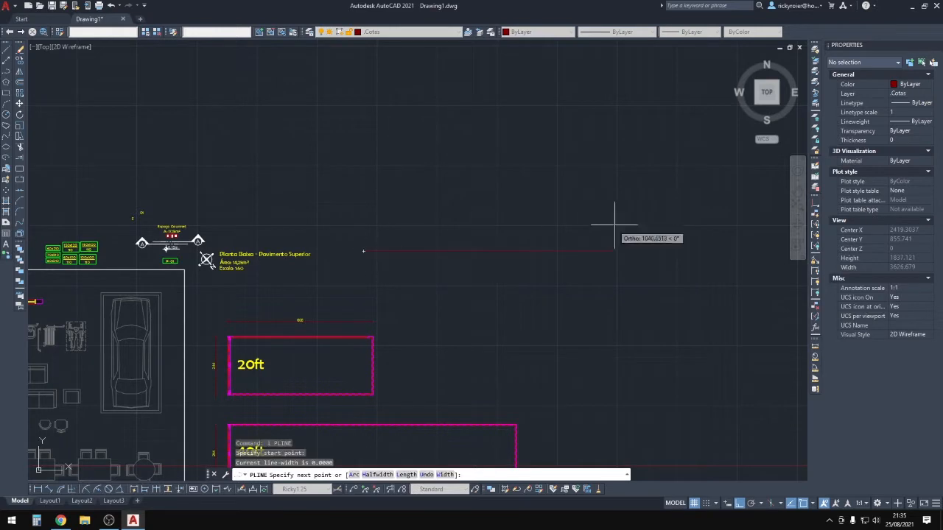
Draw a 300 by 300 guide polyline.
middle_click_drag(394, 245, 358, 274)
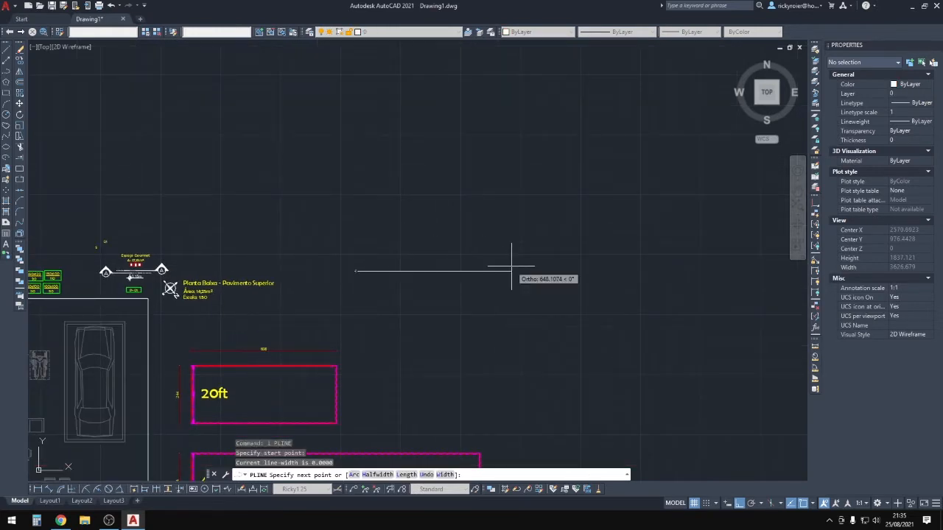
type("300")
key("Return")
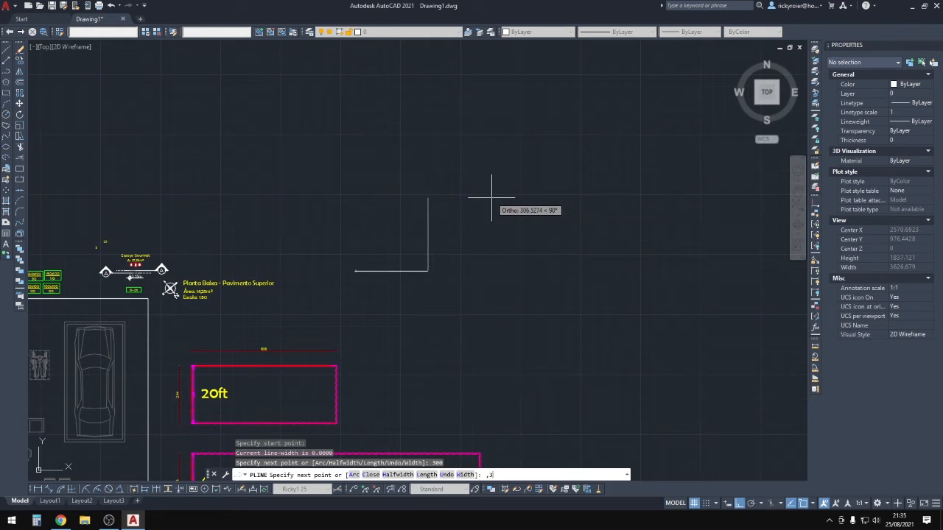
key("Return")
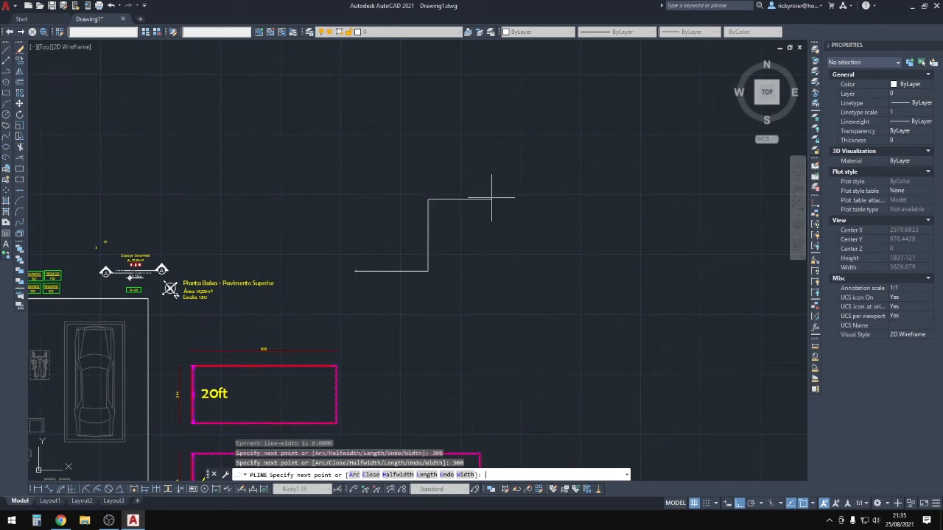
key("Escape")
key("Escape")
key("Escape")
Draw a 300-unit square with RECTANG on the guide line.
type("rec")
key("Return")
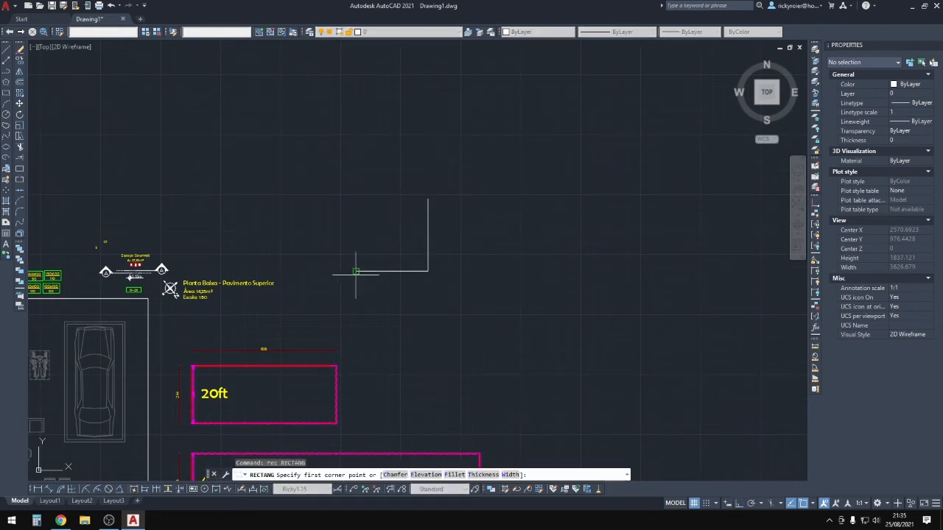
left_click(356, 271)
left_click(428, 199)
key("Escape")
Copy the square directly to its right.
left_click(408, 185)
left_click(381, 221)
middle_click_drag(401, 241, 397, 267)
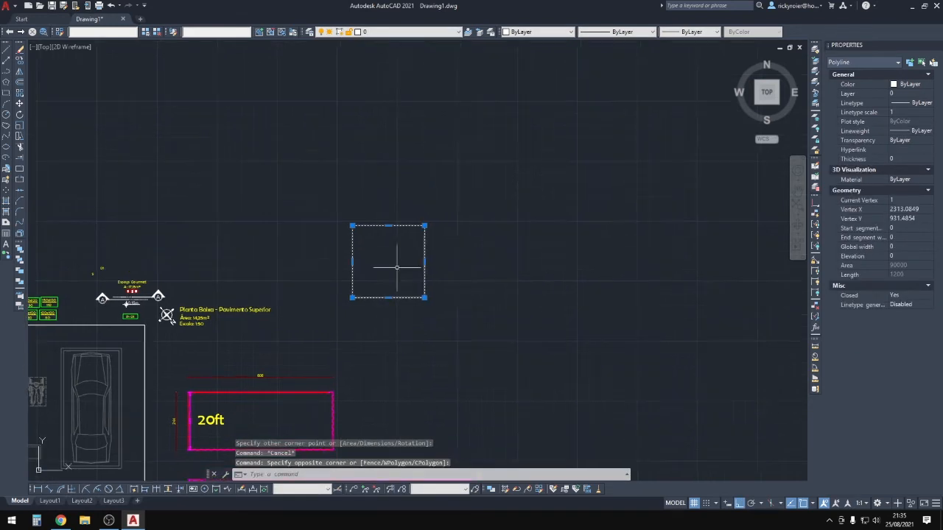
key("Return")
left_click(398, 274)
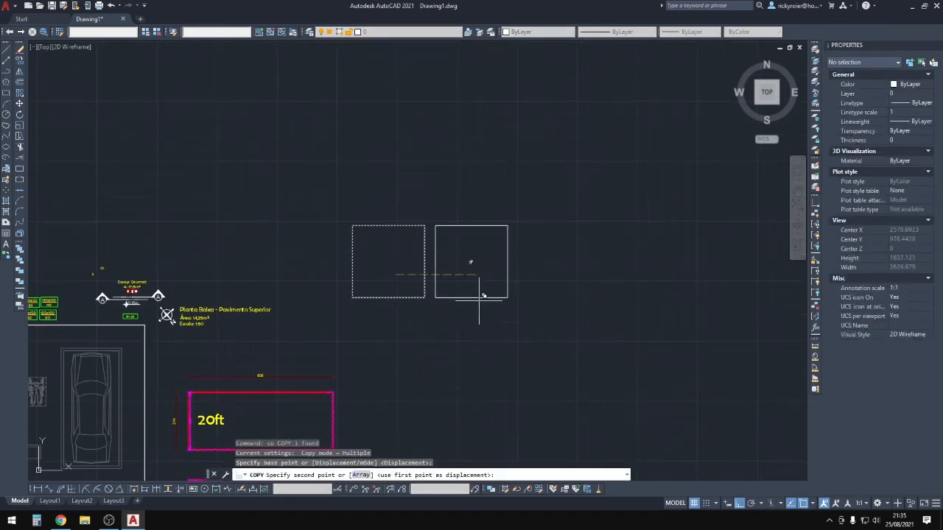
left_click(480, 299)
scroll(448, 246, "up", 4)
Offset both squares 15 units outward to form their walls.
type("o")
key("Return")
type("15")
key("Return")
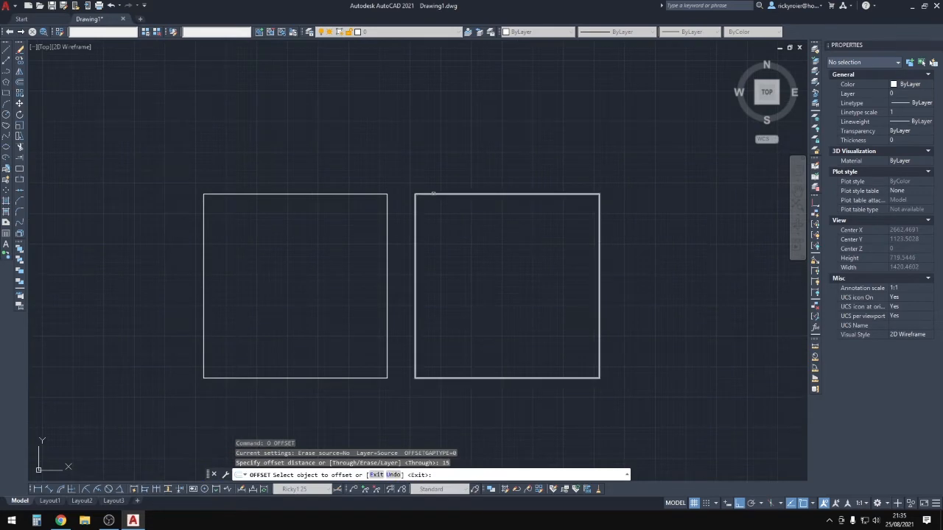
left_click(431, 195)
left_click(441, 152)
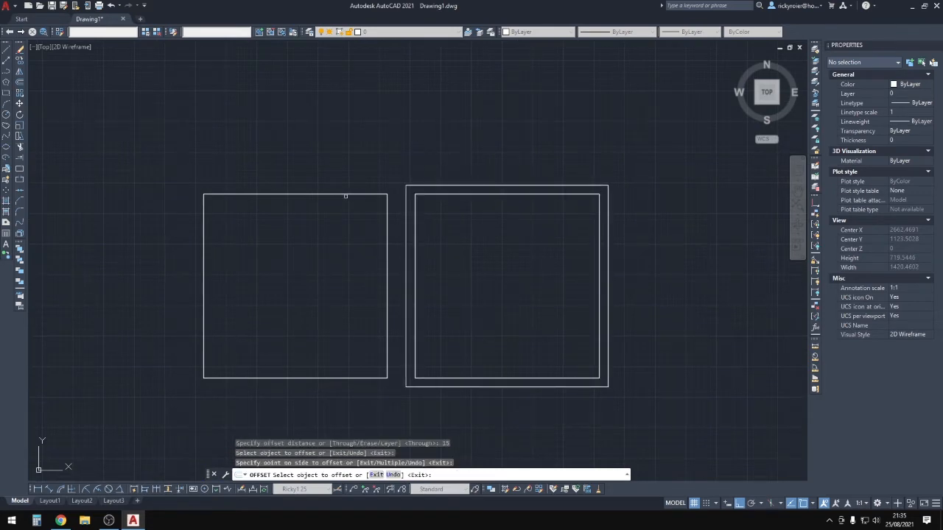
left_click(345, 196)
left_click(347, 179)
key("Escape")
Select both outlines of the right room.
left_click(467, 140)
left_click(455, 298)
scroll(455, 299, "down", 5)
Copy the right room's walls directly above it.
type("co")
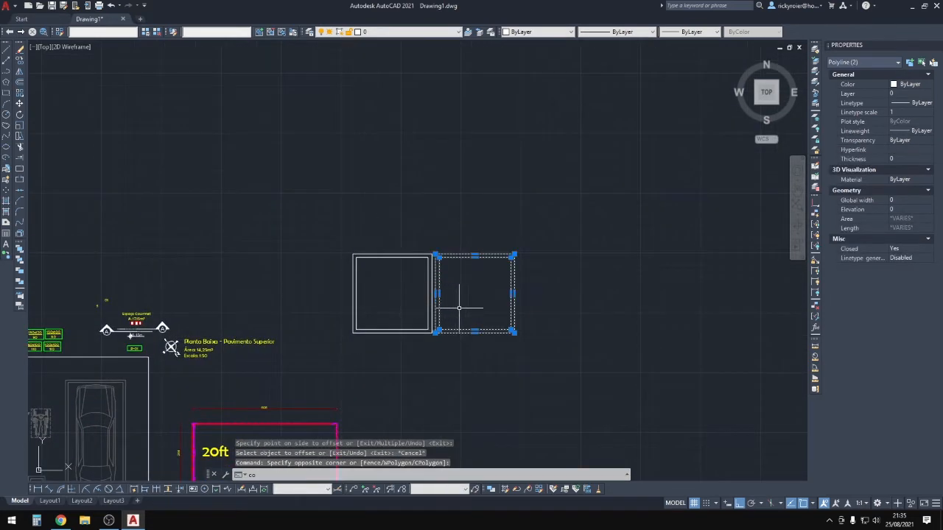
key("Return")
left_click(511, 329)
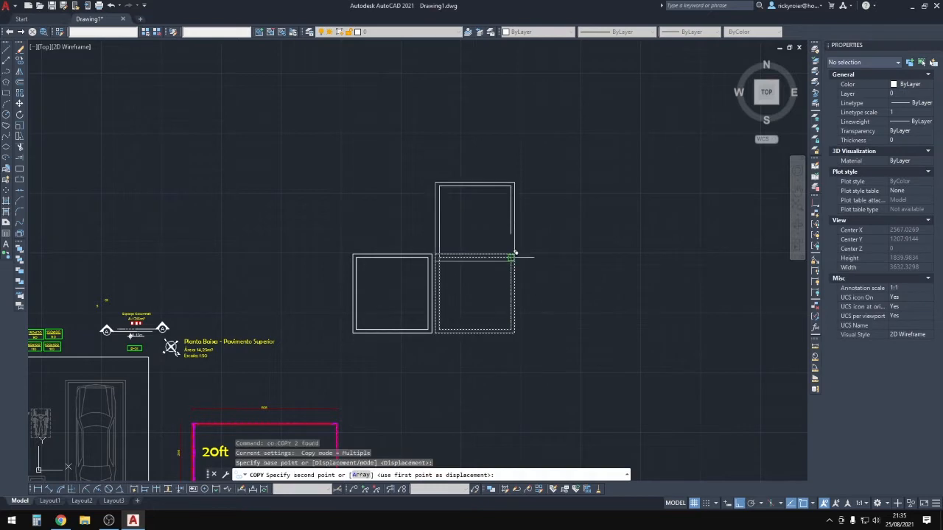
scroll(510, 255, "up", 4)
left_click(510, 255)
key("Escape")
key("Escape")
scroll(430, 351, "down", 4)
scroll(443, 264, "up", 4)
Stretch the upper room's top walls upward.
type("s")
key("Return")
left_click(572, 144)
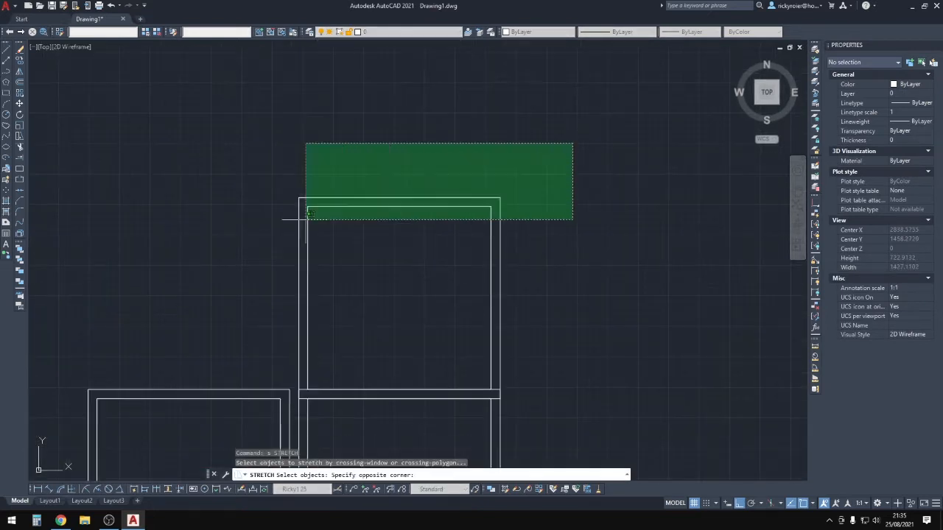
left_click(308, 213)
key("Return")
left_click(570, 145)
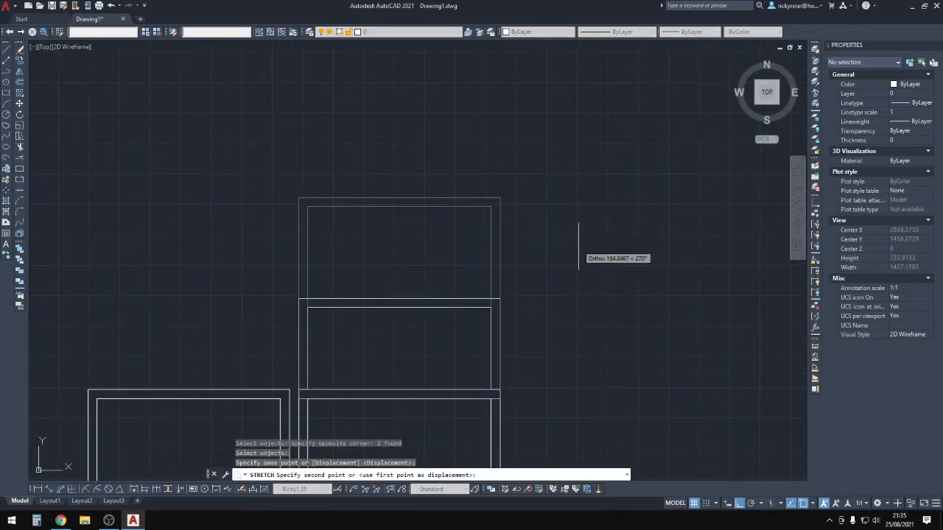
left_click(578, 252)
scroll(517, 250, "down", 4)
scroll(412, 239, "up", 2)
key("Escape")
Mirror the lower right room's walls to the left, keeping the originals.
left_click(417, 181)
left_click(390, 237)
key("Escape")
left_click(630, 367)
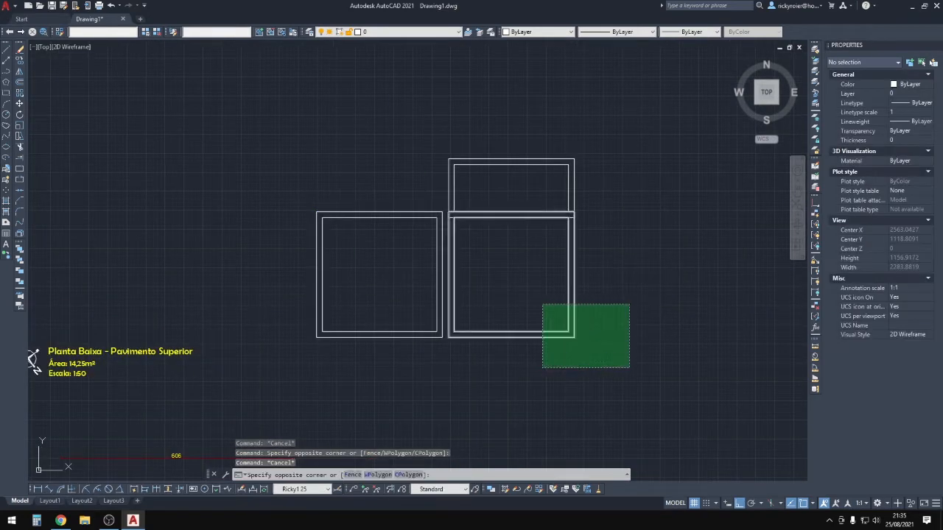
left_click(542, 304)
middle_click_drag(588, 232, 548, 303)
key("Return")
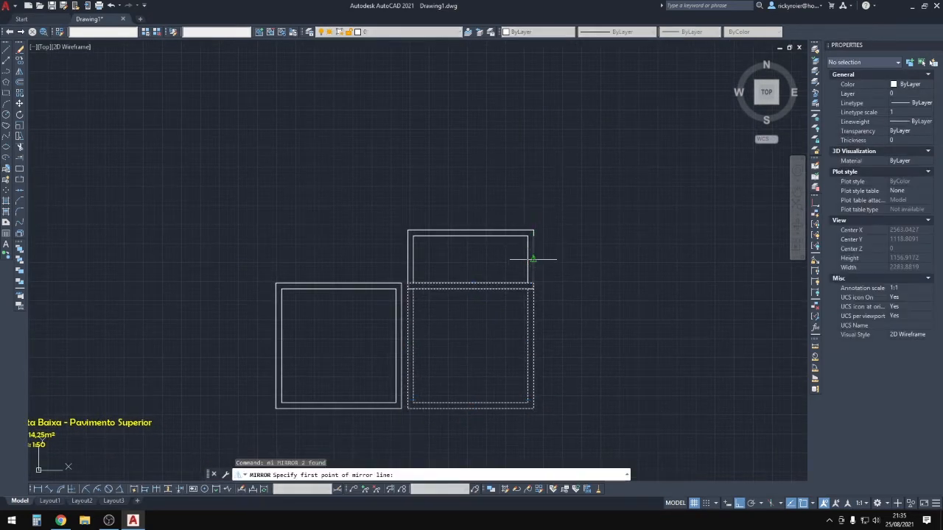
left_click(533, 259)
left_click(527, 260)
key("Return")
key("Escape")
key("Escape")
scroll(413, 389, "down", 2)
middle_click_drag(412, 390, 402, 363)
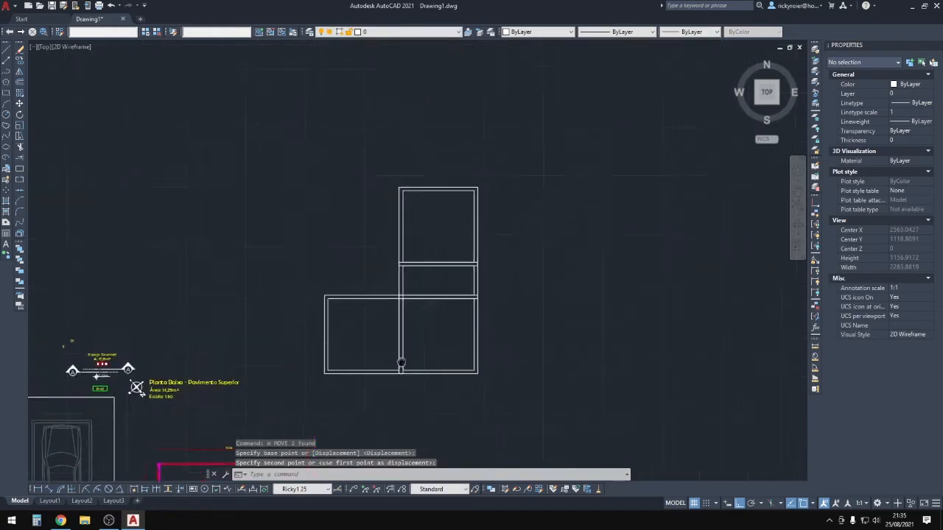
scroll(394, 274, "up", 4)
Stretch the left room's top walls up to make it taller.
key("Escape")
key("Escape")
type("s")
key("Return")
left_click(444, 307)
left_click(166, 385)
left_click(466, 359, "shift")
left_click(445, 205, "shift")
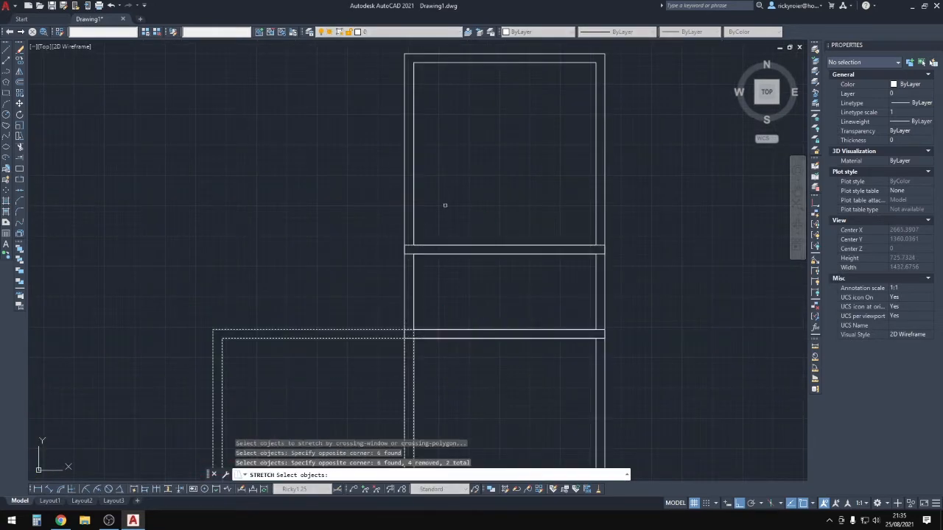
key("Return")
left_click(414, 332)
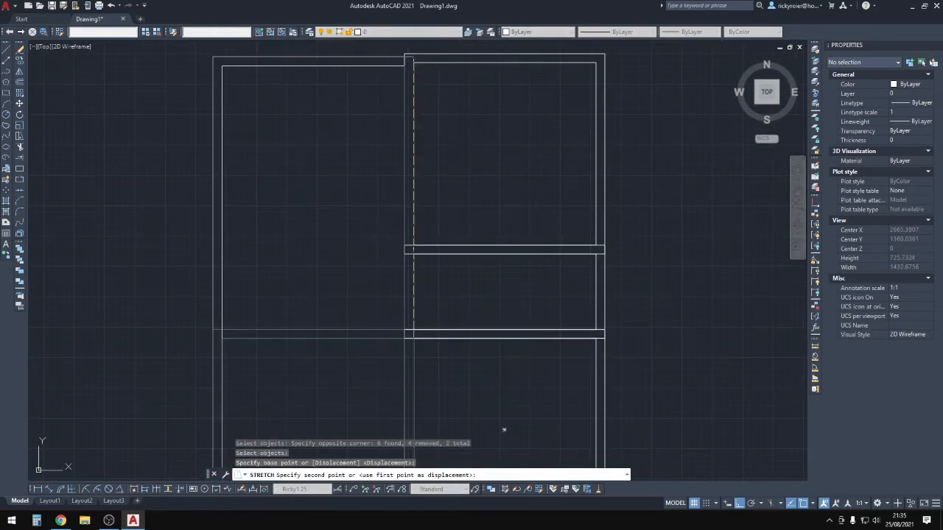
left_click(434, 116)
scroll(440, 207, "down", 6)
key("Escape")
key("Escape")
key("Escape")
scroll(498, 257, "up", 4)
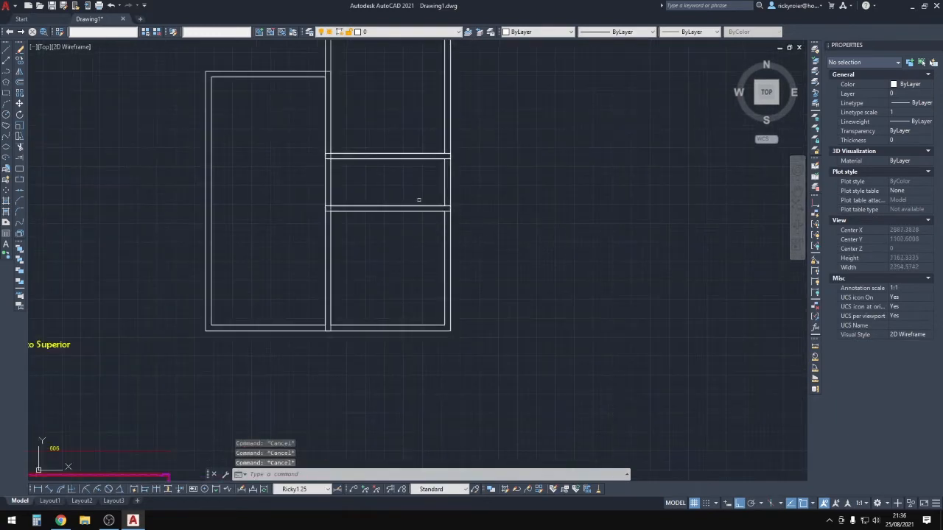
middle_click_drag(418, 200, 428, 298)
scroll(404, 272, "up", 2)
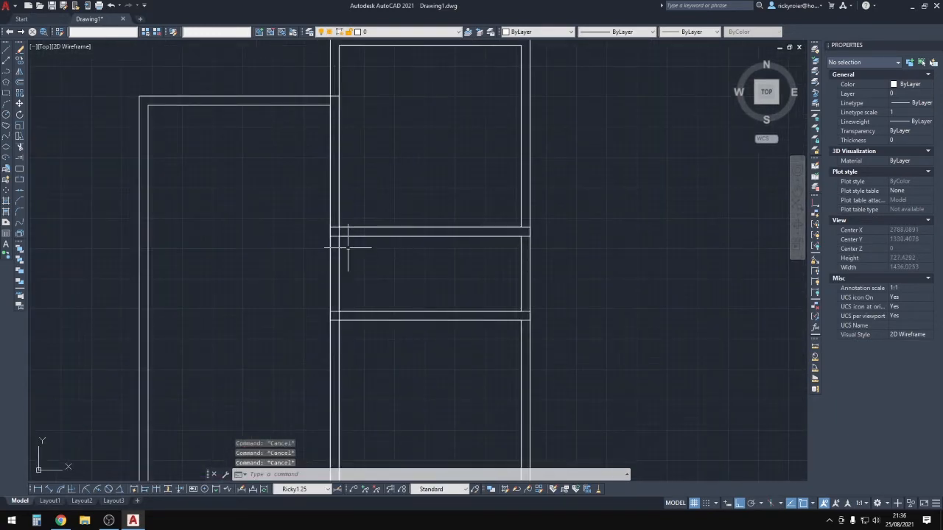
Draw a thin rectangular partition at the wall junction.
type("rec")
key("Return")
left_click(330, 228)
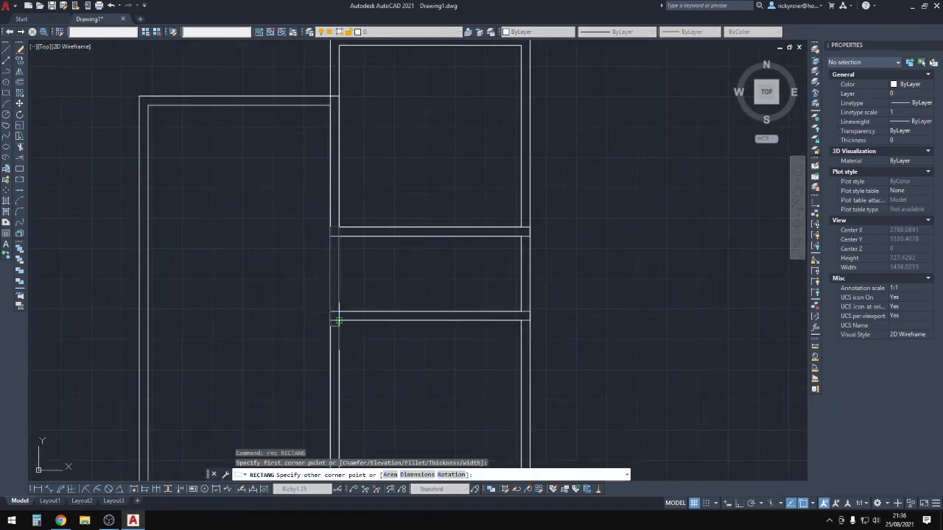
left_click(339, 320)
key("Escape")
Move the partition into the middle band between the rooms.
left_click(339, 277)
type("m")
key("Return")
left_click(385, 265)
middle_click_drag(409, 269, 402, 268)
left_click(441, 275)
key("Escape")
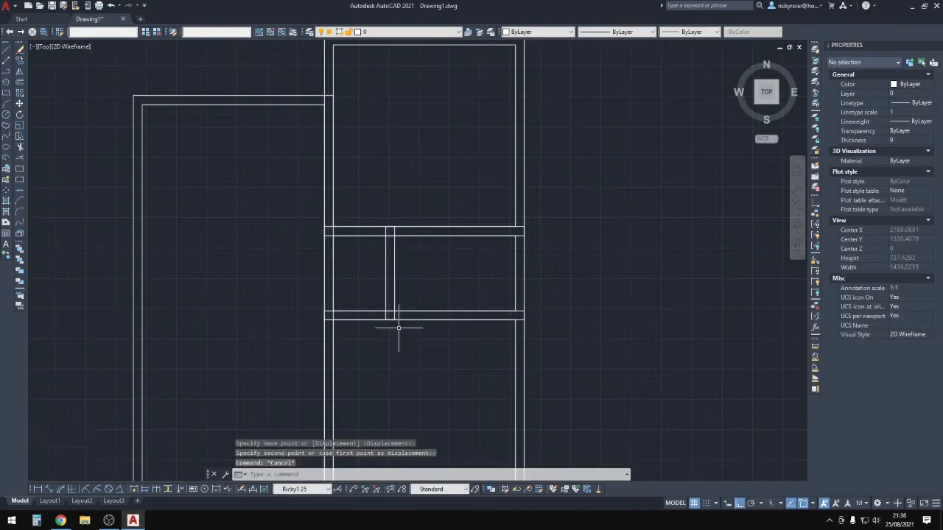
key("Escape")
scroll(398, 328, "down", 4)
middle_click_drag(397, 328, 448, 261)
scroll(450, 301, "up", 2)
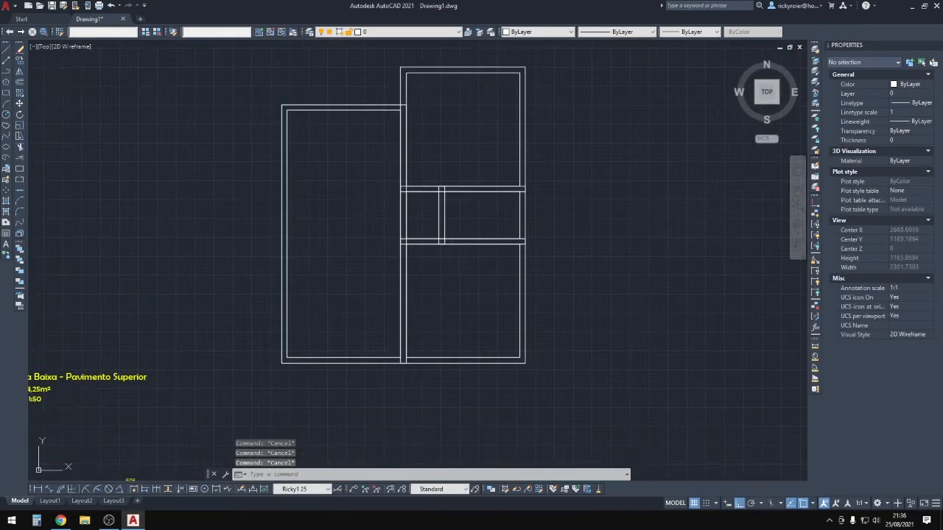
Stretch the left room's bottom wall upward.
type("s")
key("Return")
left_click(440, 391)
left_click(254, 333)
key("Return")
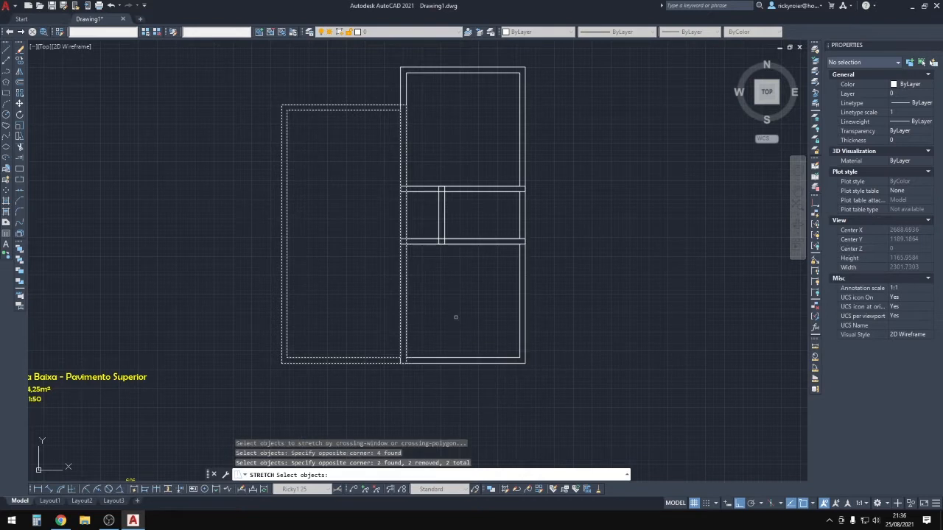
left_click(453, 351)
left_click(452, 321)
key("Escape")
key("Escape")
middle_click_drag(435, 216, 432, 257)
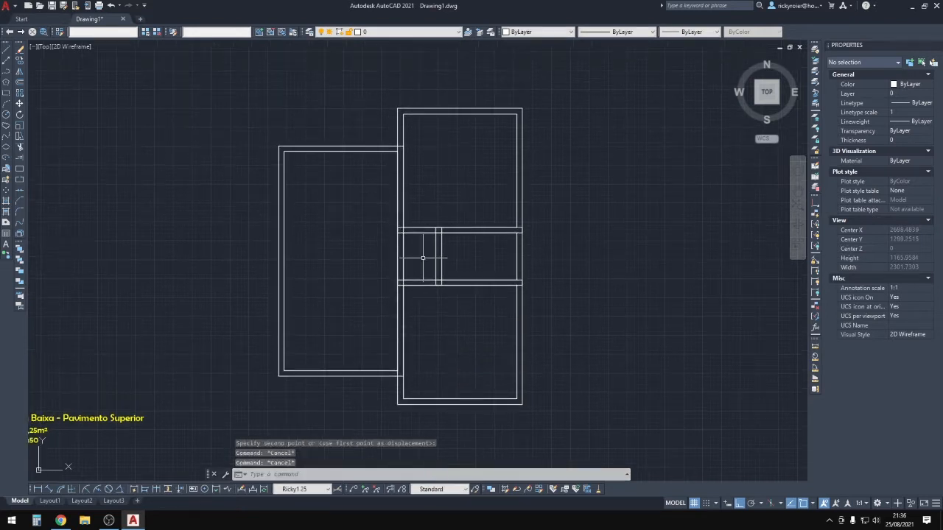
Stretch the left room's top wall up slightly.
type("s")
key("Return")
left_click(419, 134)
left_click(235, 170)
key("Return")
left_click(493, 182)
left_click(494, 170)
key("Escape")
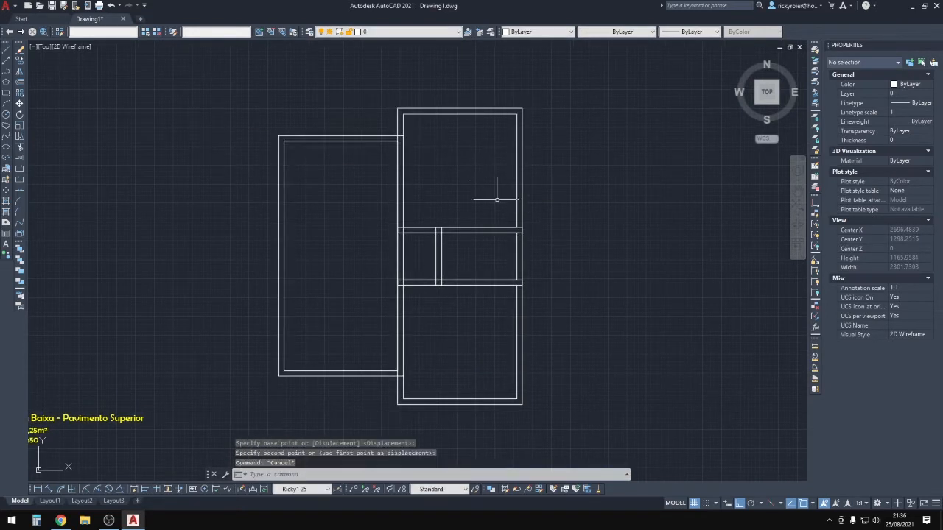
scroll(527, 311, "up", 3)
scroll(543, 275, "down", 5)
middle_click_drag(564, 316, 552, 311)
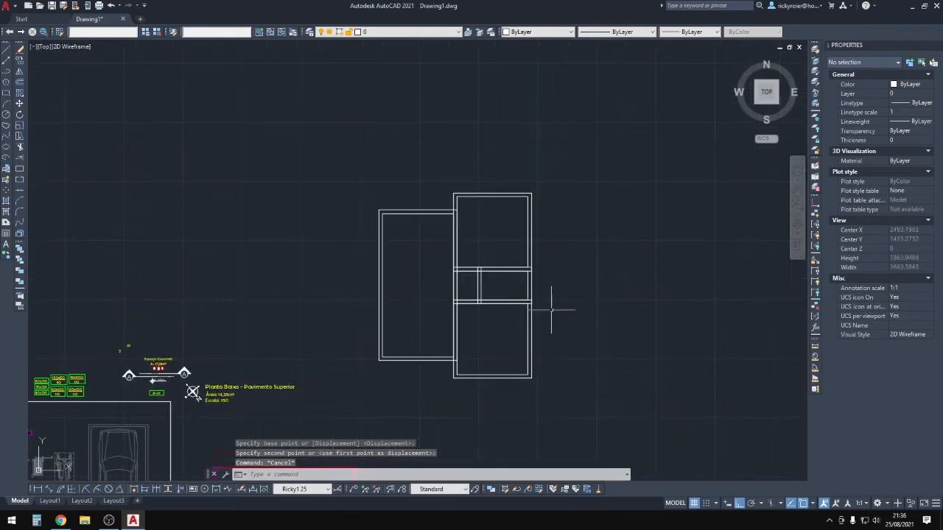
scroll(567, 315, "up", 5)
scroll(501, 324, "down", 5)
scroll(467, 332, "up", 3)
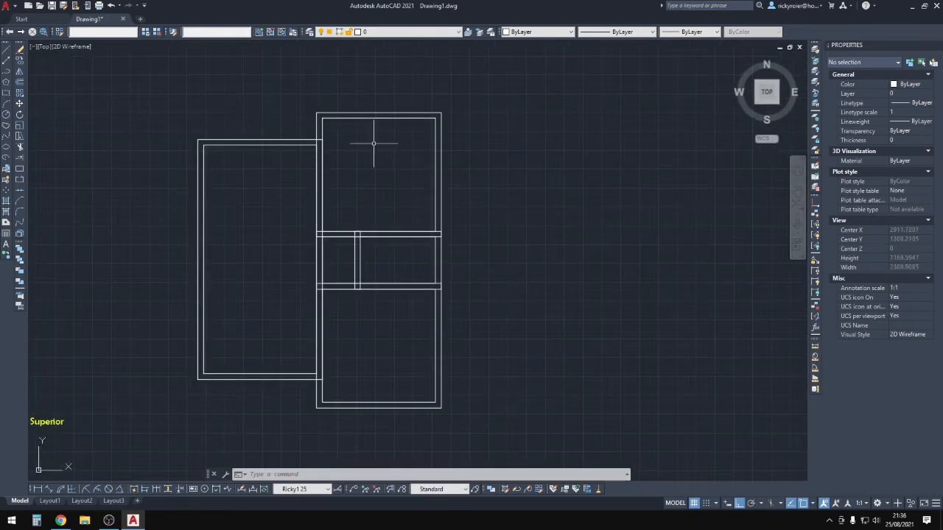
middle_click_drag(317, 137, 362, 134)
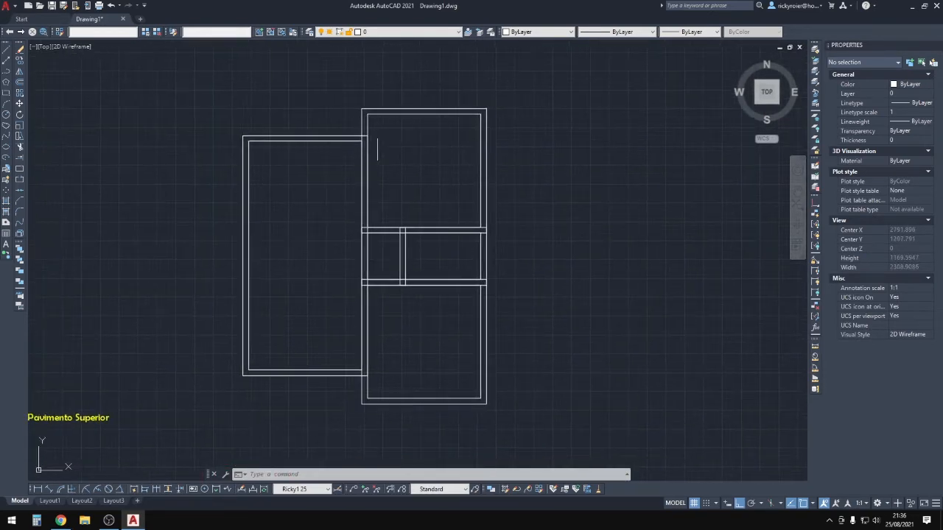
Stretch the top walls so they join the main block of rooms.
key("Escape")
key("Escape")
key("Escape")
type("s")
key("space")
left_click(394, 126)
left_click(213, 154)
key("space")
scroll(446, 140, "up", 2)
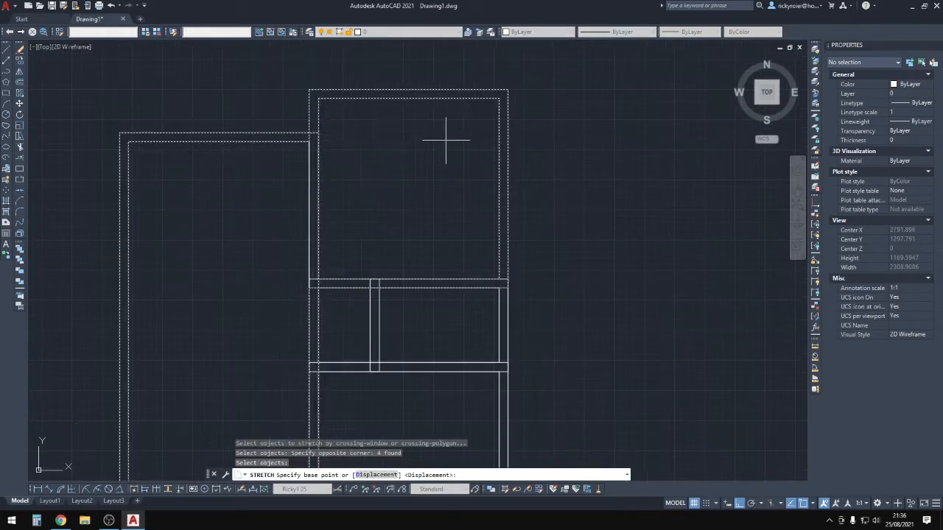
left_click(446, 140)
left_click(414, 156)
scroll(690, 168, "down", 2)
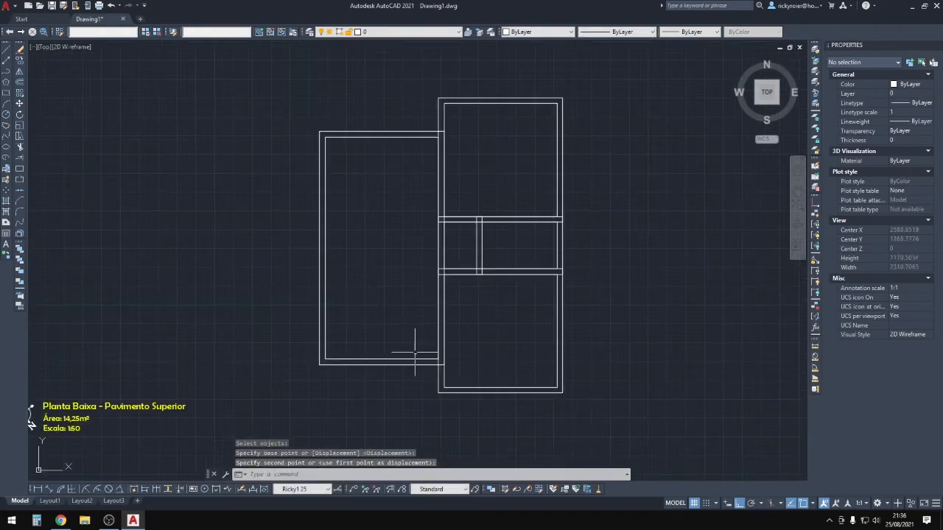
scroll(441, 366, "up", 4)
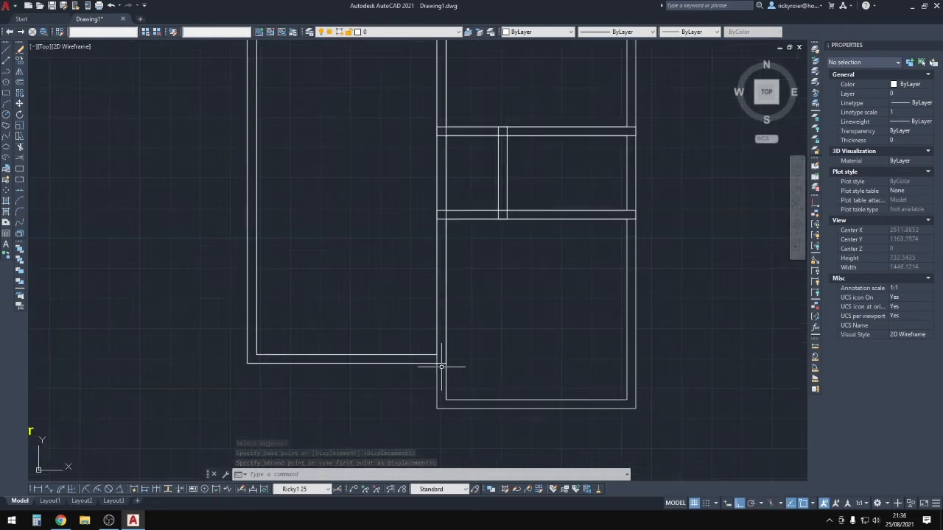
left_click(436, 346)
key("Escape")
scroll(433, 304, "down", 6)
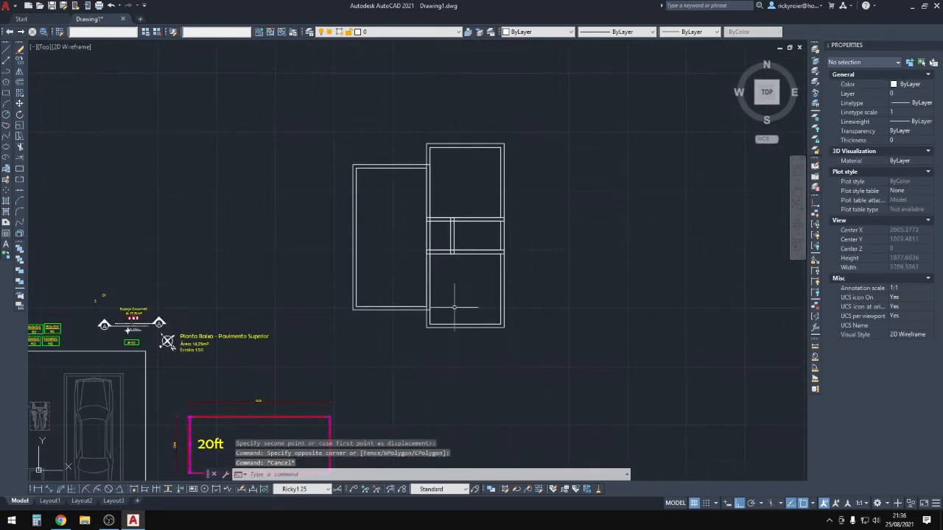
scroll(436, 307, "up", 3)
Trim the stray wall stub at the left room's corner junction.
key("Escape")
key("Escape")
type("tr")
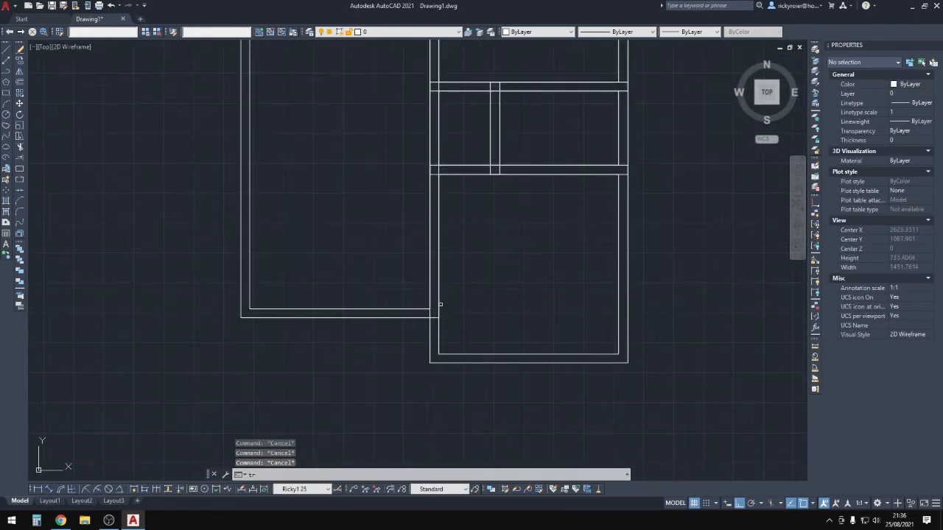
key("Return")
scroll(438, 310, "up", 4)
left_click(431, 324)
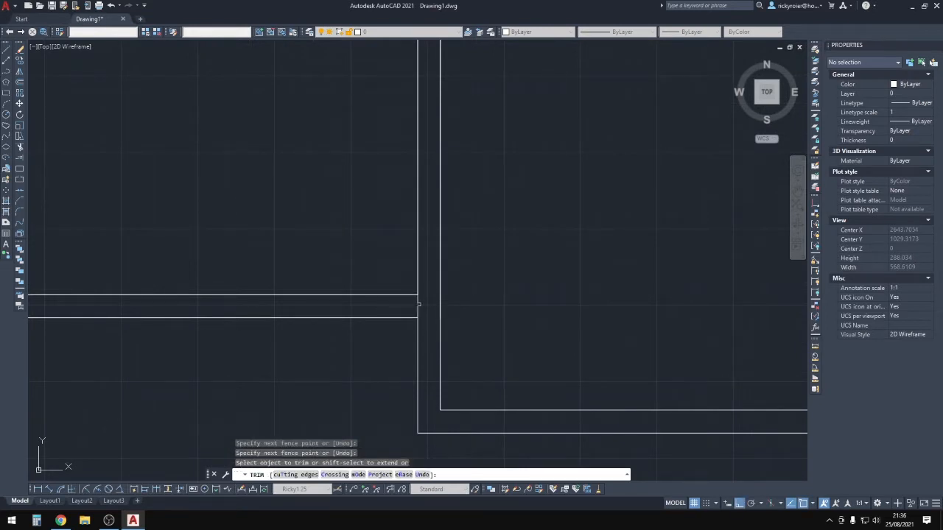
Trim the overlapping wall segments at the lower junction between the rooms.
left_click(419, 305)
scroll(418, 305, "down", 6)
scroll(425, 251, "up", 5)
scroll(383, 237, "up", 3)
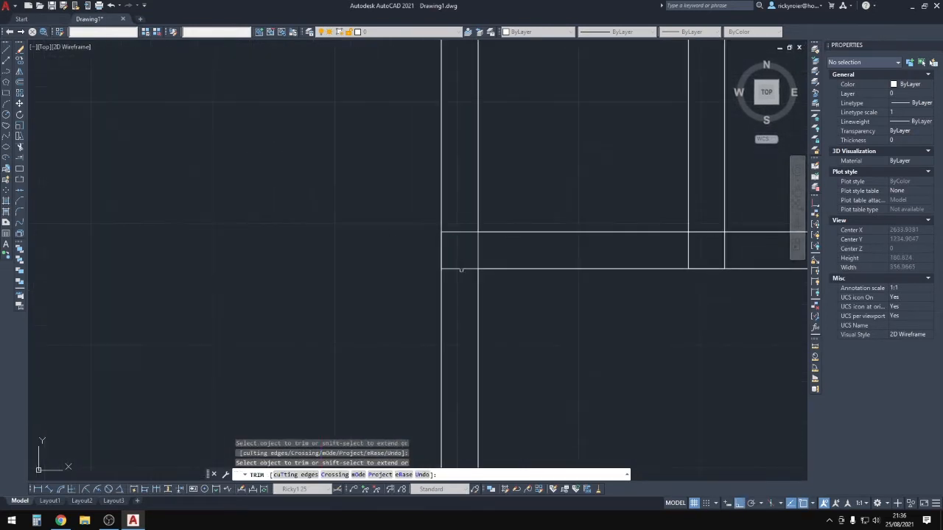
left_click(461, 276)
left_click(463, 257)
left_click(489, 247)
left_click(469, 246)
scroll(469, 229, "down", 6)
scroll(469, 181, "up", 4)
Trim the leftover segments at the upper junction and corner, and the left wall's old opening lines.
left_click(467, 181)
left_click(453, 179)
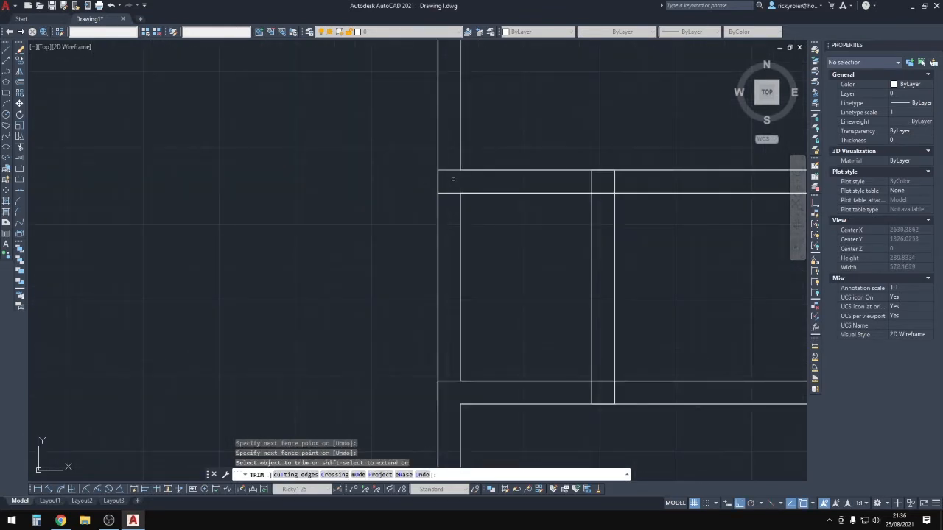
left_click(451, 179)
left_click(451, 162)
scroll(476, 242, "down", 5)
left_click(427, 255)
left_click(486, 263)
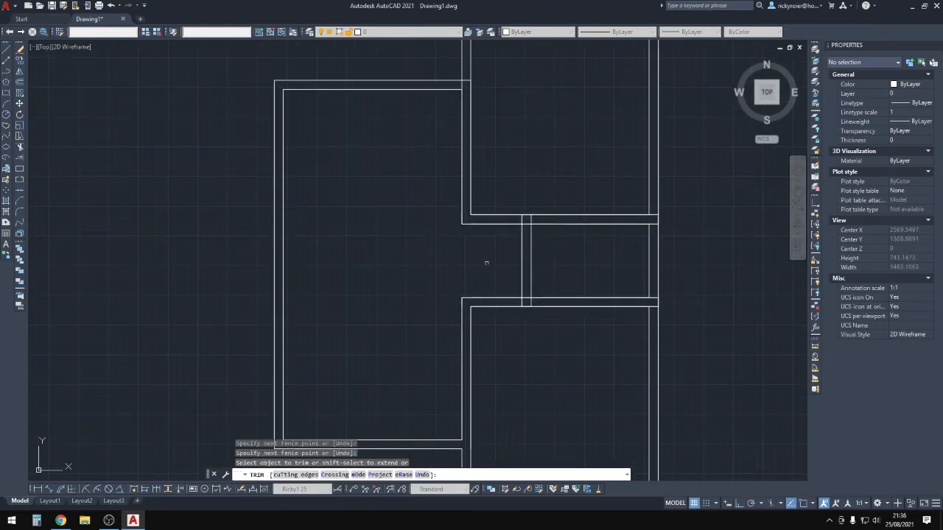
scroll(542, 299, "up", 3)
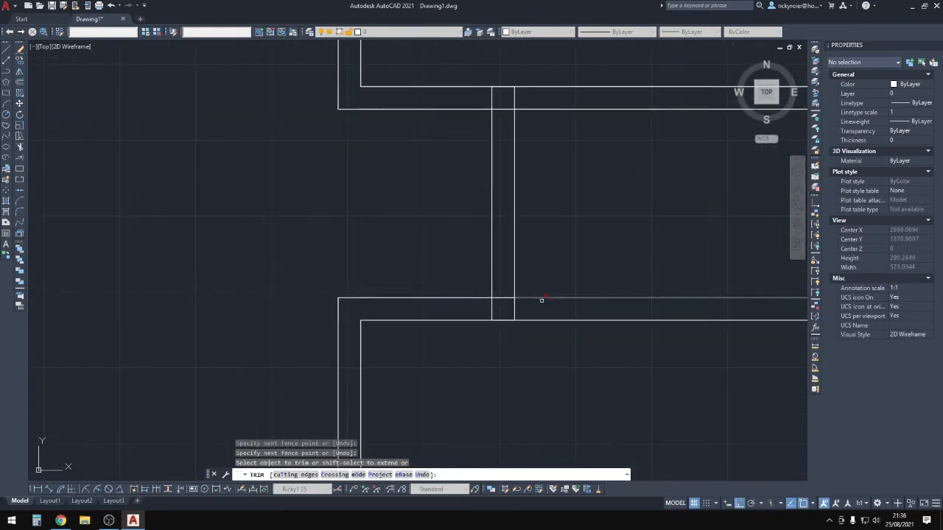
Trim the right vertical wall segment and the remaining overlap at the upper junction.
left_click(503, 303)
middle_click_drag(487, 142, 473, 291)
scroll(474, 287, "up", 2)
left_click(485, 229)
left_click(517, 234)
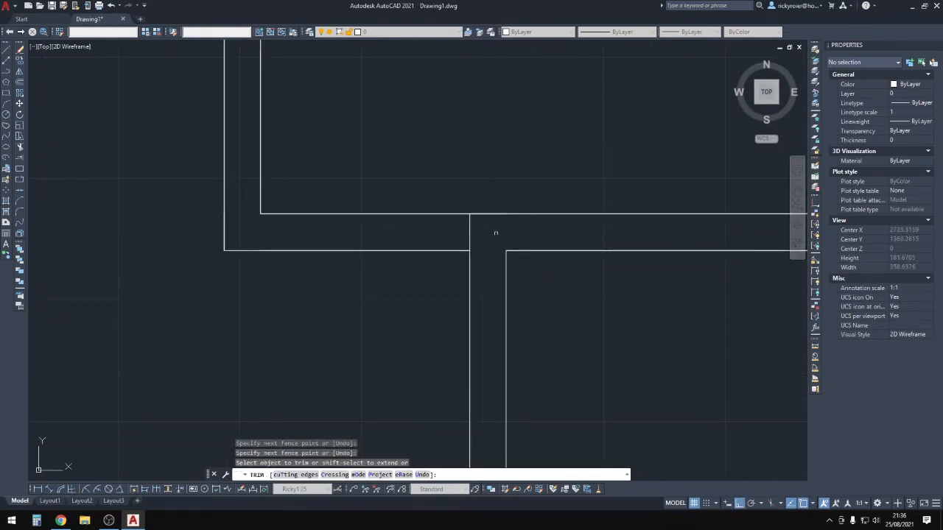
left_click(498, 231)
scroll(531, 230, "down", 2)
middle_click_drag(576, 227, 253, 217)
scroll(366, 230, "up", 1)
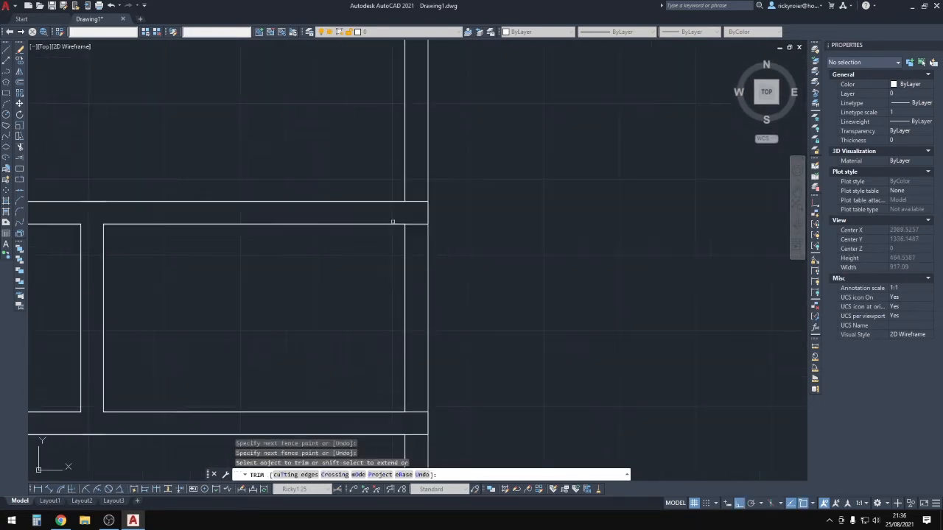
left_click(414, 240)
mouse_move(412, 371)
middle_mouse_down()
mouse_move(406, 321)
mouse_move(427, 361)
middle_mouse_up()
left_click(406, 137)
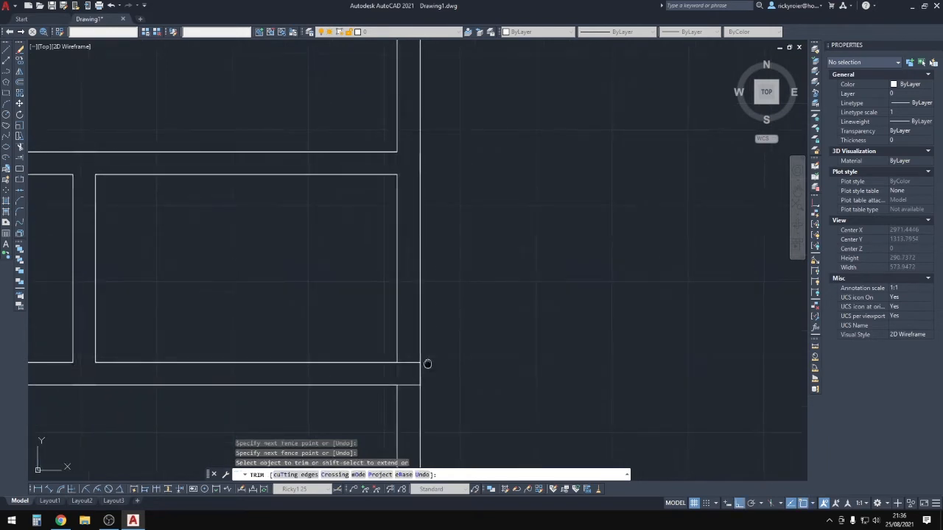
Start the PLINE command with the L alias.
type("l")
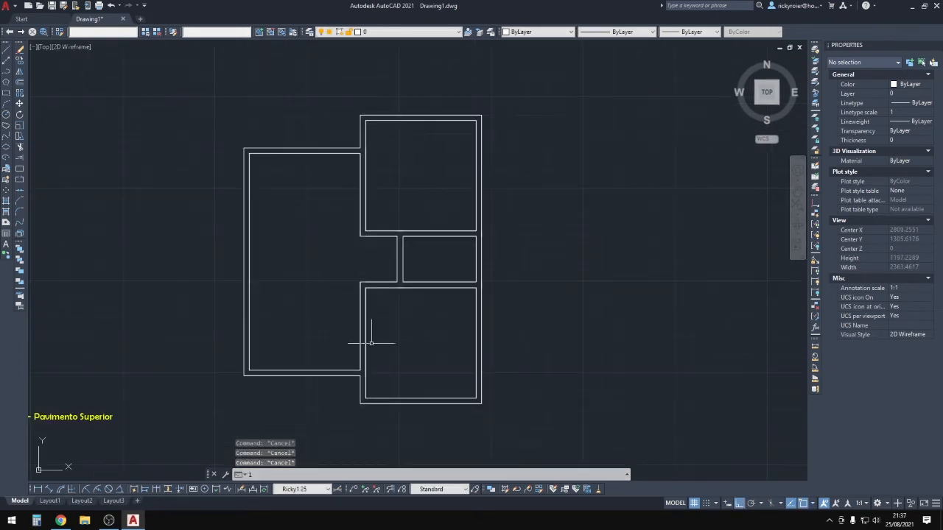
key("Return")
scroll(357, 149, "up", 4)
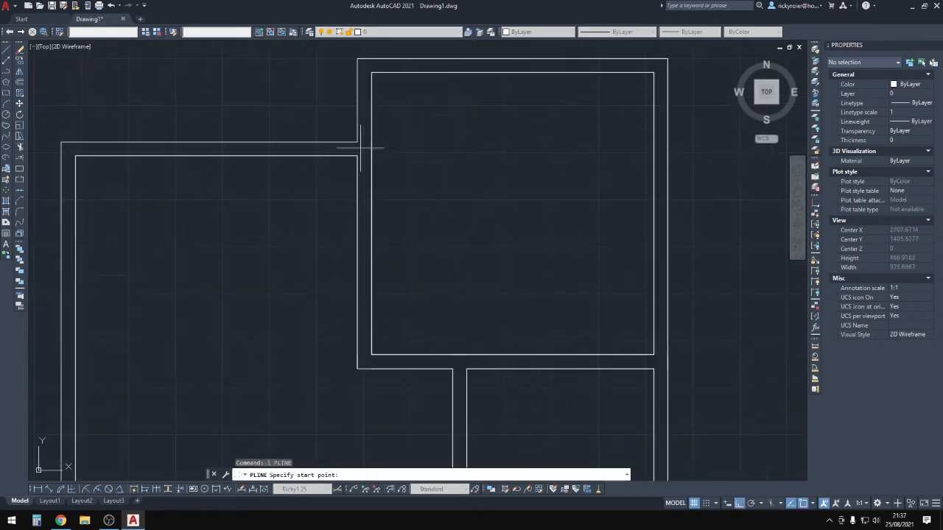
Draw a dividing polyline across the left room's lower wall.
left_click(343, 142)
scroll(343, 308, "down", 4)
middle_click_drag(343, 307, 369, 118)
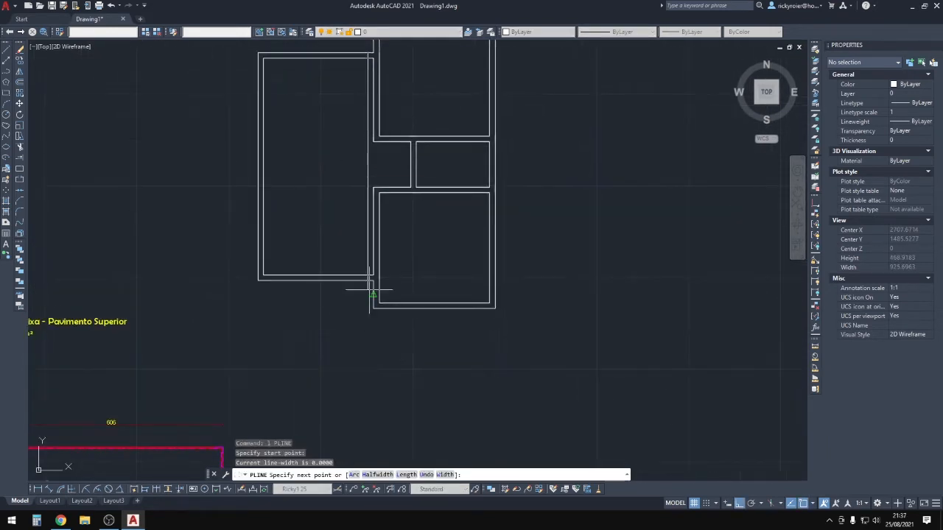
left_click(368, 280)
key("Escape")
left_click(370, 258)
Copy the dividing line 88 units to the left.
left_click(366, 256)
middle_click_drag(320, 212, 327, 252)
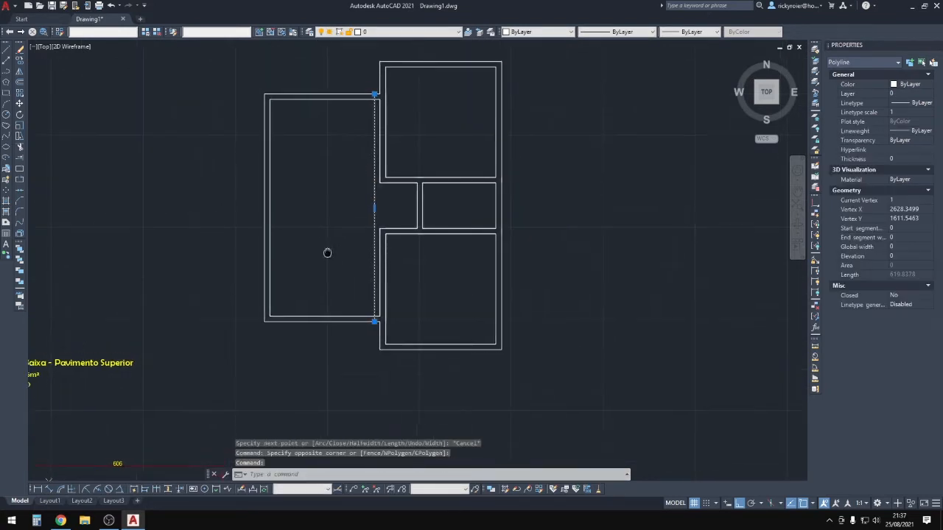
type("co")
key("Return")
left_click(346, 225)
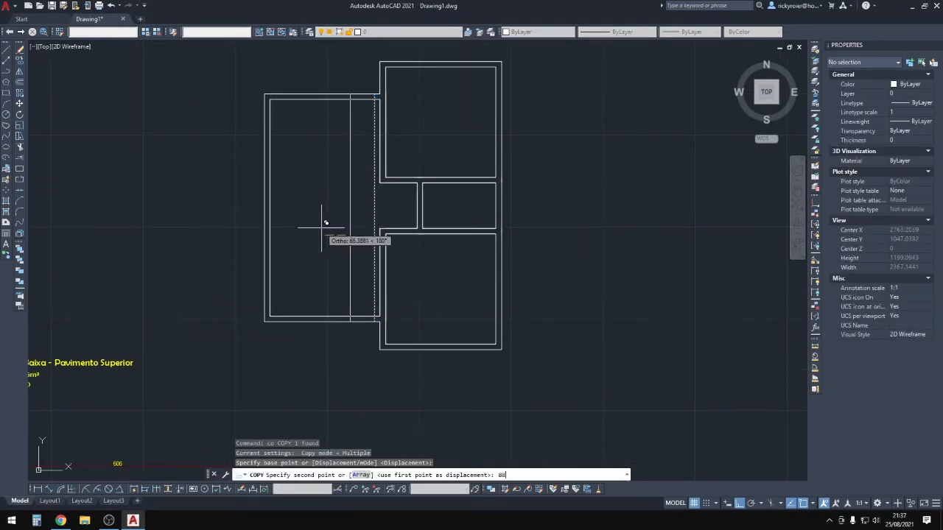
key("Return")
key("Escape")
key("Escape")
key("Escape")
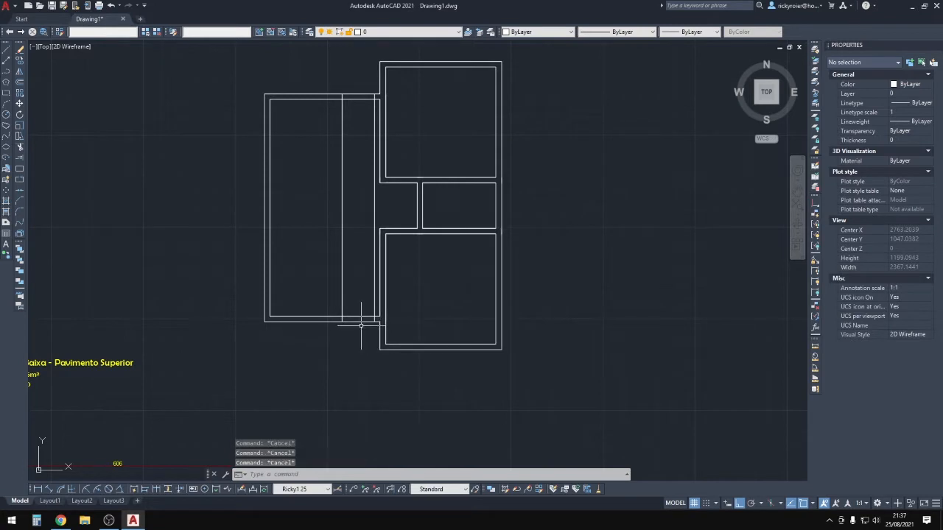
Trim the wall lines between the two dividers to open the lower door.
type("tr")
key("Return")
scroll(358, 299, "up", 4)
left_click(378, 308)
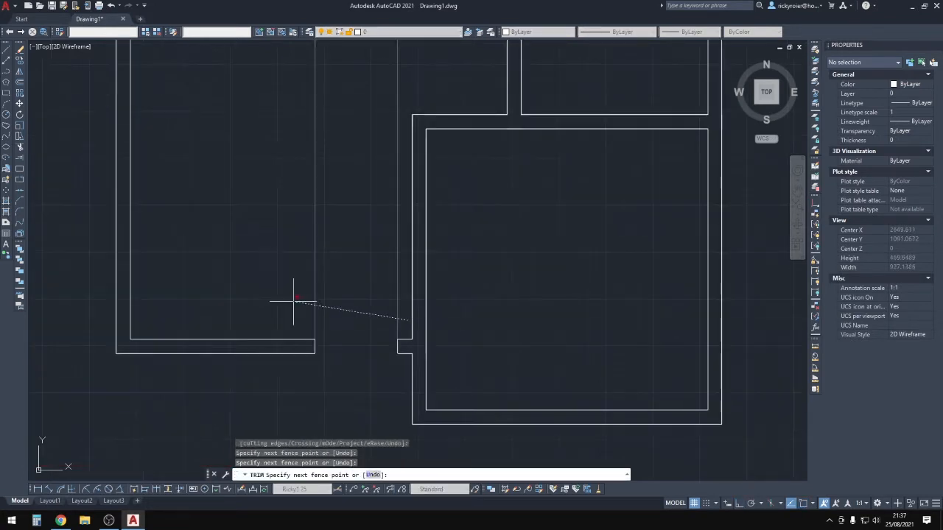
left_click(294, 301)
middle_click_drag(361, 118, 351, 423)
middle_click_drag(391, 135, 387, 273)
key("Escape")
key("Escape")
key("Escape")
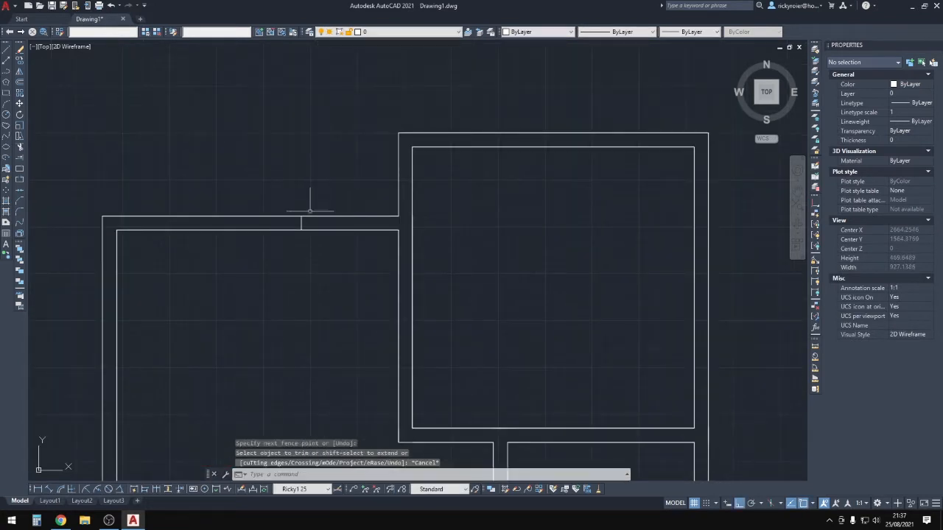
Copy the short vertical line in the top wall 88 units along the wall.
left_click(289, 181)
left_click(344, 277)
middle_click_drag(335, 215, 326, 271)
type("co")
key("Return")
left_click(277, 189)
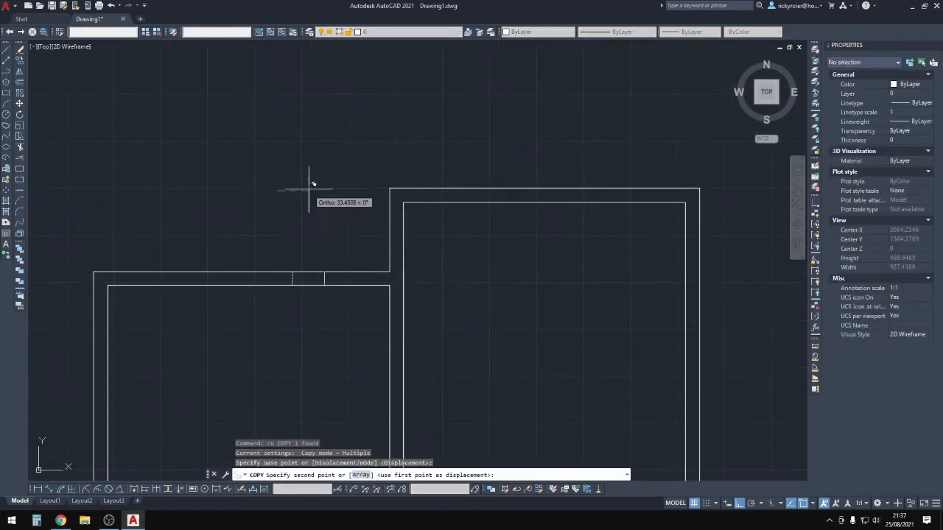
type("8")
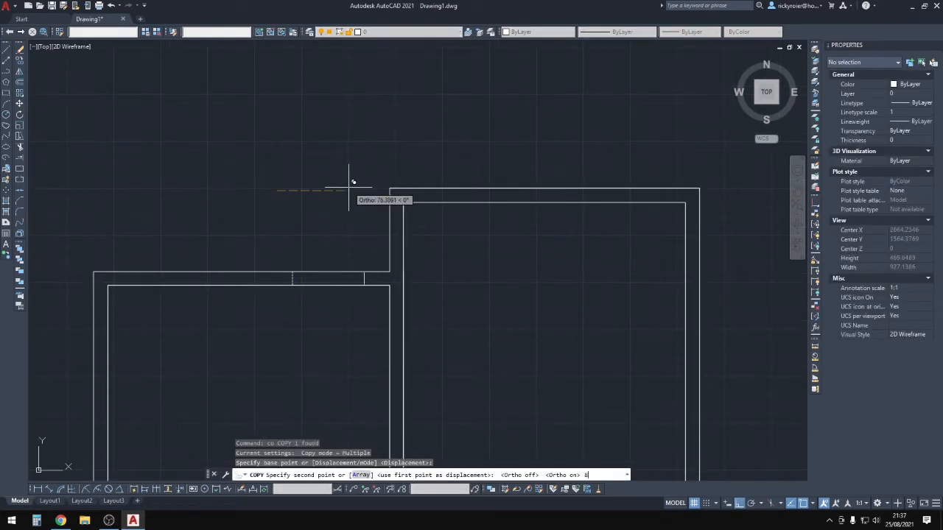
type("8")
key("Return")
key("Escape")
key("Escape")
key("Escape")
key("Escape")
Trim both top wall lines between the jambs to open the upper door gap.
type("tr")
key("Return")
left_click_drag(355, 241, 353, 308)
key("Escape")
scroll(344, 341, "down", 6)
middle_click_drag(346, 337, 379, 169)
scroll(376, 196, "up", 2)
key("Escape")
key("Escape")
key("Escape")
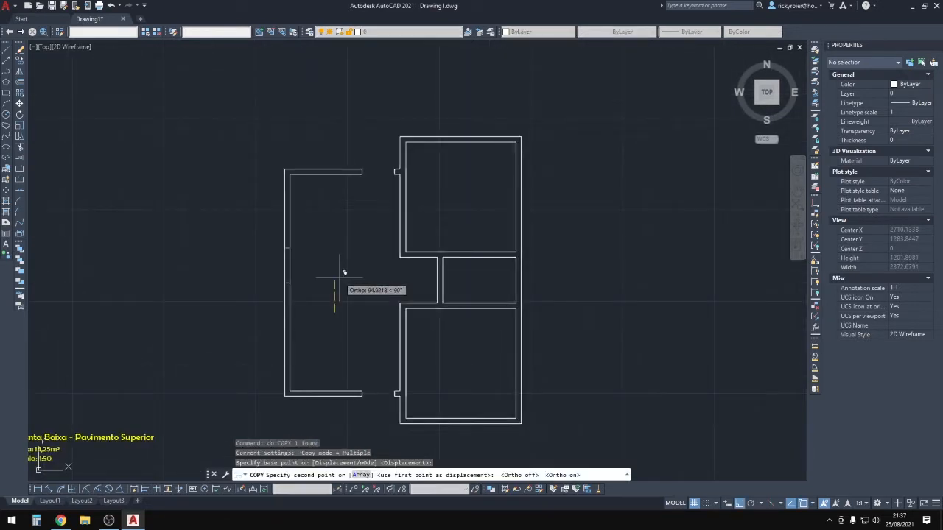
Place the pending copy at 50 units and trim the left wall lines to leave an opening.
type("50")
key("Return")
key("Escape")
key("Escape")
type("tr")
key("Return")
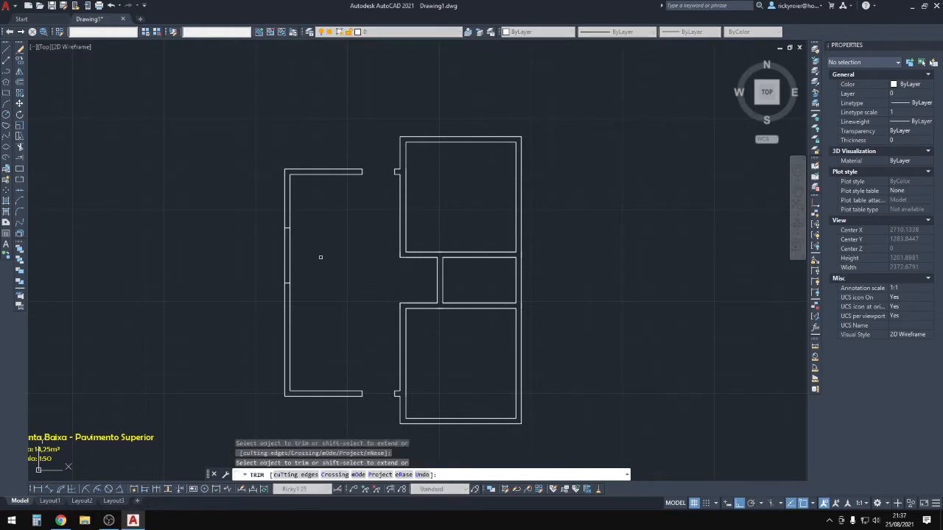
left_click_drag(316, 257, 274, 259)
key("Escape")
key("Escape")
key("Escape")
key("Escape")
Copy the two short wall end pieces to the lower wall corner.
middle_click_drag(434, 321, 419, 292)
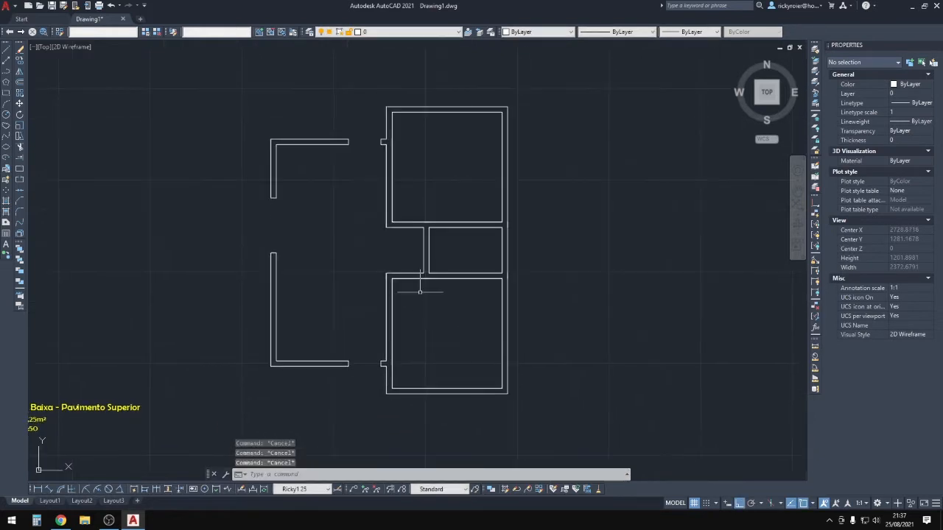
scroll(433, 296, "up", 4)
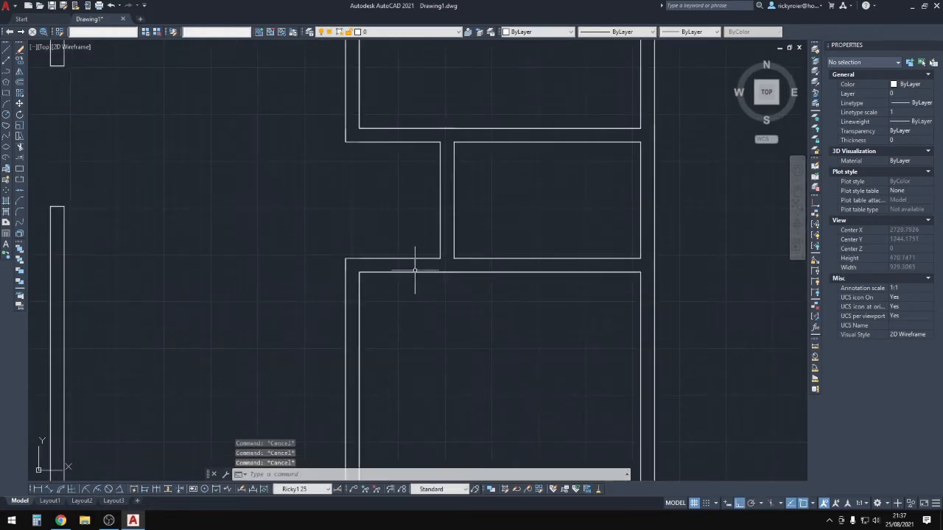
scroll(424, 286, "down", 4)
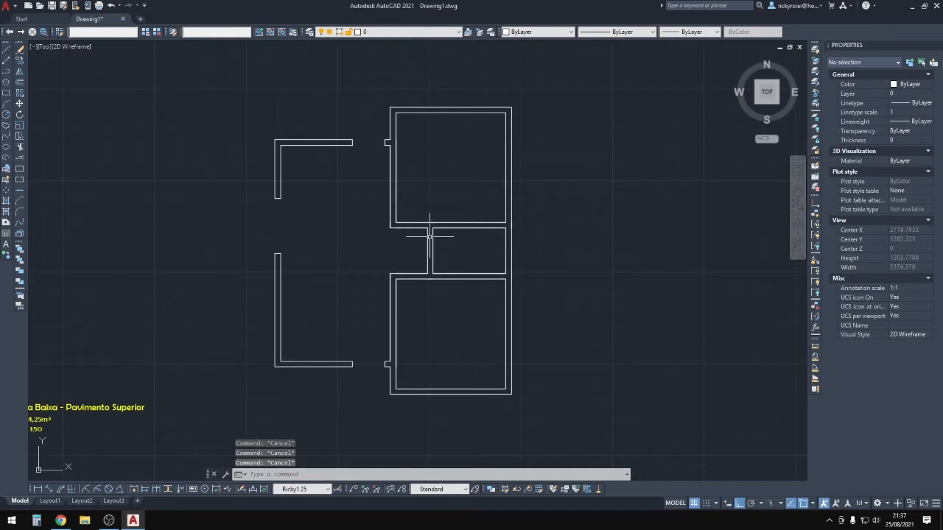
scroll(448, 262, "up", 4)
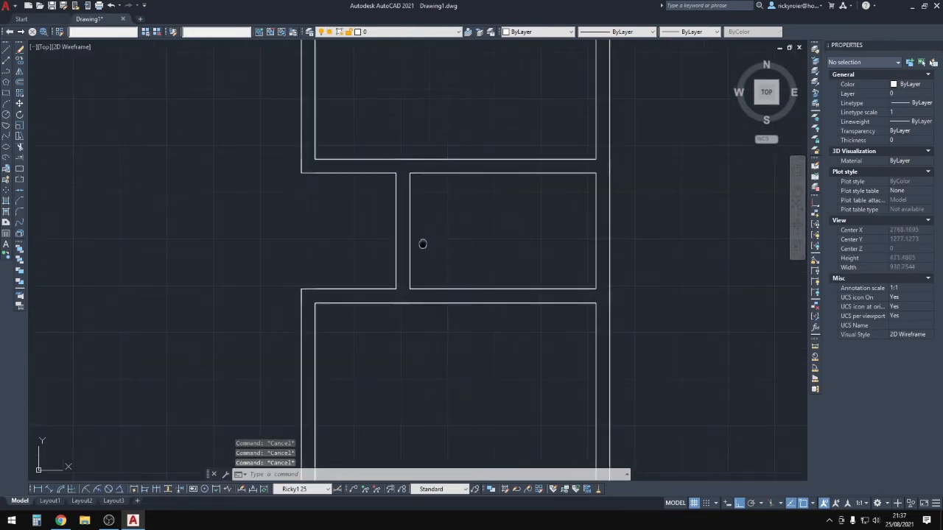
scroll(420, 242, "down", 4)
scroll(375, 178, "up", 2)
left_click(290, 123)
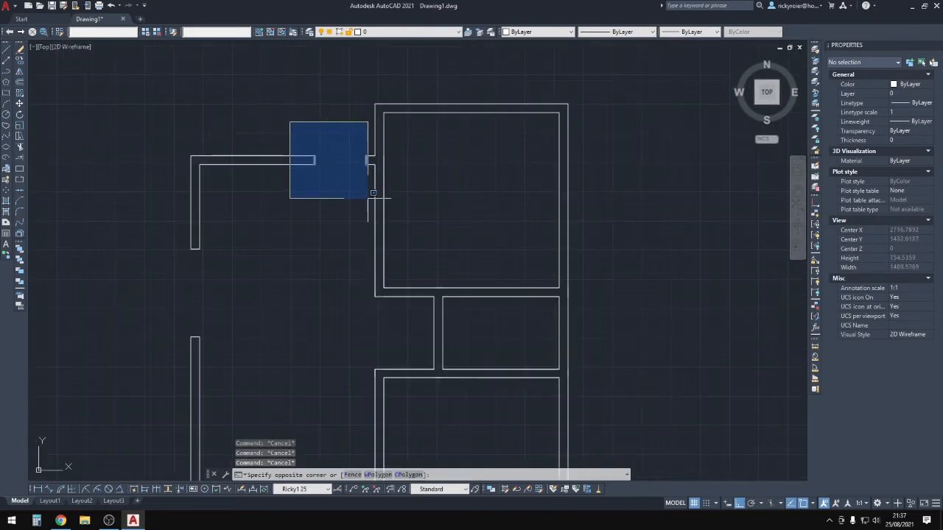
left_click(373, 193)
scroll(360, 193, "up", 2)
type("o")
key("Return")
left_click(289, 146)
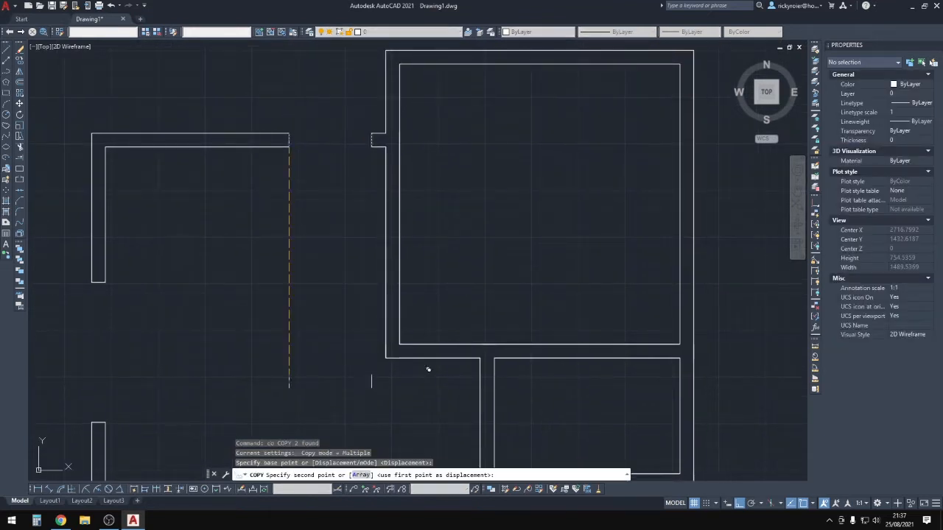
left_click(401, 344)
key("Escape")
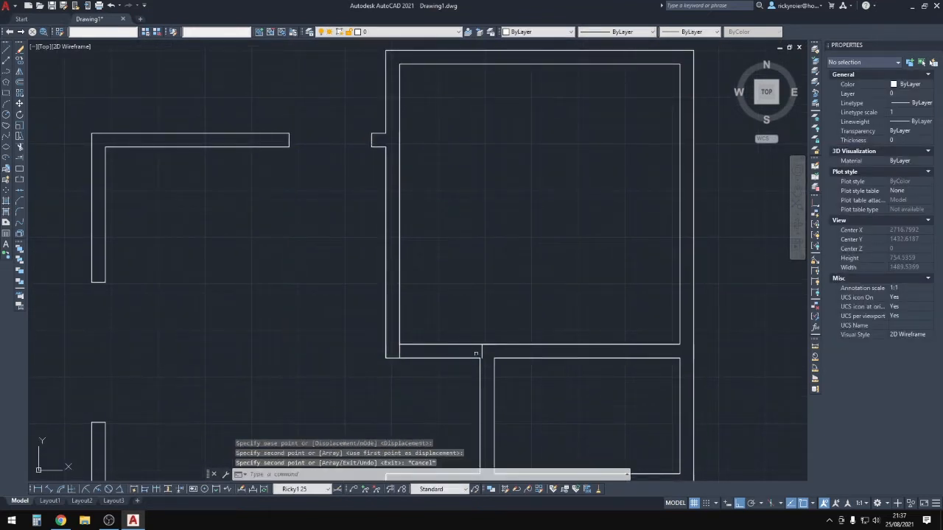
Select the two stray wall pieces near the lower corner.
left_click(487, 352)
left_click(417, 340)
scroll(441, 247, "down", 5)
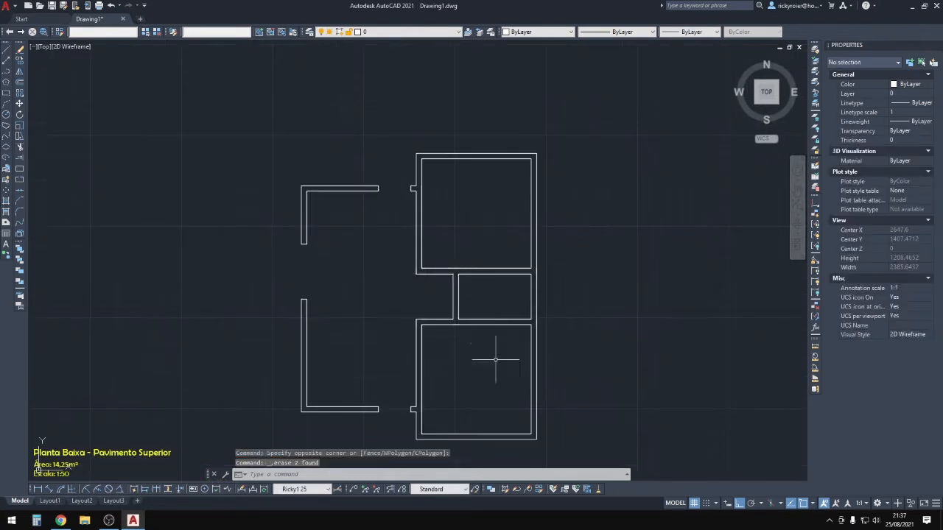
scroll(494, 358, "up", 4)
Trim the two wall lines inside the lower room's bottom door opening.
key("Escape")
key("Escape")
key("Escape")
key("Escape")
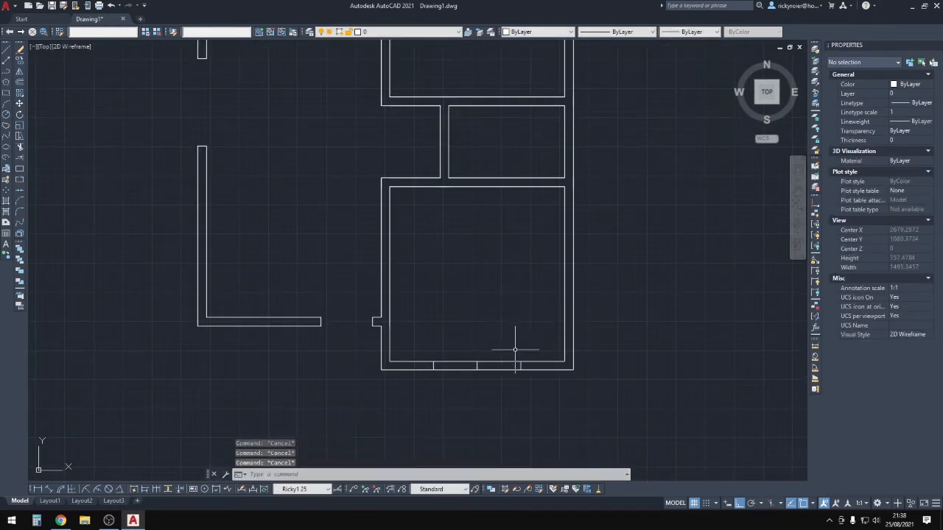
type("tr")
key("Return")
left_click(490, 378)
left_click(467, 352)
key("Escape")
key("Escape")
left_click(473, 335)
left_click(459, 410)
key("Escape")
key("Escape")
key("Escape")
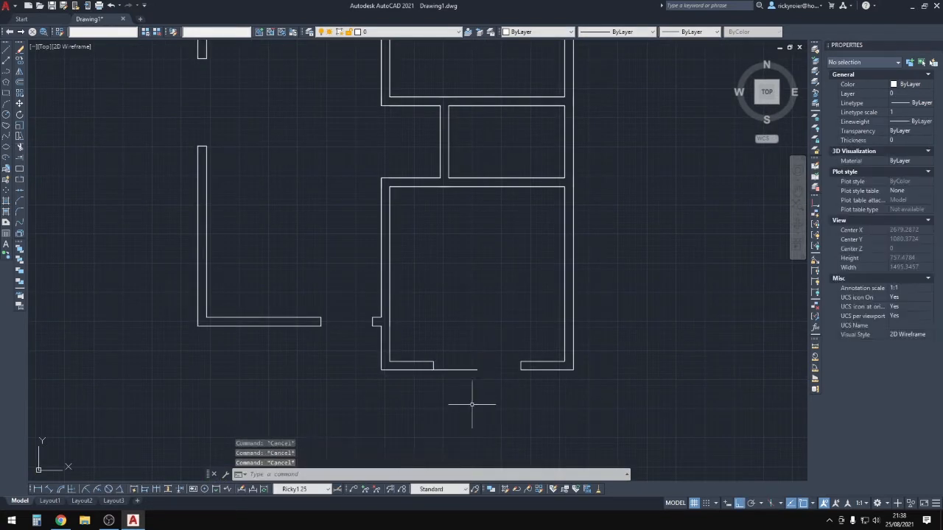
type("tr")
key("Return")
left_click(482, 415)
scroll(504, 321, "down", 3)
key("Escape")
key("Escape")
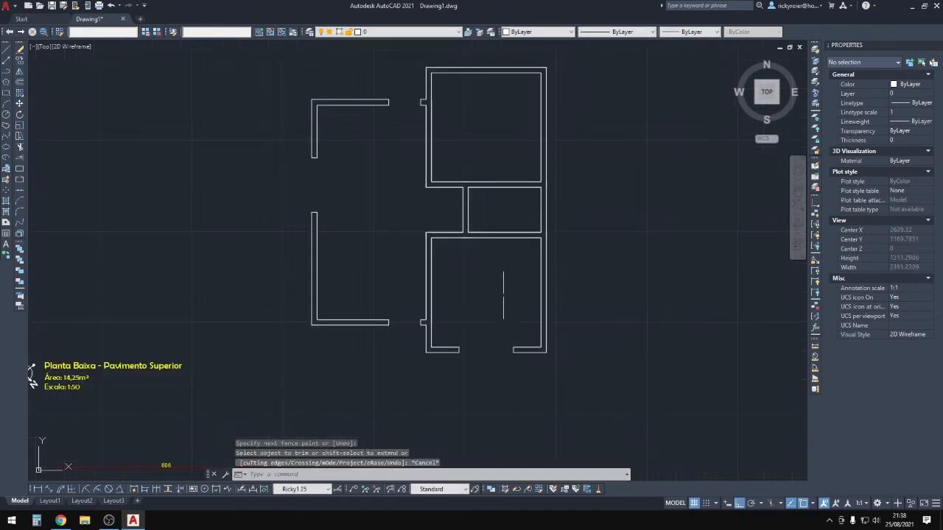
Copy the two door jamb pieces up to the top wall.
left_click(444, 310)
left_click(530, 405)
middle_click_drag(528, 361, 509, 398)
type("co")
key("Return")
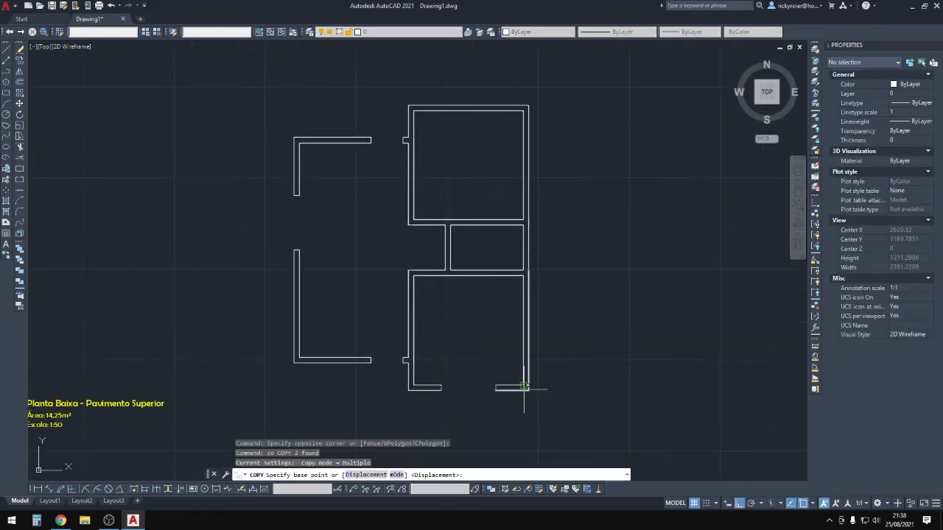
left_click(528, 388)
key("Escape")
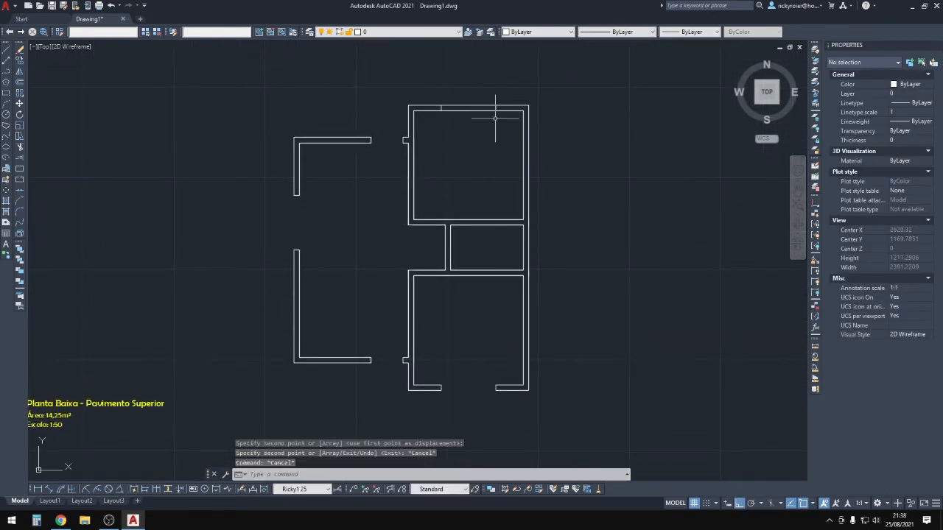
Trim the top wall between the copied jambs to open the upper doorway.
type("tr")
key("Return")
left_click(482, 133)
left_click(481, 95)
key("Escape")
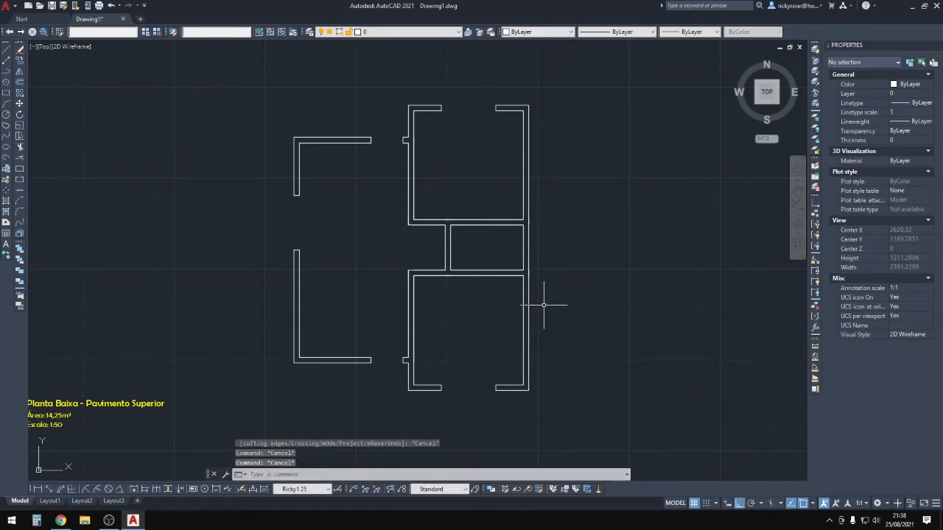
scroll(441, 244, "up", 5)
key("Return")
left_click(528, 119)
key("Escape")
key("Escape")
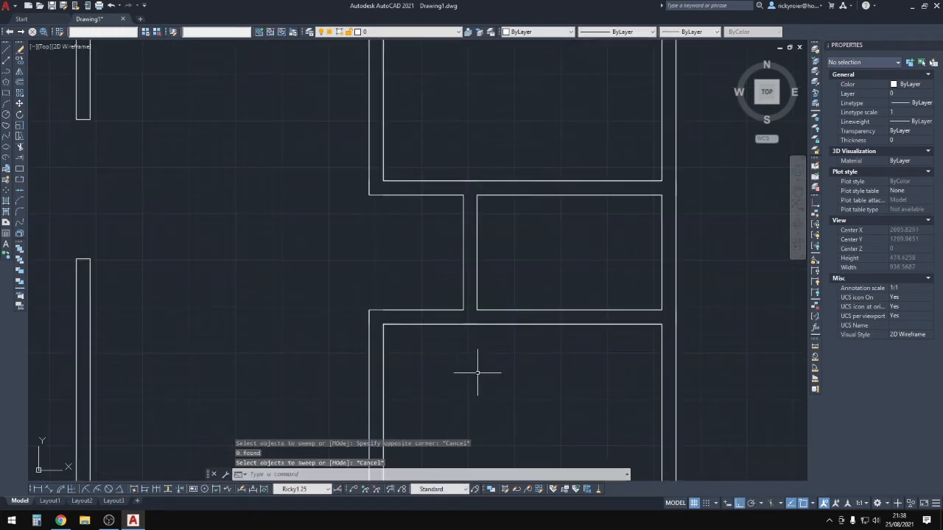
Stretch the corridor wall to the right.
type("s")
left_click(500, 398)
left_click(442, 129)
key("Return")
left_click(466, 111)
left_click(495, 118)
key("Escape")
key("Escape")
key("Escape")
middle_click_drag(442, 212, 443, 210)
Draw a short jamb line and copy it to the right to mark the doorway width.
type("l")
left_click(427, 417)
key("Escape")
left_click(435, 381)
left_click(379, 361)
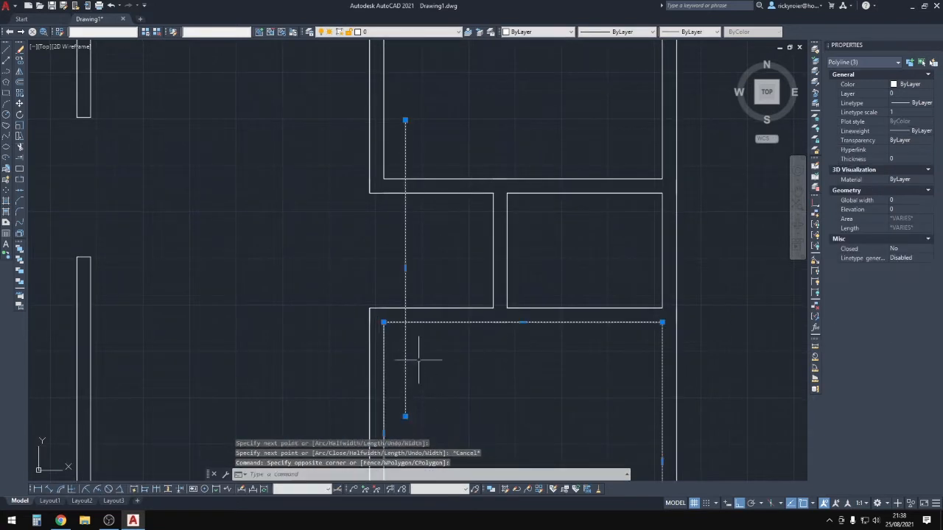
key("Escape")
left_click(420, 361)
left_click(398, 361)
type("co")
left_click(417, 361)
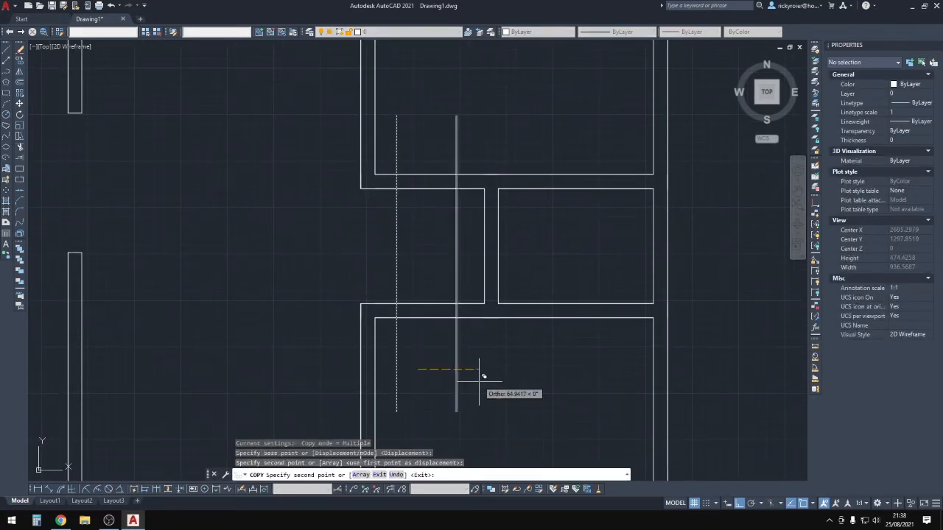
left_click(475, 361)
key("Escape")
key("Escape")
key("Escape")
Trim the walls between the two jamb lines to open the corridor doorway.
type("tr")
key("space")
left_click(474, 392)
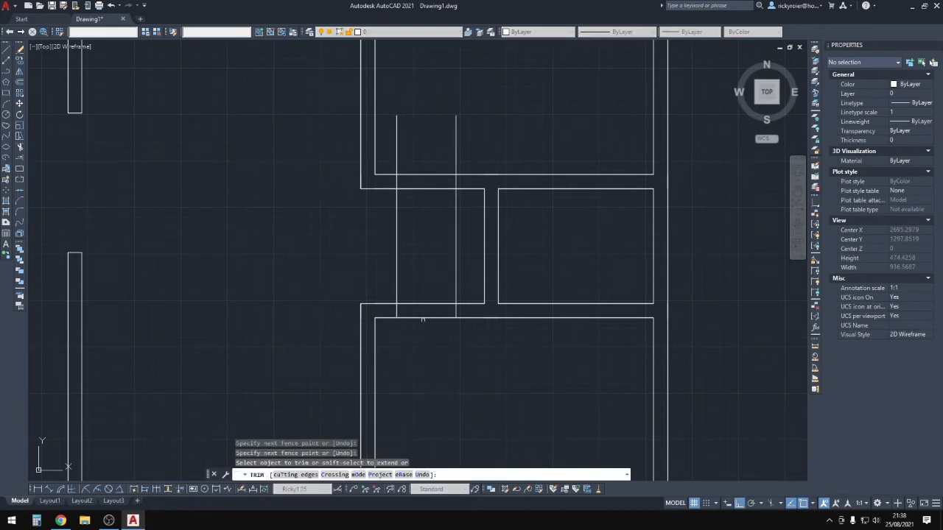
left_click_drag(443, 196, 474, 156)
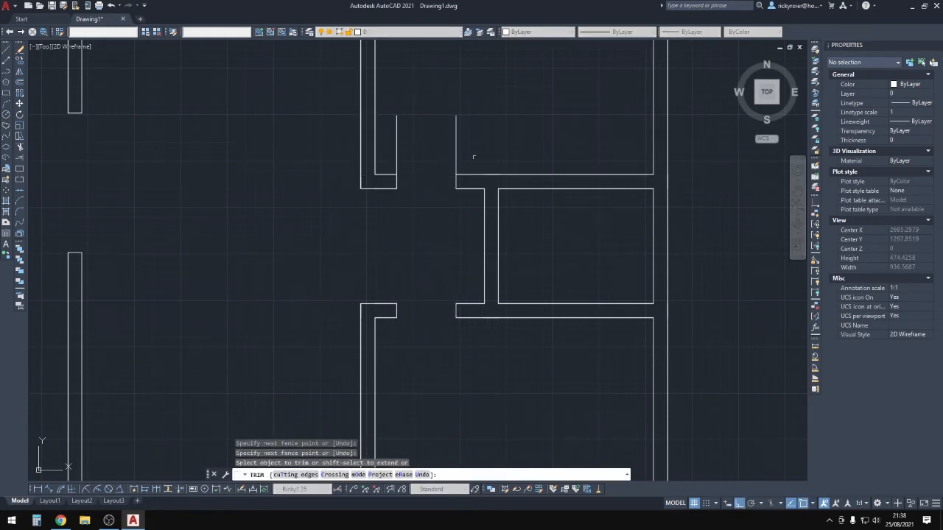
Draw a short line across the right outer wall and copy it just above.
type("pl")
key("space")
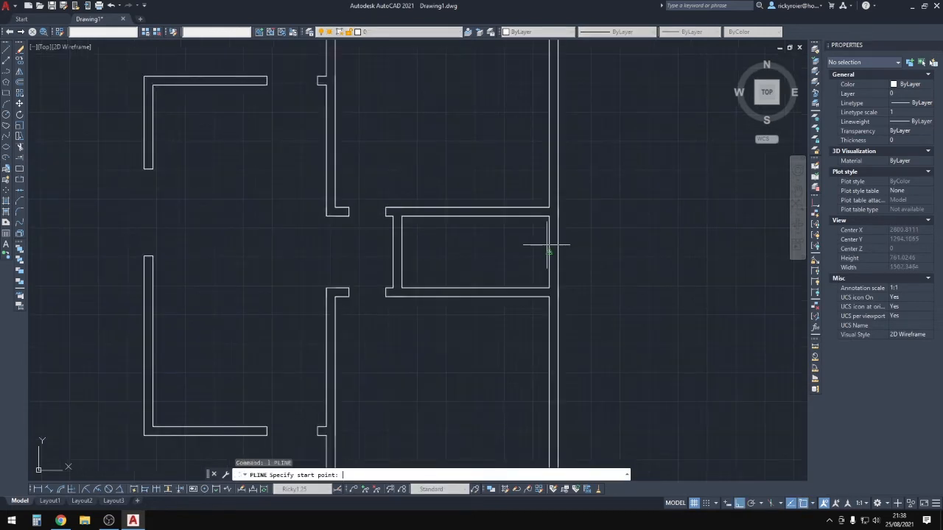
left_click(549, 251)
left_click(558, 252)
key("Escape")
left_click_drag(544, 247, 573, 258)
type("c")
mouse_move(591, 262)
middle_mouse_down()
mouse_move(564, 265)
mouse_move(560, 238)
middle_mouse_up()
type("o")
key("space")
left_click(577, 279)
left_click(581, 257)
key("Escape")
Mirror the upper short line, keeping the original, to frame the right wall gap.
left_click(565, 241)
type("mi")
key("space")
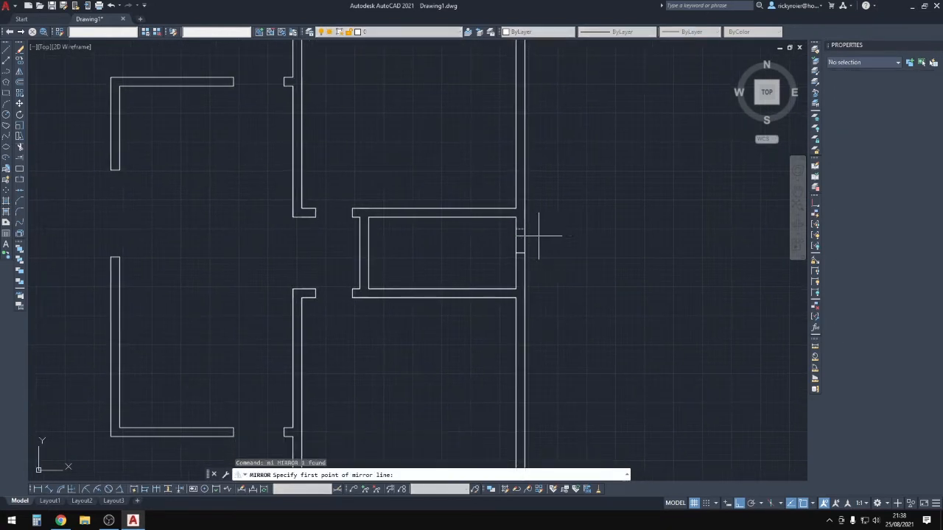
left_click(523, 254)
left_click(555, 254)
key("space")
key("Escape")
Trim the right outer wall between the lines to open the gap.
type("tr")
key("space")
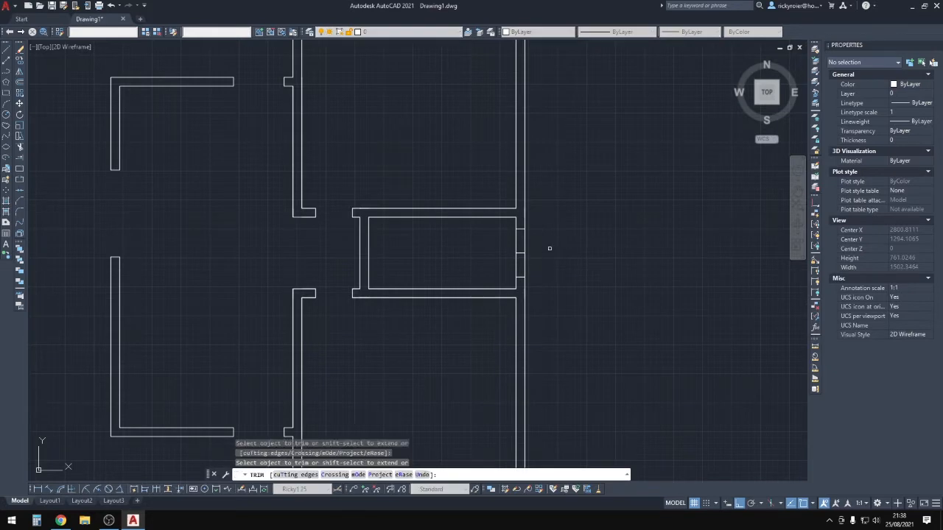
key("space")
key("Escape")
scroll(558, 211, "down", 4)
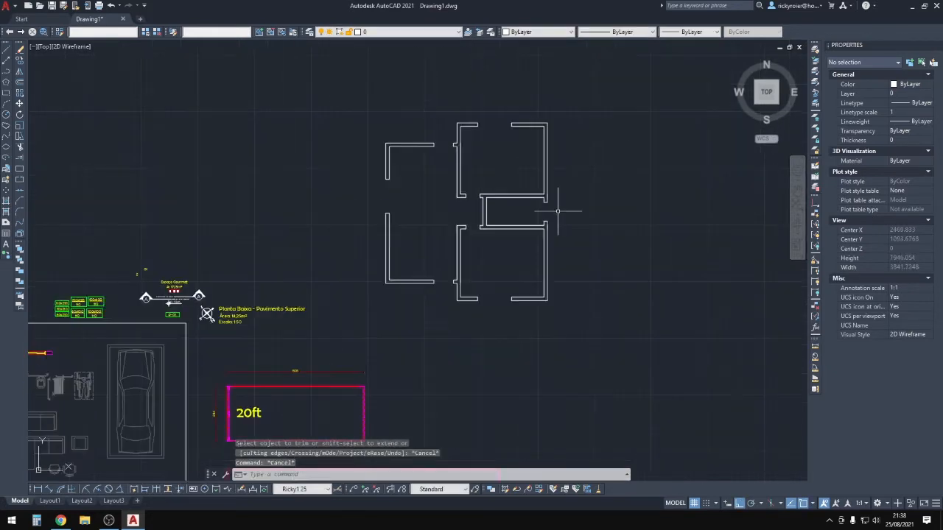
Draw a short polyline across the middle room's end wall.
scroll(498, 212, "up", 4)
key("Escape")
key("Escape")
left_click(603, 179)
key("Escape")
key("Escape")
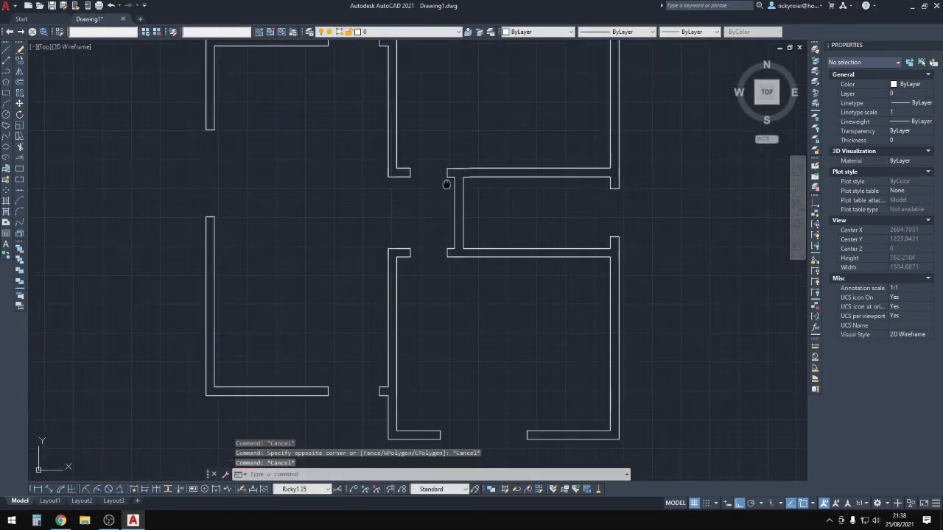
middle_click_drag(450, 185, 457, 212)
type("l")
key("space")
left_click(462, 212)
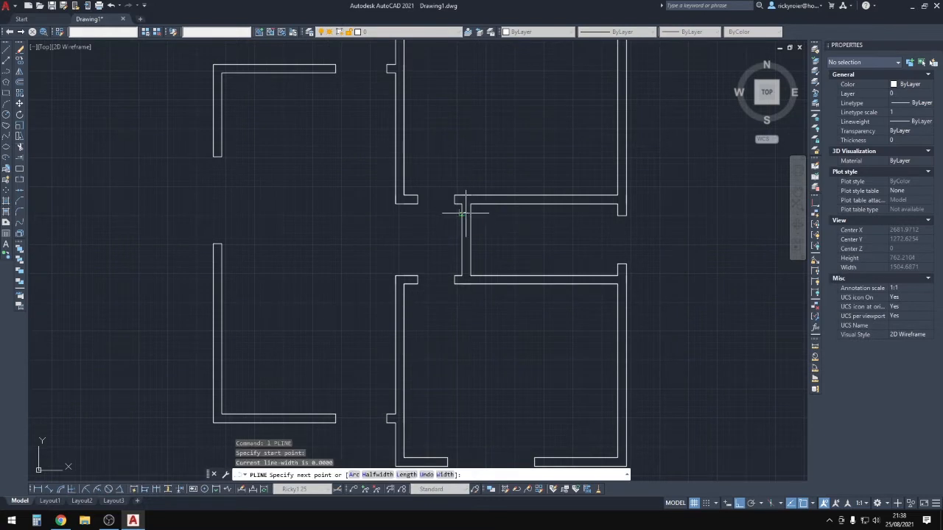
left_click(470, 213)
key("Escape")
left_click(448, 208)
left_click(484, 220)
Copy the short line 40 units down the wall.
middle_click_drag(503, 224, 494, 222)
type("co")
key("space")
left_click(504, 213)
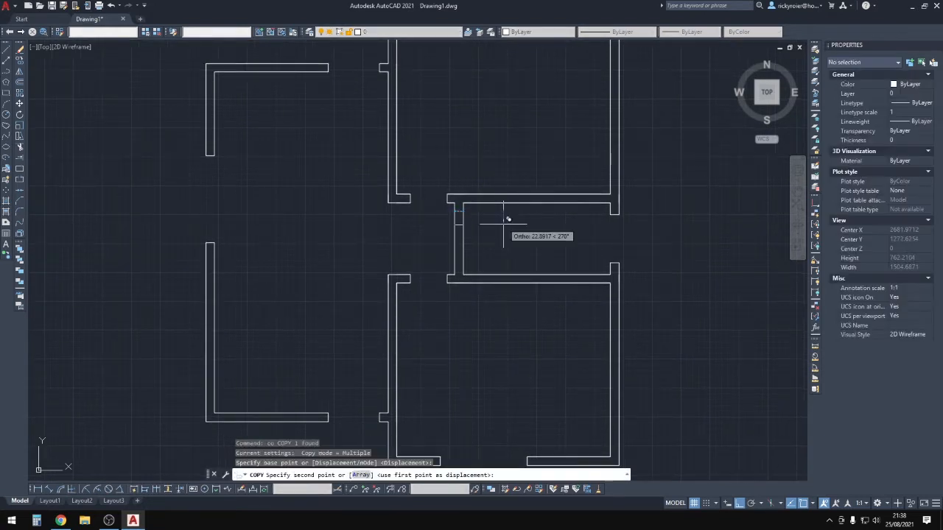
left_click(505, 242)
key("Escape")
key("Escape")
key("Escape")
key("Escape")
Fence-trim the wall segment between the two lines to open the passage.
type("tr")
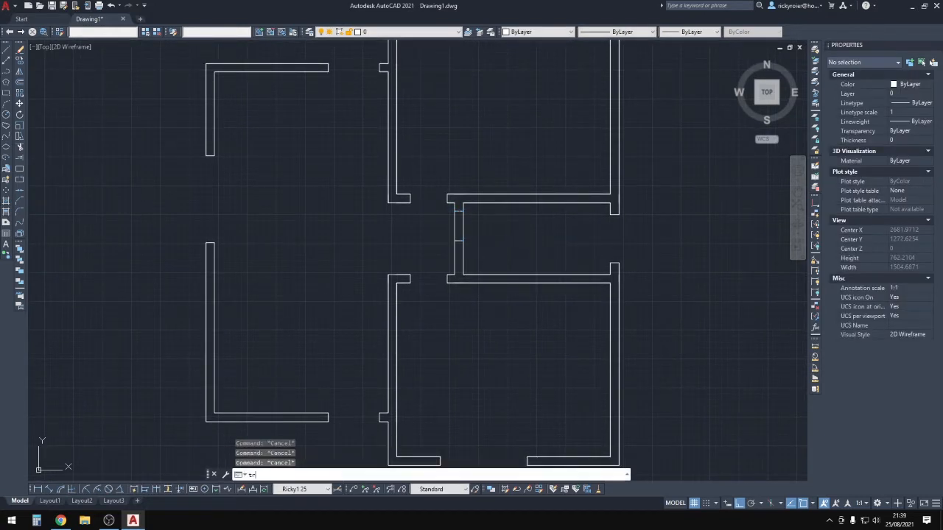
key("space")
left_click(376, 216)
left_click(376, 217)
left_click(493, 219)
key("Escape")
scroll(509, 228, "down", 6)
scroll(556, 228, "up", 7)
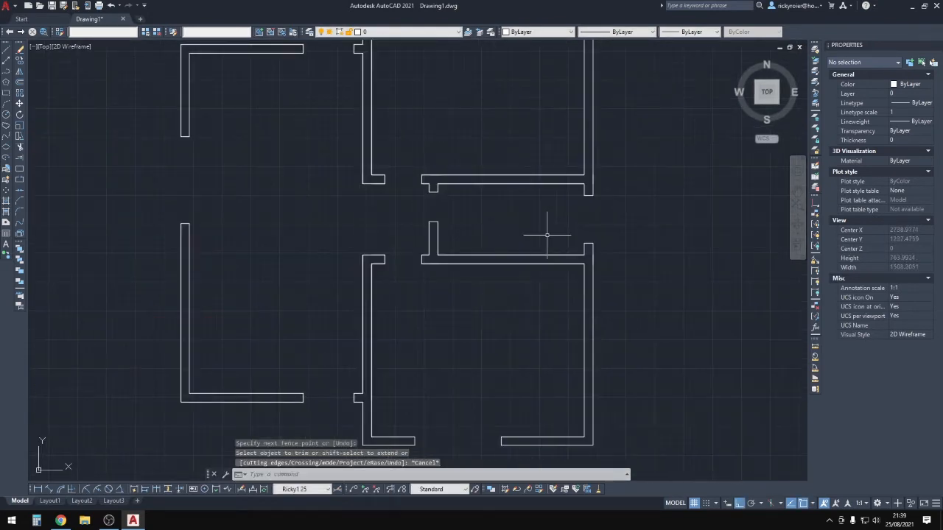
scroll(513, 242, "down", 3)
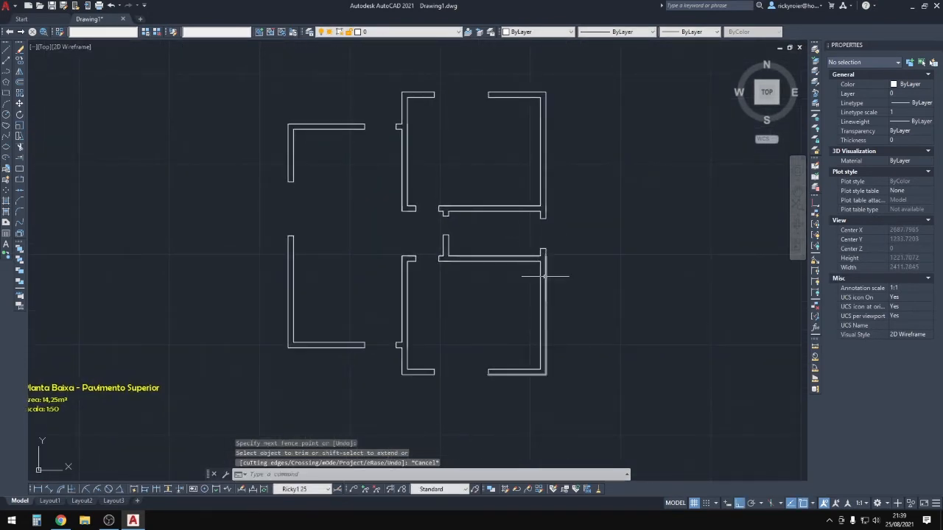
key("Escape")
key("Escape")
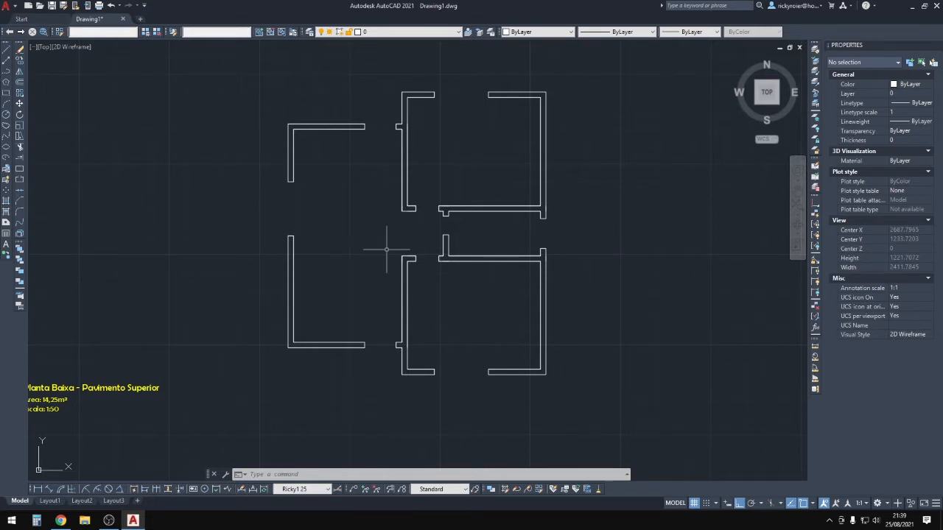
scroll(386, 249, "up", 5)
left_click(417, 195)
scroll(416, 191, "down", 3)
scroll(416, 202, "up", 3)
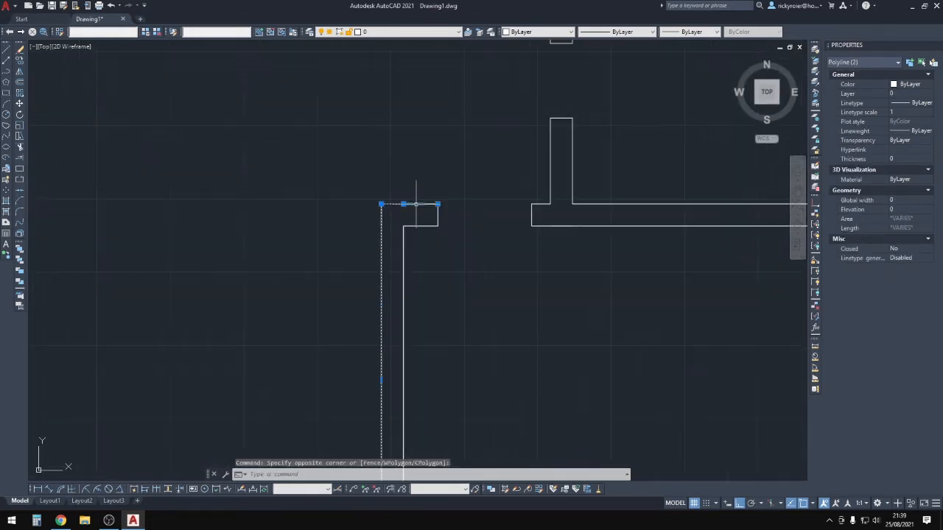
key("Escape")
left_click(356, 234)
left_click(326, 202)
left_click(393, 211)
left_click(379, 168)
scroll(407, 185, "down", 5)
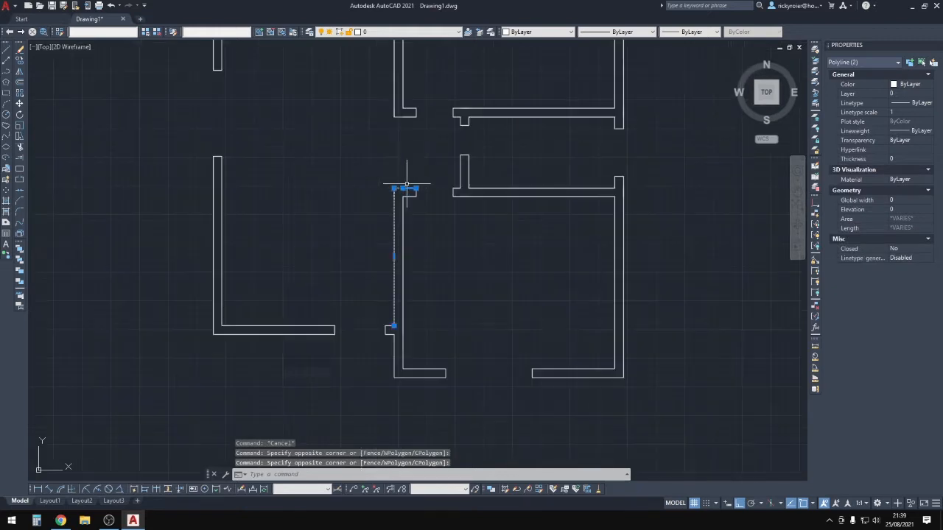
key("Escape")
scroll(418, 202, "up", 5)
left_click(429, 175)
scroll(388, 152, "down", 3)
key("Escape")
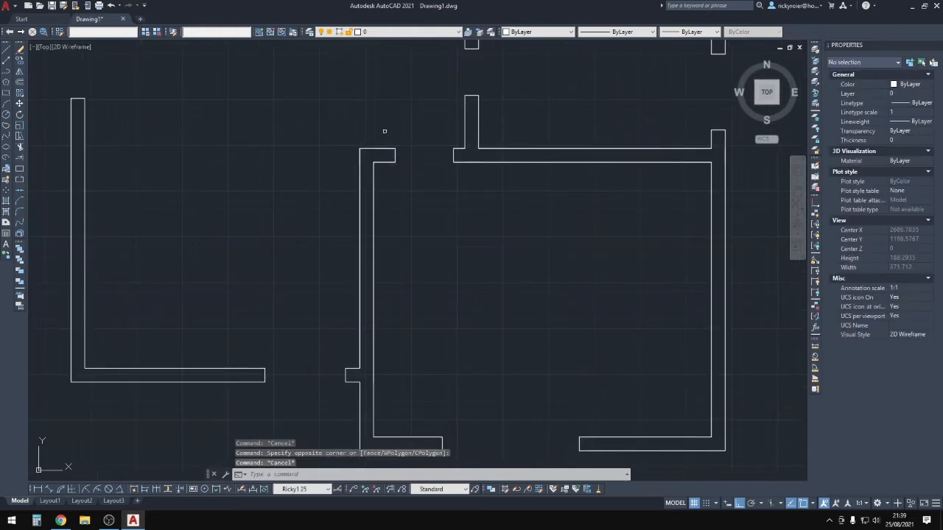
middle_click_drag(519, 441, 535, 298)
scroll(260, 251, "down", 5)
mouse_move(318, 254)
middle_mouse_down()
mouse_move(376, 208)
mouse_move(377, 331)
middle_mouse_up()
scroll(414, 327, "up", 2)
scroll(241, 285, "up", 2)
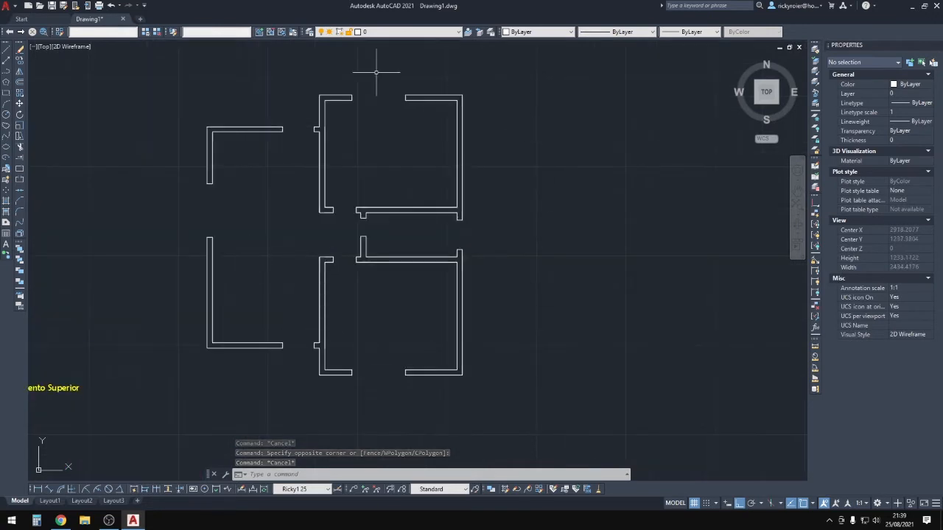
middle_click_drag(316, 314, 331, 328)
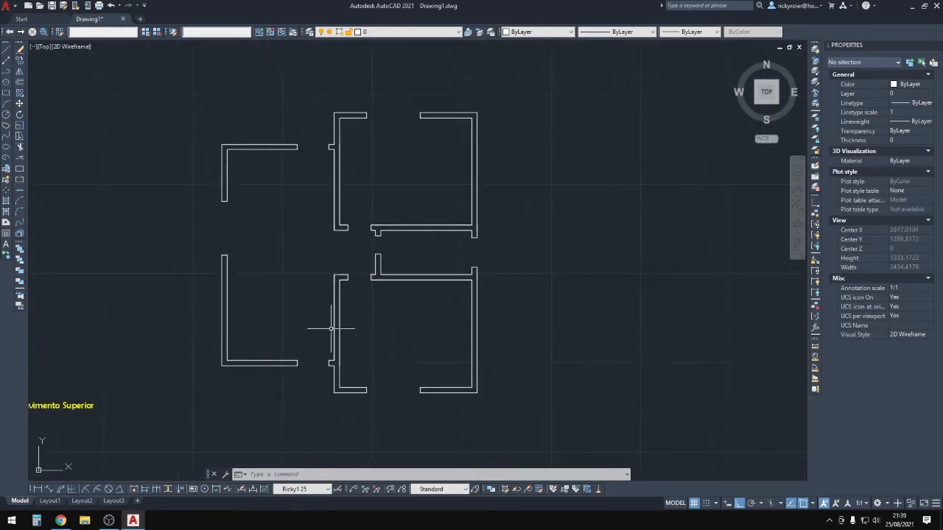
Run OVERKILL on all walls with default settings, removing 2 duplicates and 18 overlapping segments.
left_click(533, 427)
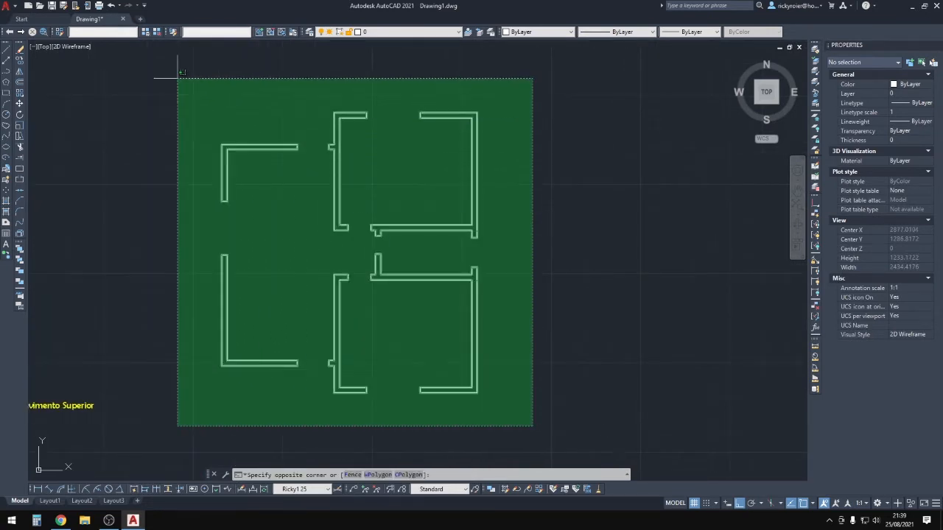
left_click(153, 54)
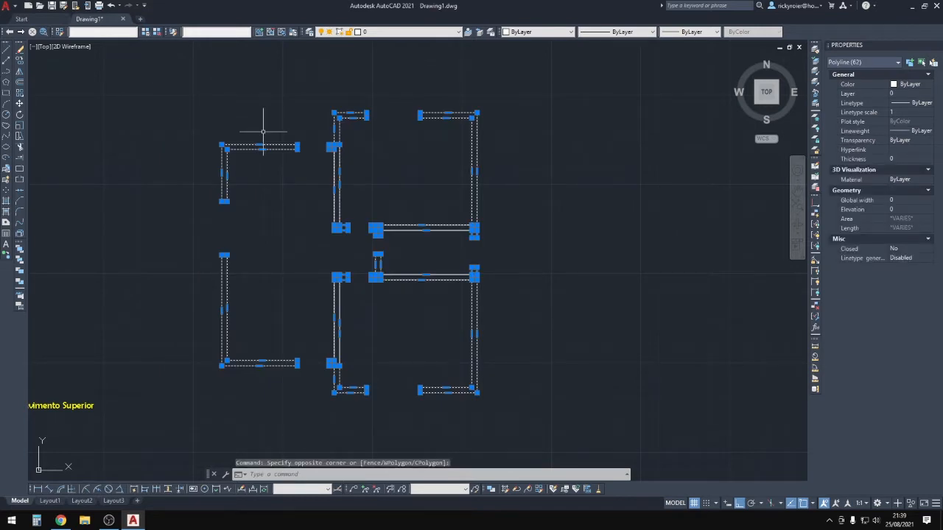
type("obve")
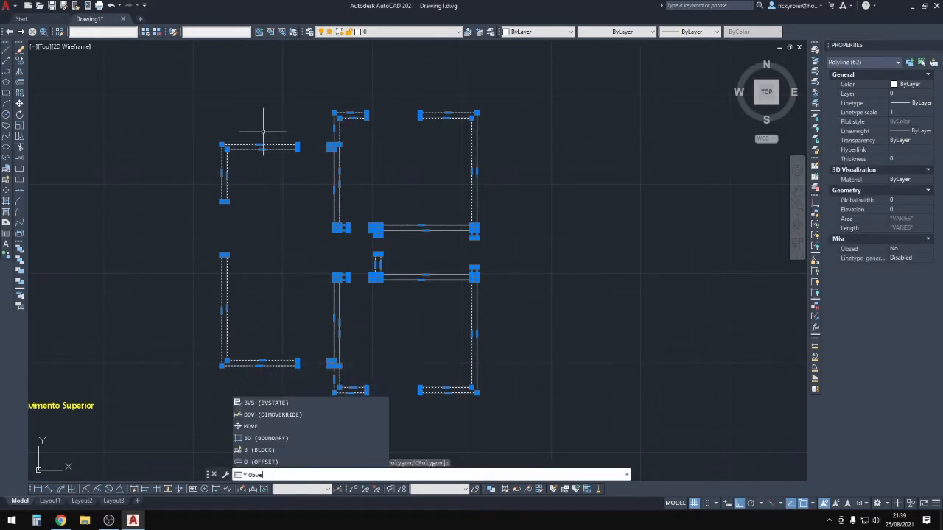
type("ver")
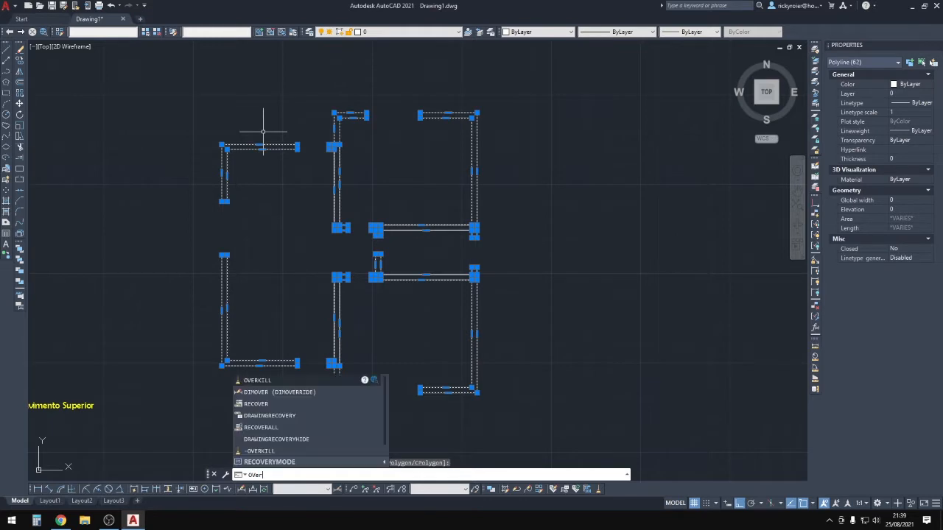
key("Return")
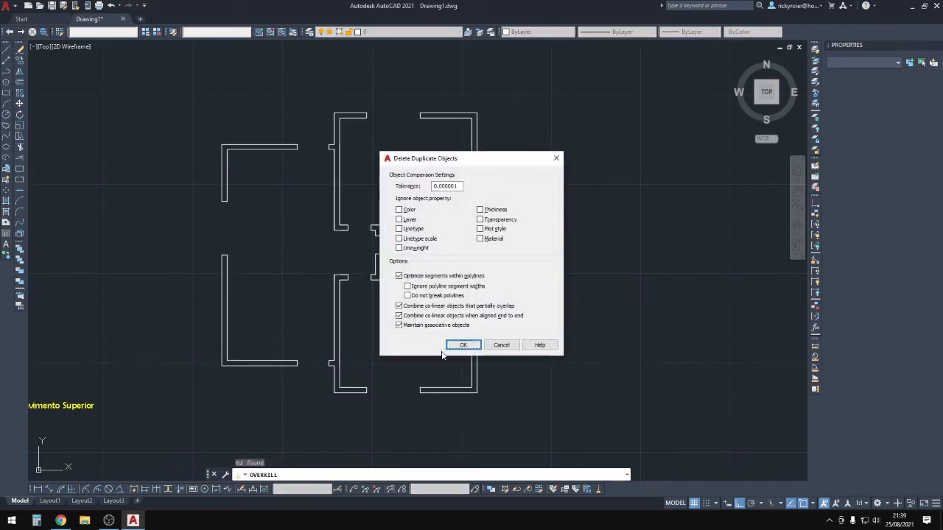
left_click(465, 347)
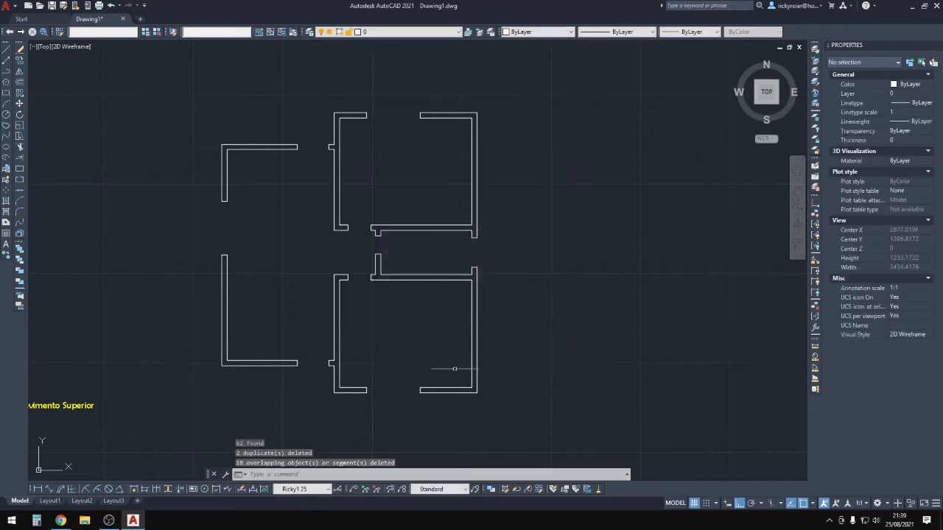
scroll(337, 263, "up", 8)
Inspect the wall outlines and corner pieces by selecting them, then clear the selection.
scroll(297, 244, "up", 2)
middle_click_drag(276, 168, 338, 270)
left_click(340, 265)
left_click(270, 171)
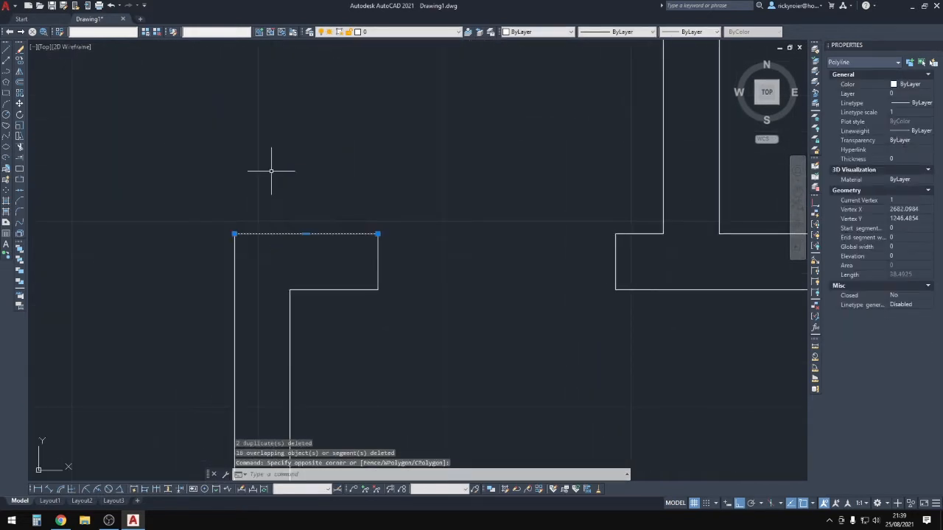
scroll(317, 213, "down", 4)
key("Escape")
left_click(352, 234)
left_click(329, 231)
key("Escape")
left_click(339, 270)
left_click(314, 236)
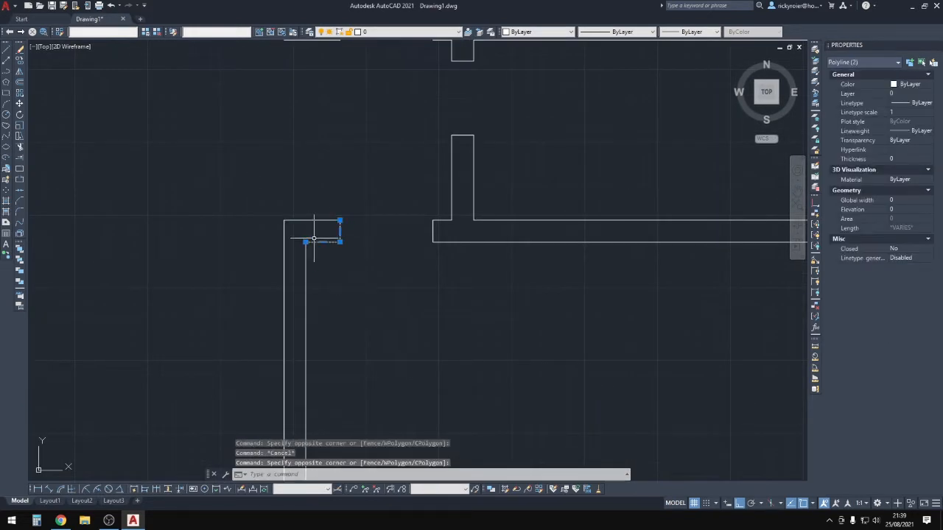
key("Escape")
scroll(316, 239, "down", 8)
scroll(371, 260, "up", 4)
key("Escape")
scroll(432, 316, "down", 3)
left_click(489, 419)
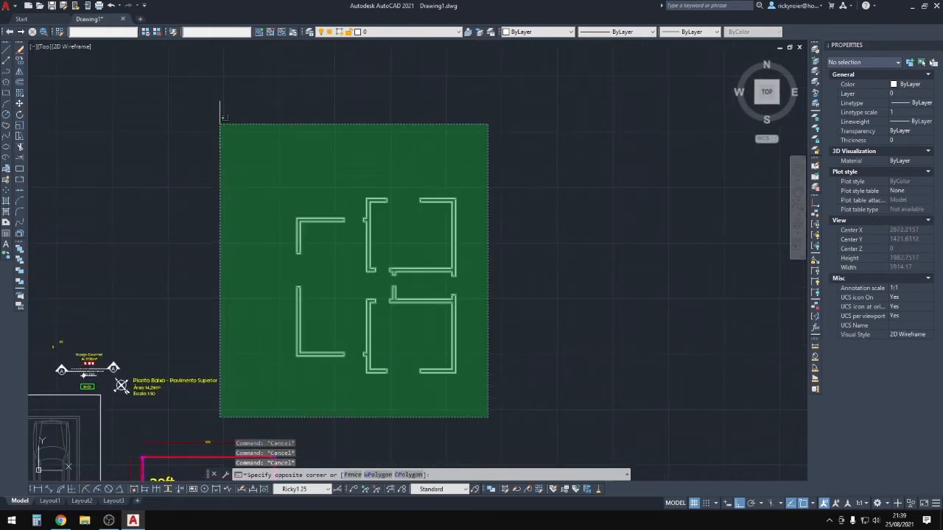
left_click(220, 100)
key("Escape")
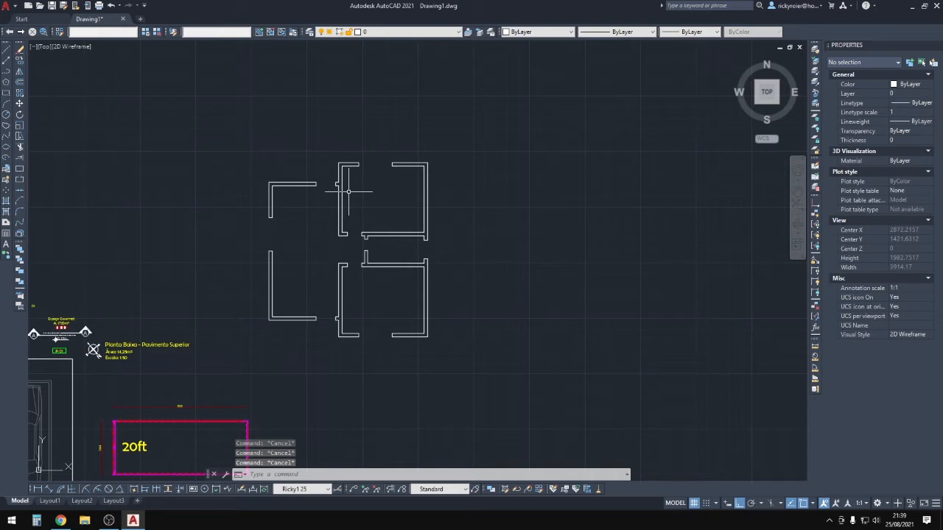
Start PEDIT in Multiple mode and window-select all 51 wall objects.
type("pedit")
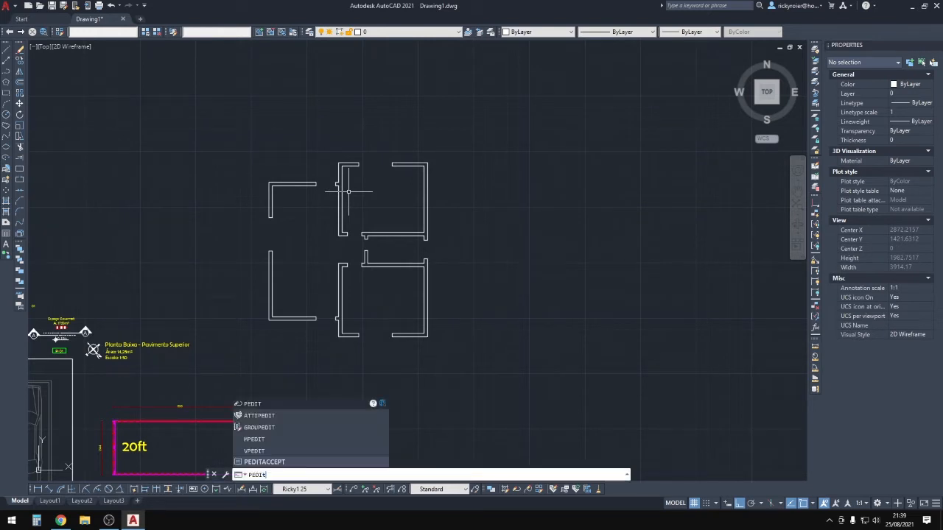
key("Return")
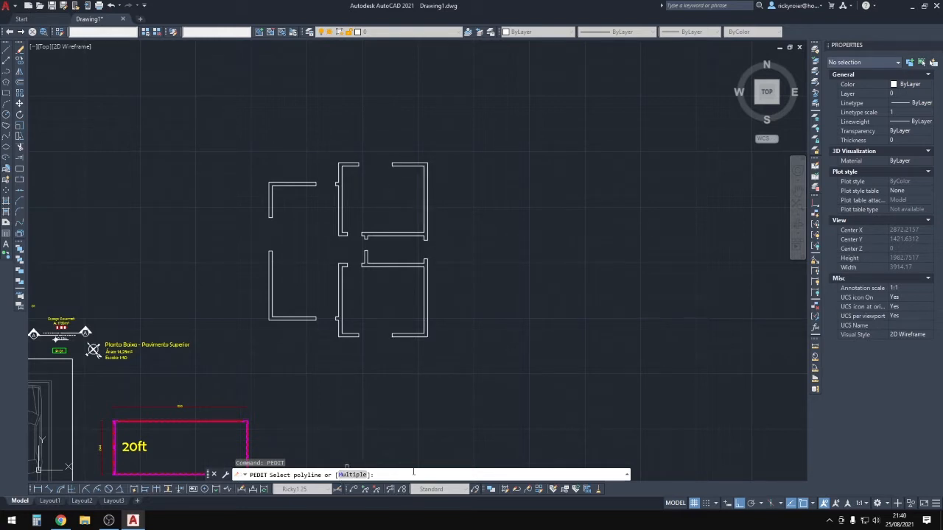
type("m")
key("Return")
left_click(470, 361)
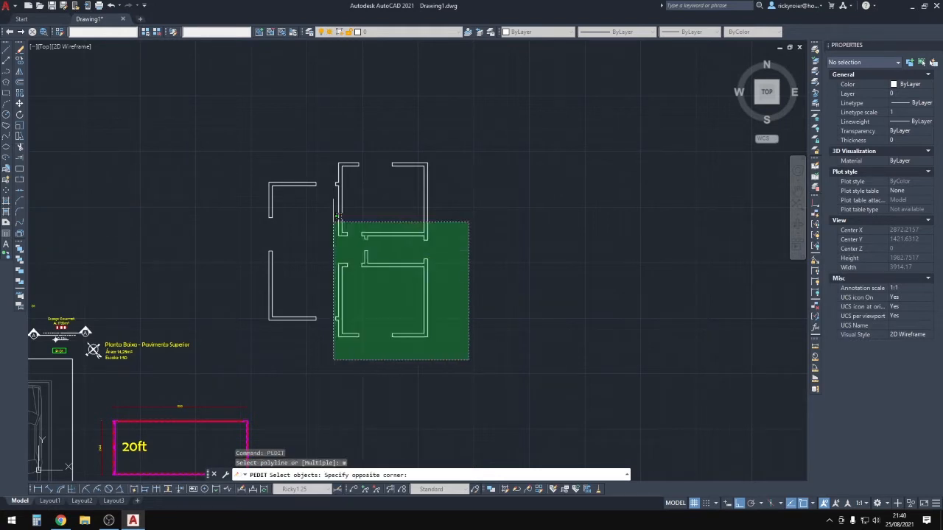
left_click(244, 134)
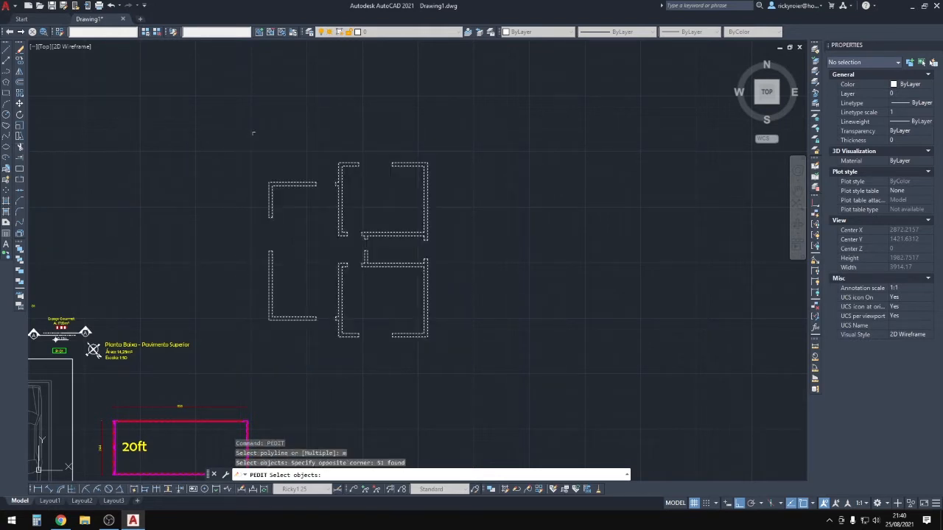
key("Return")
Join the wall segments with the default fuzz distance and close them into 6 polylines.
scroll(282, 275, "up", 2)
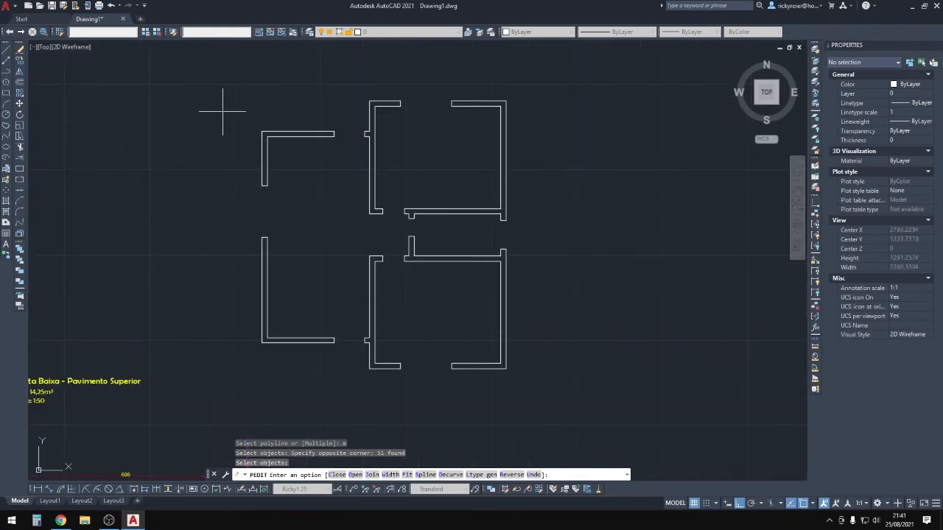
type("j")
key("Return")
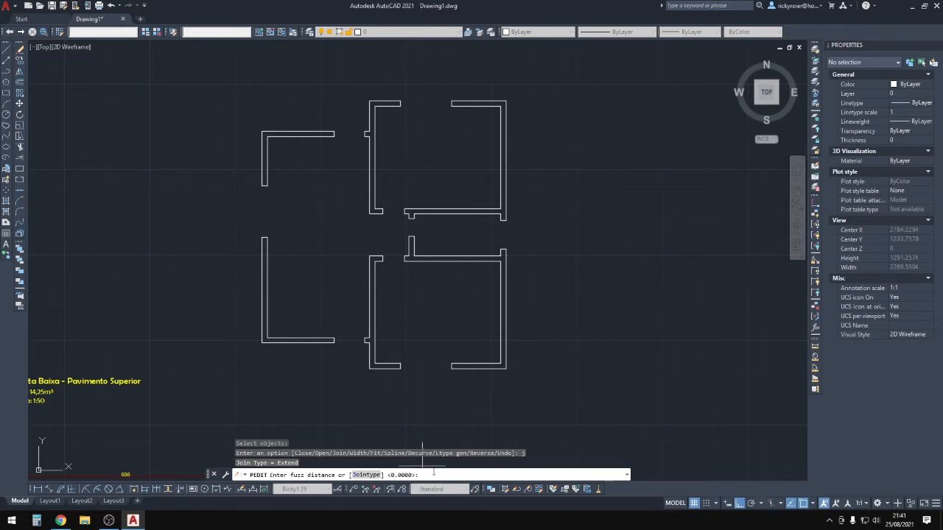
key("Return")
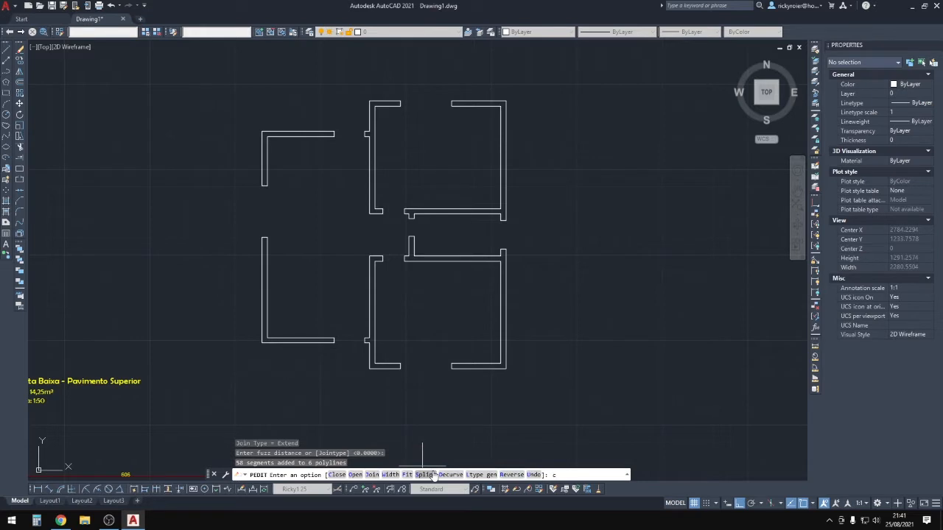
key("Return")
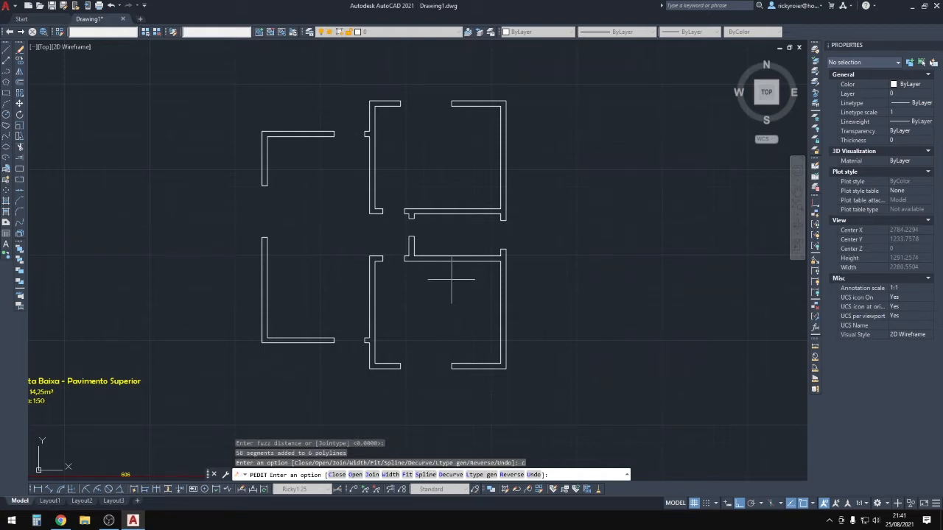
key("Escape")
key("Escape")
scroll(382, 372, "up", 5)
left_click(402, 368)
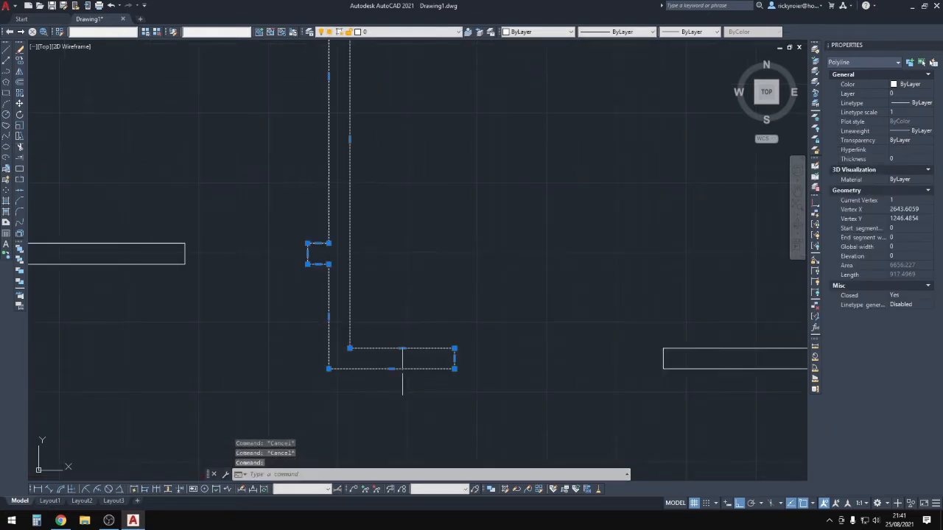
scroll(431, 301, "down", 2)
middle_click_drag(432, 301, 424, 389)
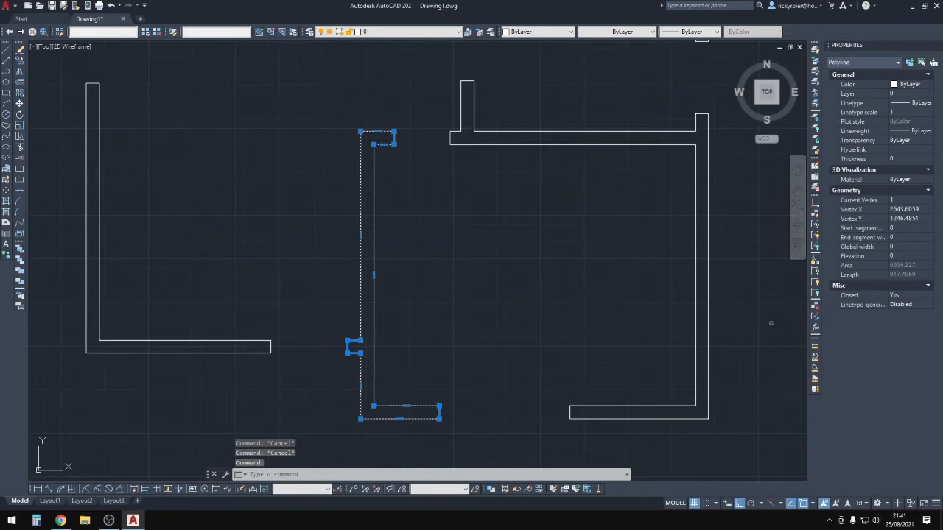
scroll(673, 386, "down", 3)
key("Escape")
scroll(475, 285, "down", 4)
scroll(471, 284, "up", 2)
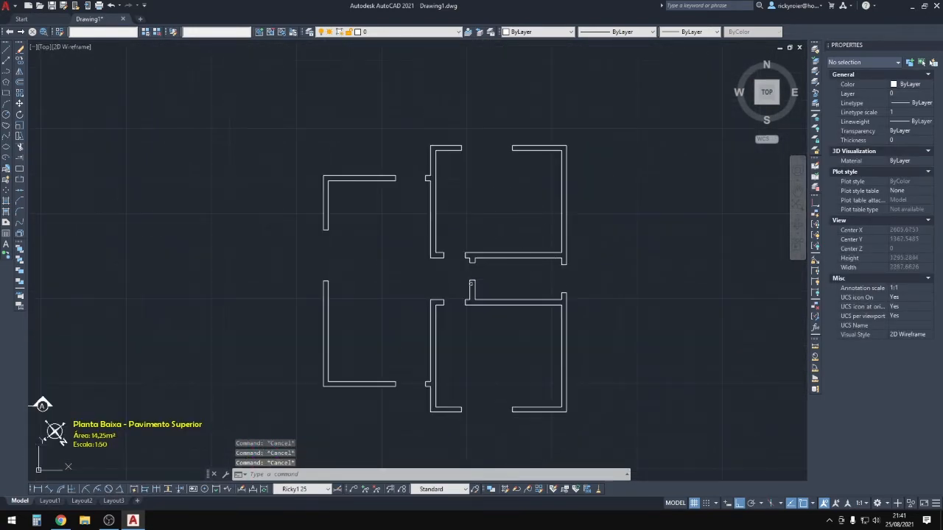
middle_click_drag(338, 282, 341, 230)
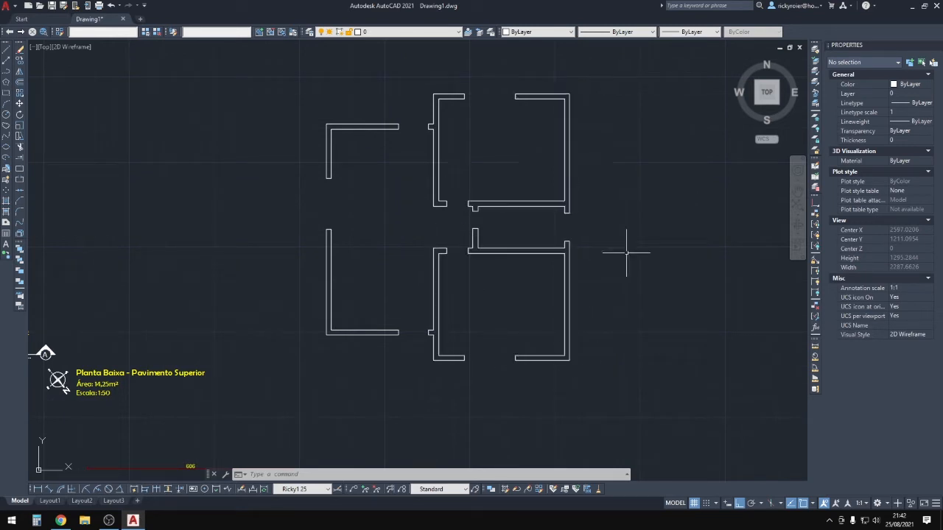
Erase the labels and furniture block surrounding the walls.
left_click(644, 411)
left_click(305, 65)
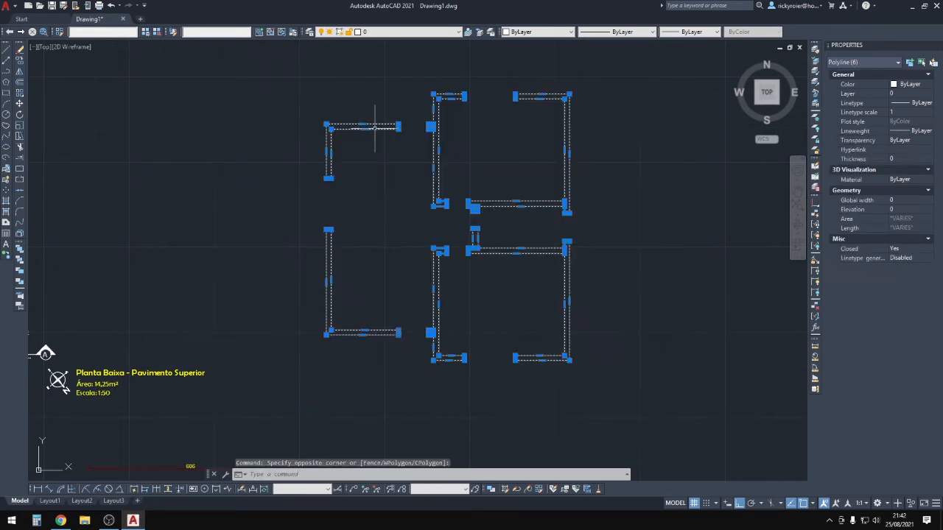
scroll(391, 156, "down", 4)
key("Escape")
left_click(351, 343)
left_click(88, 131)
key("Delete")
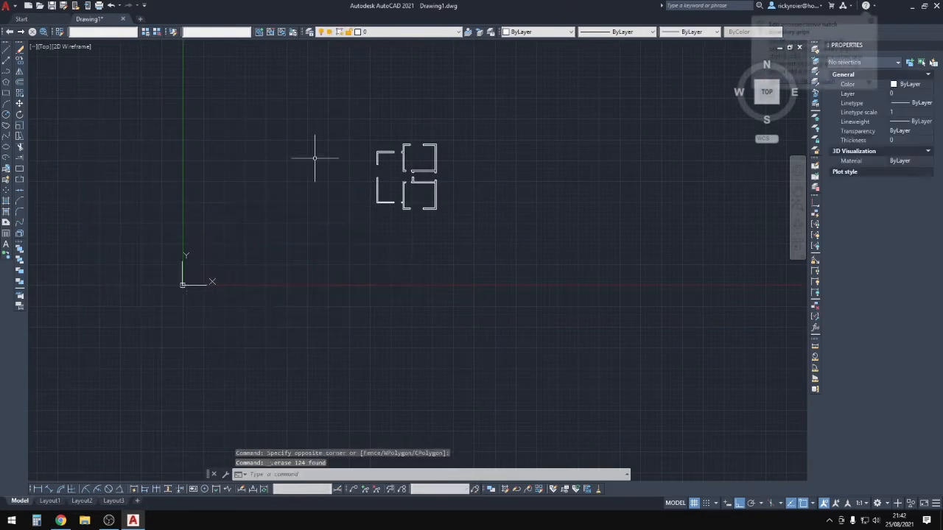
Move all walls from their lower-left corner to the 0,0 origin.
left_click(480, 94)
left_click(379, 260)
type("m")
key("Return")
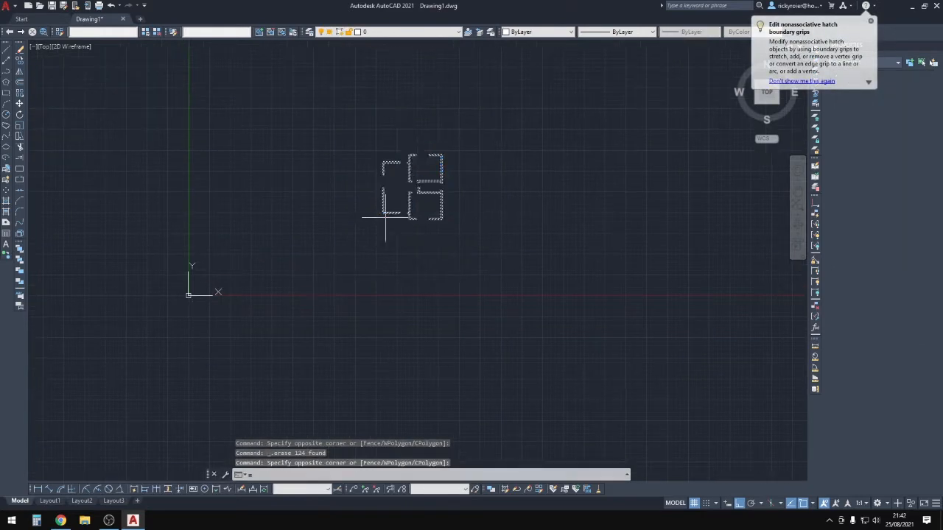
scroll(380, 234, "up", 4)
left_click(391, 234)
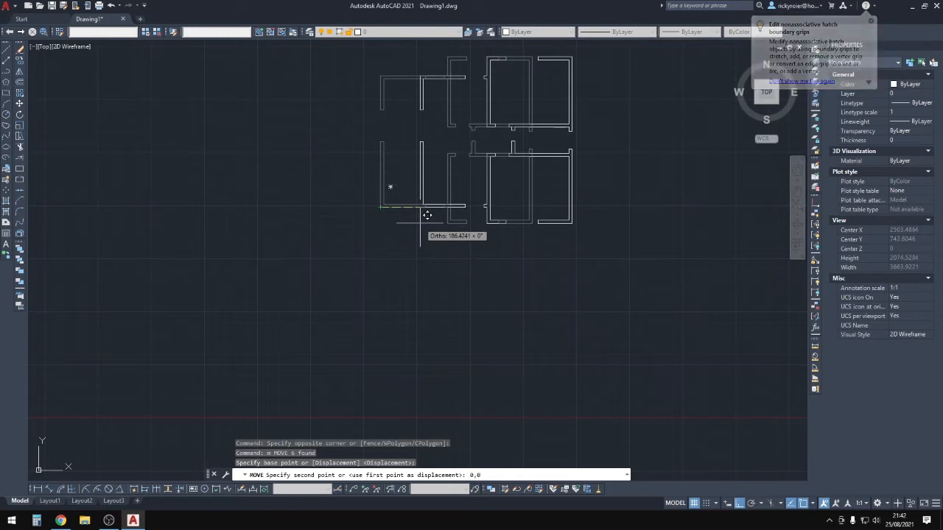
key("Return")
scroll(280, 222, "down", 2)
middle_click_drag(236, 234, 648, 148)
scroll(534, 192, "up", 3)
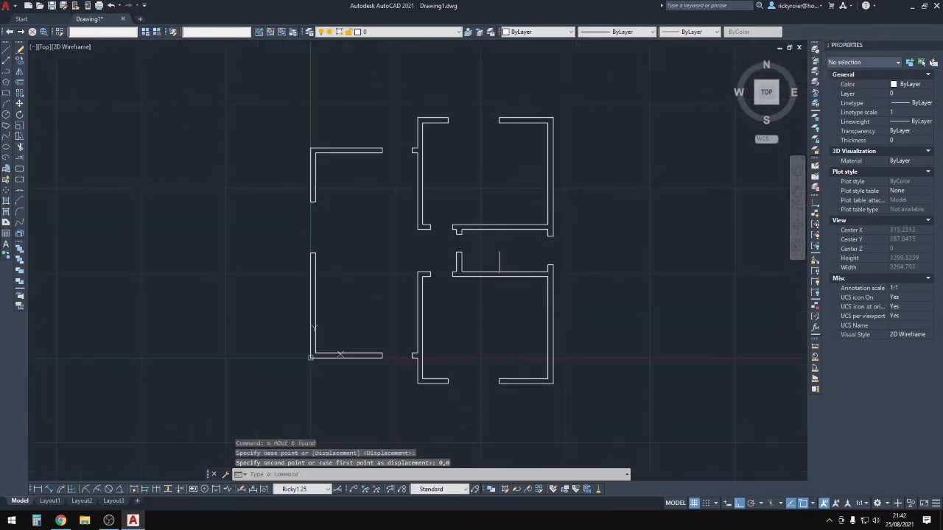
scroll(350, 344, "up", 2)
middle_click_drag(290, 366, 253, 433)
middle_click_drag(348, 354, 347, 323)
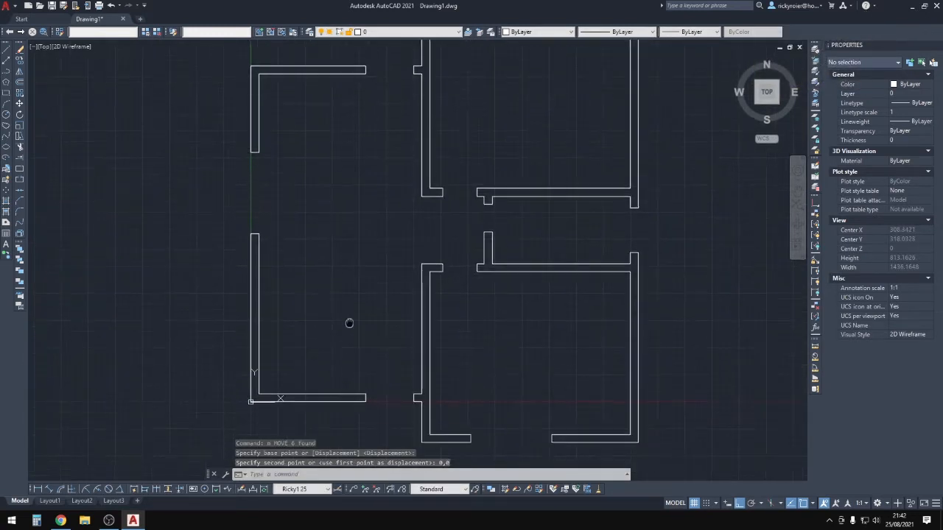
scroll(347, 322, "down", 2)
key("Escape")
key("Escape")
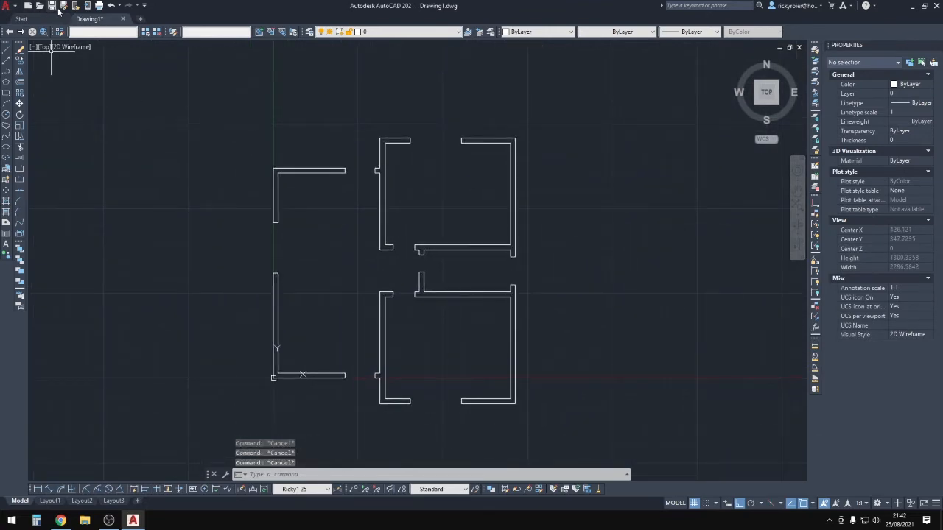
Save the drawing as Drawing1.dwg on the Desktop.
left_click(63, 5)
left_click(348, 238)
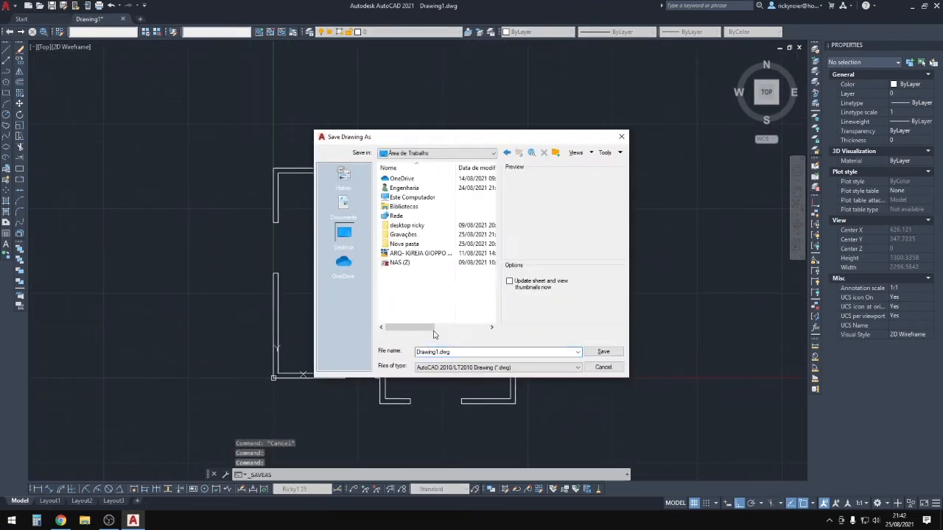
left_click(604, 352)
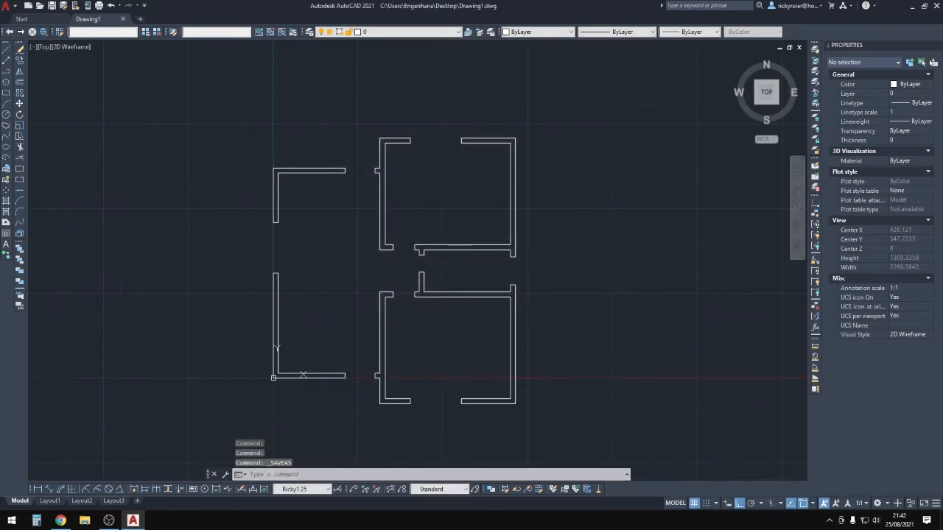
key("Escape")
key("Escape")
key("Escape")
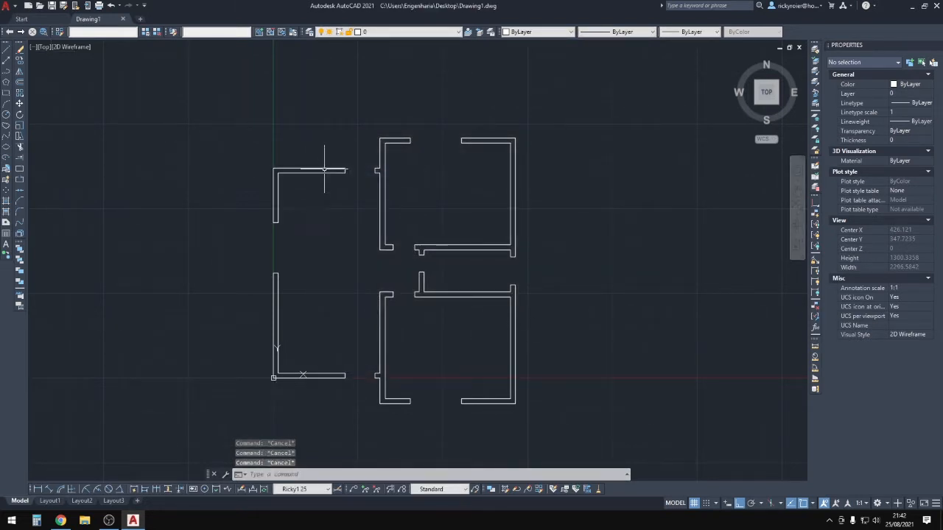
Place a linear dimension across one wall to confirm its 15 thickness.
type("t")
key("space")
scroll(343, 150, "up", 6)
left_click(353, 222)
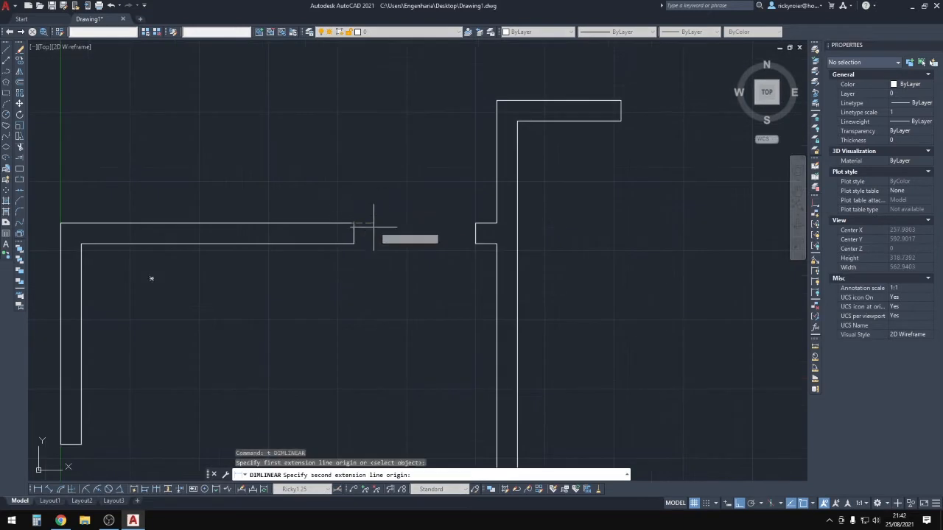
left_click(374, 243)
scroll(376, 244, "up", 4)
left_click(426, 221)
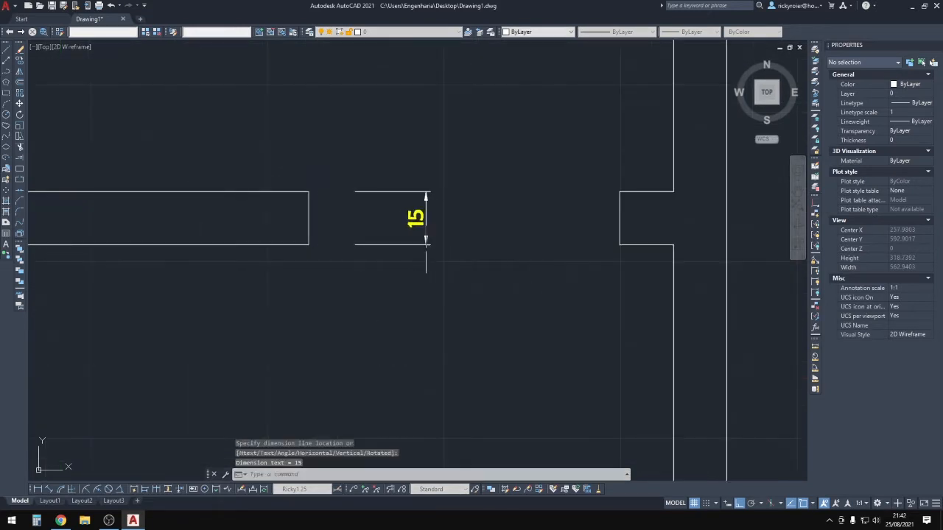
Select and erase the temporary 15 dimension.
left_click(480, 307)
left_click(416, 132)
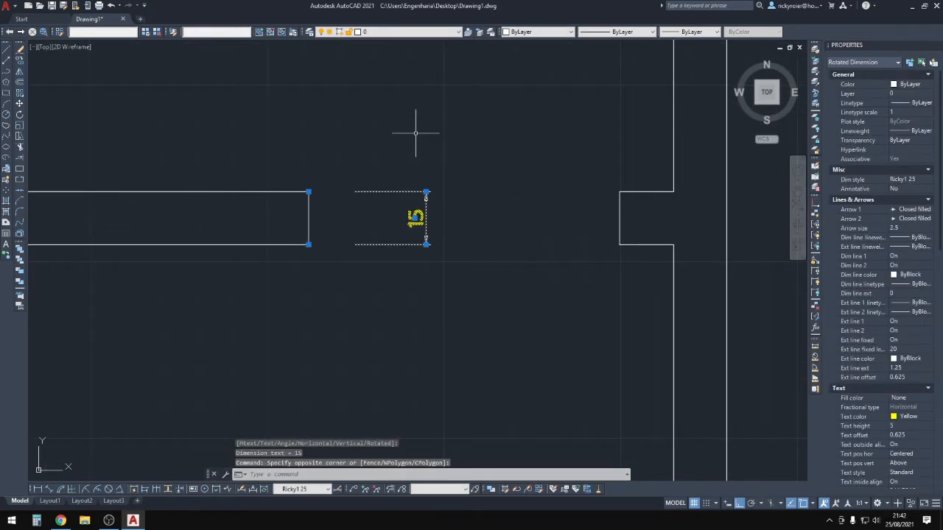
key("Delete")
scroll(412, 140, "down", 6)
key("Escape")
Zoom extents so the whole floor plan fits in view.
scroll(410, 151, "down", 7)
middle_click_drag(415, 177, 414, 137)
middle_click(415, 137)
middle_click(415, 137)
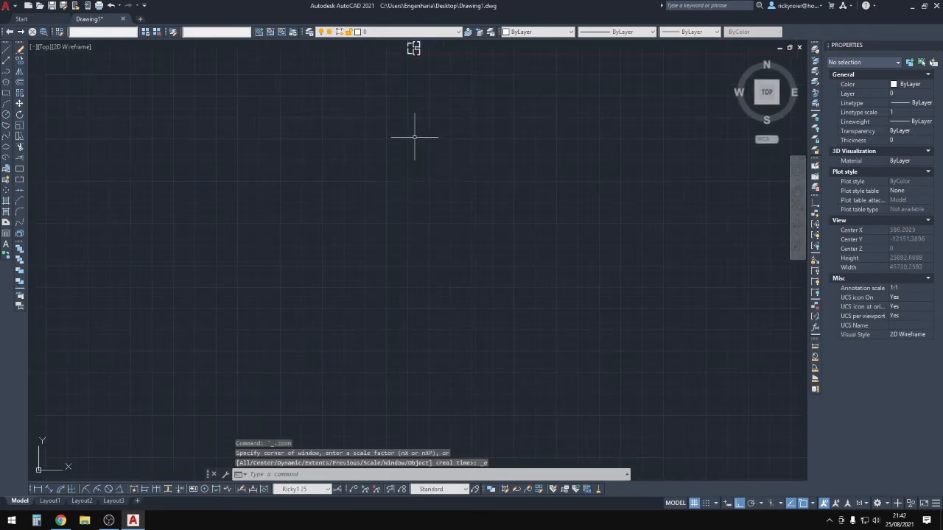
key("Escape")
key("Escape")
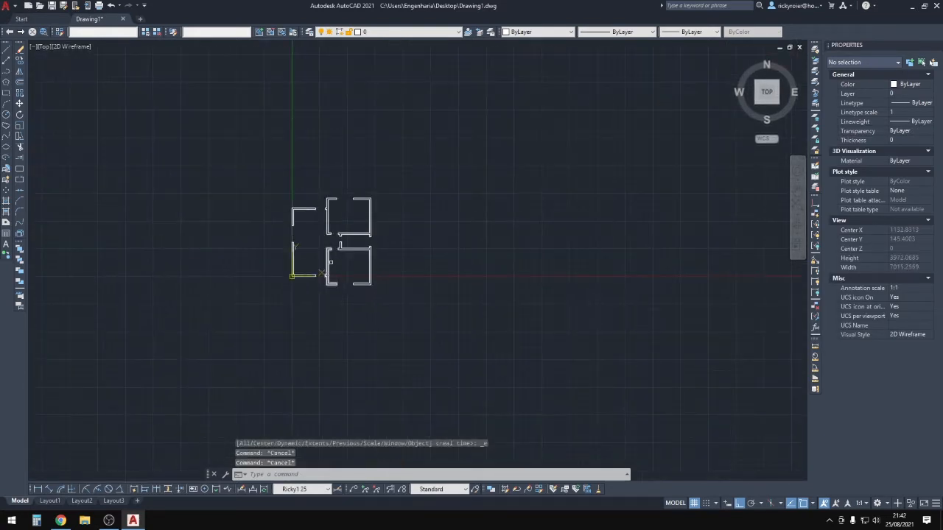
scroll(335, 237, "up", 4)
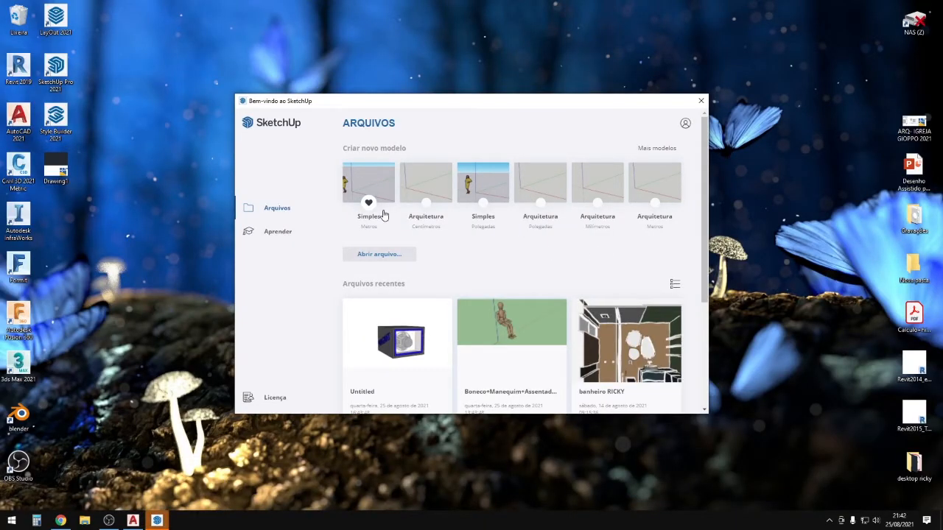
Start a new model from a template and choose Drawing1.dwg on the Desktop for import.
left_click(431, 191)
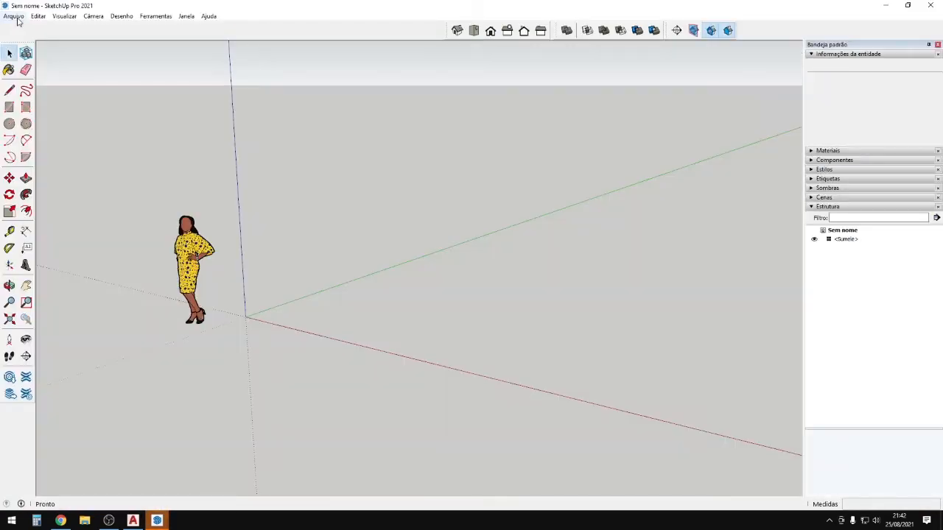
left_click(15, 16)
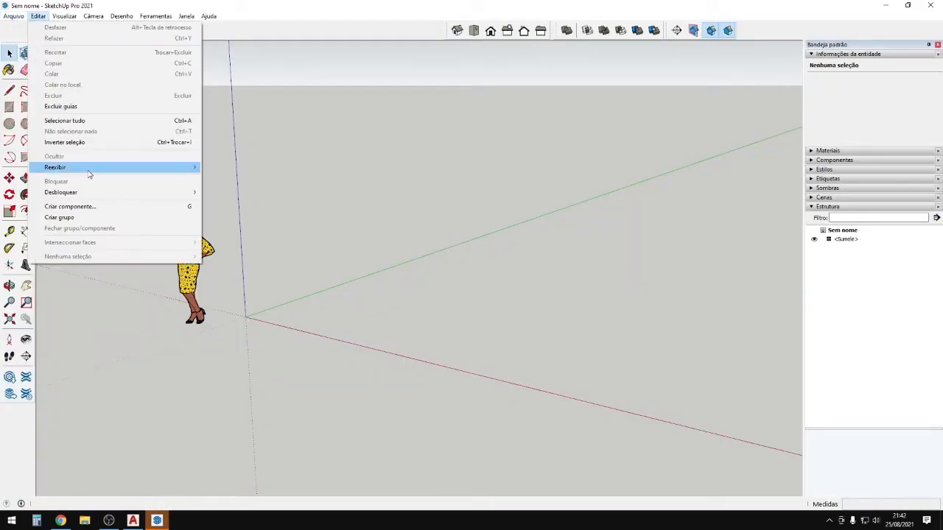
left_click(33, 182)
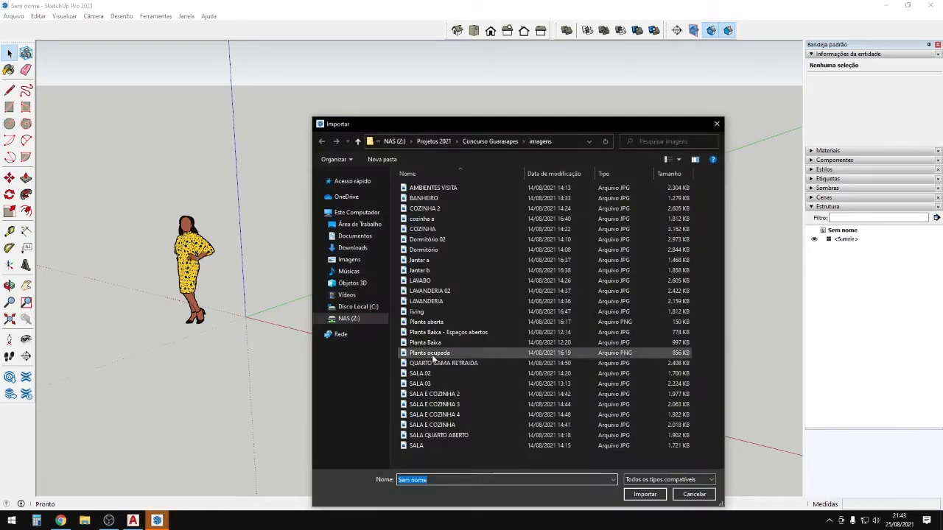
left_click(359, 224)
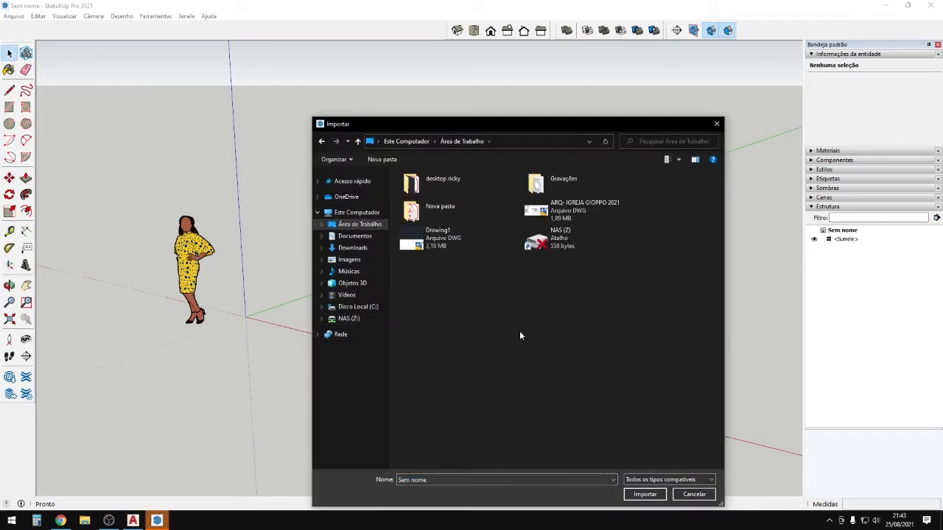
left_click(464, 242)
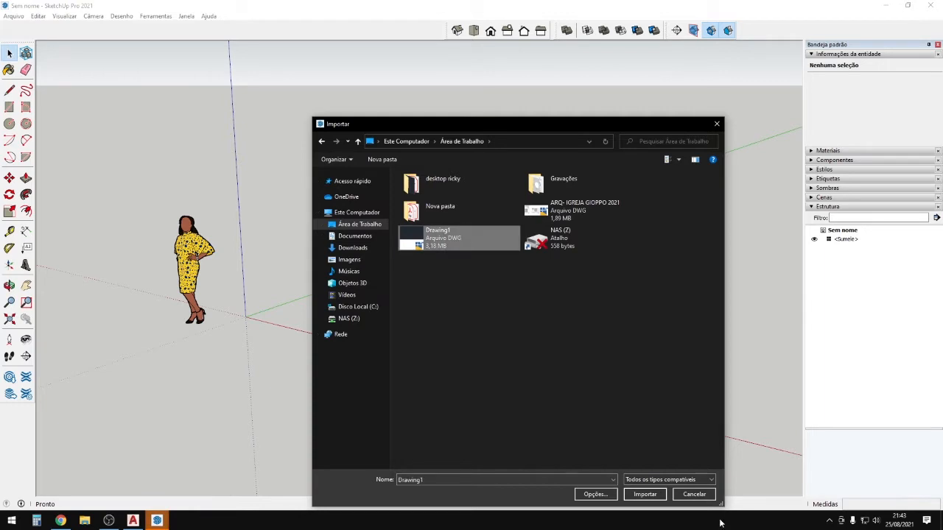
Set the import units to Centímetros, import the file and close the 39-layer summary.
left_click(600, 494)
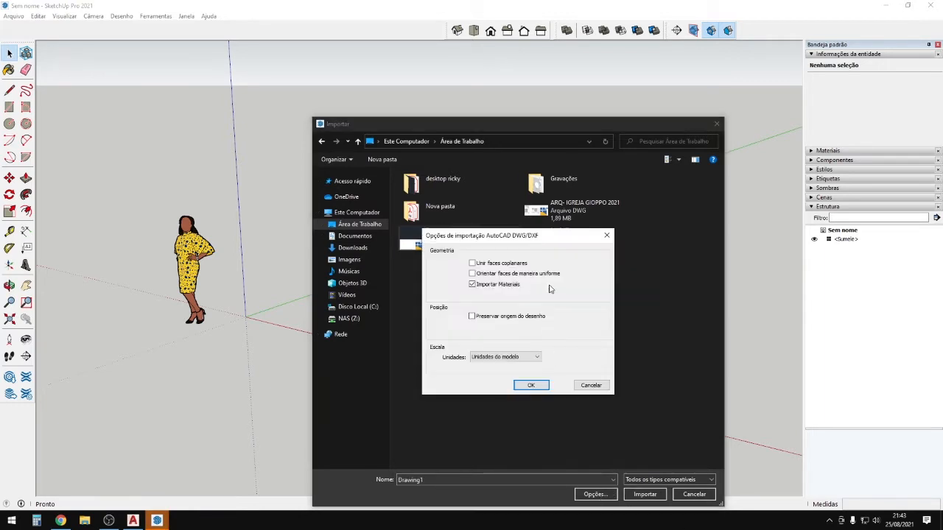
left_click(505, 357)
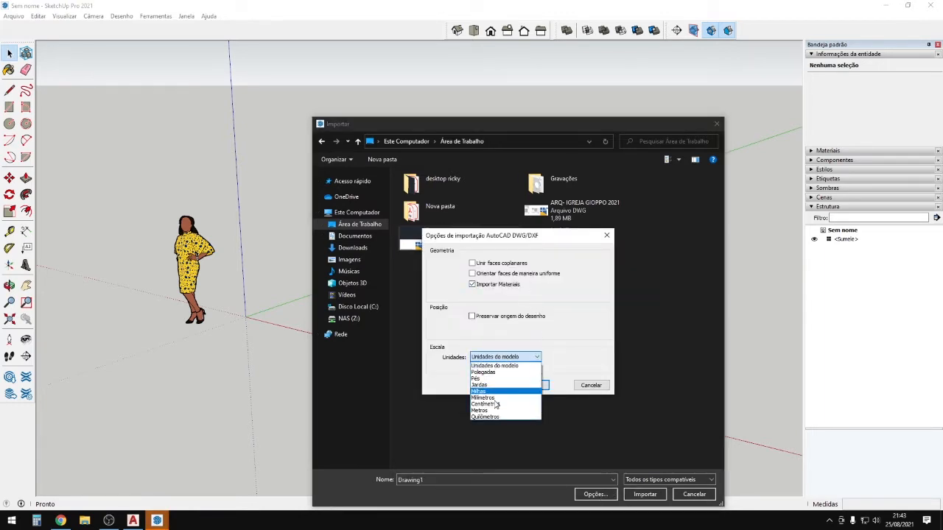
left_click(495, 405)
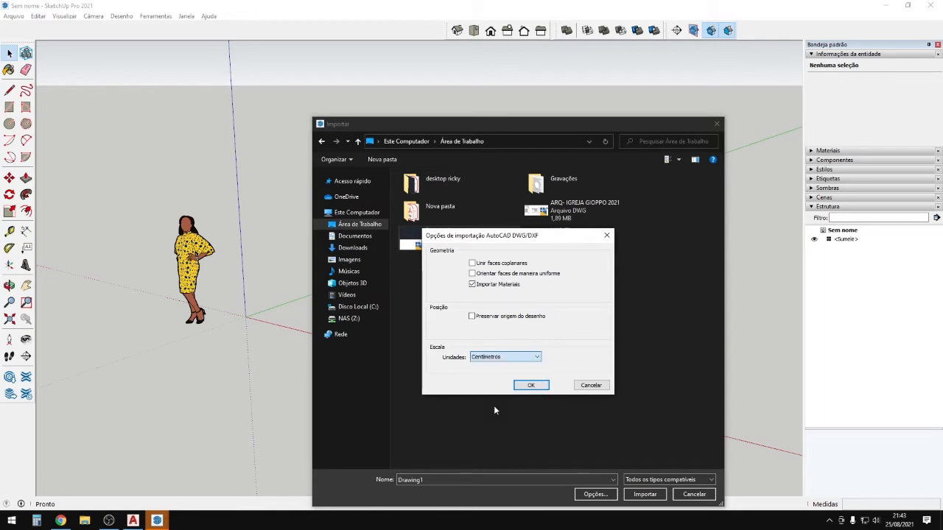
left_click(530, 385)
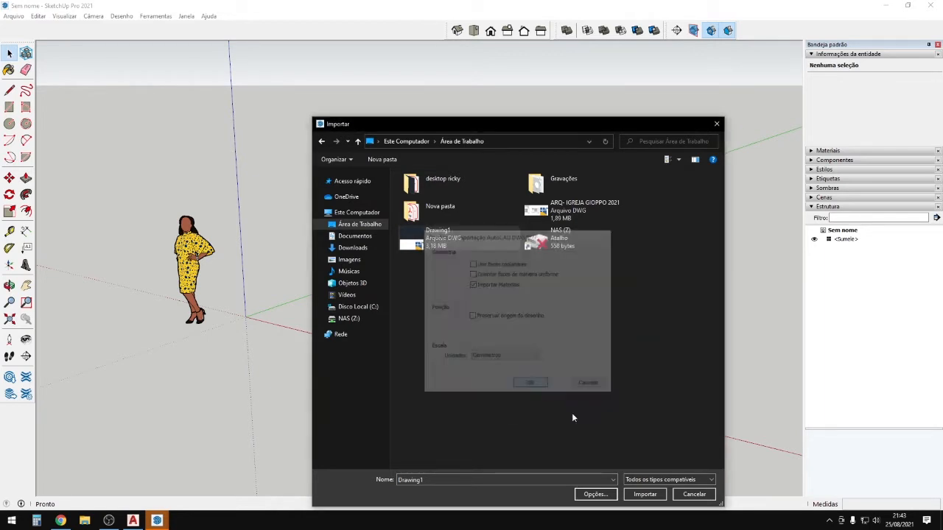
left_click(647, 496)
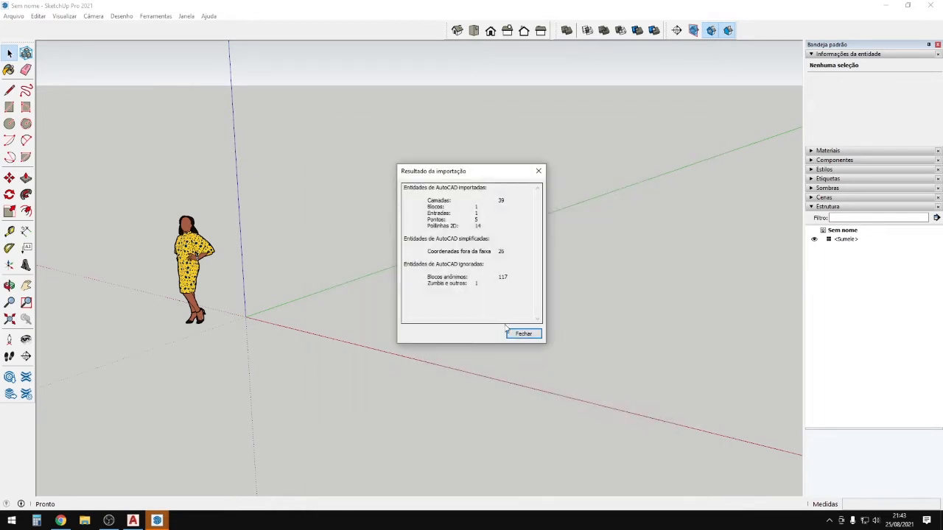
left_click(508, 330)
Select the imported Drawing1 component, checking its geometry inside before leaving it selected.
mouse_move(256, 280)
middle_mouse_down()
mouse_move(294, 394)
mouse_move(347, 330)
middle_mouse_up()
scroll(365, 339, "up", 4)
scroll(366, 341, "up", 5)
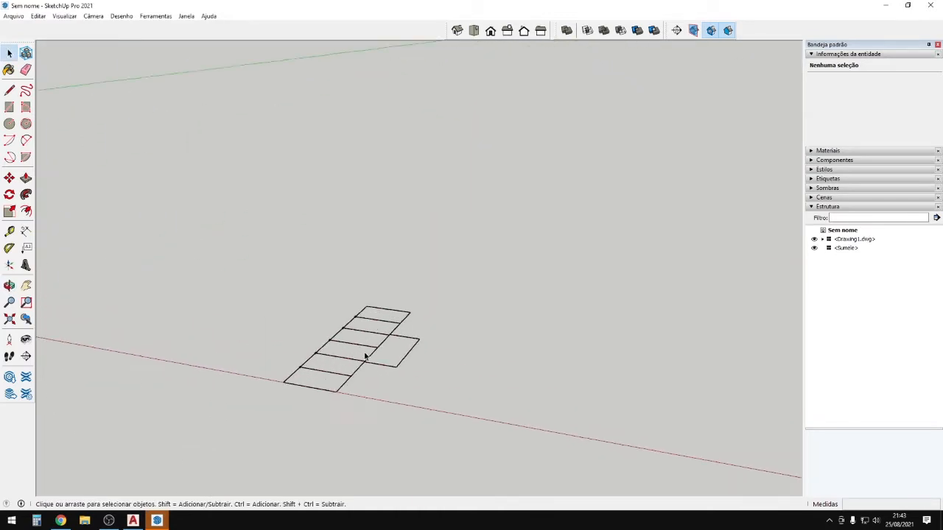
mouse_move(523, 257)
left_mouse_down()
mouse_move(352, 410)
mouse_move(302, 403)
left_mouse_up()
scroll(318, 392, "down", 3)
double_click(343, 369)
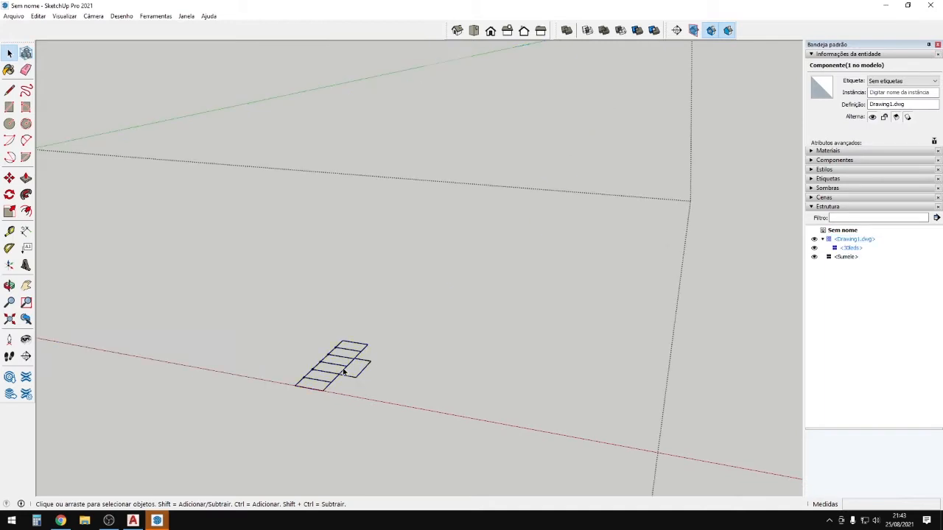
scroll(394, 328, "down", 3)
left_click_drag(401, 322, 319, 402)
scroll(320, 405, "down", 6)
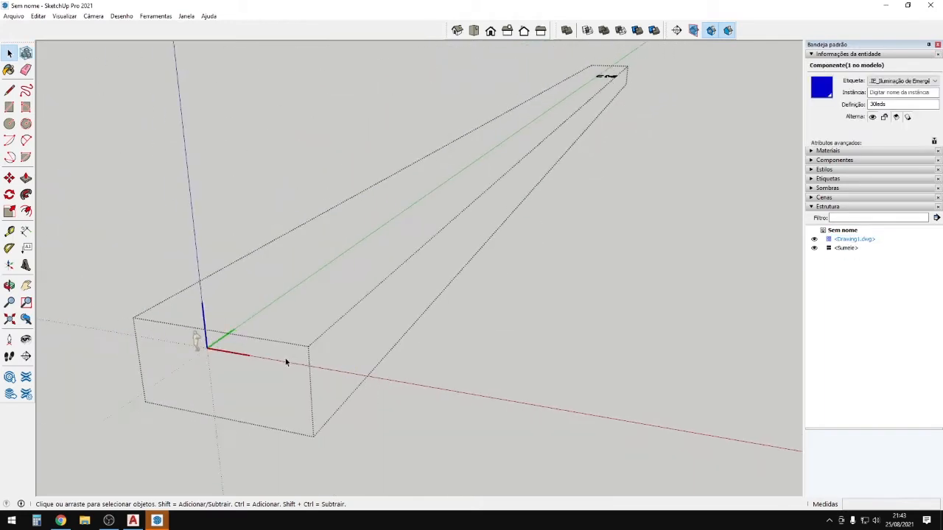
left_click(162, 409)
scroll(167, 412, "down", 1)
scroll(359, 329, "down", 2)
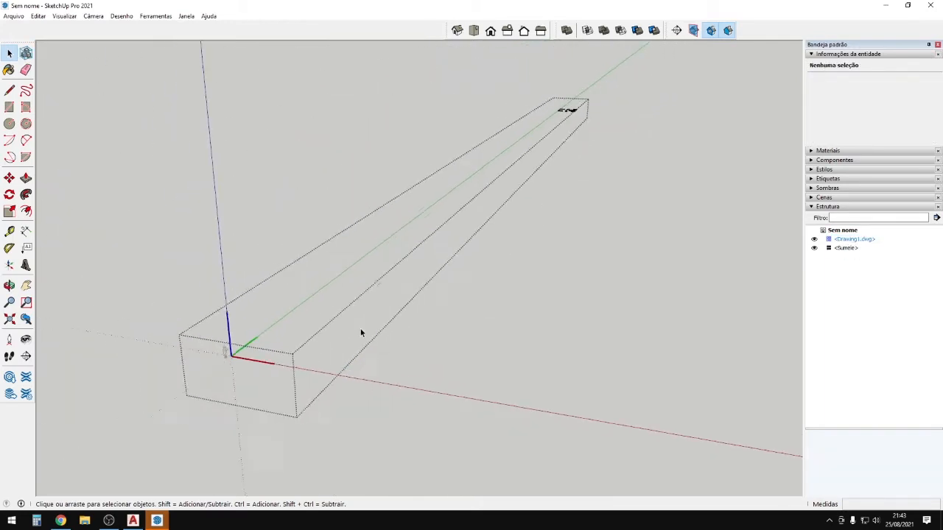
left_click(678, 213)
Move the Drawing1 floor plan to the model origin.
key("m")
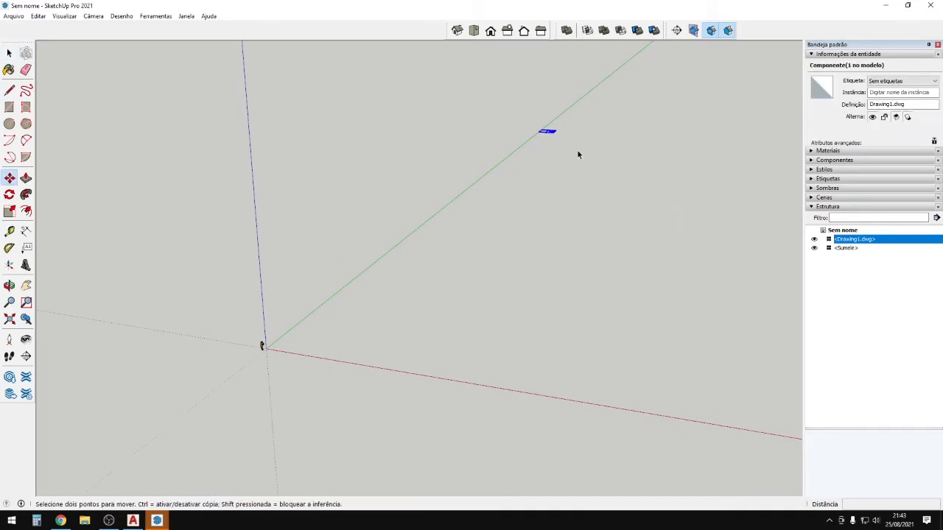
key("space")
key("m")
left_click(549, 133)
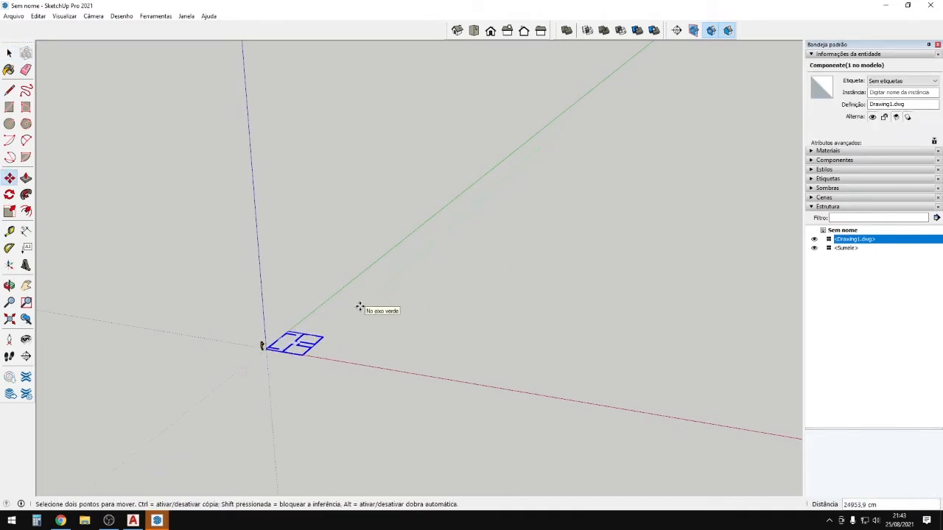
middle_click_drag(360, 307, 319, 469)
Reselect the floor plan and grab it by its wall corner.
scroll(337, 196, "up", 5)
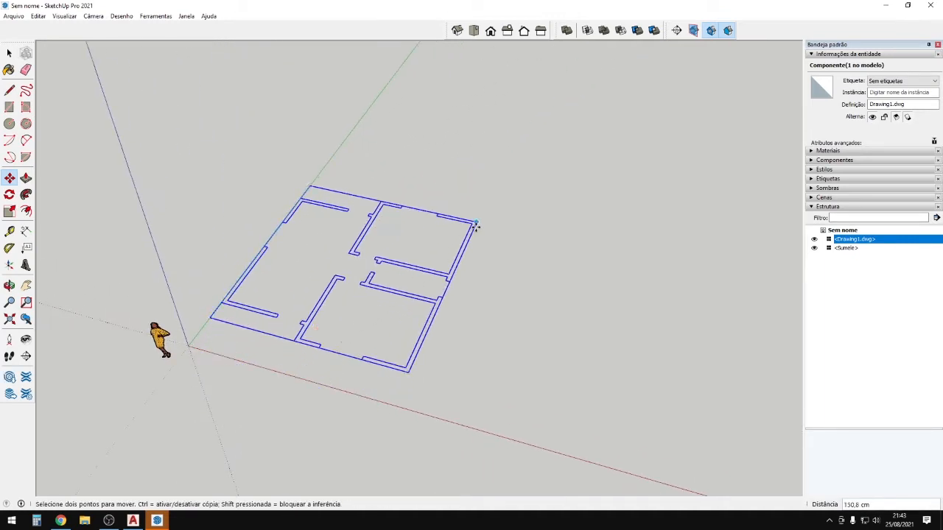
scroll(361, 317, "up", 5)
scroll(385, 265, "up", 1)
scroll(389, 275, "down", 3)
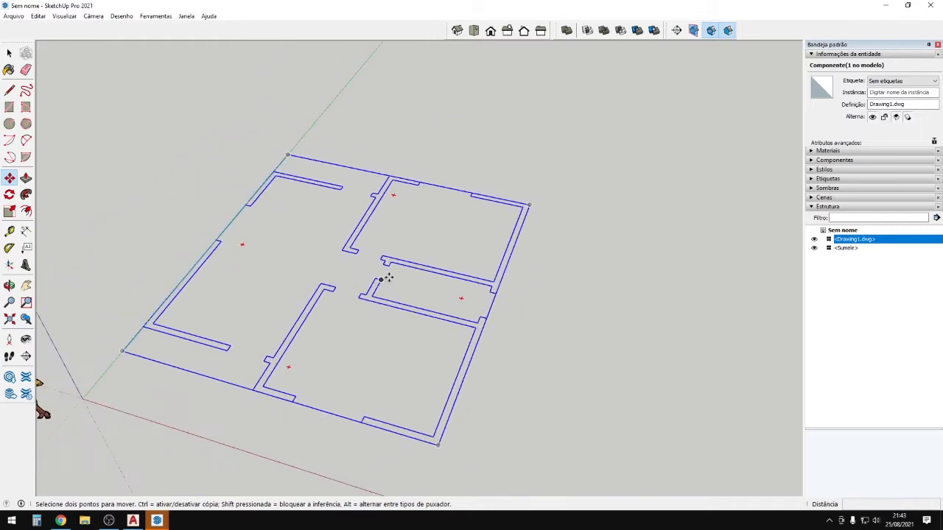
scroll(385, 275, "up", 5)
scroll(371, 277, "down", 5)
key("space")
left_click(336, 271)
left_click(327, 272)
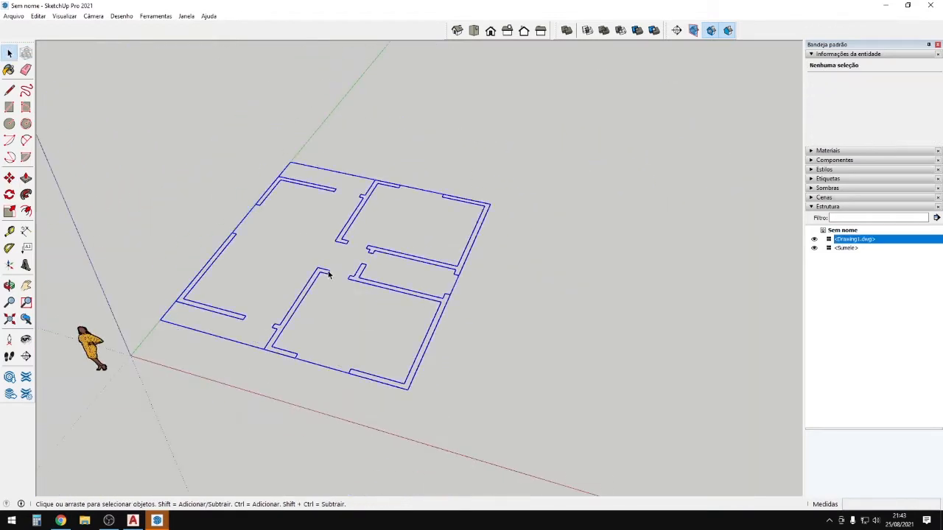
Copy the floor plan beside the original.
scroll(328, 272, "down", 2)
key("m")
left_click(323, 272)
key("ctrl")
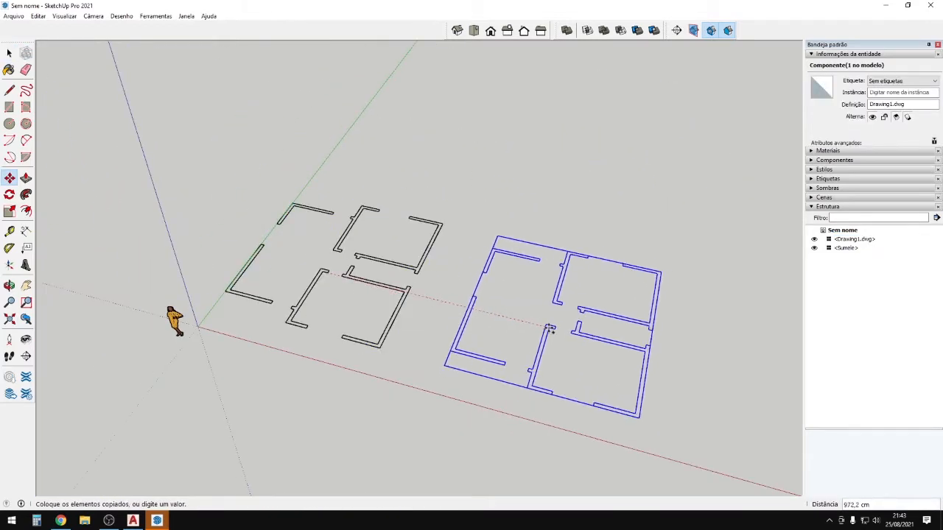
left_click(548, 326)
scroll(582, 352, "up", 2)
middle_click_drag(568, 353, 501, 336, "shift")
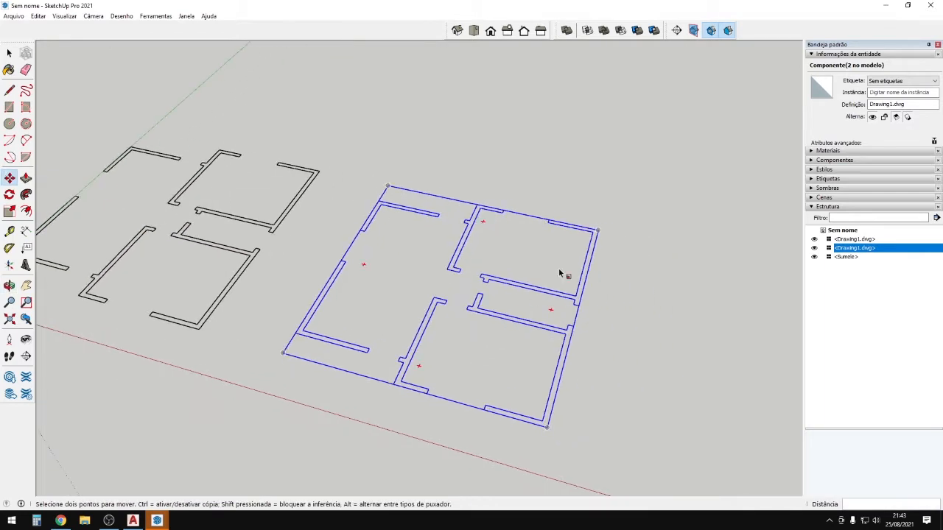
Scale the copied plan to 0.50 and explode it into loose edges.
key("s")
left_click(597, 232)
left_click(433, 310)
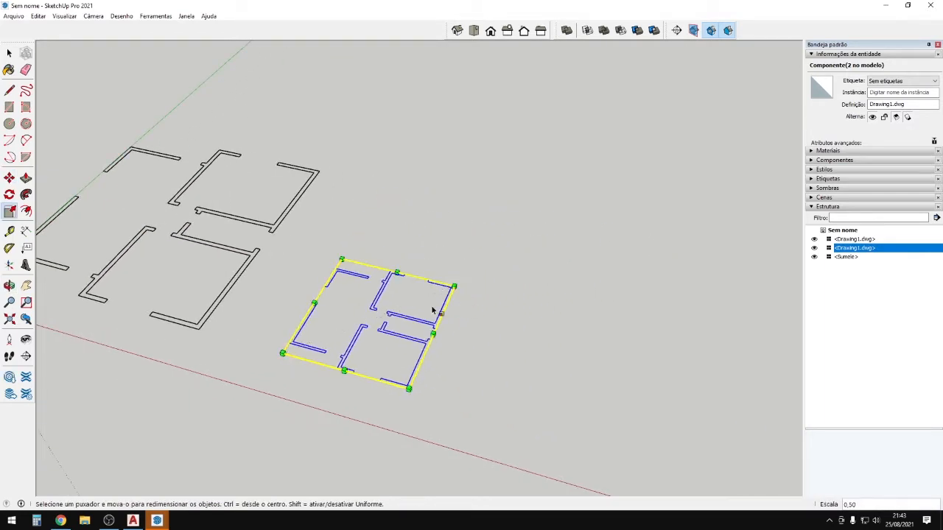
key("space")
left_click(378, 304)
right_click(377, 303)
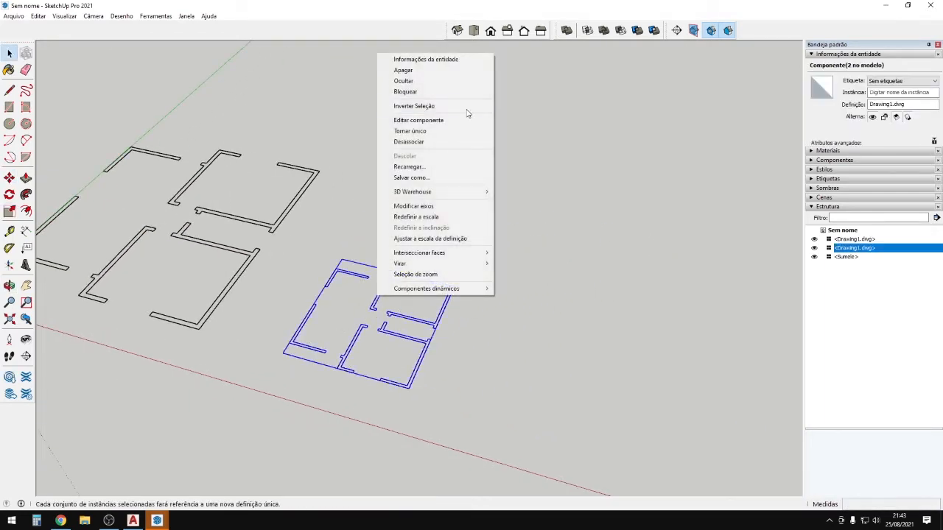
left_click(444, 144)
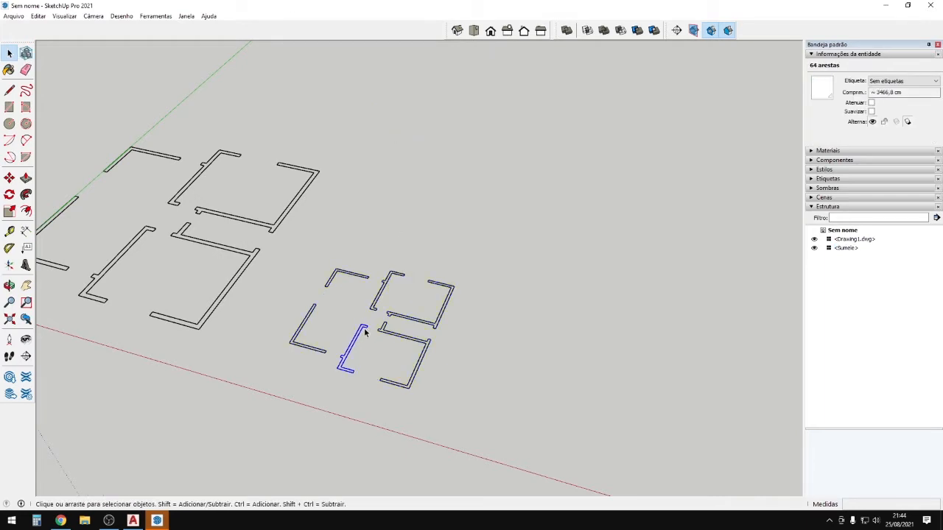
Select all 64 edges of the smaller plan and make them one group.
left_click_drag(279, 250, 509, 422)
scroll(376, 309, "up", 1)
right_click(379, 313)
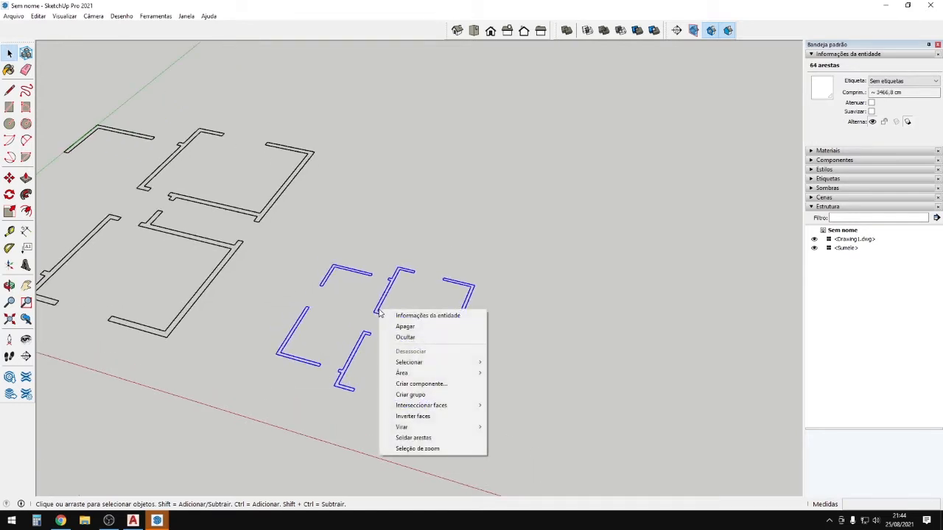
left_click(440, 400)
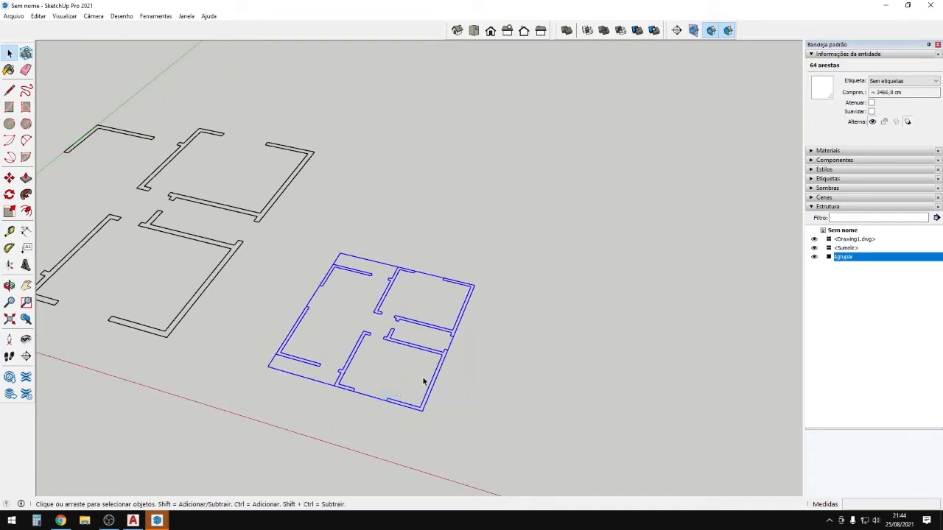
scroll(406, 351, "up", 2)
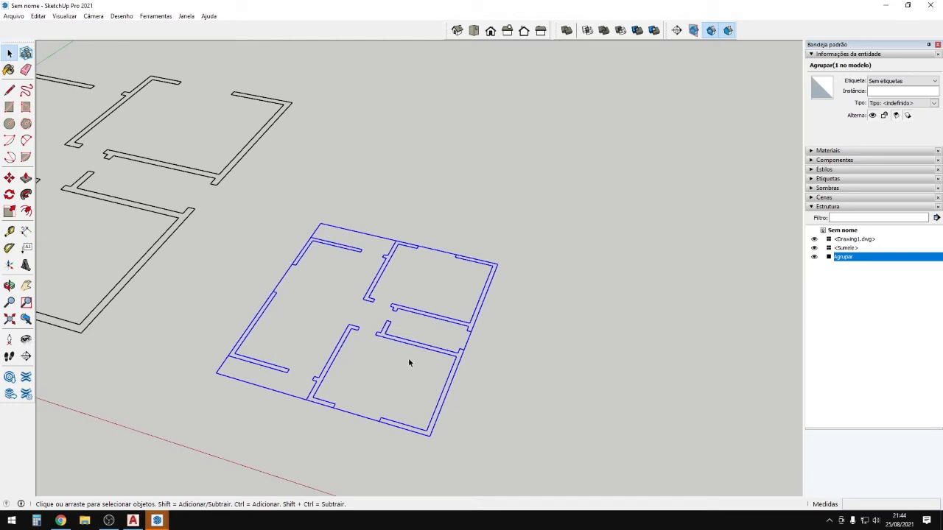
Tape-measure the 7.5 cm wall end, enter 15 and confirm resizing the model.
key("t")
scroll(384, 280, "up", 2)
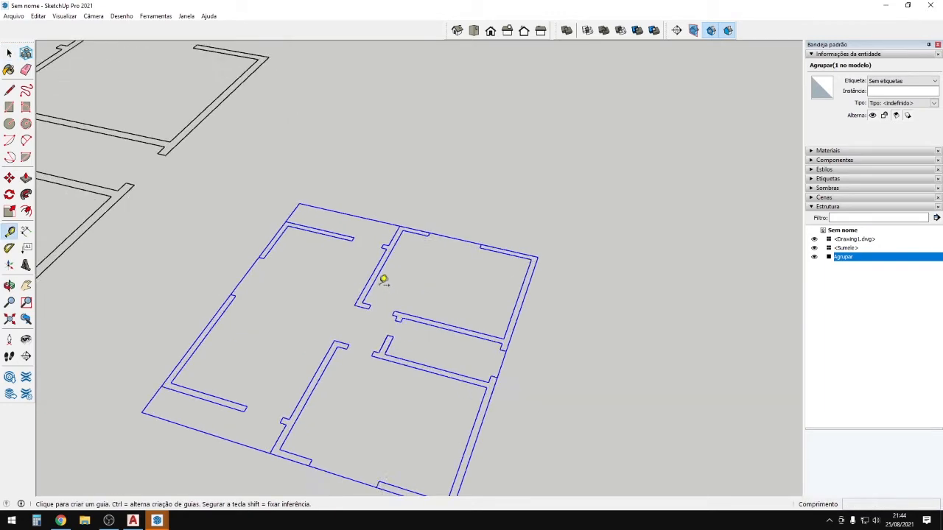
scroll(389, 289, "up", 2)
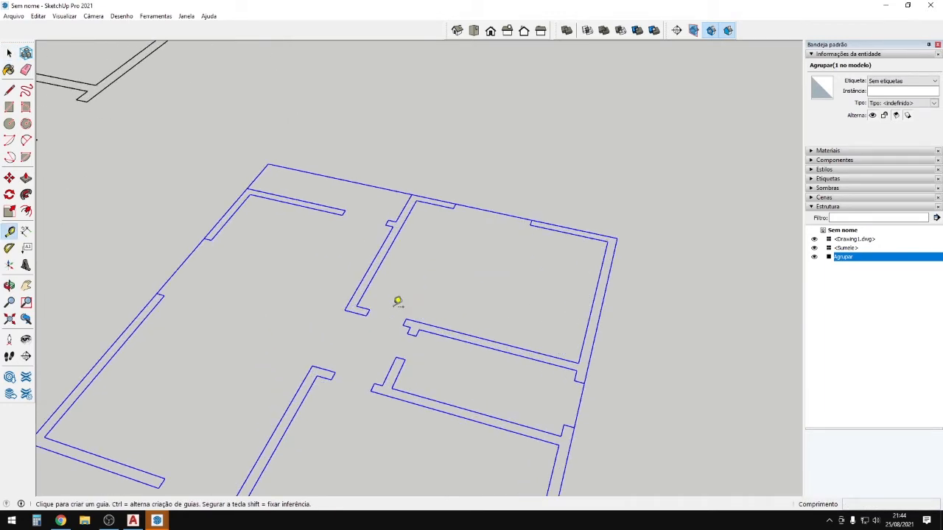
scroll(394, 315, "up", 3)
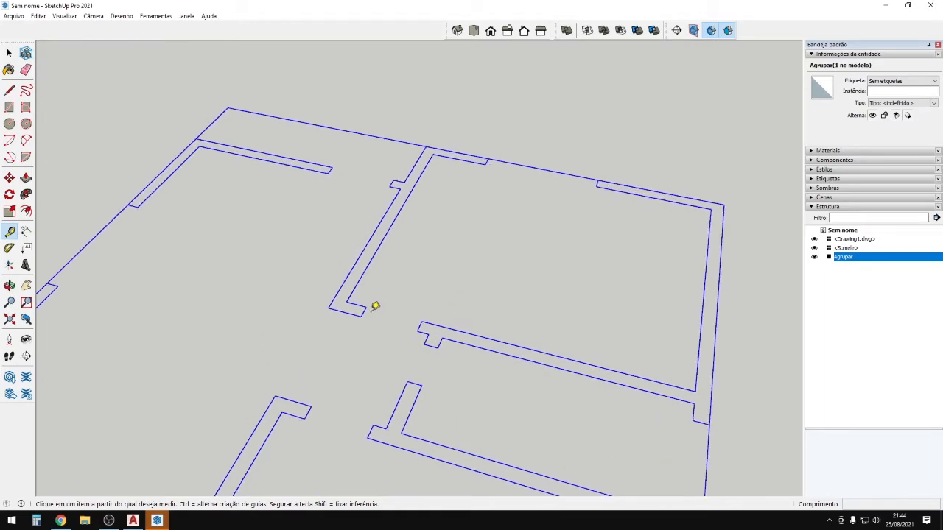
left_click(357, 316)
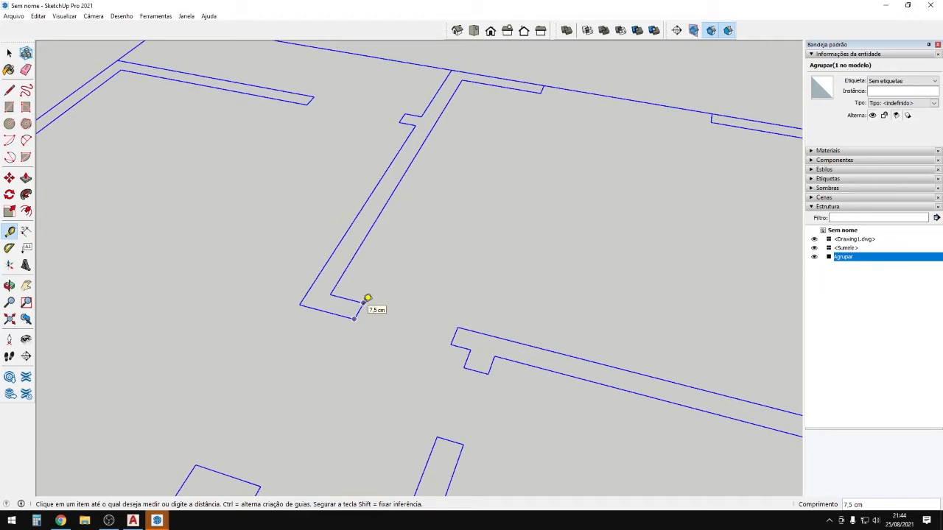
left_click(367, 298)
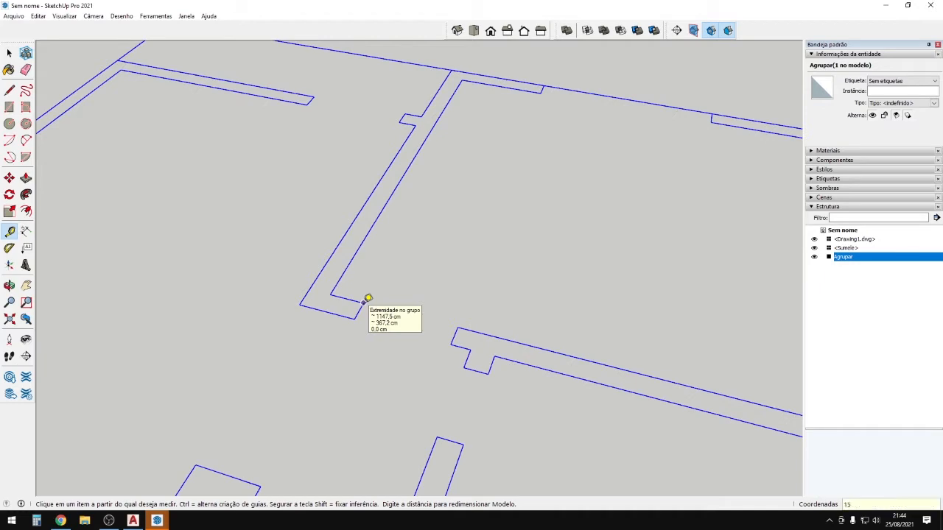
key("Return")
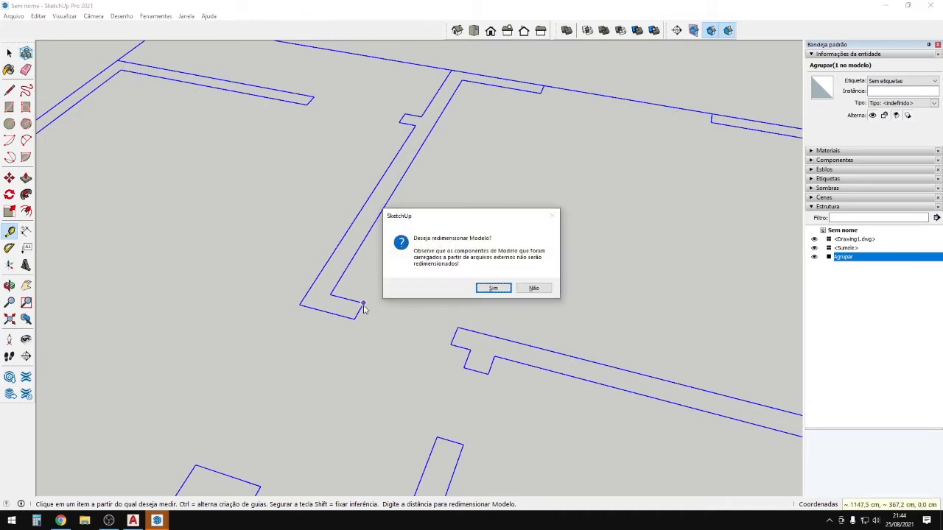
left_click(497, 290)
scroll(449, 302, "down", 10)
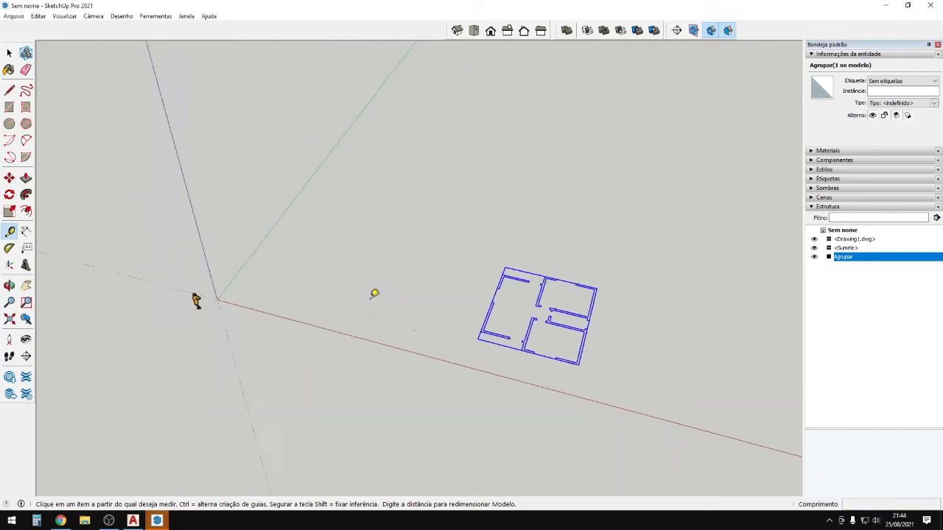
Select the Drawing1.dwg component and start moving it, orbiting to see both plans.
middle_click_drag(402, 305, 659, 183)
scroll(391, 351, "up", 3)
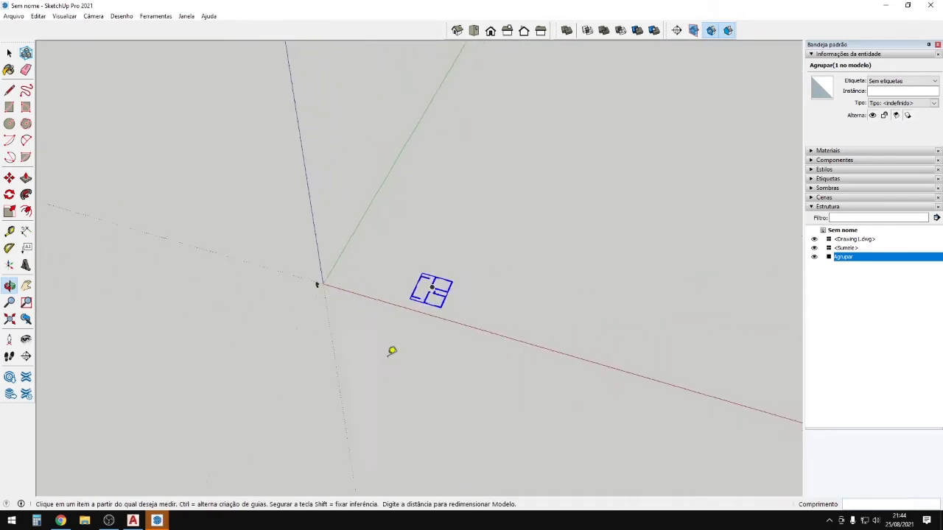
middle_click_drag(391, 352, 228, 231)
scroll(386, 289, "up", 3)
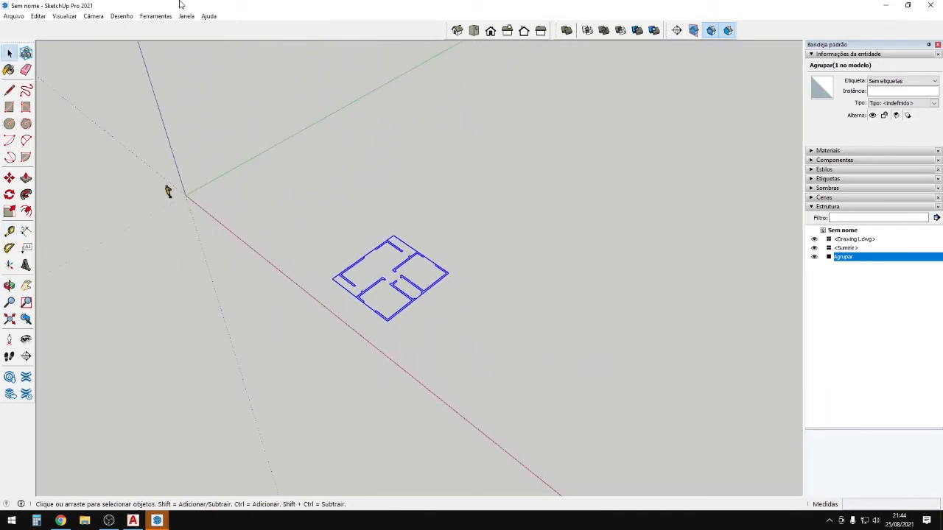
scroll(168, 192, "down", 10)
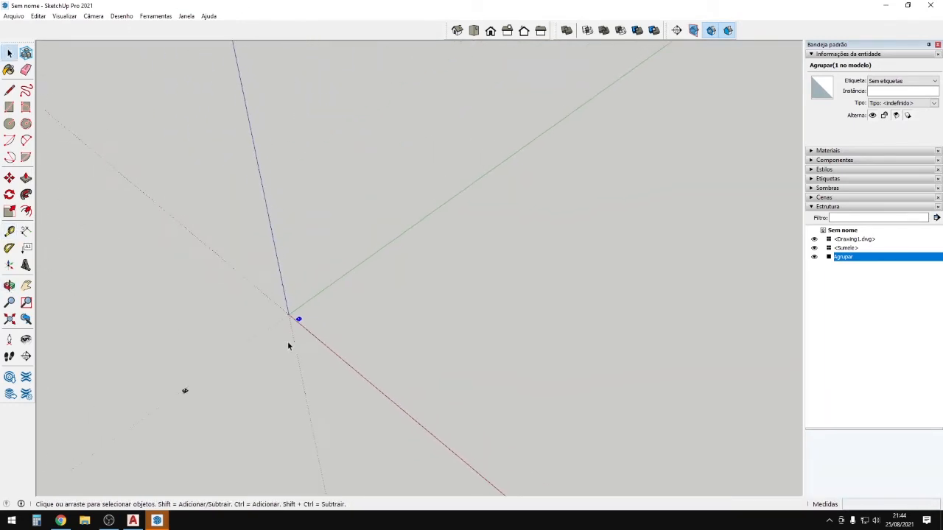
scroll(159, 398, "up", 5)
left_click(197, 381)
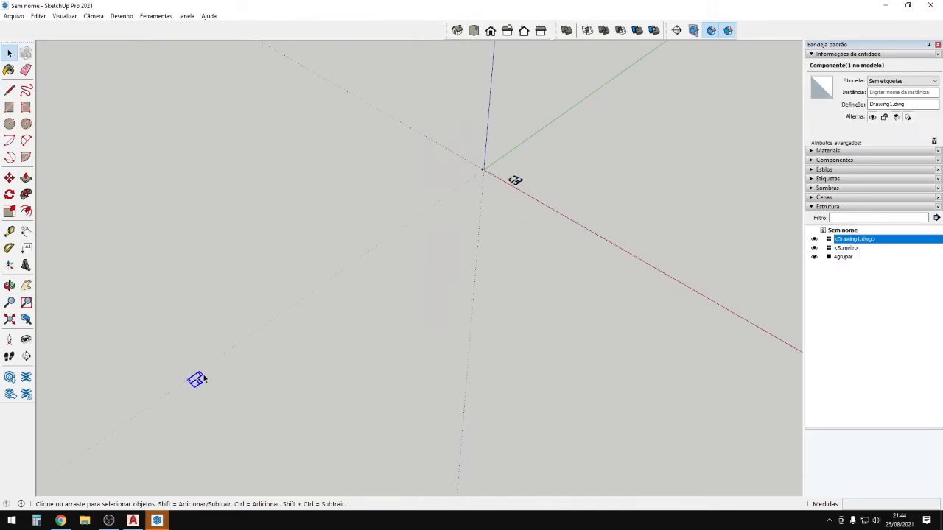
key("m")
left_click(205, 408)
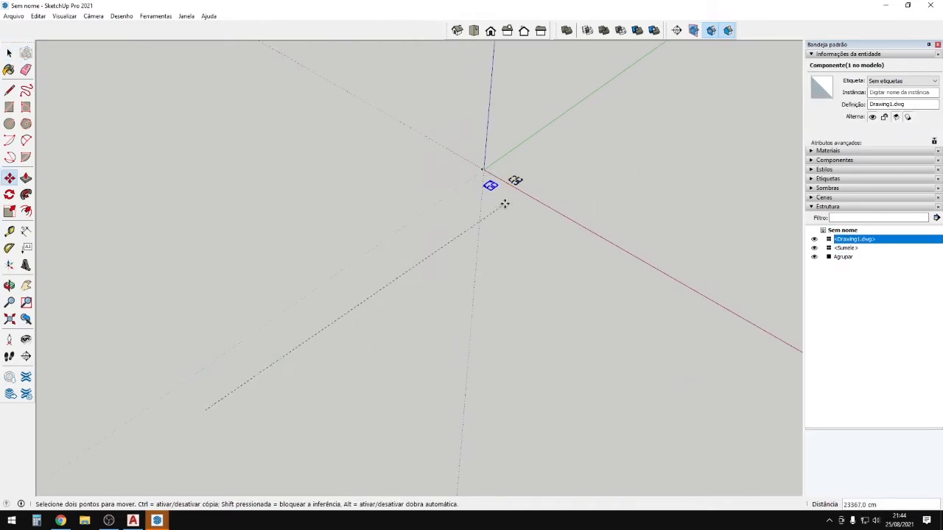
scroll(512, 177, "up", 5)
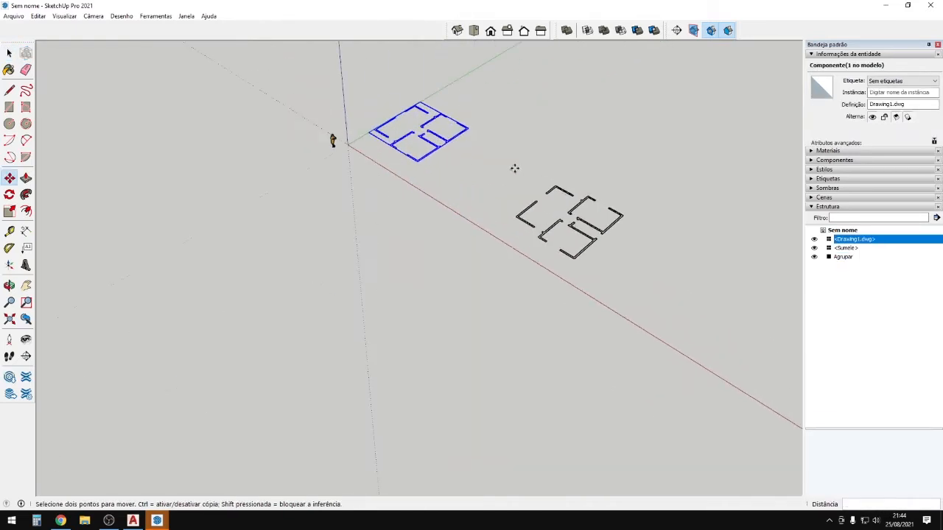
middle_click_drag(513, 169, 680, 245)
Move the grouped floor plan near the axes origin.
key("space")
left_click(536, 227)
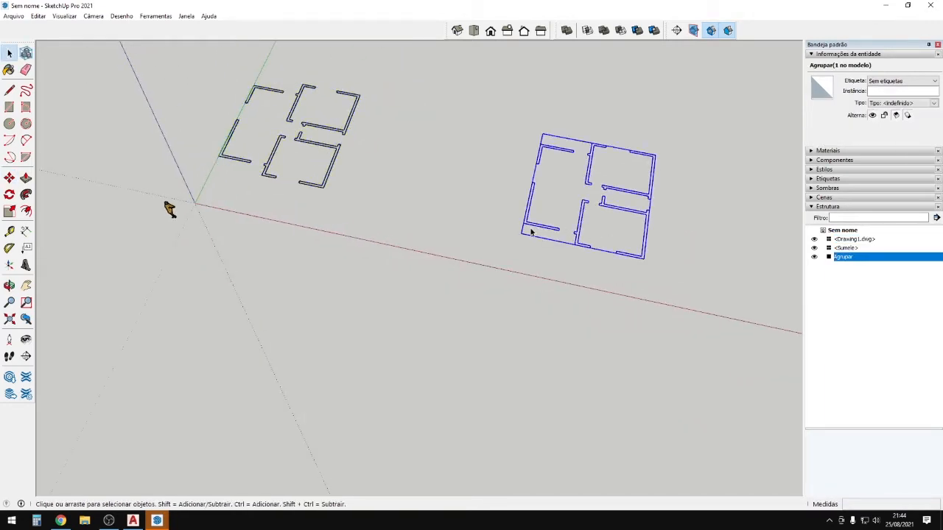
key("m")
scroll(526, 224, "up", 2)
left_click(524, 224)
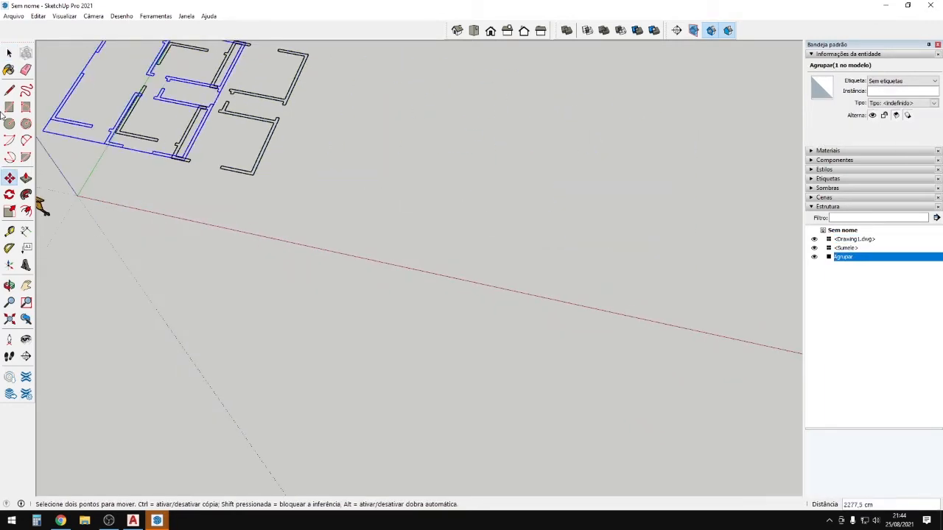
scroll(116, 137, "up", 3)
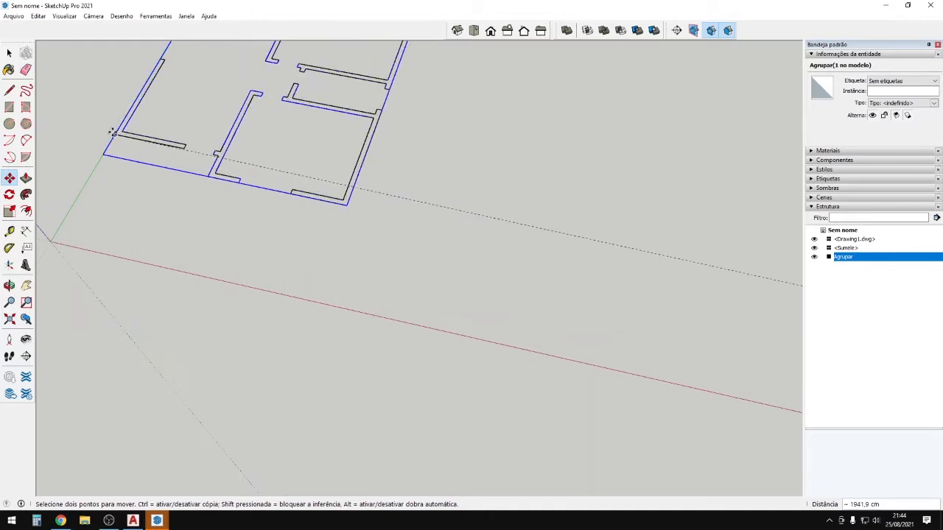
left_click(384, 205)
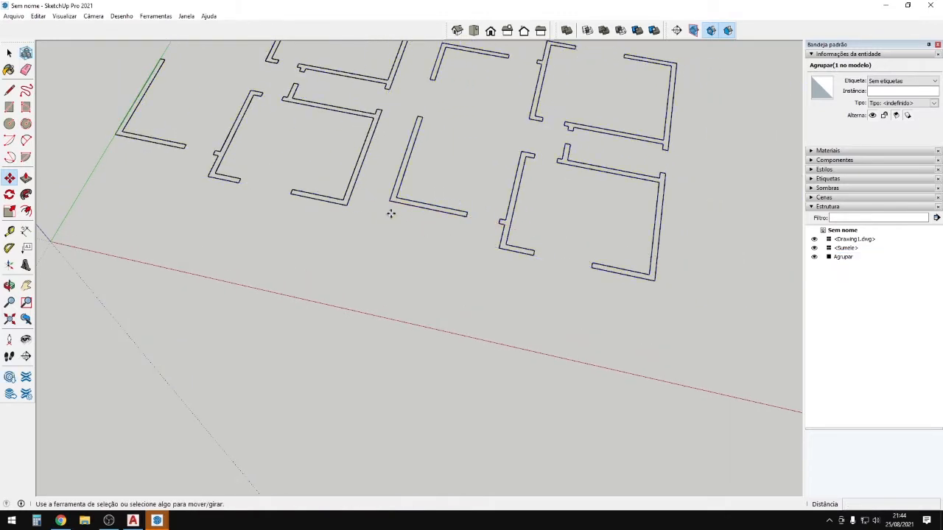
Delete the leftover Drawing1.dwg component and centre the remaining group in view.
scroll(330, 246, "down", 3)
scroll(336, 231, "up", 2)
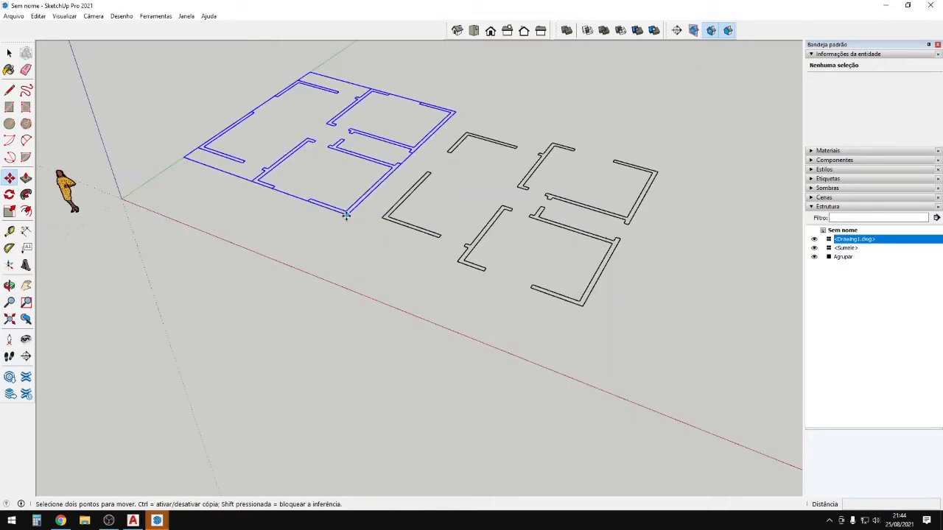
scroll(346, 215, "up", 2)
key("space")
left_click(346, 215)
key("Delete")
left_click(497, 259)
scroll(496, 261, "down", 2)
middle_click_drag(498, 262, 623, 313)
middle_click_drag(623, 313, 238, 311, "shift")
middle_click_drag(295, 225, 438, 322, "shift")
scroll(445, 317, "up", 2)
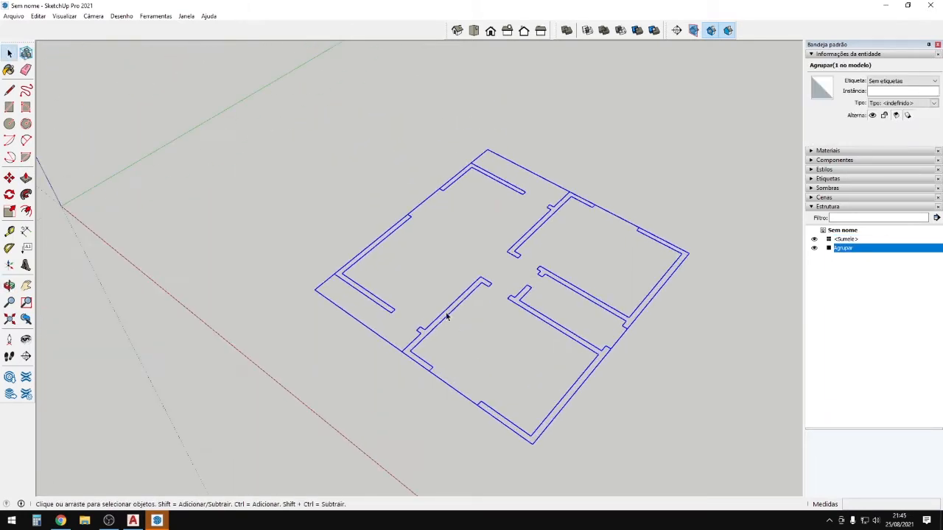
Inside the group, draw closing lines so the right, upper-right, top-middle and upper-left walls become faces.
double_click(446, 316)
scroll(523, 327, "up", 4)
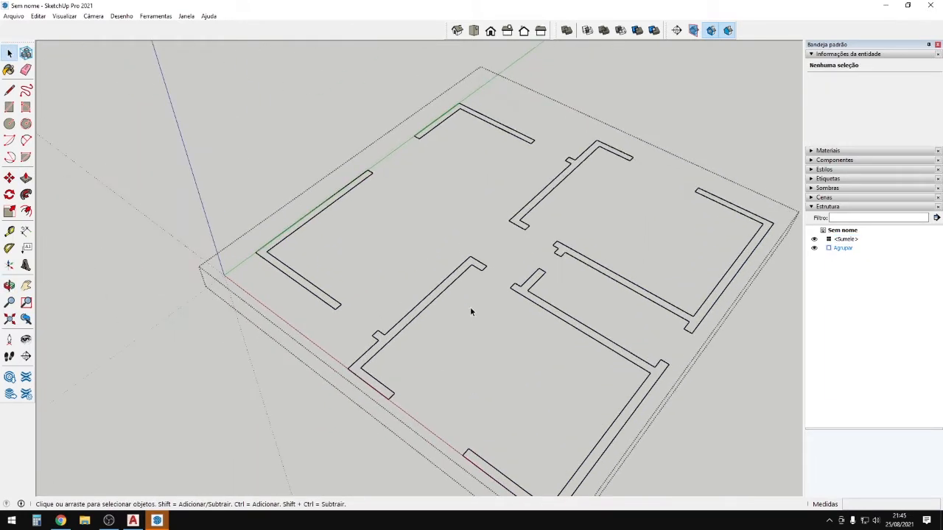
scroll(291, 287, "down", 1)
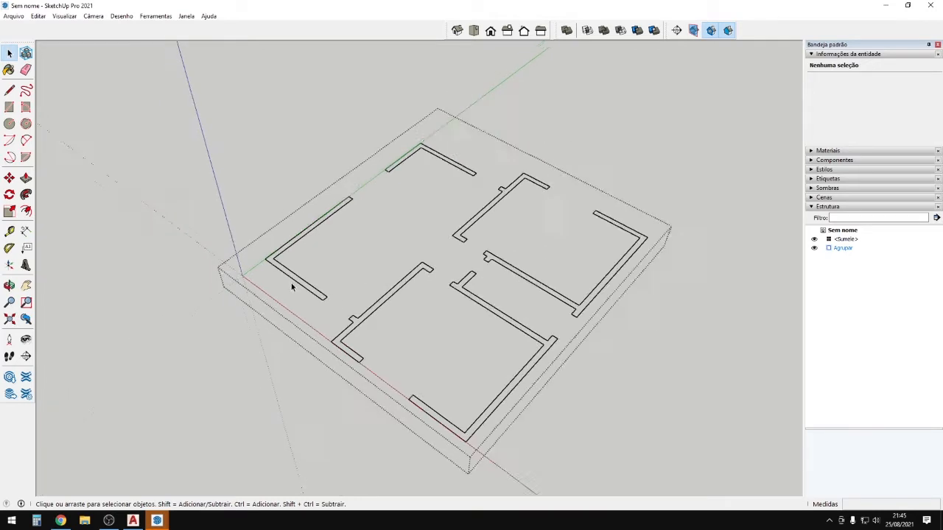
middle_click_drag(291, 288, 426, 270)
key("l")
scroll(425, 269, "up", 5)
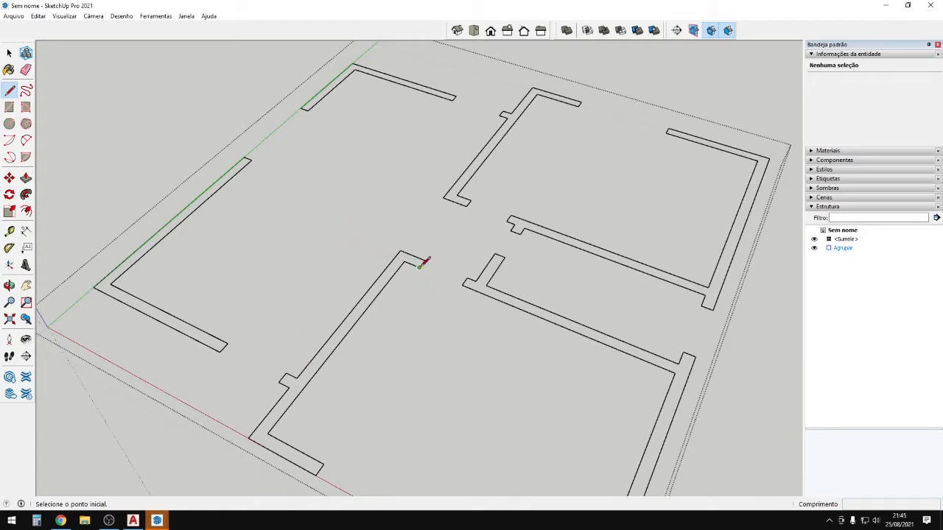
left_click(419, 267)
left_click(426, 259)
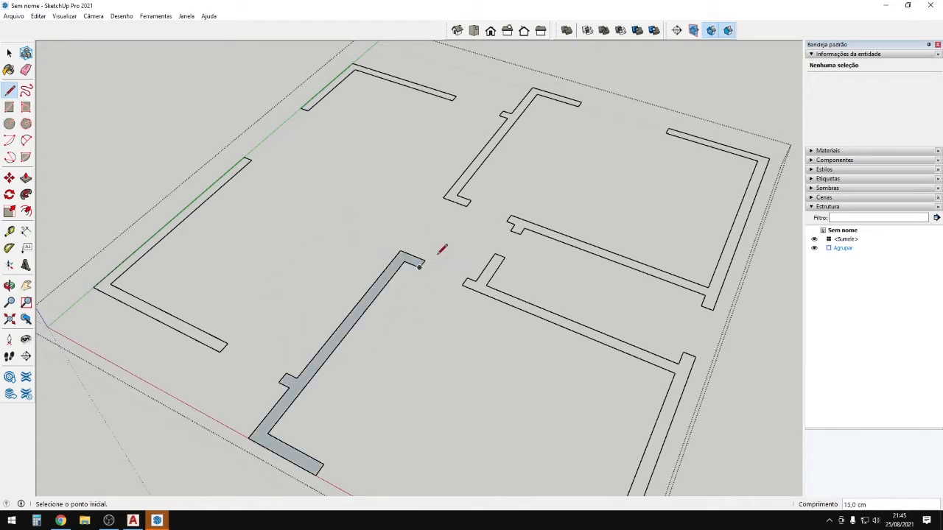
left_click(464, 284)
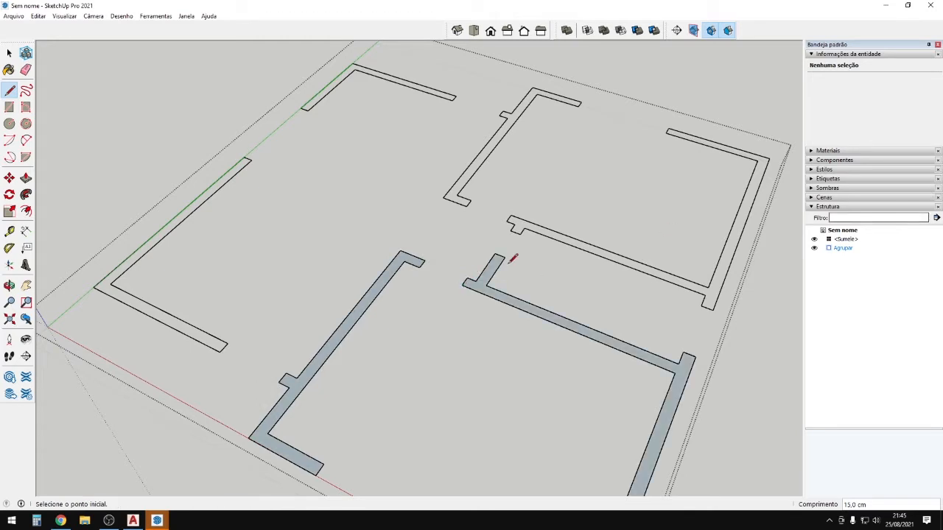
left_click(519, 231)
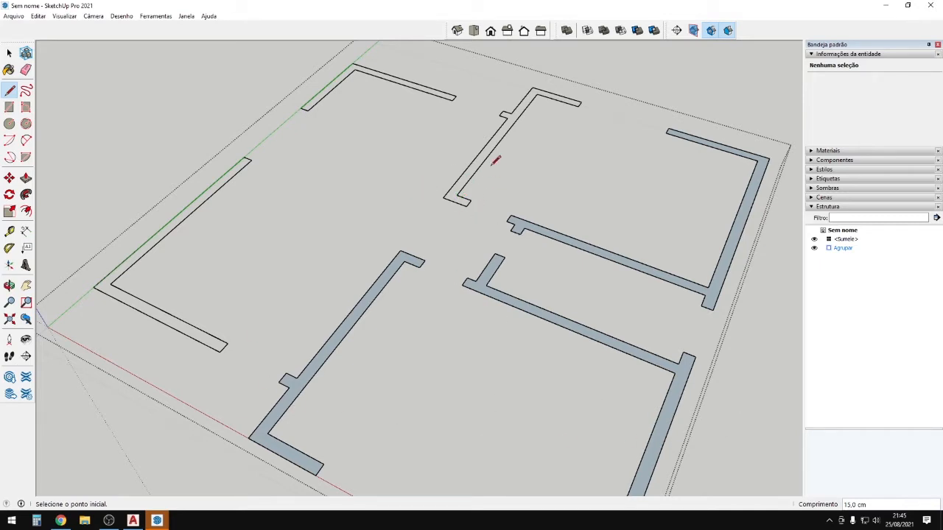
left_click(581, 102)
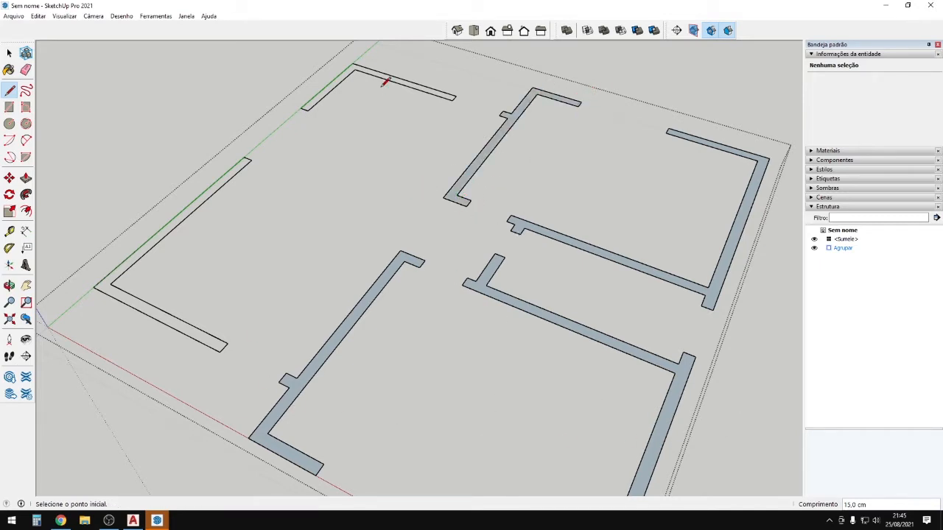
left_click(302, 107)
left_click(309, 107)
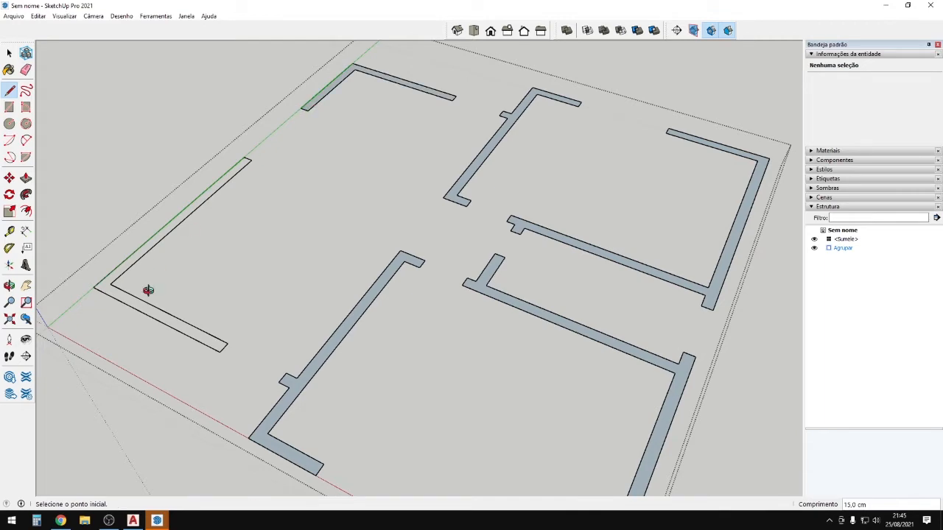
Draw the final edges closing the lower-left wall outline into a face.
middle_click_drag(147, 291, 103, 333)
left_click(263, 346)
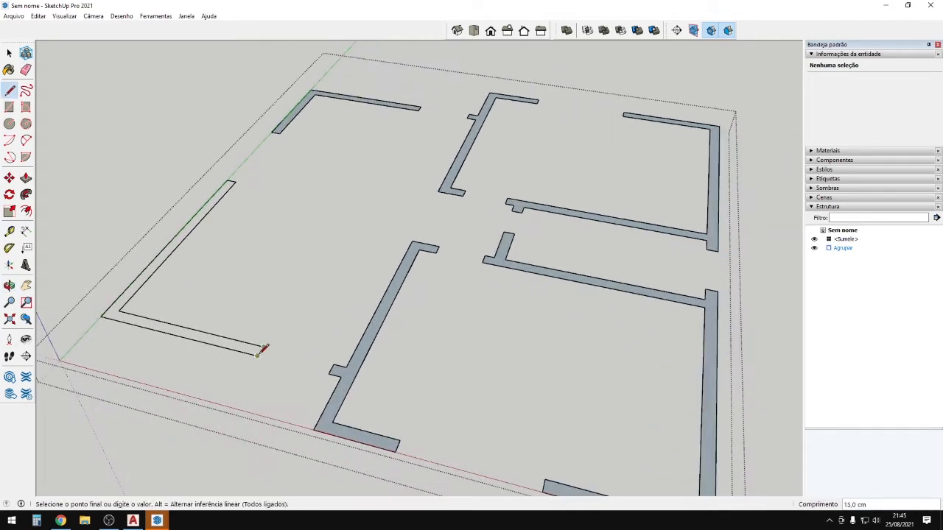
left_click(262, 355)
middle_click_drag(295, 273, 445, 375)
Window-select all the wall footprints.
key("space")
left_click_drag(196, 181, 564, 341)
middle_click_drag(564, 341, 480, 344)
scroll(414, 265, "up", 1)
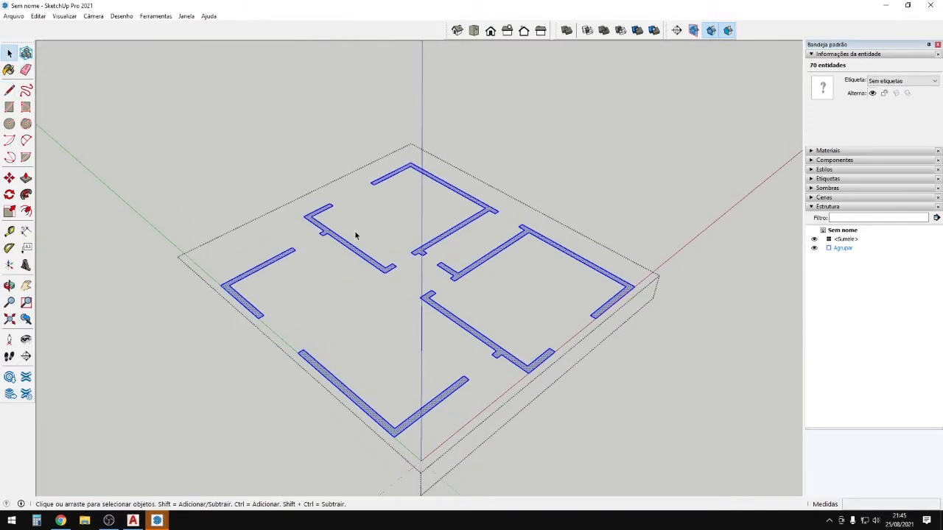
Push/Pull the left footprint up 260 cm, then repeat on the other five footprints.
key("p")
scroll(270, 265, "up", 1)
left_click(270, 264)
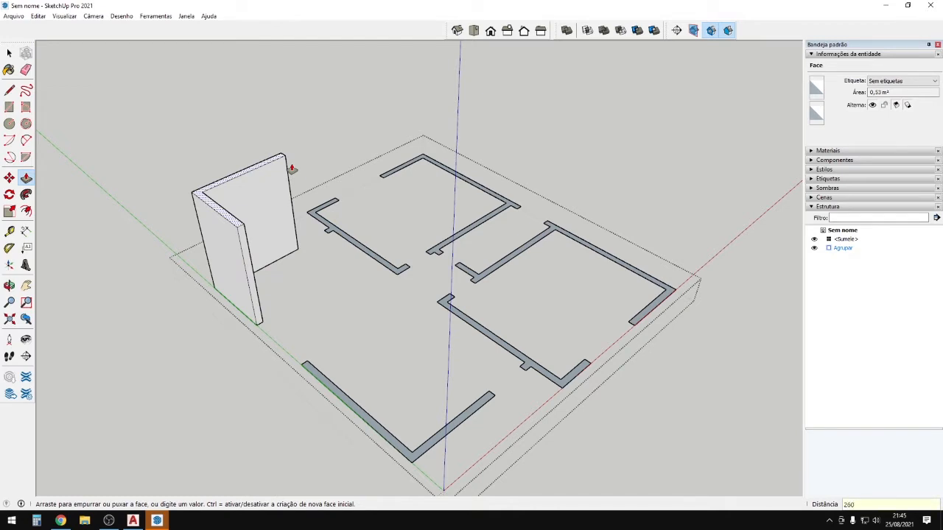
type("260")
key("Return")
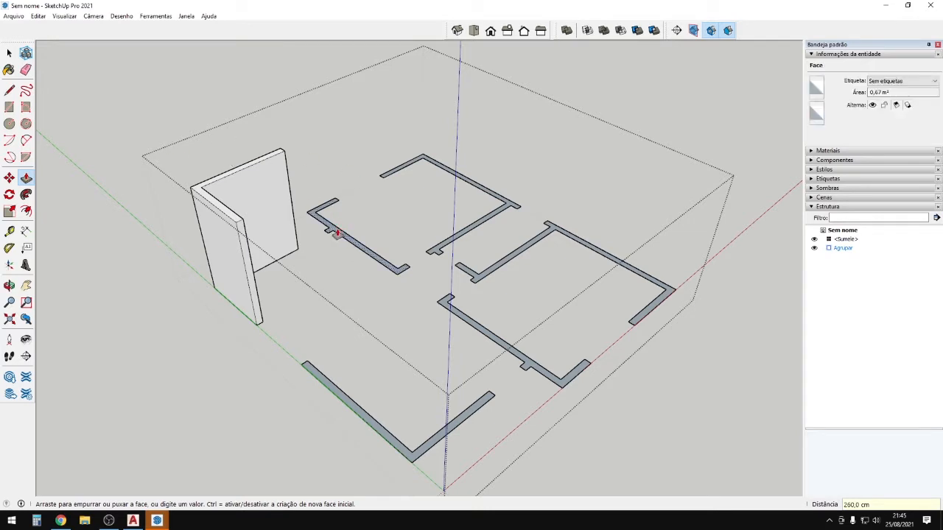
double_click(334, 233)
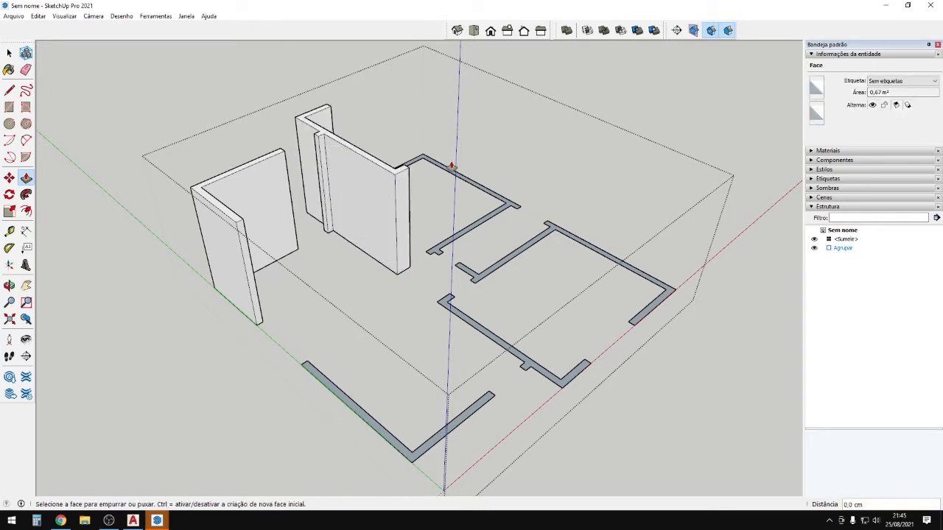
double_click(435, 165)
double_click(464, 276)
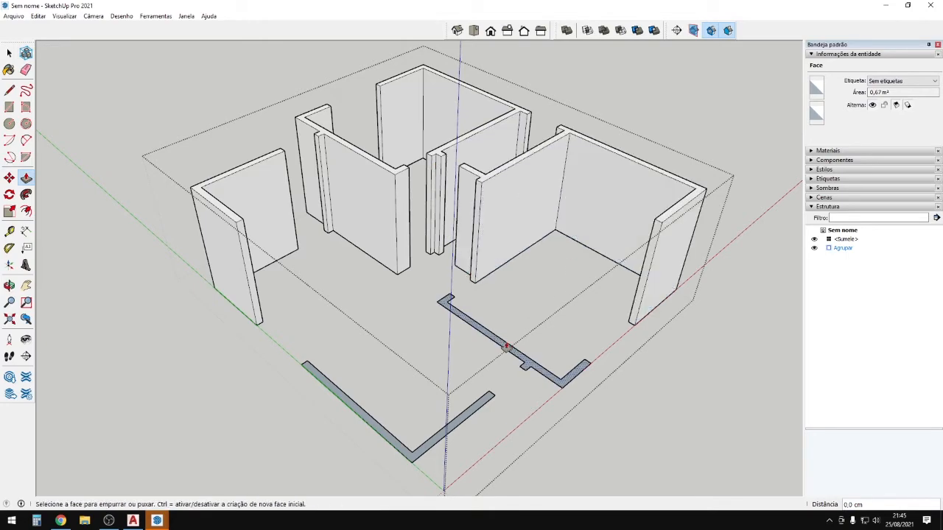
double_click(506, 348)
double_click(443, 439)
Orbit to a low view and select the top edges of all walls.
scroll(685, 406, "down", 1)
middle_click_drag(685, 407, 576, 270)
key("space")
left_click_drag(238, 137, 859, 291)
middle_click_drag(859, 290, 429, 315)
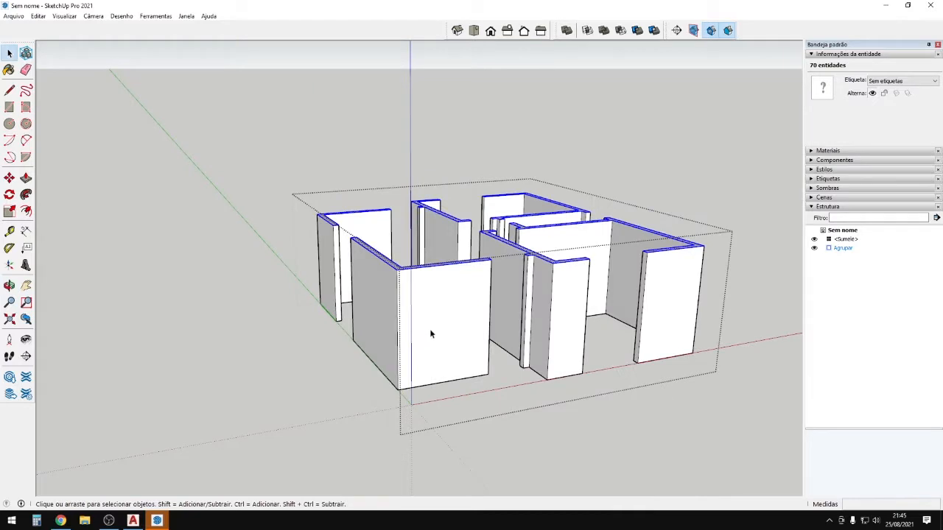
Copy the wall top outline 50 cm down with Move and Ctrl.
scroll(435, 309, "up", 2)
key("m")
left_click(414, 255)
key("ctrl")
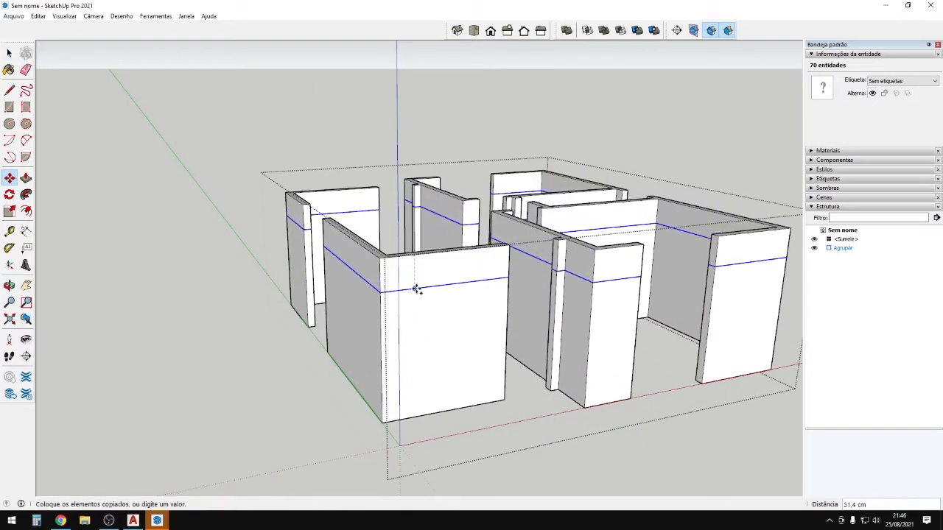
middle_click_drag(416, 301, 481, 267)
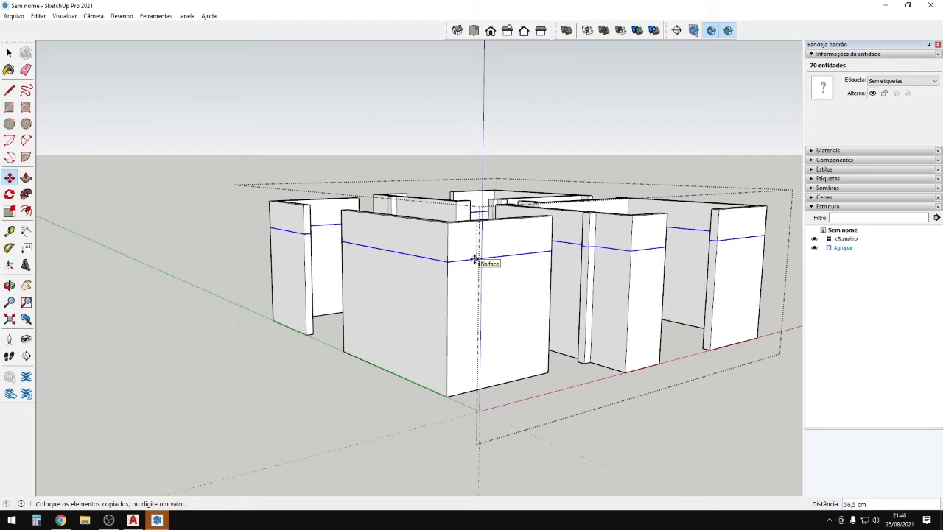
type("50")
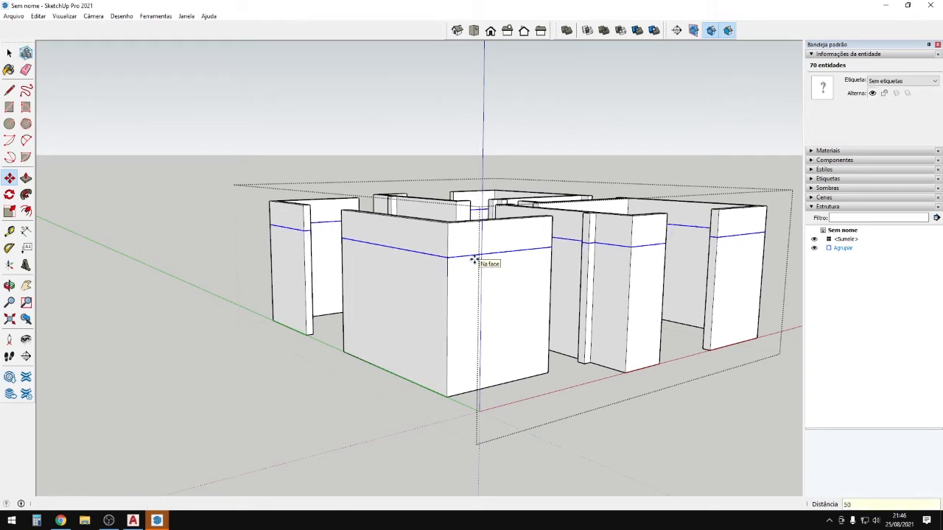
key("Return")
Orbit around the walls to check the new 50 cm line.
middle_click_drag(543, 268, 502, 249)
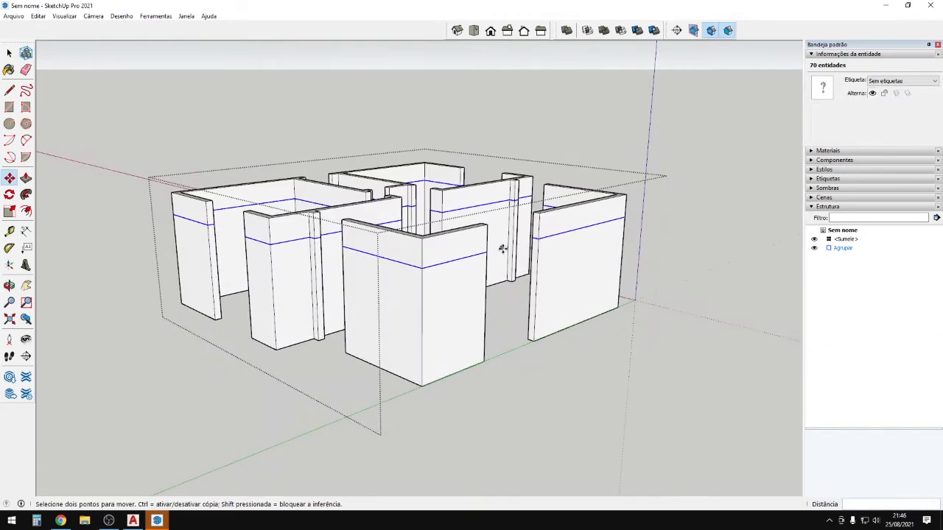
scroll(508, 246, "up", 3)
middle_click_drag(564, 242, 661, 284)
scroll(483, 148, "up", 2)
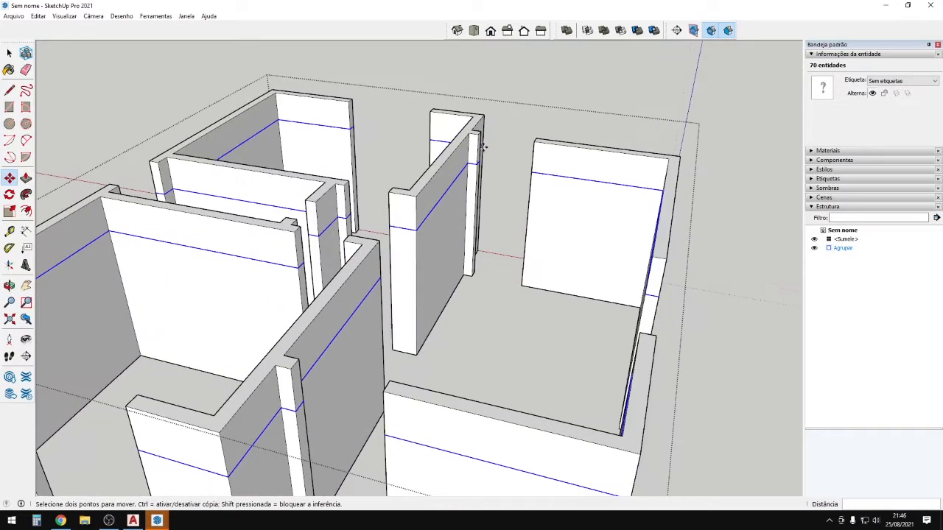
middle_click_drag(569, 172, 473, 163)
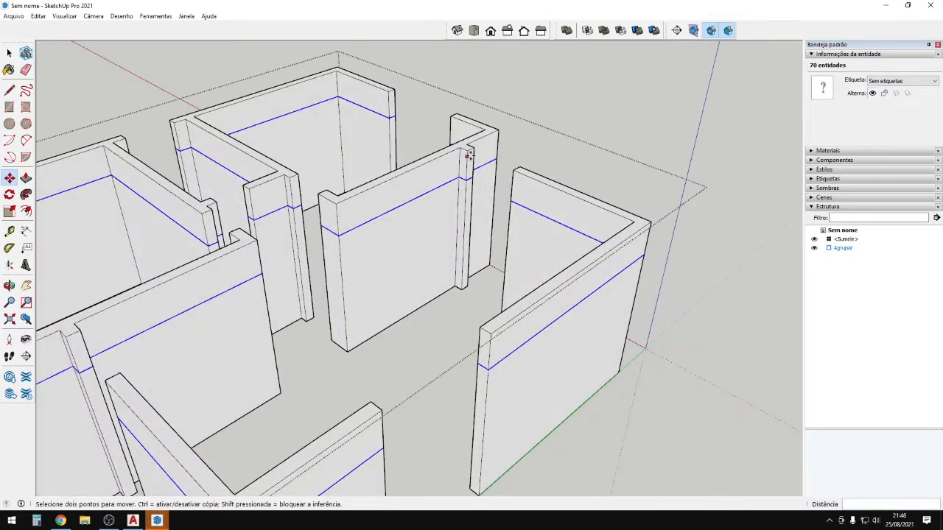
scroll(484, 165, "down", 2)
middle_click_drag(513, 285, 511, 242)
scroll(510, 241, "up", 2)
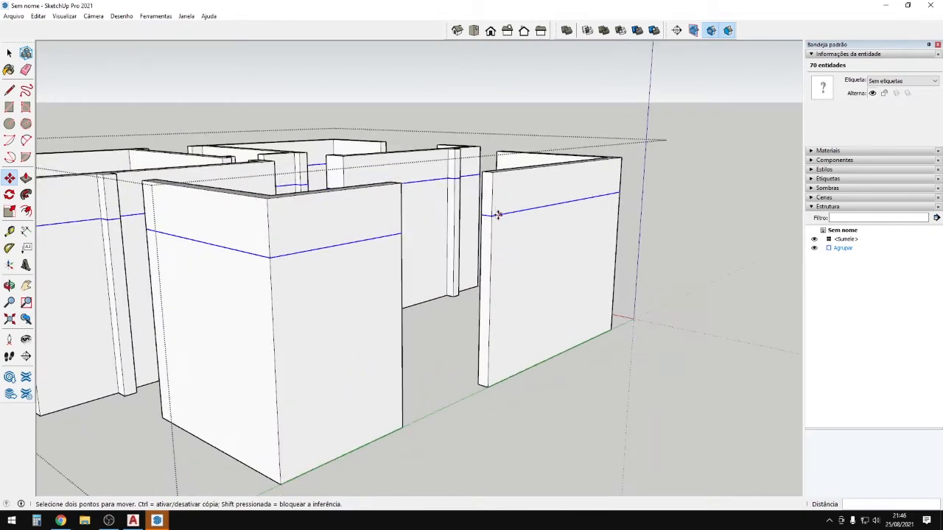
Start another copy of the wall lines, then cancel it.
left_click(493, 214)
key("ctrl")
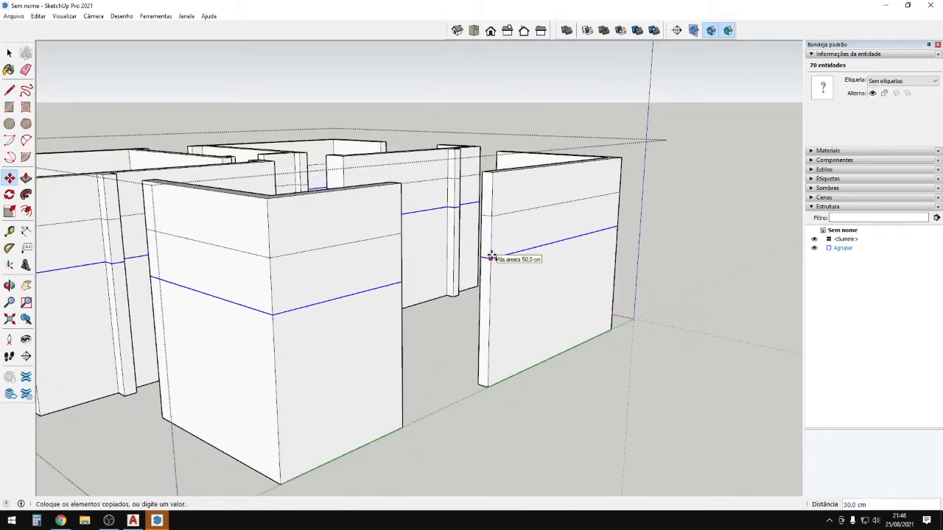
scroll(491, 255, "down", 2)
middle_click_drag(491, 258, 330, 431)
key("Escape")
middle_click_drag(341, 363, 266, 312)
scroll(265, 348, "up", 3)
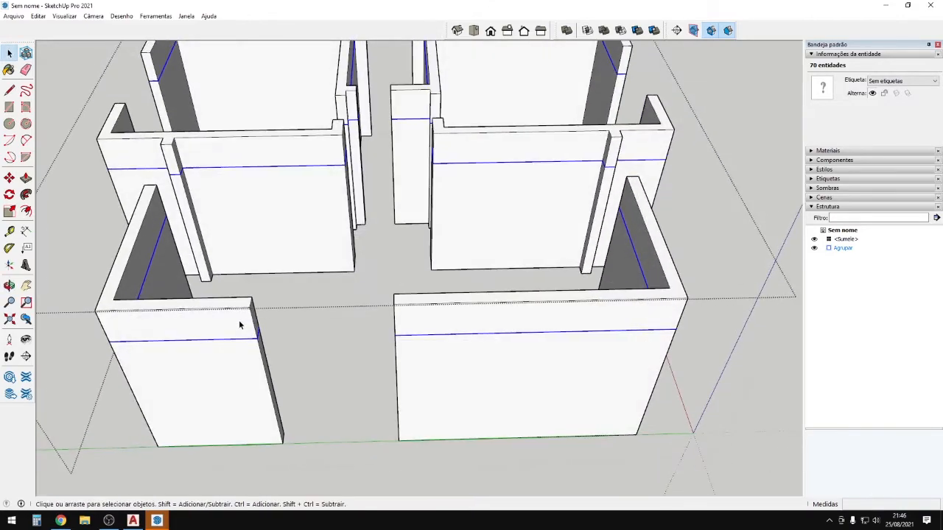
Select the lintel edges on the window walls, orbiting to reach each wall.
left_click_drag(443, 376, 413, 359)
middle_click_drag(349, 343, 193, 435)
scroll(537, 269, "down", 2)
scroll(195, 333, "up", 3)
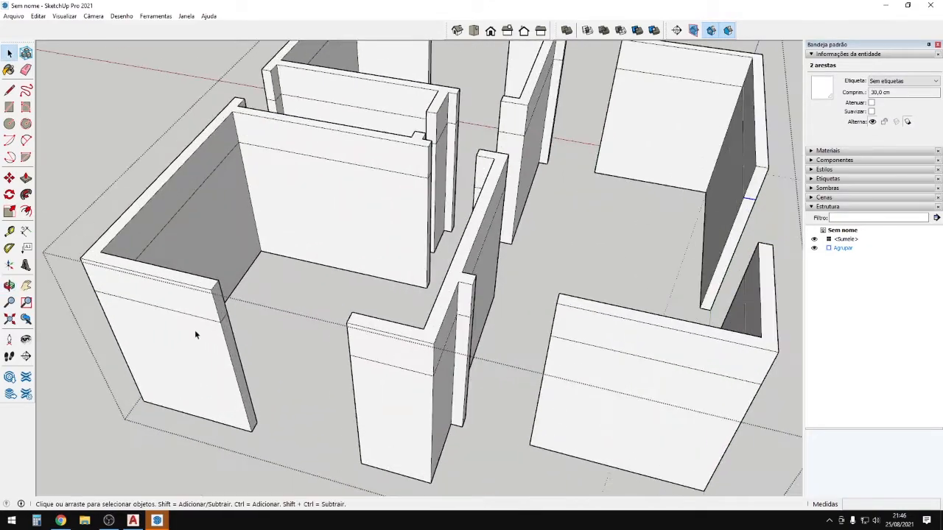
left_click_drag(211, 304, 242, 331, "shift")
middle_click_drag(271, 331, 792, 390)
scroll(527, 354, "up", 1)
scroll(548, 366, "down", 3)
scroll(288, 391, "up", 2)
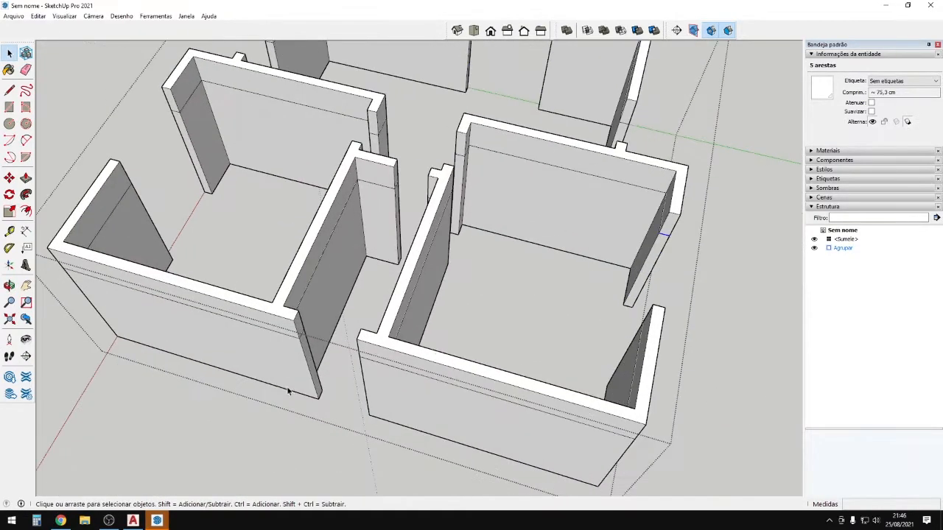
middle_click_drag(139, 177, 579, 327)
scroll(683, 293, "up", 2)
scroll(683, 292, "up", 1)
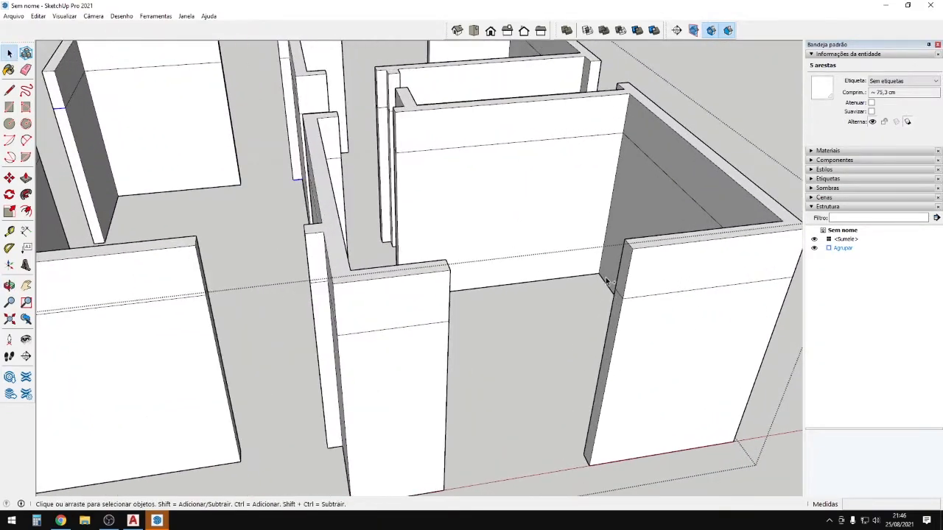
middle_click_drag(639, 313, 409, 258)
scroll(396, 300, "down", 3)
middle_click_drag(396, 300, 346, 317)
scroll(343, 240, "up", 3)
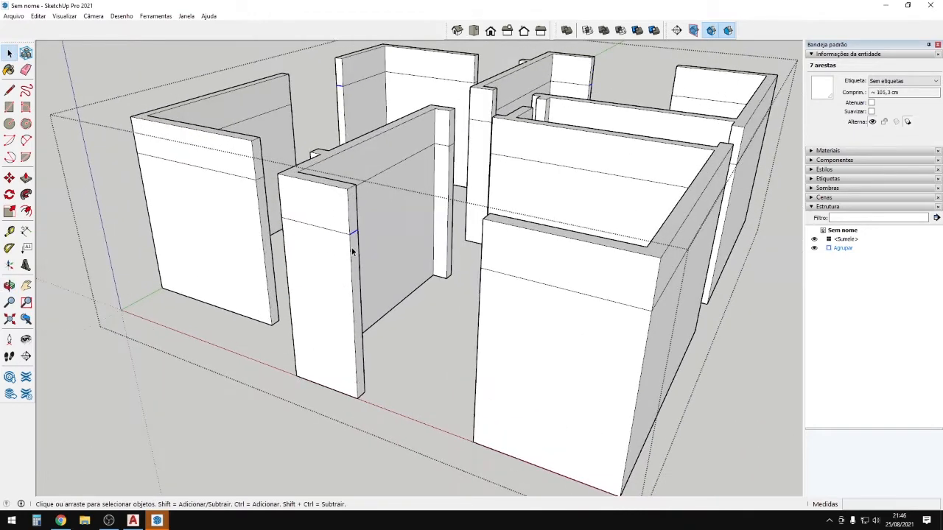
Copy the selected lintel edges 120 cm down.
key("m")
key("ctrl")
left_click(352, 253)
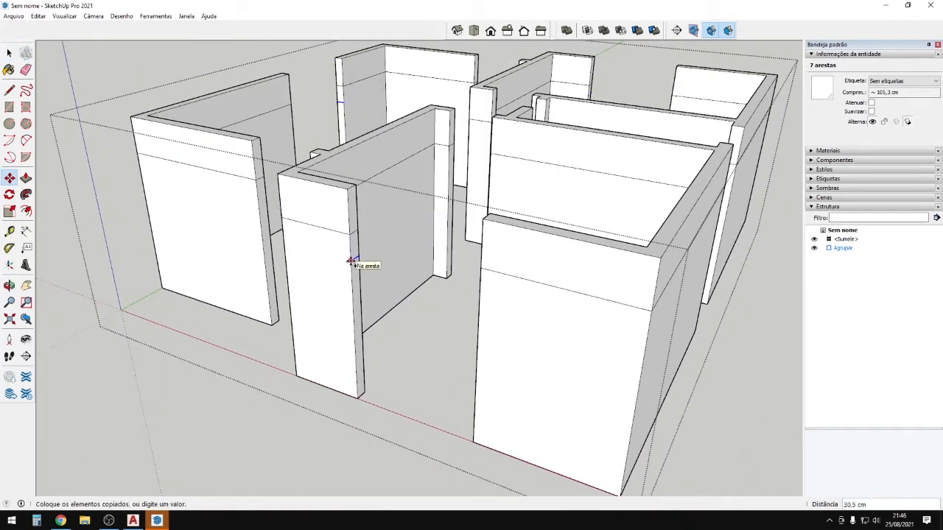
type("120")
key("Return")
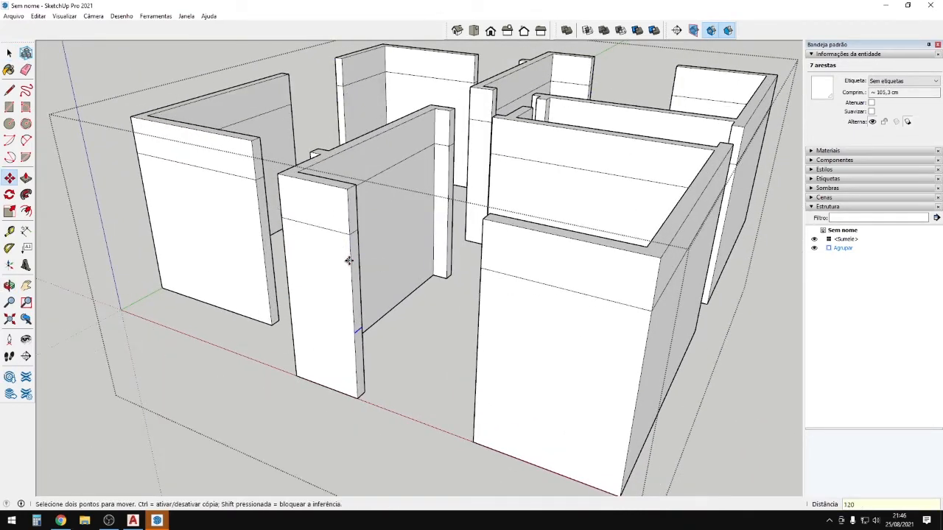
key("p")
scroll(364, 389, "up", 6)
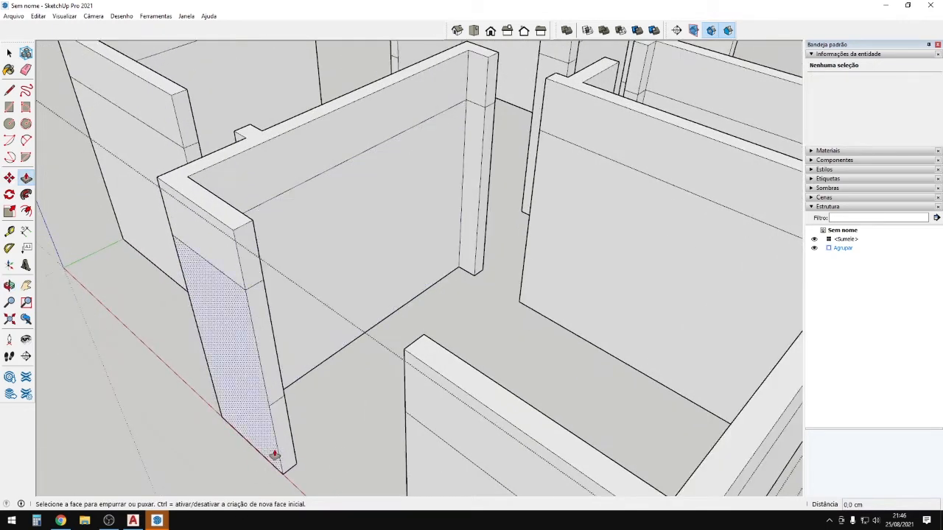
Extend the wall end face and push the window opening through the left wall.
scroll(304, 315, "down", 2)
scroll(296, 421, "up", 3)
left_click(297, 421)
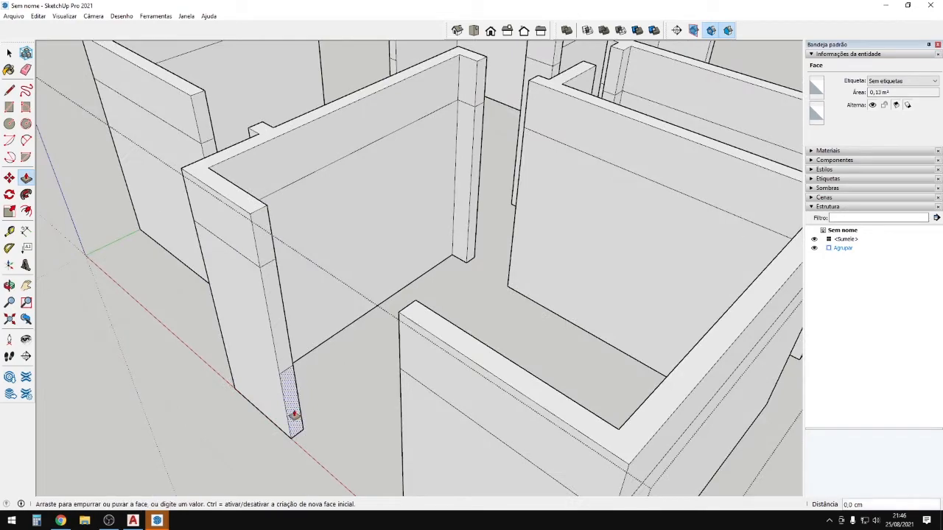
left_click(400, 374)
left_click(262, 264)
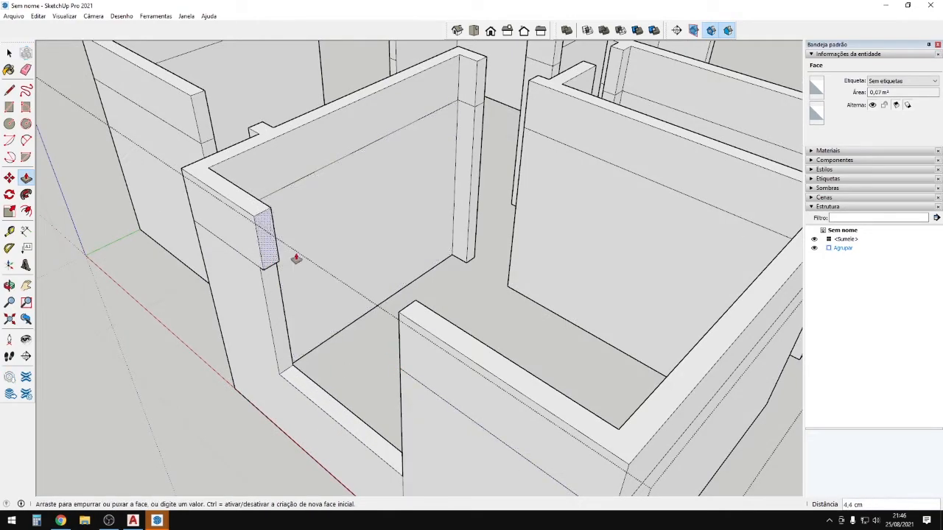
left_click(389, 322)
Join the lintel to the opposite wall and close the wall gap over the doorway.
scroll(329, 280, "down", 5)
middle_click_drag(250, 275, 530, 257)
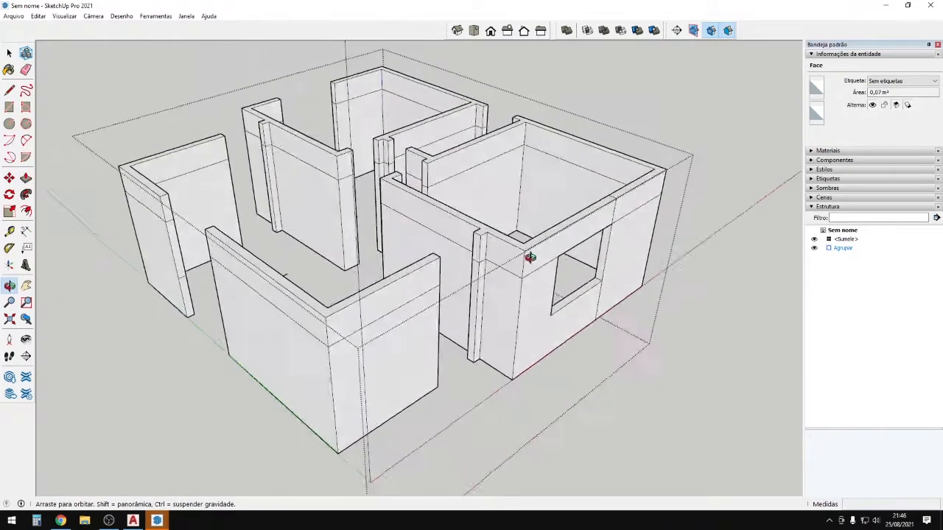
scroll(505, 269, "up", 3)
left_click(477, 258)
left_click(431, 270)
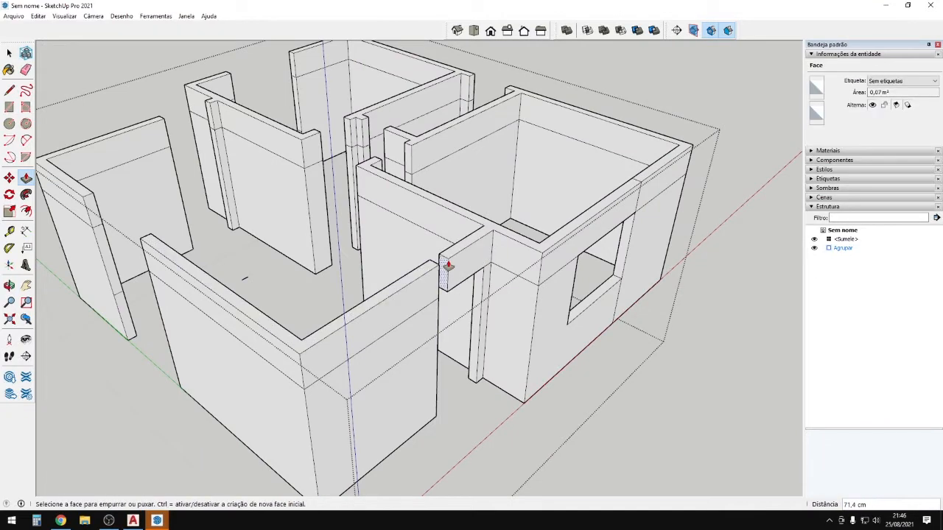
left_click(446, 268)
left_click(433, 269)
middle_click_drag(433, 268, 524, 233)
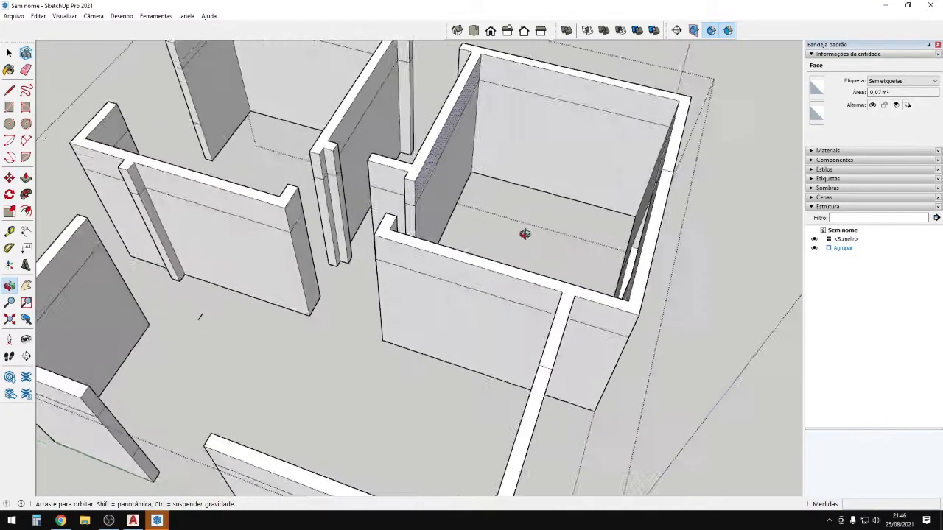
scroll(523, 233, "up", 2)
left_click(399, 216)
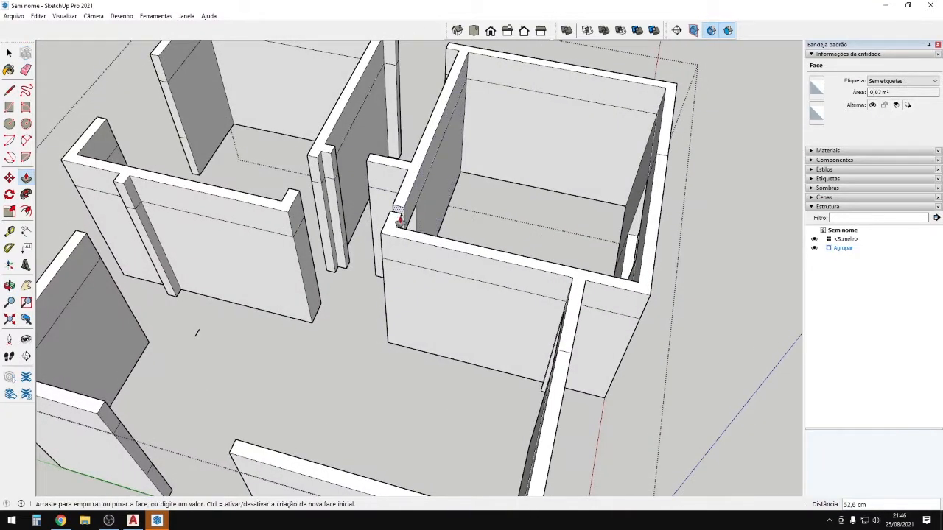
left_click(390, 217)
Extend another lintel across the next doorway.
middle_click_drag(390, 217, 674, 193)
scroll(578, 164, "up", 2)
left_click(571, 170)
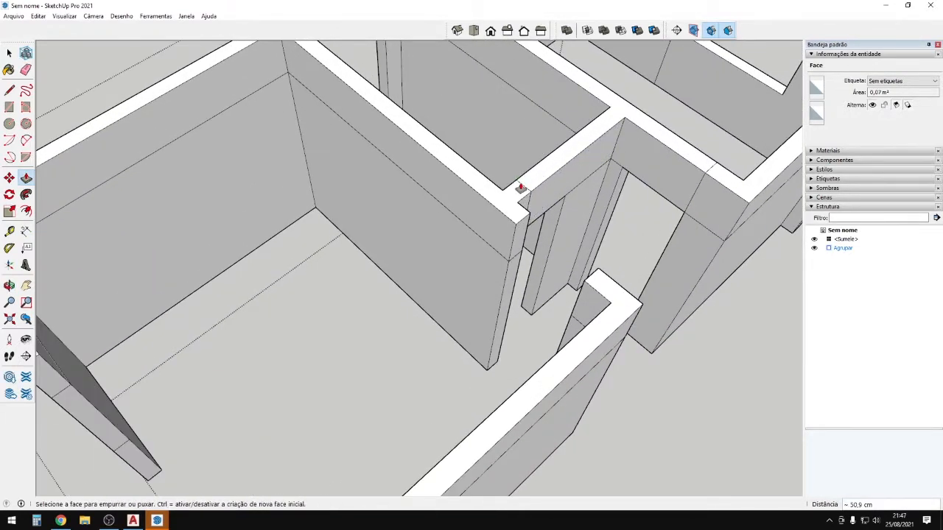
middle_click_drag(522, 185, 507, 228)
scroll(272, 288, "down", 4)
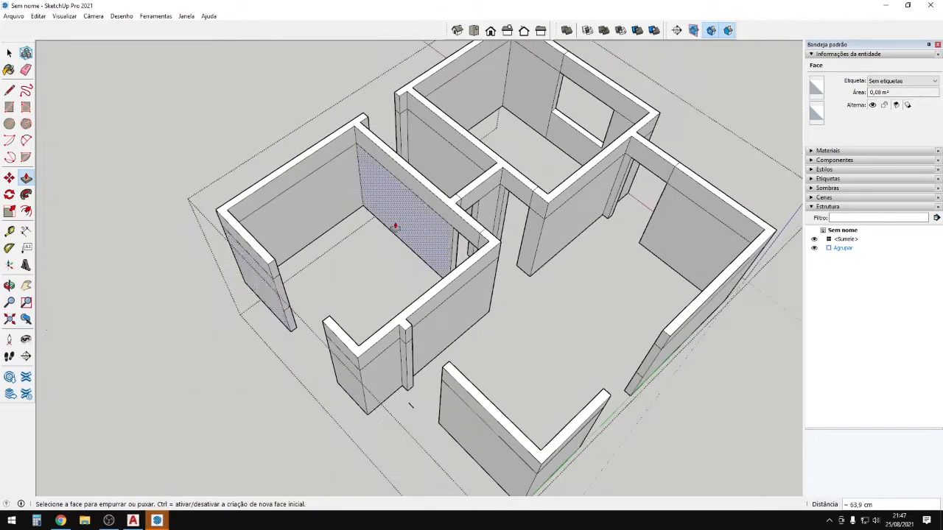
scroll(278, 280, "up", 3)
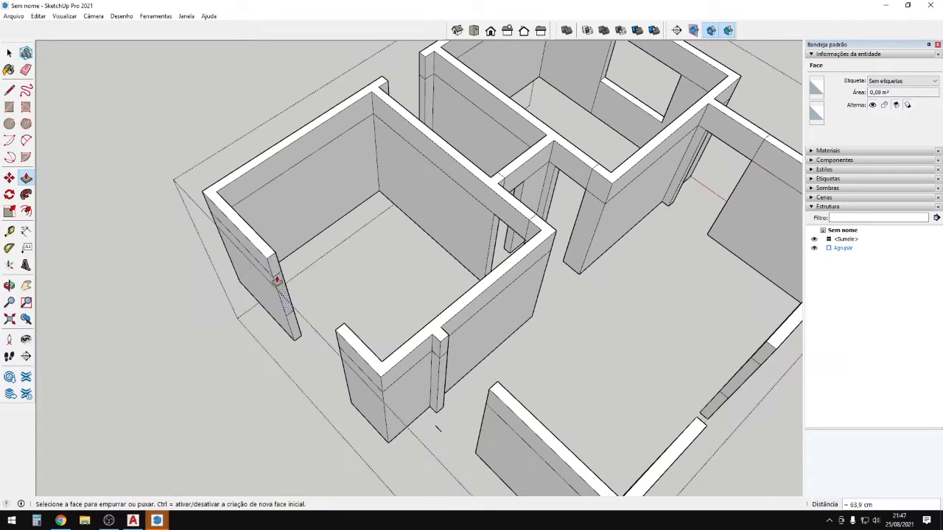
left_click(343, 329)
Pull the sill below the window out 150 cm and push the pillar top down 88 cm.
middle_click_drag(356, 349, 338, 284)
left_click(299, 299)
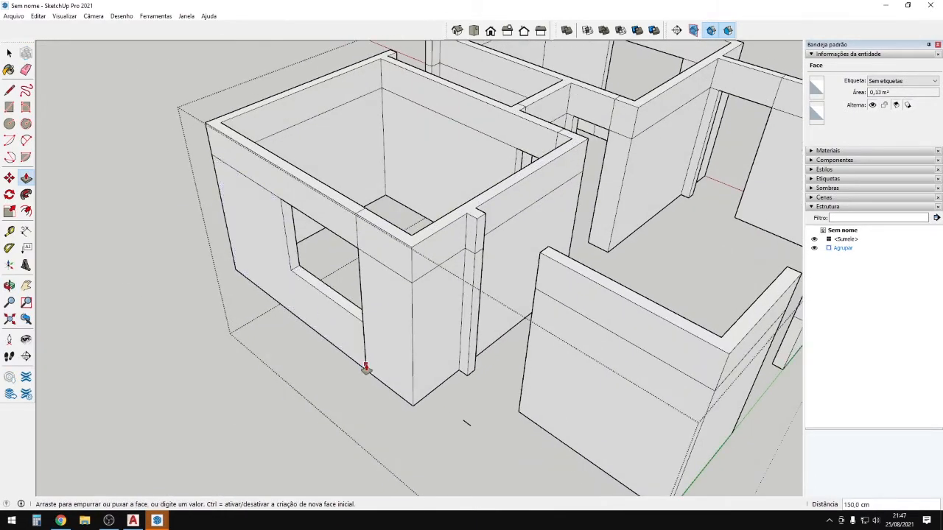
left_click(366, 369)
middle_click_drag(413, 382, 387, 309)
scroll(448, 341, "up", 1)
left_click(450, 258)
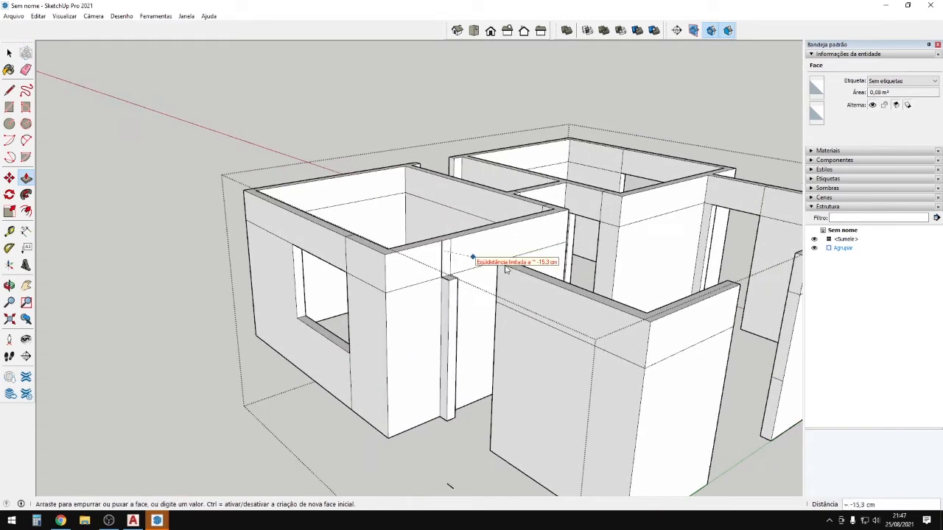
left_click(503, 268)
Extend the next lintel to the opposite wall and pull the lower wall end out as a 150 cm sill.
scroll(387, 261, "down", 4)
middle_click_drag(388, 267, 242, 400)
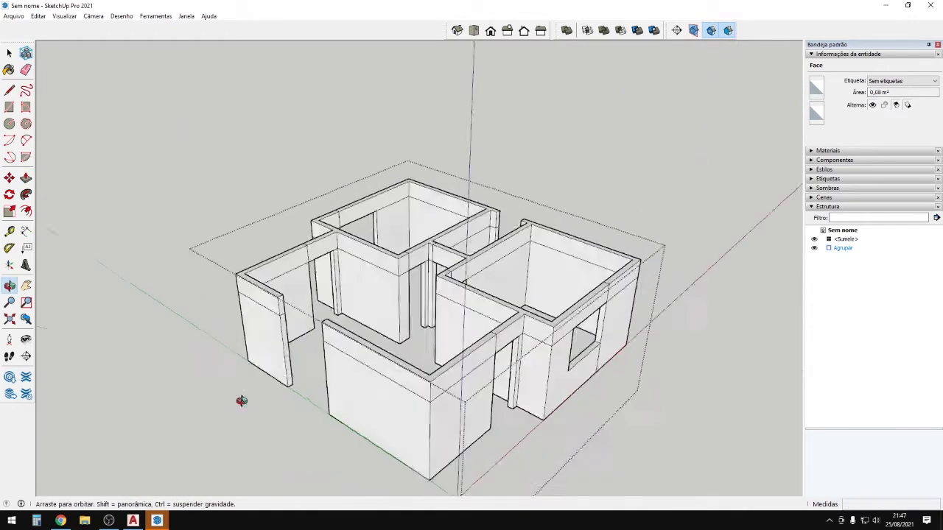
scroll(301, 303, "up", 4)
left_click(284, 306)
left_click(369, 333)
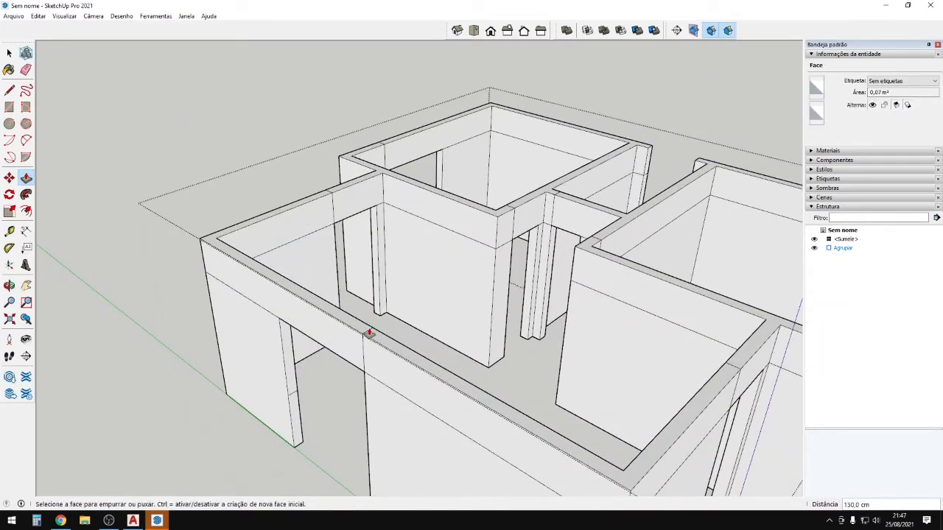
scroll(309, 420, "up", 2)
left_click(295, 426)
left_click(382, 350)
scroll(240, 295, "down", 5)
middle_click_drag(241, 306, 837, 341)
middle_click_drag(423, 339, 526, 316)
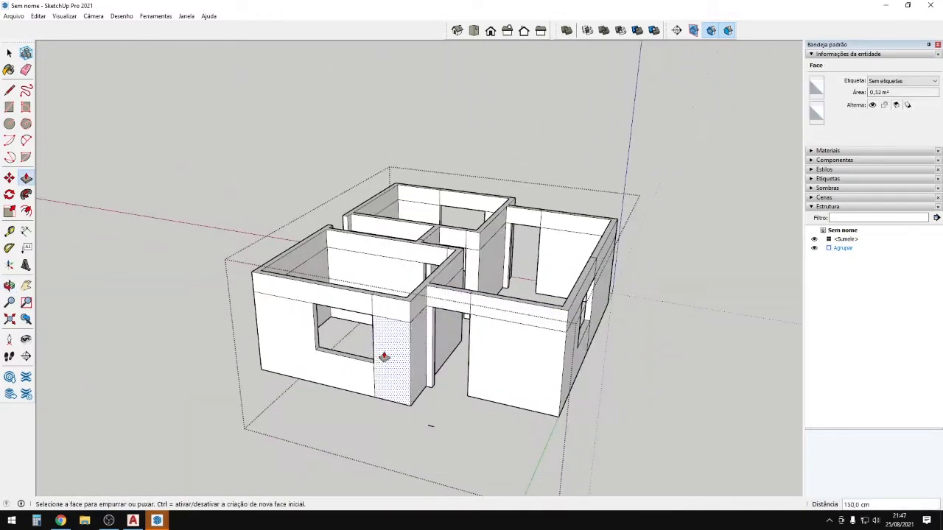
scroll(382, 358, "up", 4)
middle_click_drag(381, 349, 349, 283)
With the Eraser active, orbit over the rooms to inspect them from several angles.
key("e")
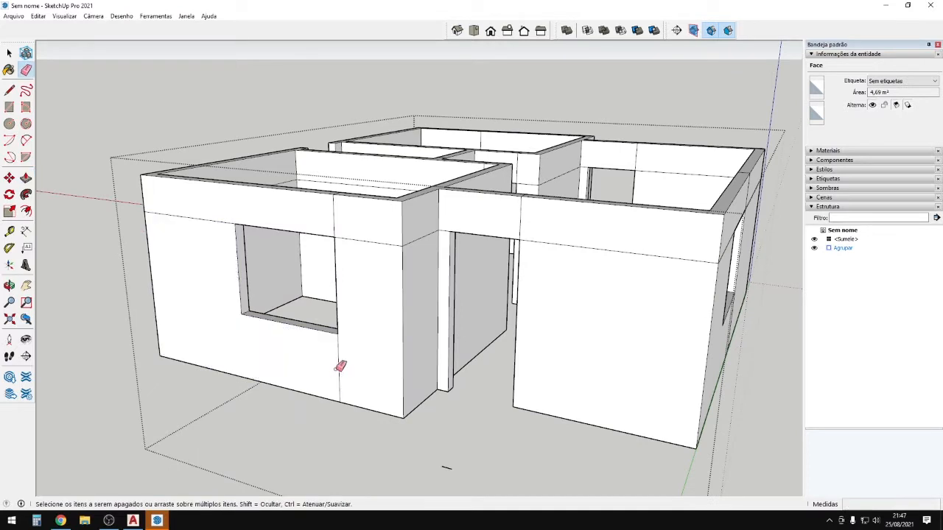
scroll(337, 221, "up", 1)
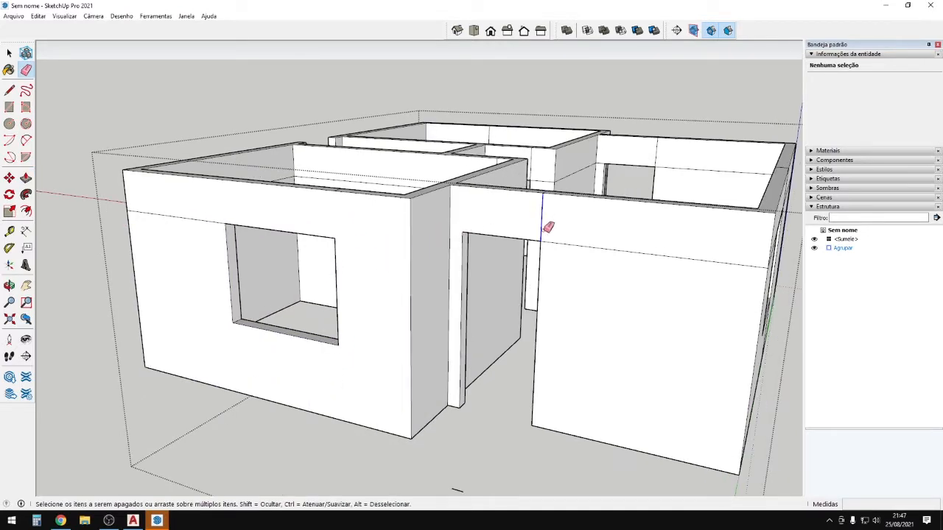
middle_click_drag(549, 256, 257, 288)
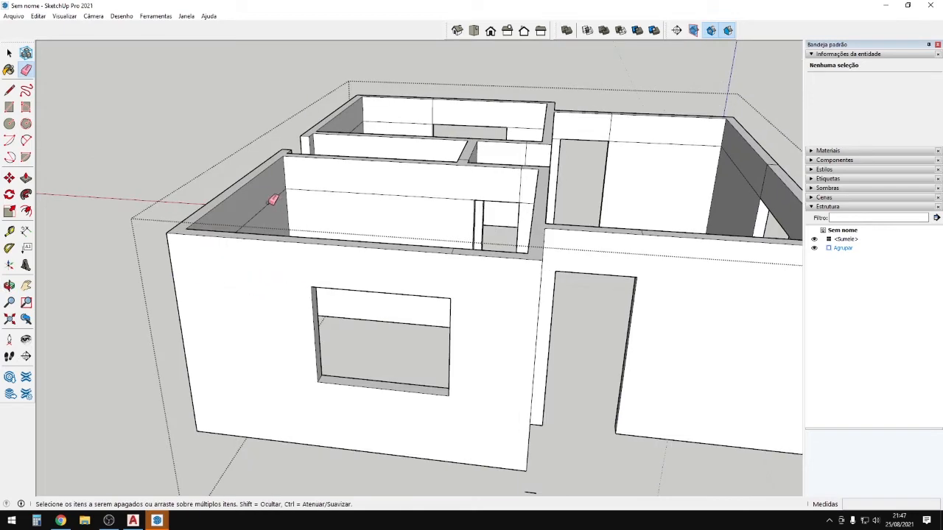
scroll(536, 263, "up", 5)
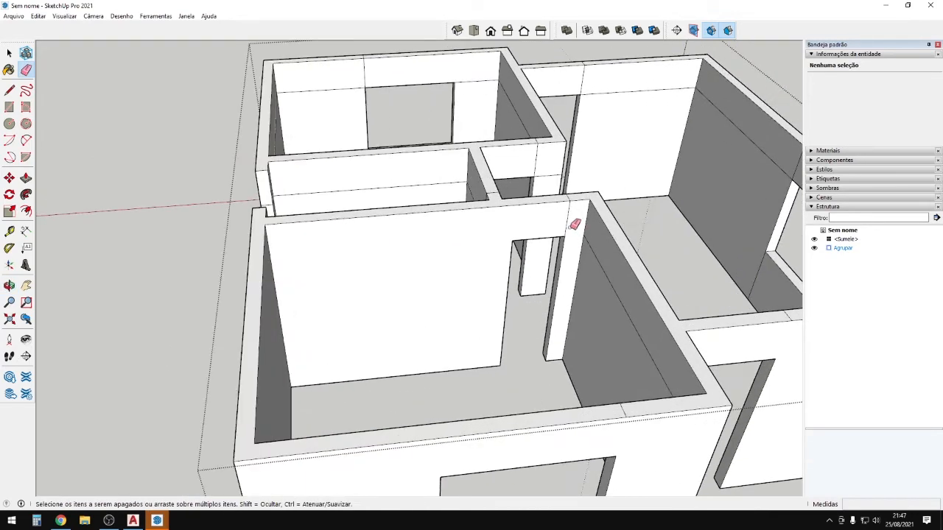
middle_click_drag(612, 275, 398, 276)
scroll(514, 294, "up", 5)
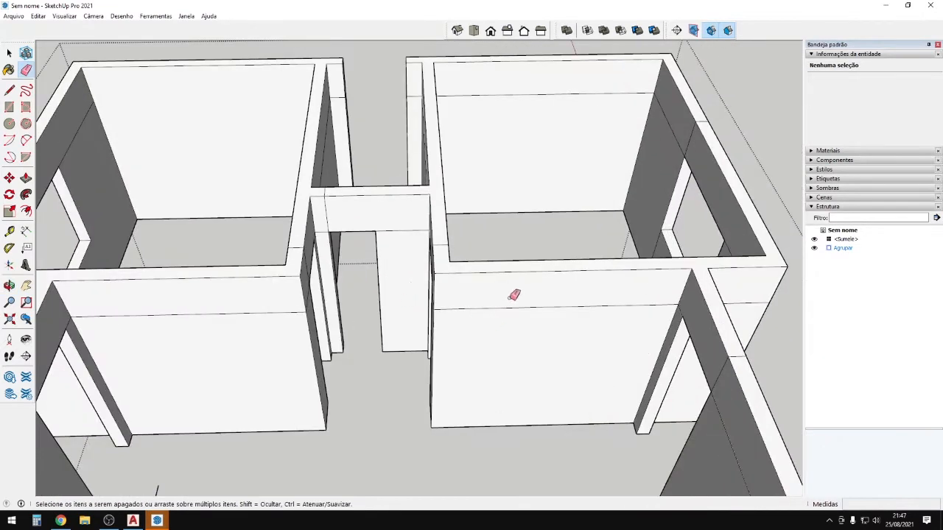
scroll(564, 236, "up", 1)
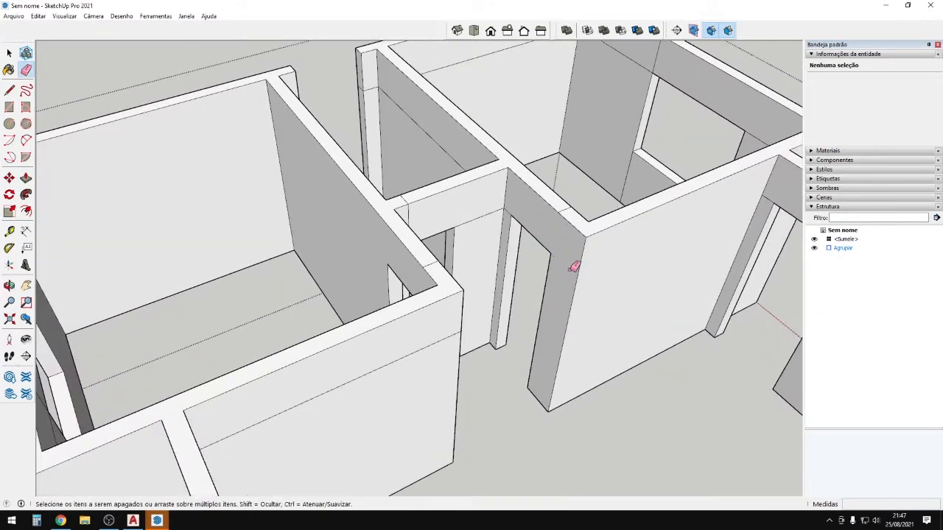
middle_click_drag(573, 267, 350, 232)
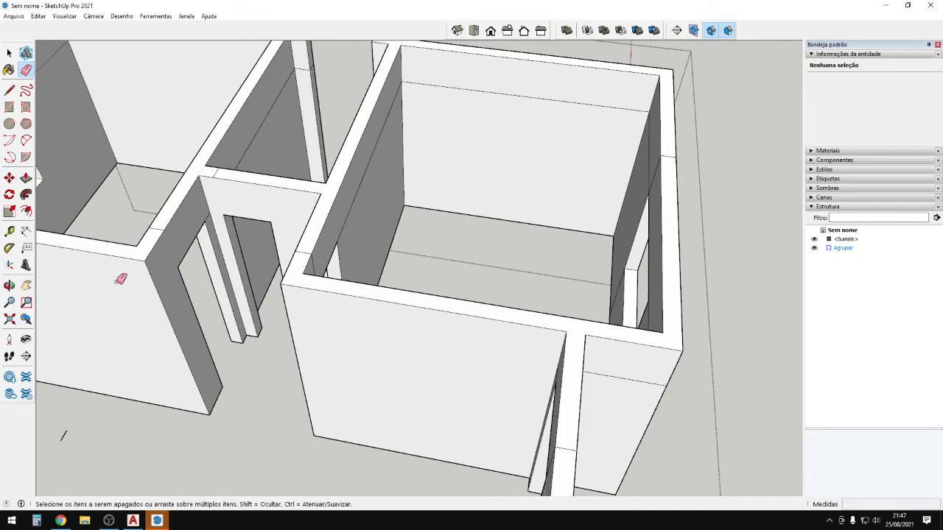
scroll(349, 294, "down", 4)
middle_click_drag(349, 295, 253, 290)
scroll(502, 160, "up", 5)
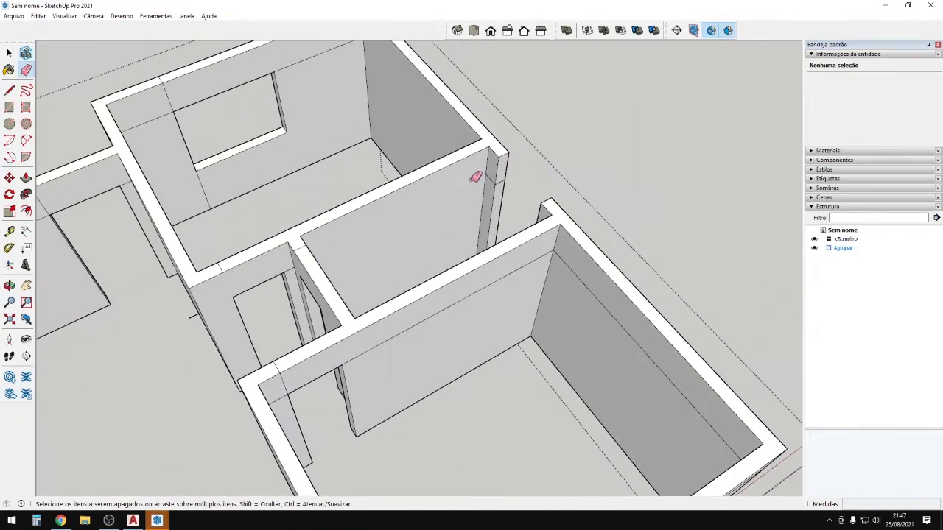
scroll(476, 176, "up", 2)
Orbit around the house until the window wall is on the left.
scroll(177, 257, "down", 6)
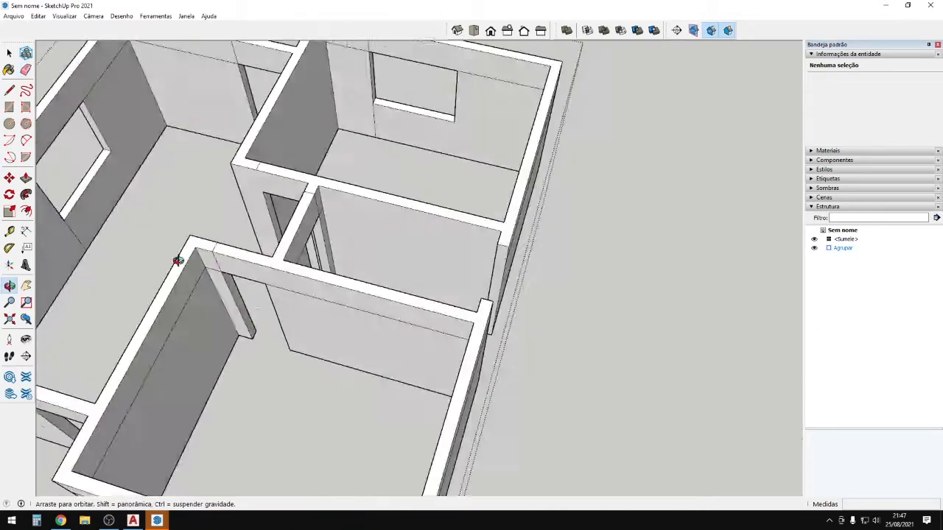
scroll(480, 213, "up", 6)
scroll(459, 234, "up", 5)
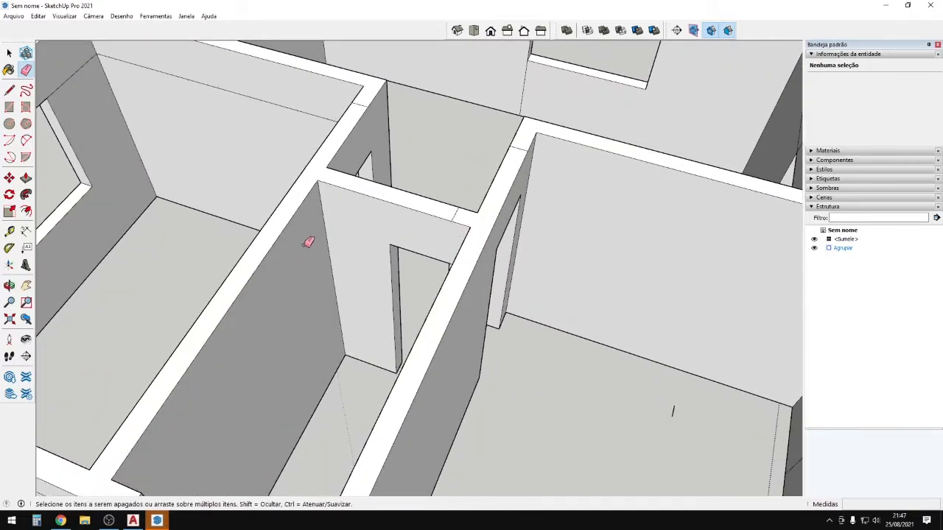
scroll(434, 213, "down", 5)
scroll(199, 148, "up", 7)
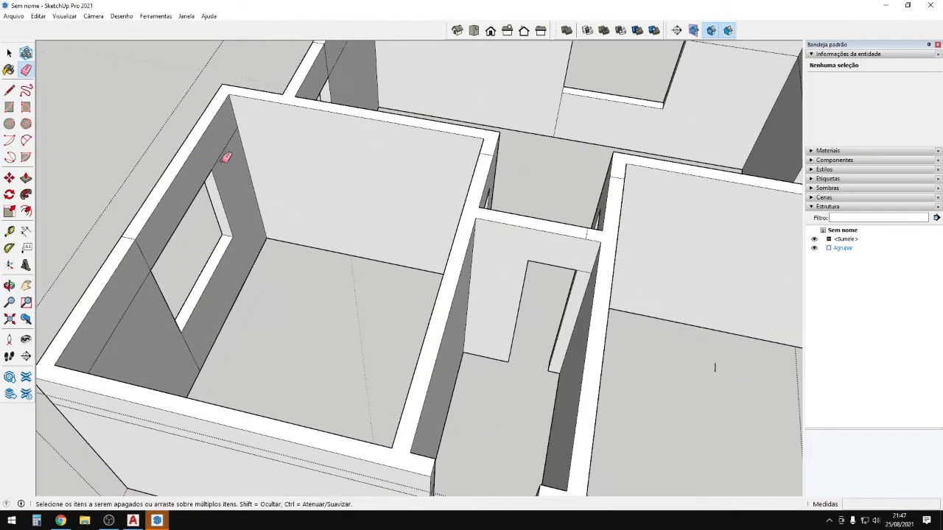
scroll(132, 270, "up", 2)
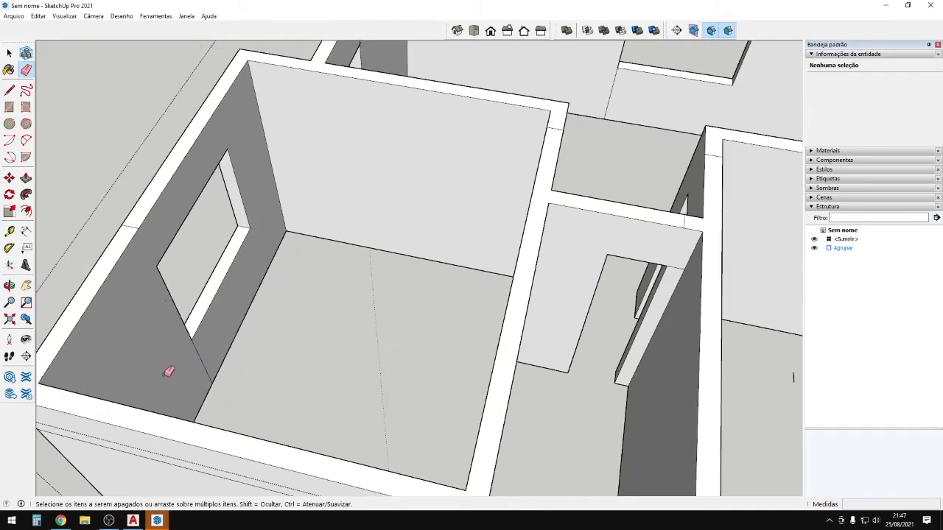
scroll(177, 373, "down", 5)
mouse_move(189, 375)
middle_mouse_down()
mouse_move(255, 330)
mouse_move(590, 349)
mouse_move(631, 315)
middle_mouse_up()
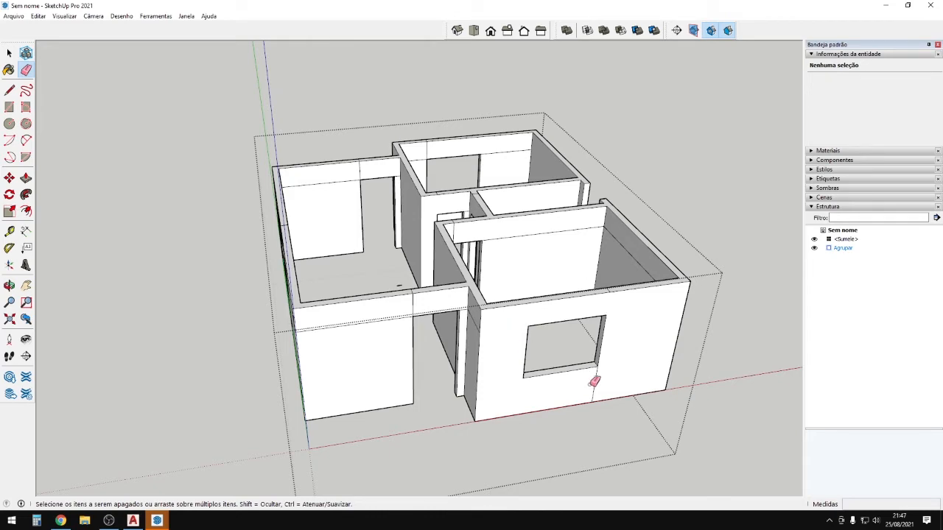
scroll(596, 292, "up", 3)
scroll(561, 261, "up", 2)
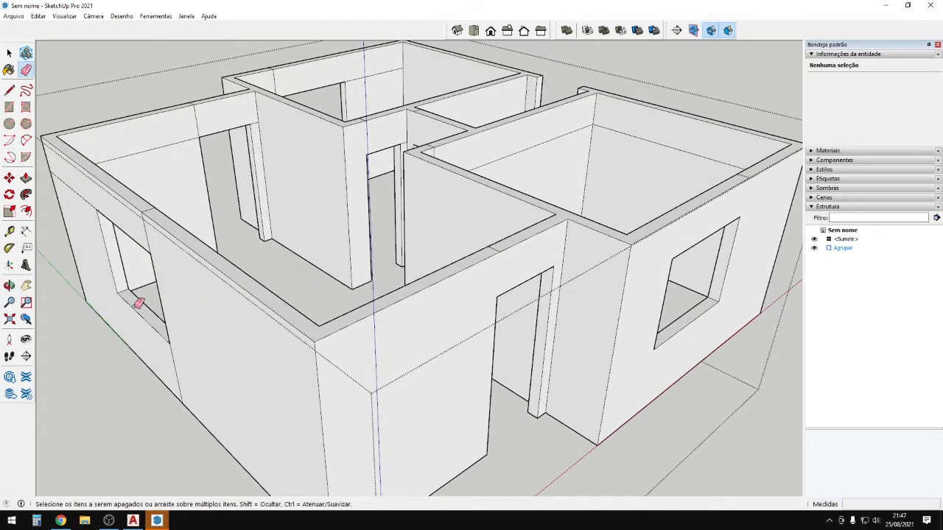
middle_click_drag(139, 303, 788, 453)
scroll(387, 277, "down", 4)
middle_click_drag(148, 302, 776, 276)
mouse_move(250, 302)
middle_mouse_down()
mouse_move(585, 278)
mouse_move(518, 240)
mouse_move(518, 249)
mouse_move(190, 293)
mouse_move(243, 213)
middle_mouse_up()
scroll(518, 240, "up", 4)
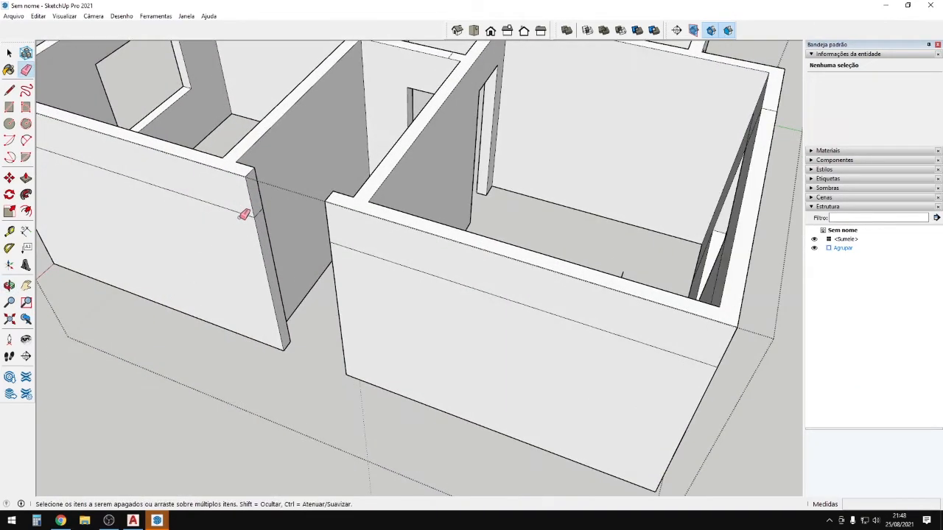
Pull the wall end about 83 cm across the opening.
key("p")
left_click(255, 199)
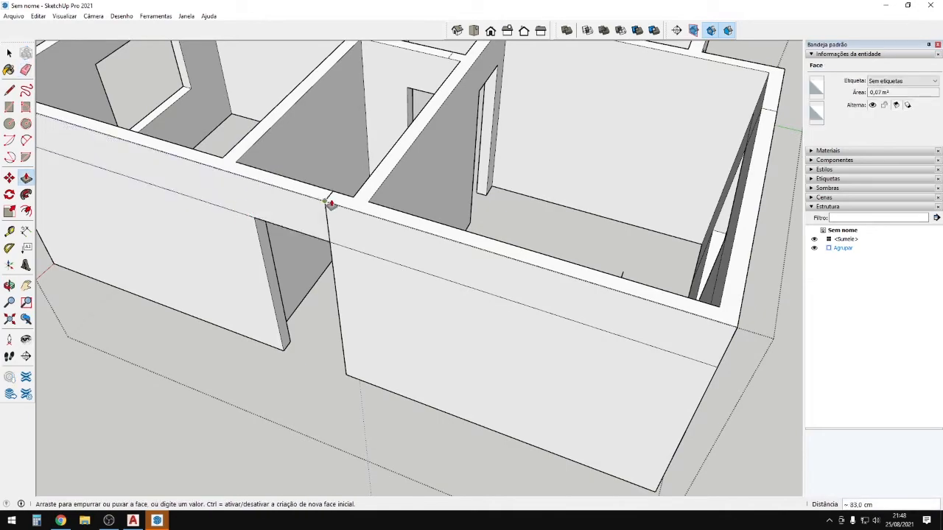
left_click(326, 203)
From below, pull the top face of the gap down 160 cm to fill it.
middle_click_drag(325, 204, 446, 178)
left_click(447, 168)
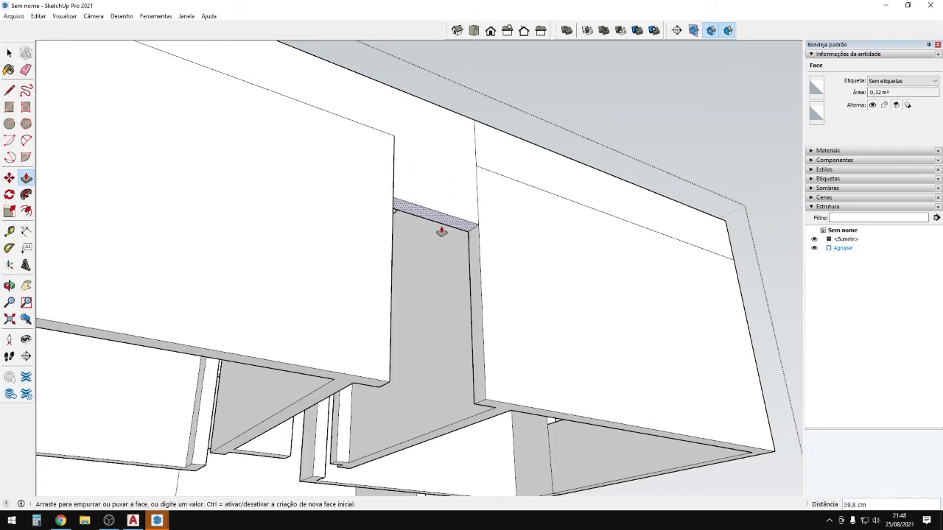
key("Escape")
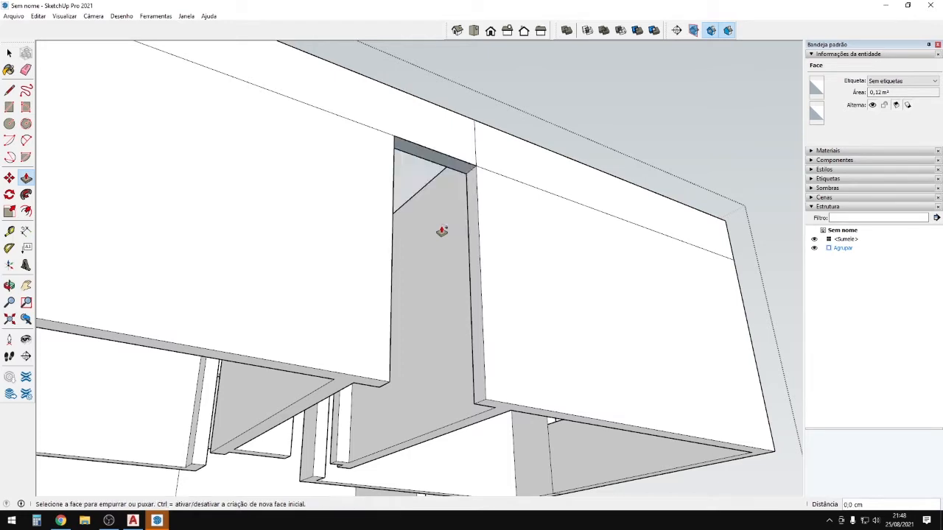
left_click(442, 232)
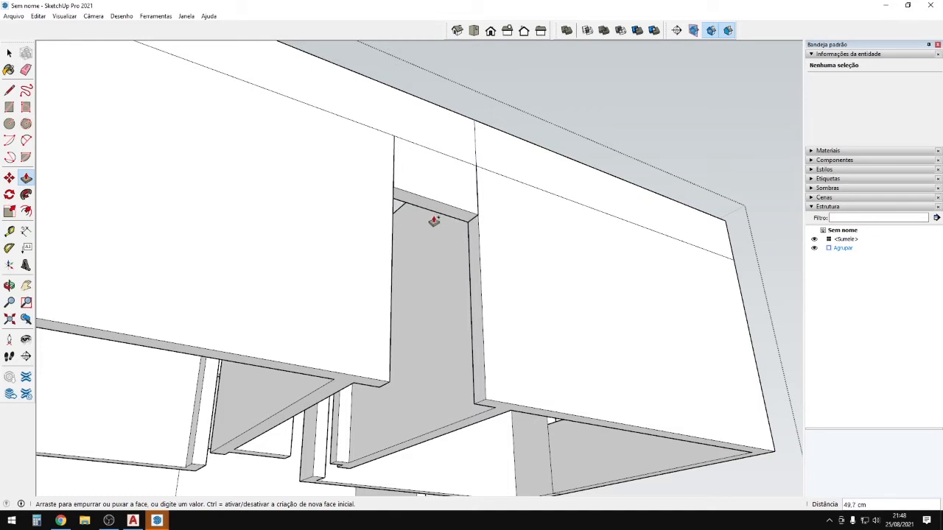
left_click(426, 209)
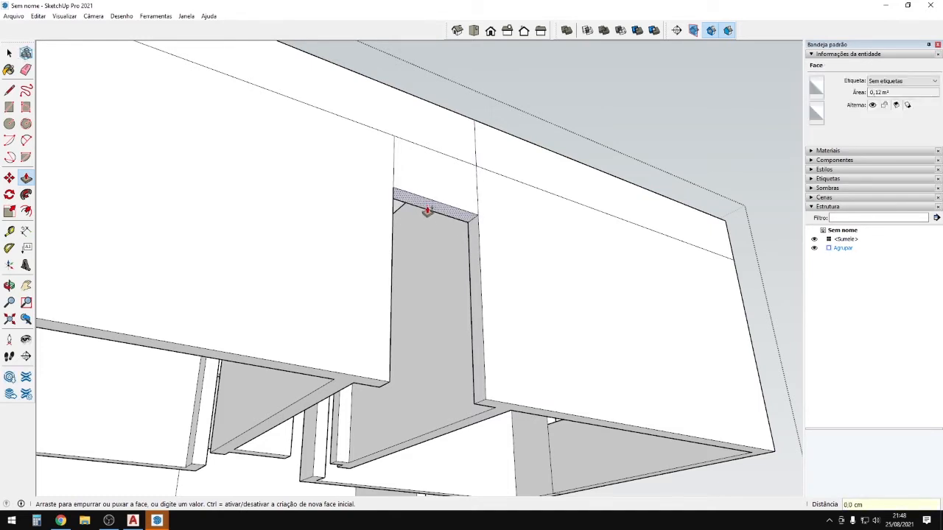
left_click(486, 403)
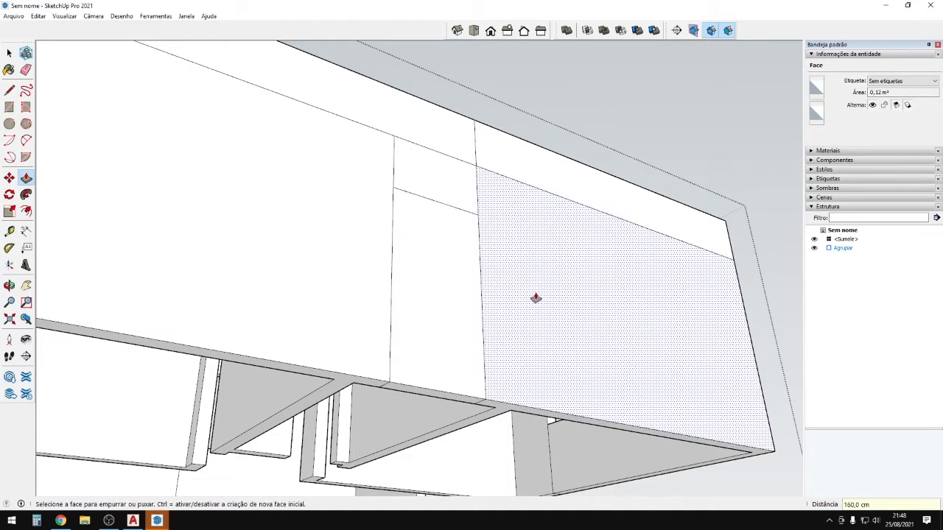
Push the upper door face on the front wall in by 15 cm.
middle_click_drag(535, 299, 394, 426)
scroll(366, 368, "down", 3)
middle_click_drag(366, 368, 412, 310, "shift")
scroll(335, 420, "up", 3)
scroll(444, 276, "up", 3)
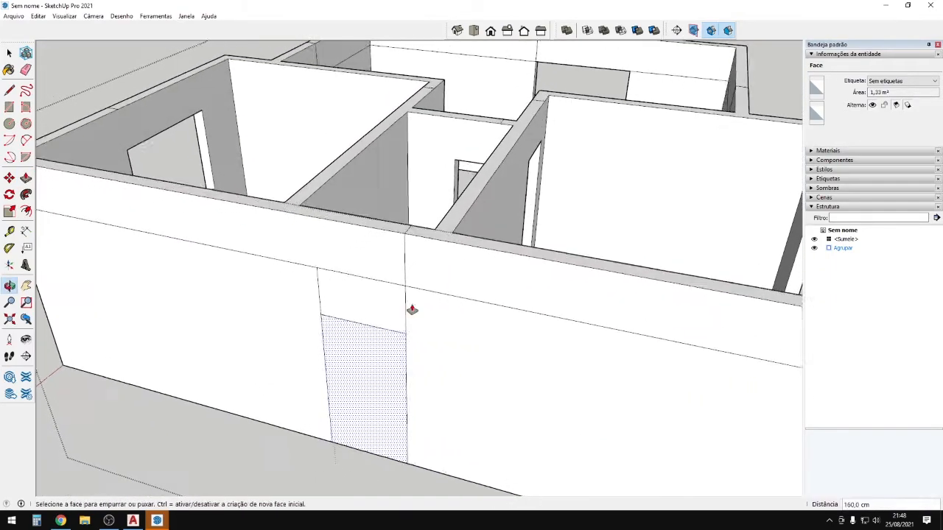
scroll(372, 331, "up", 4)
left_click(328, 308)
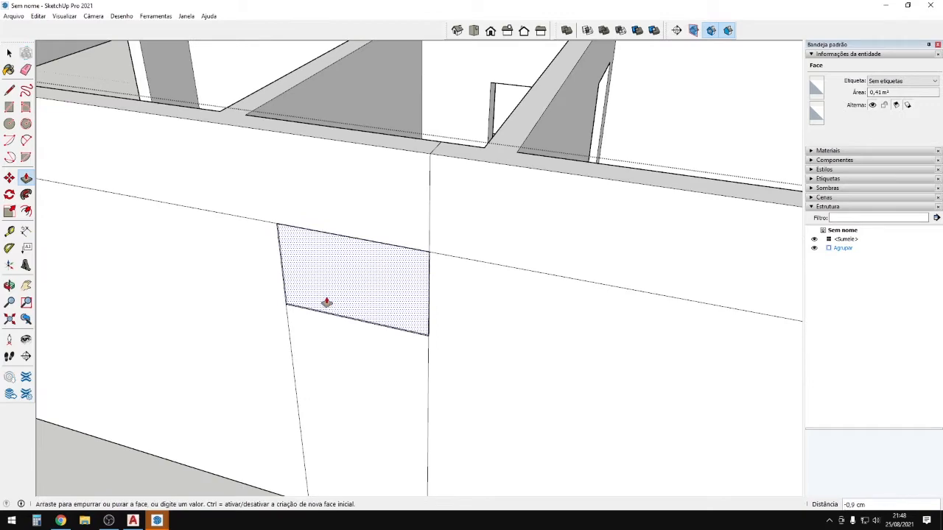
left_click(320, 273)
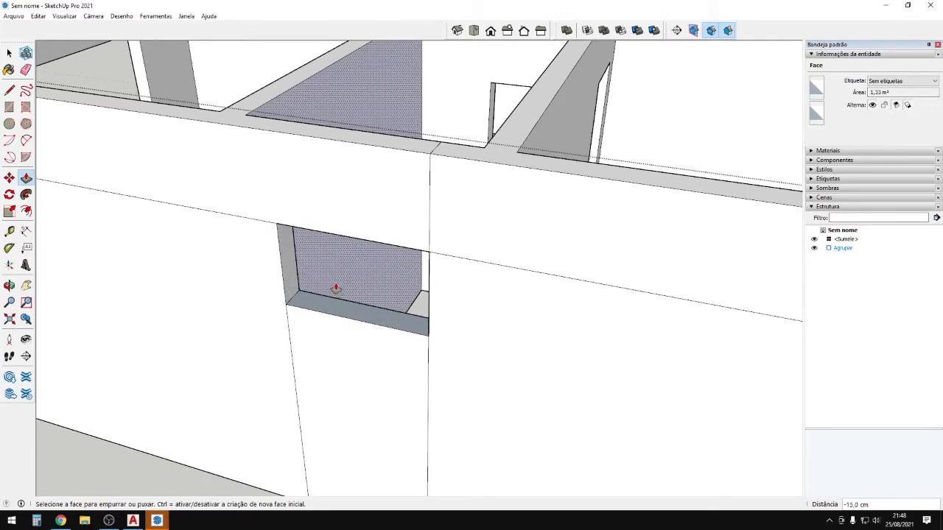
Delete the back face of the pushed door area to open it through the wall.
scroll(344, 293, "down", 5)
middle_click_drag(339, 297, 270, 294)
scroll(212, 324, "up", 5)
middle_click_drag(212, 324, 324, 312)
key("ctrl+z")
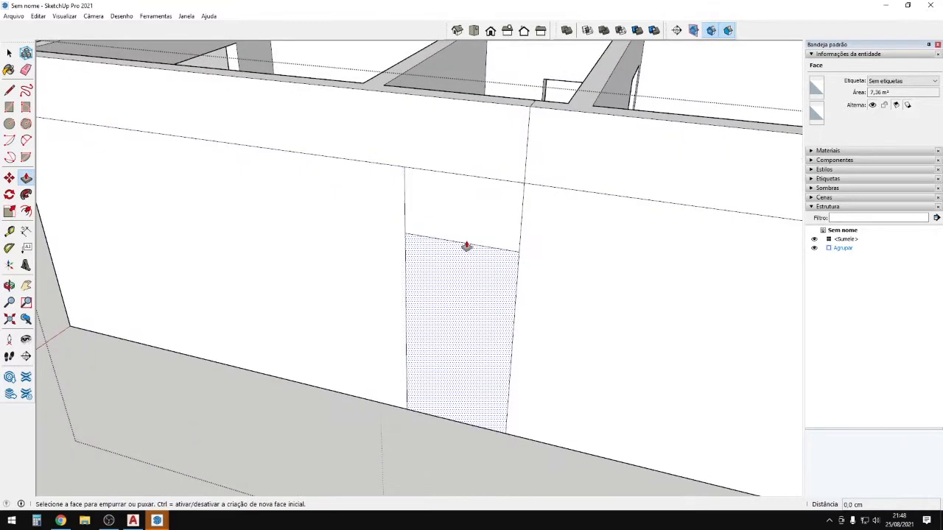
middle_click_drag(468, 240, 398, 276)
key("space")
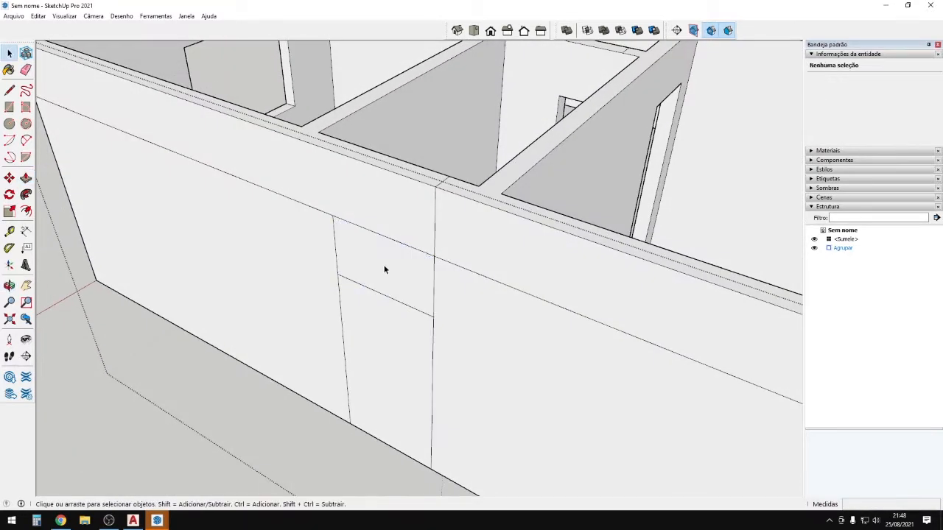
left_click(391, 277)
key("ctrl+y")
left_click(387, 263)
key("Delete")
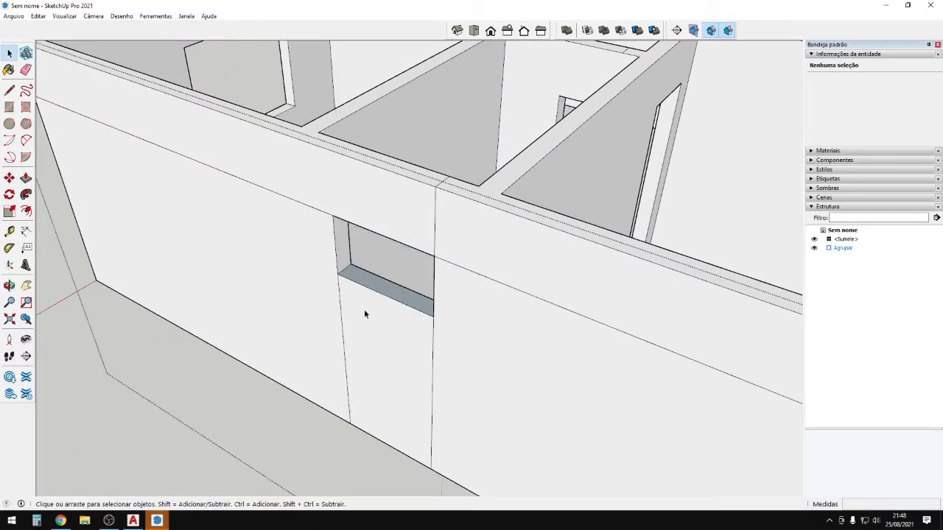
Undo that opening and push the upper door face in 15 cm again.
middle_click_drag(364, 309, 411, 262)
key("ctrl+z")
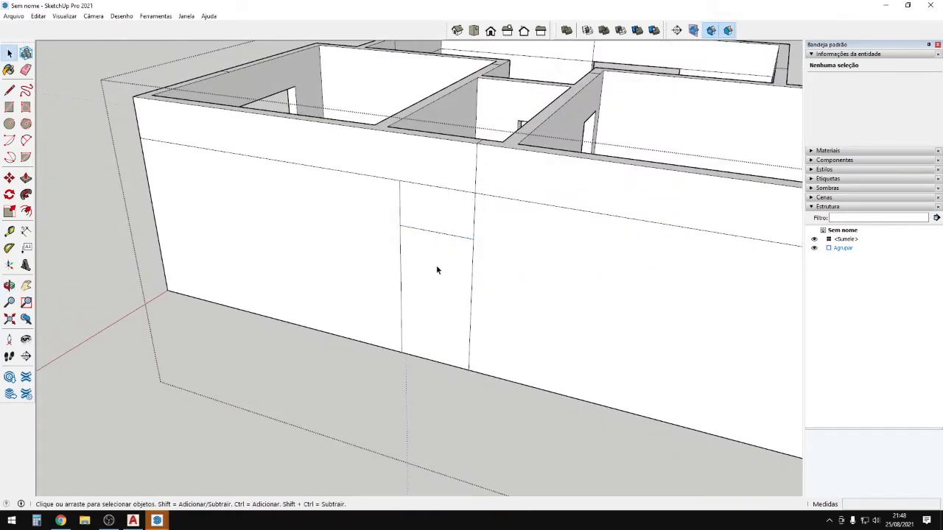
scroll(426, 243, "up", 5)
key("p")
left_click_drag(421, 257, 417, 233)
mouse_move(416, 233)
middle_mouse_down()
mouse_move(448, 320)
mouse_move(428, 297)
middle_mouse_up()
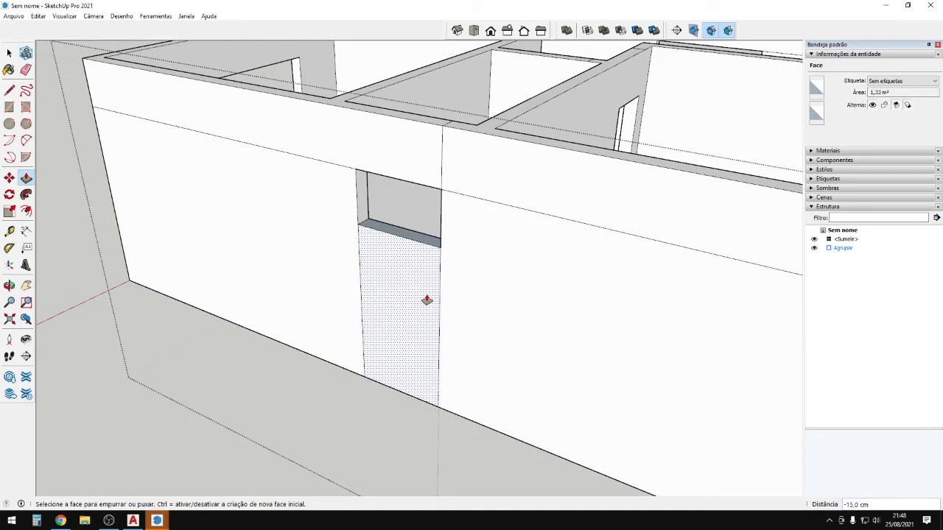
Erase the stray seam edges running up the wall beside the door.
key("e")
mouse_move(442, 299)
left_mouse_down()
mouse_move(467, 181)
mouse_move(433, 155)
left_mouse_up()
scroll(323, 170, "down", 5)
mouse_move(449, 295)
middle_mouse_down()
mouse_move(505, 358)
mouse_move(434, 333)
mouse_move(505, 312)
mouse_move(436, 305)
middle_mouse_up()
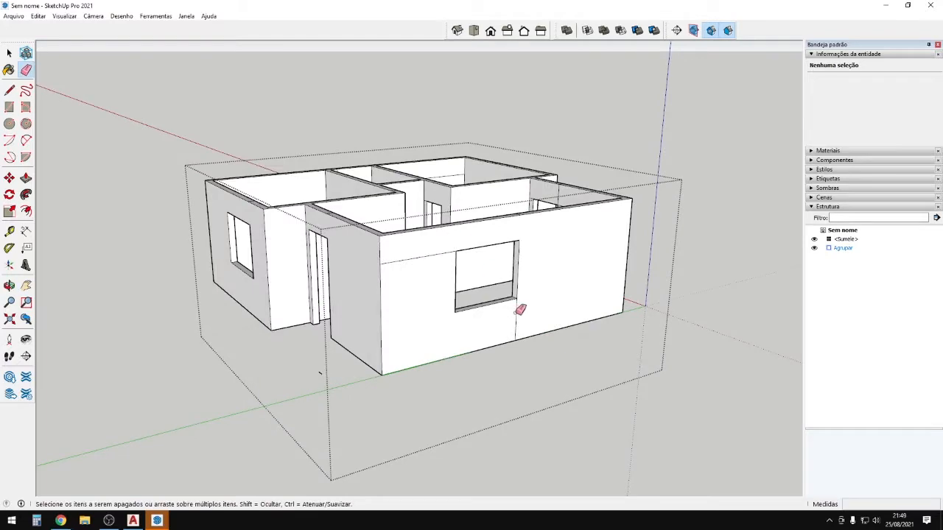
Erase the leftover wall edge and close the house group.
left_click_drag(411, 266, 408, 255)
mouse_move(458, 294)
middle_mouse_down()
mouse_move(499, 310)
mouse_move(619, 295)
middle_mouse_up()
key("space")
left_click(440, 348)
mouse_move(442, 352)
middle_mouse_down()
mouse_move(415, 398)
mouse_move(389, 405)
middle_mouse_up()
double_click(386, 403)
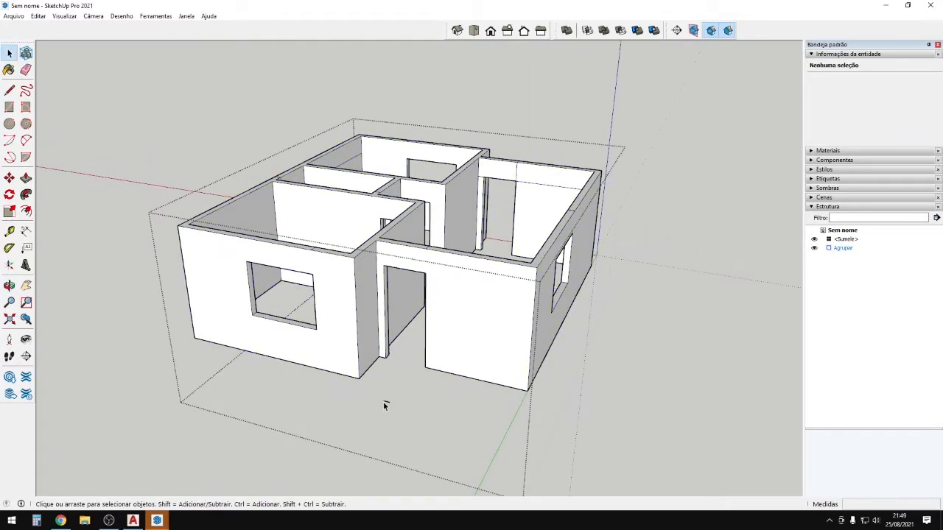
scroll(451, 377, "down", 4)
middle_click_drag(467, 370, 492, 403)
left_click(490, 403)
scroll(298, 316, "down", 3)
middle_click_drag(298, 316, 884, 344)
scroll(421, 257, "up", 10)
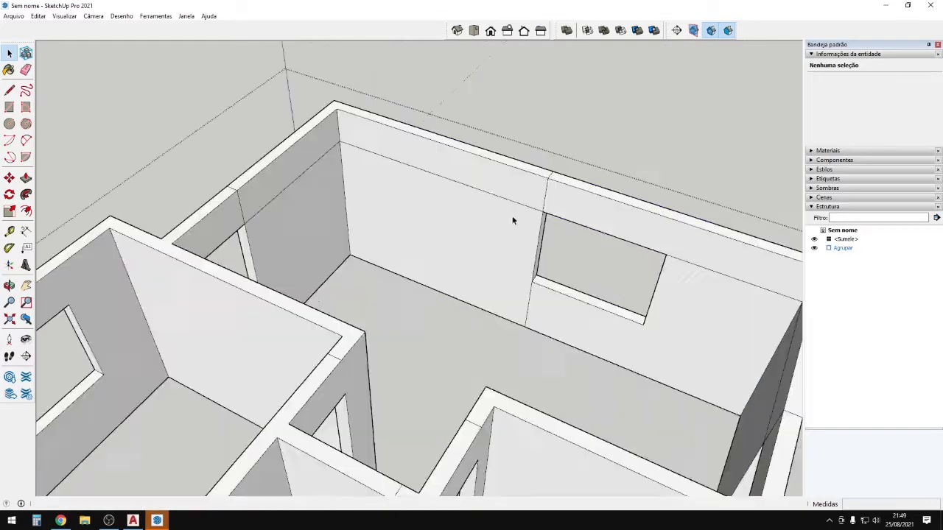
Orbit to a wall corner and look down into the house interior.
key("e")
scroll(677, 295, "down", 5)
mouse_move(678, 294)
middle_mouse_down()
mouse_move(375, 226)
mouse_move(126, 283)
mouse_move(410, 273)
mouse_move(302, 258)
mouse_move(284, 270)
mouse_move(431, 252)
mouse_move(388, 411)
mouse_move(444, 387)
mouse_move(635, 385)
mouse_move(724, 332)
mouse_move(234, 342)
middle_mouse_up()
scroll(319, 187, "up", 2)
scroll(317, 203, "down", 4)
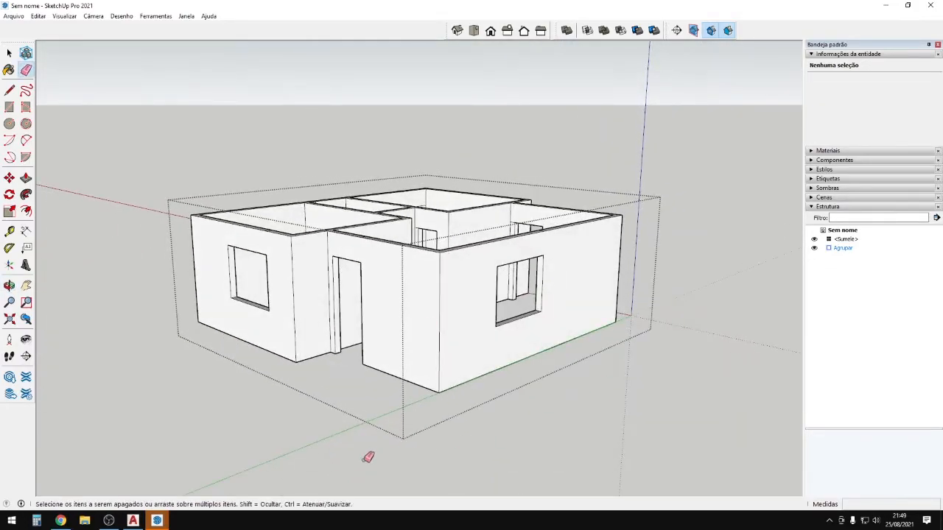
scroll(310, 311, "down", 2)
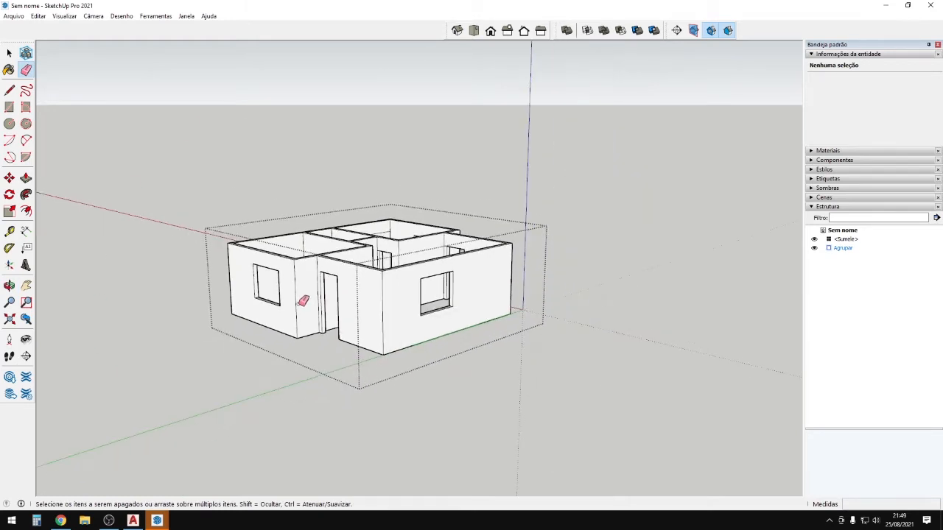
mouse_move(314, 254)
middle_mouse_down()
mouse_move(422, 406)
mouse_move(363, 403)
middle_mouse_up()
middle_click_drag(350, 236, 543, 439)
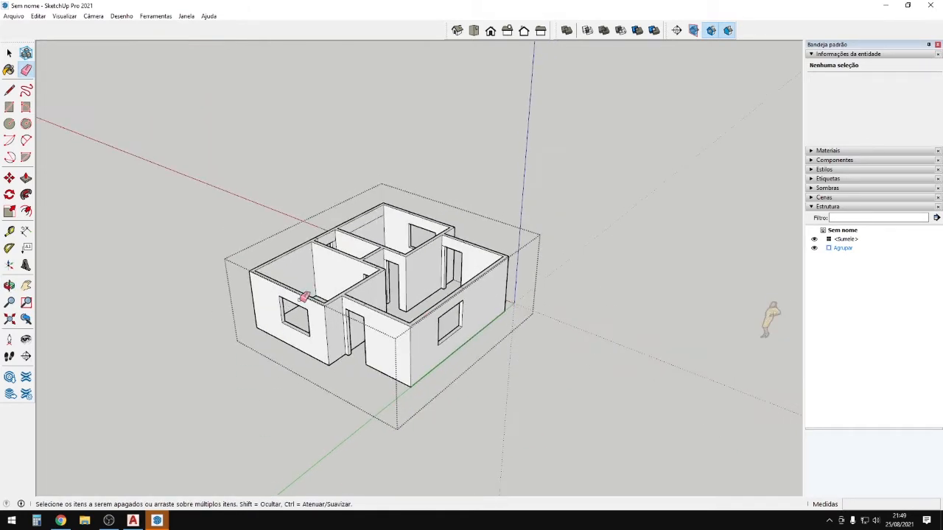
Review the walls from top-down, oblique and front-right viewpoints.
mouse_move(409, 360)
middle_mouse_down()
mouse_move(400, 320)
mouse_move(386, 312)
mouse_move(313, 416)
middle_mouse_up()
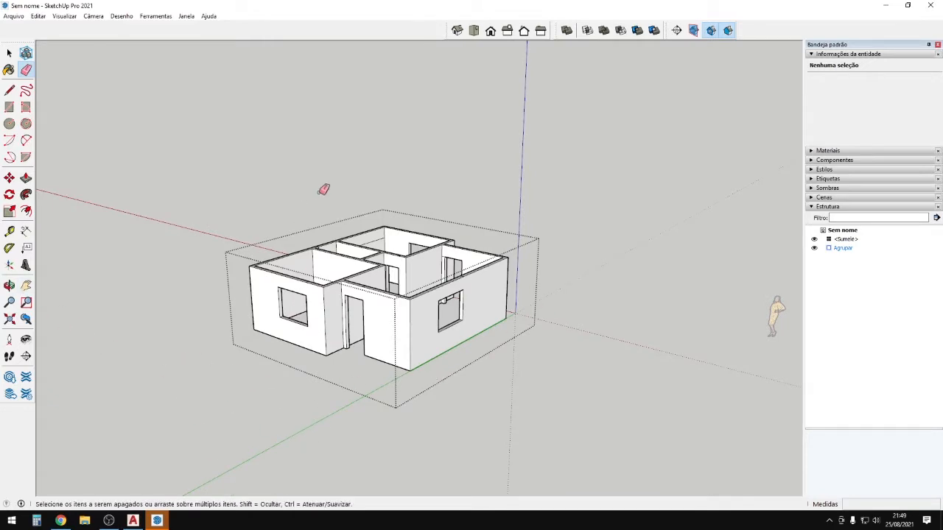
middle_click_drag(346, 335, 239, 310)
scroll(239, 310, "up", 2)
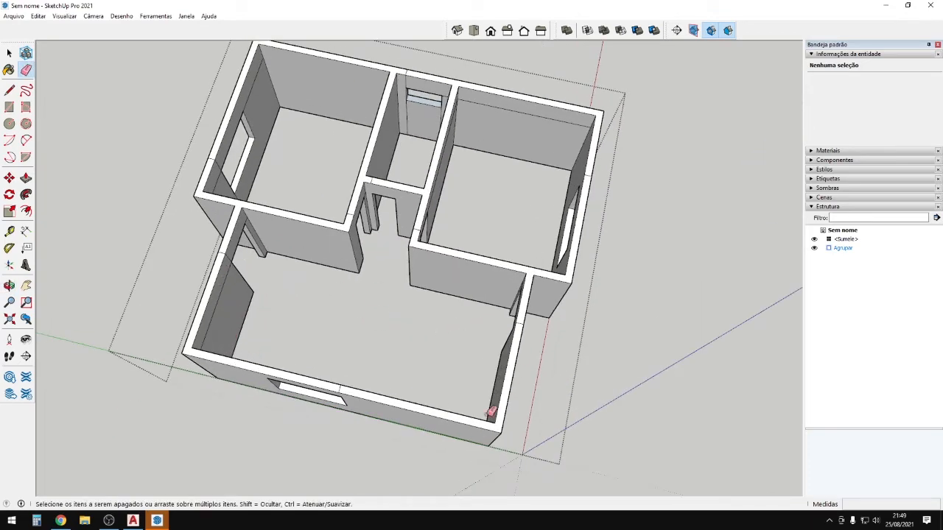
mouse_move(258, 330)
middle_mouse_down()
mouse_move(352, 287)
mouse_move(533, 249)
mouse_move(388, 354)
mouse_move(584, 293)
mouse_move(488, 352)
mouse_move(752, 322)
mouse_move(458, 358)
mouse_move(678, 326)
mouse_move(480, 381)
mouse_move(196, 362)
mouse_move(9, 286)
mouse_move(68, 420)
mouse_move(258, 383)
mouse_move(439, 332)
mouse_move(454, 217)
mouse_move(591, 276)
mouse_move(580, 286)
middle_mouse_up()
scroll(509, 293, "up", 2)
mouse_move(509, 293)
middle_mouse_down()
mouse_move(526, 326)
mouse_move(464, 339)
middle_mouse_up()
scroll(477, 162, "up", 1)
scroll(477, 162, "up", 3)
scroll(489, 212, "down", 3)
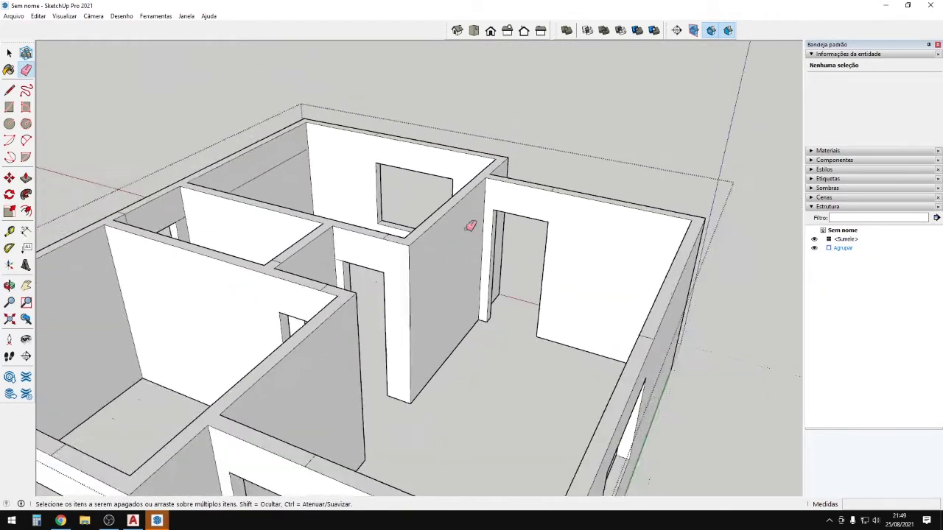
middle_click_drag(469, 225, 490, 345)
scroll(336, 263, "up", 3)
scroll(351, 276, "down", 3)
scroll(333, 326, "up", 3)
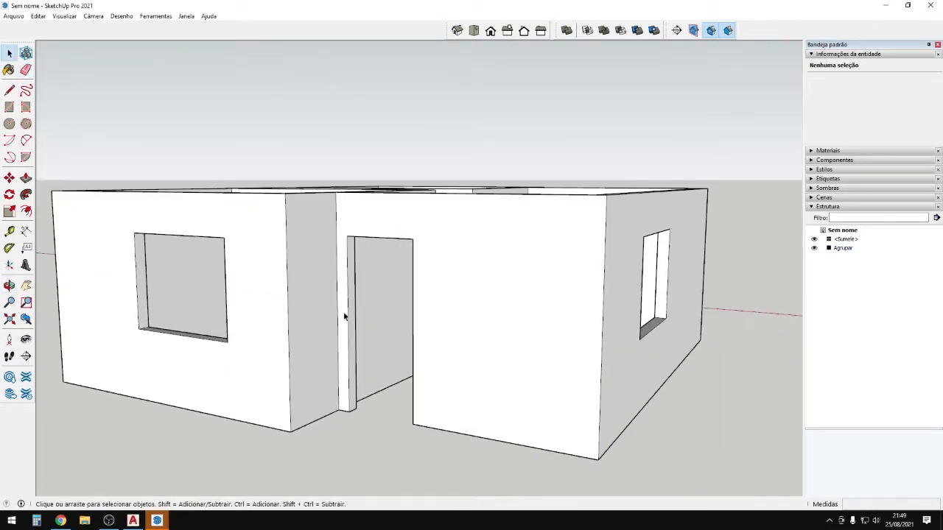
Select the house group to confirm in Entity Info it is a solid group.
left_click(340, 310)
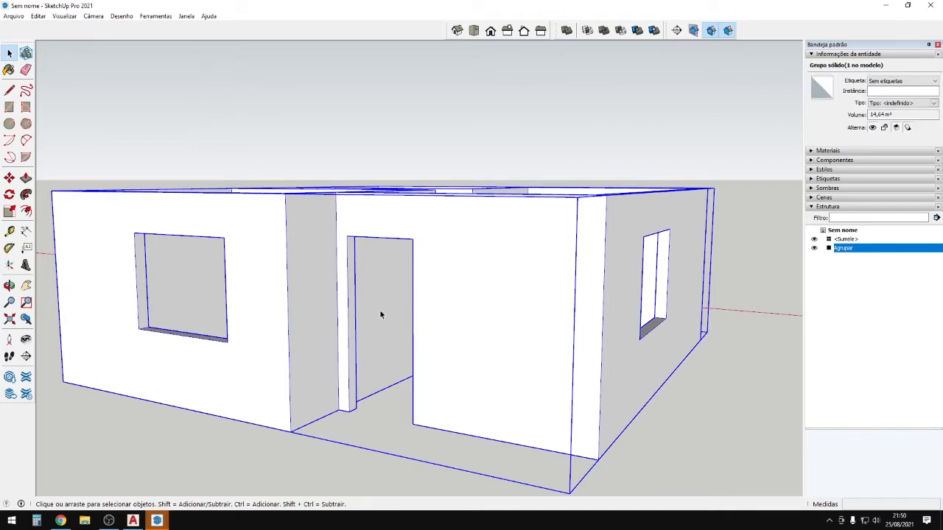
left_click(175, 129)
middle_click_drag(247, 286, 238, 313)
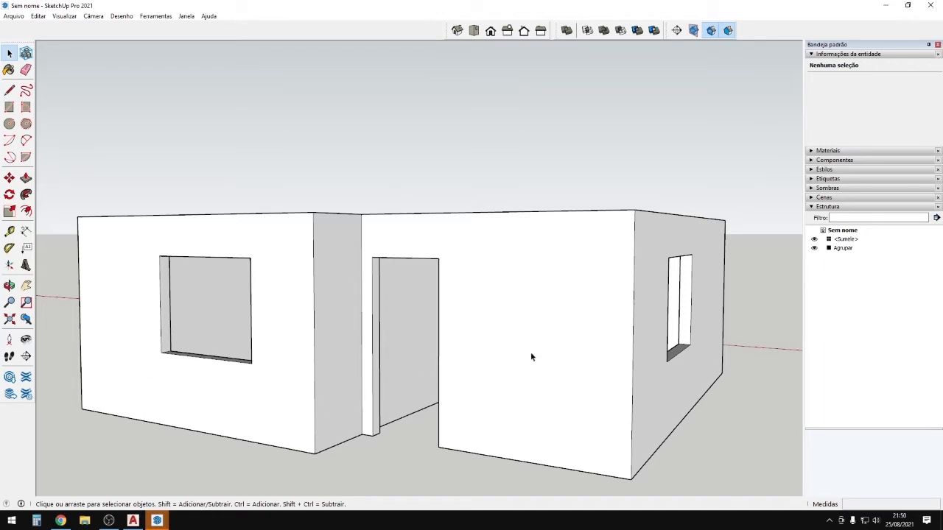
Orbit around the house from eye level to overhead, checking every side.
middle_click_drag(442, 455, 120, 412)
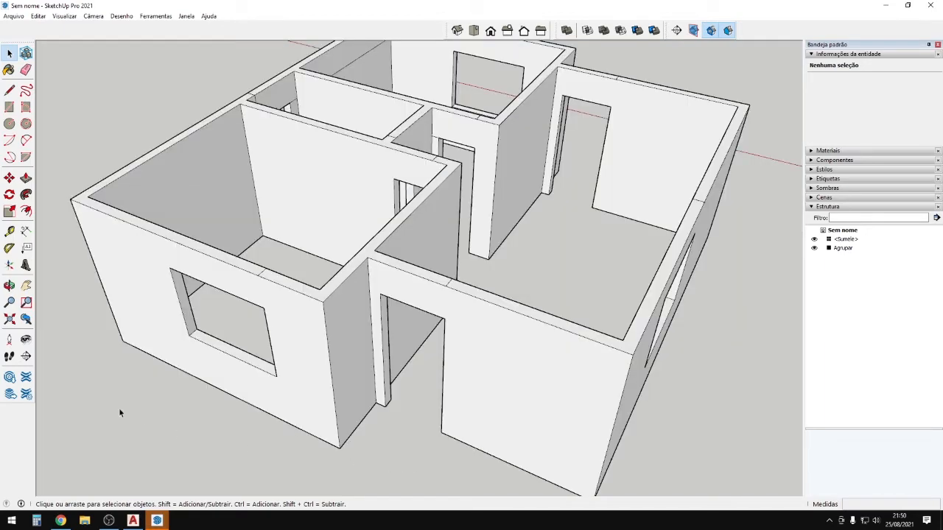
scroll(559, 295, "down", 1)
middle_click_drag(560, 331, 850, 337)
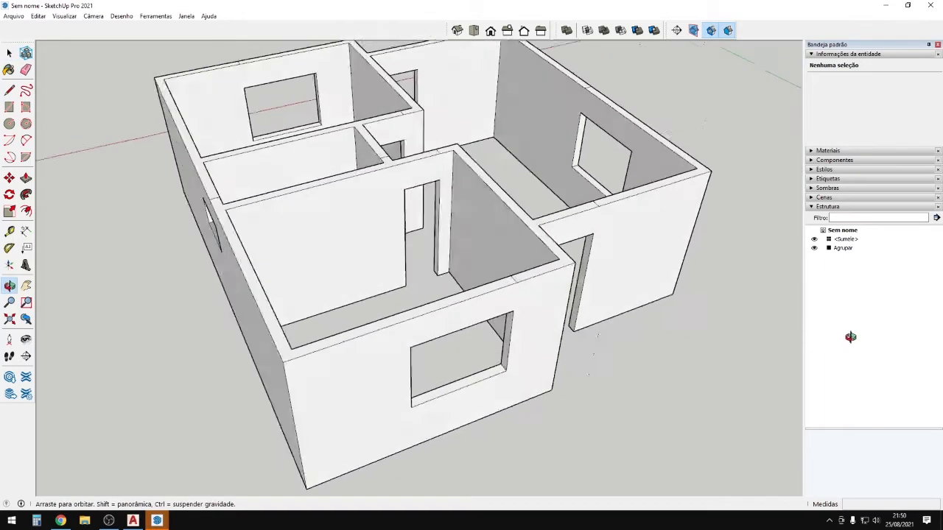
middle_click_drag(615, 333, 326, 141)
middle_click_drag(489, 184, 495, 309, "shift")
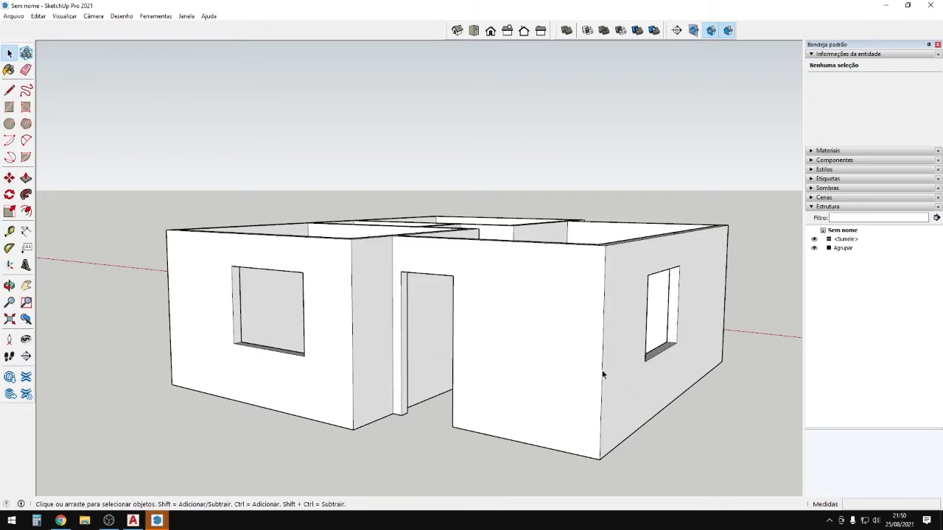
middle_click_drag(603, 376, 796, 352)
scroll(580, 236, "up", 3)
middle_click_drag(421, 361, 509, 376)
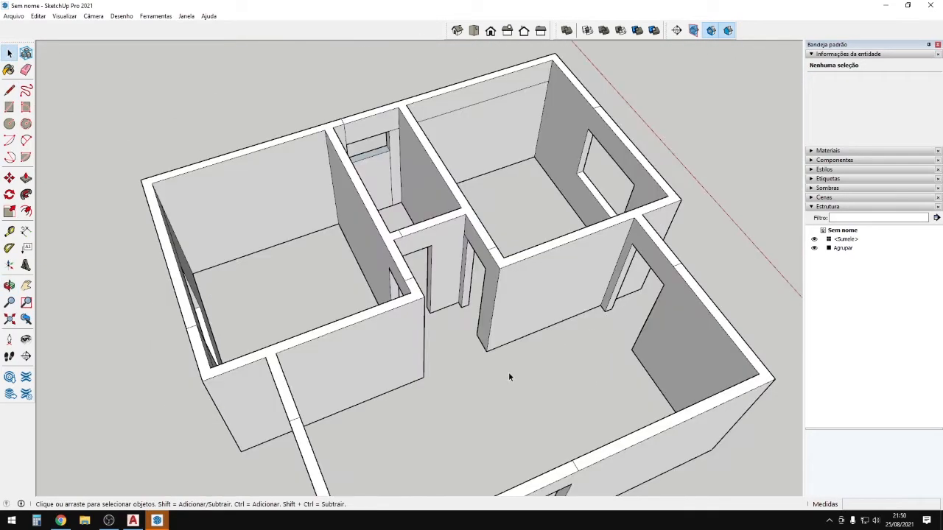
middle_click_drag(184, 206, 553, 336)
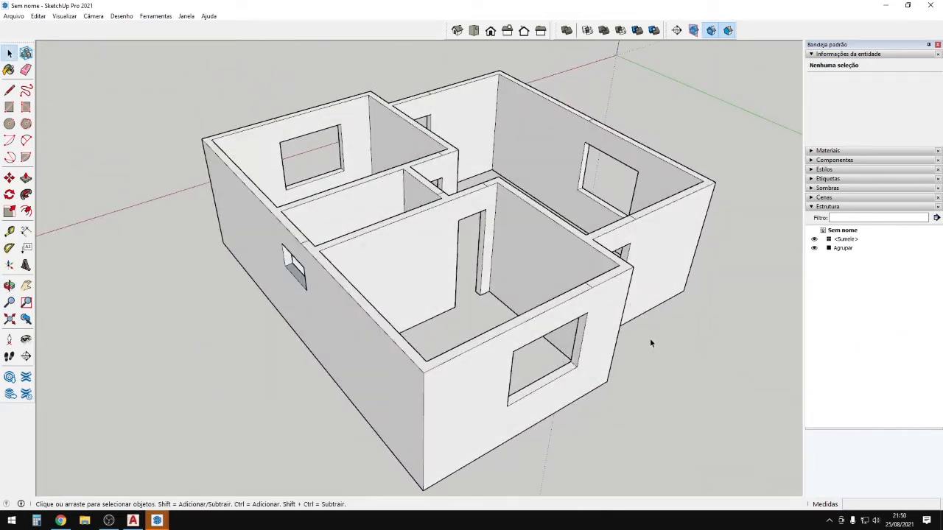
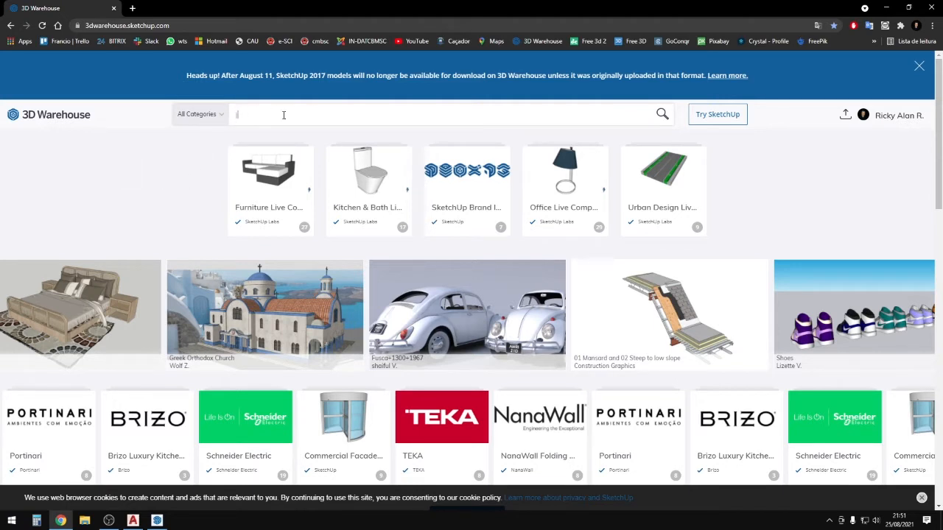
Search 3D Warehouse for 'janela' and show the MODELS results.
scroll(192, 190, "down", 5)
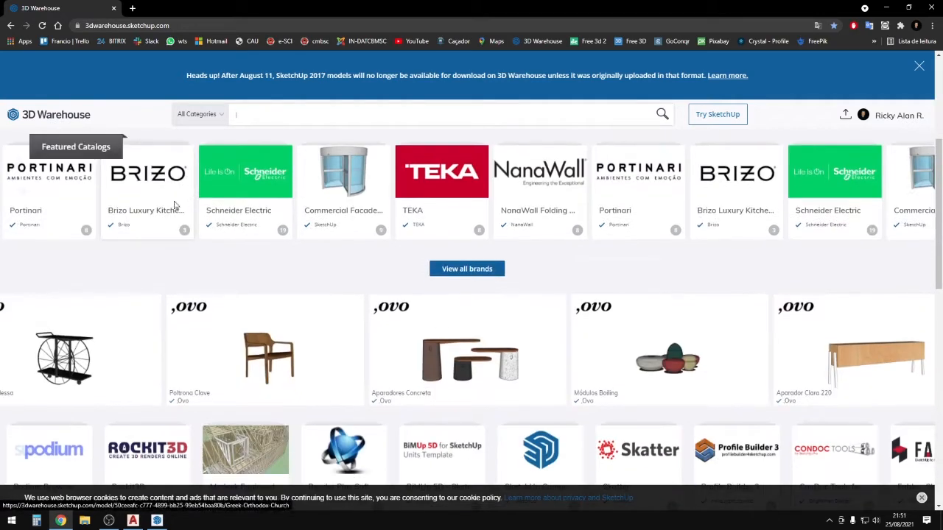
scroll(457, 246, "up", 5)
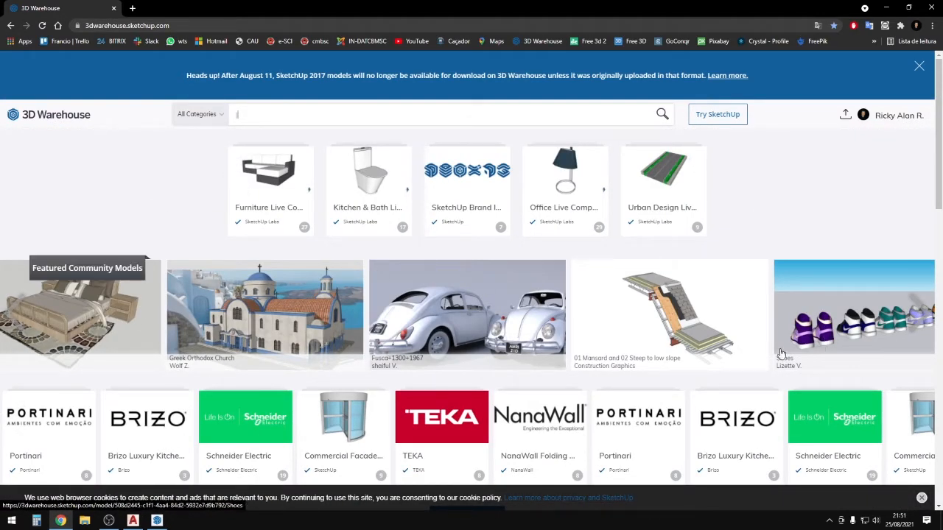
scroll(515, 324, "down", 2)
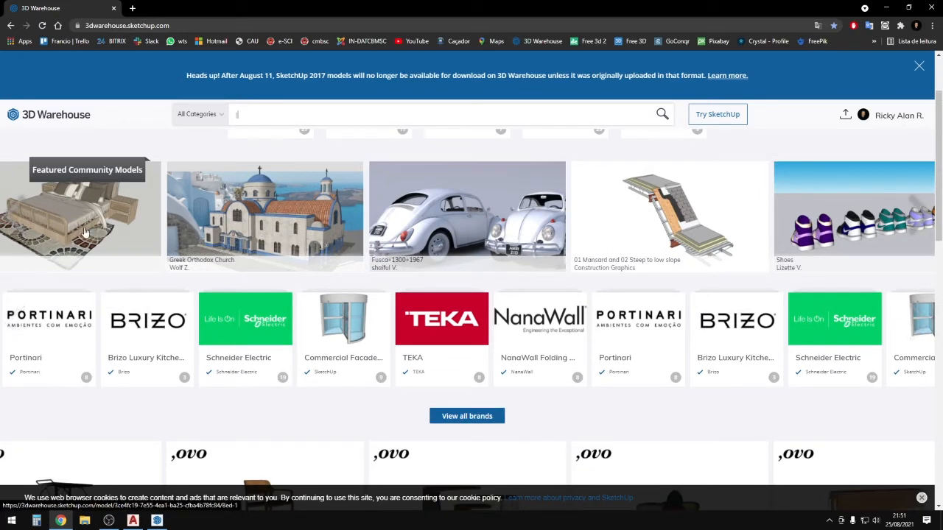
scroll(116, 238, "down", 5)
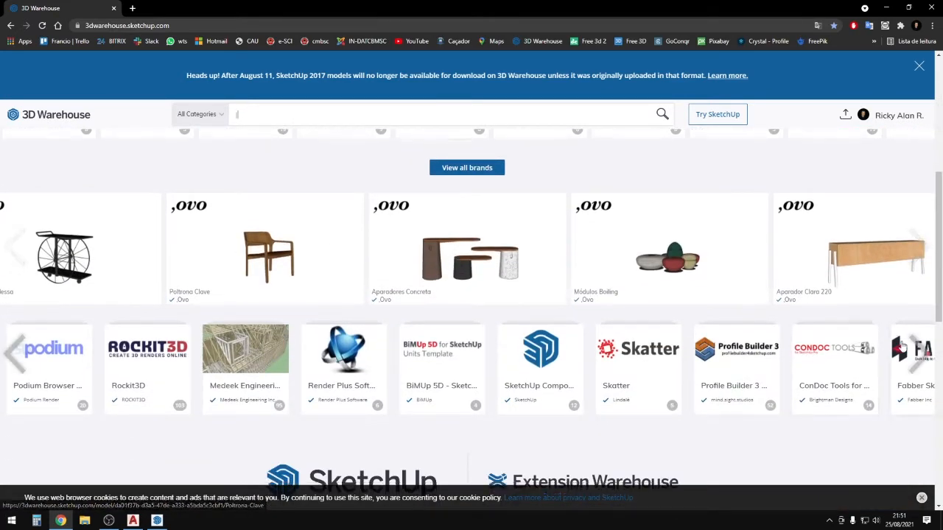
scroll(902, 347, "down", 3)
scroll(533, 322, "up", 10)
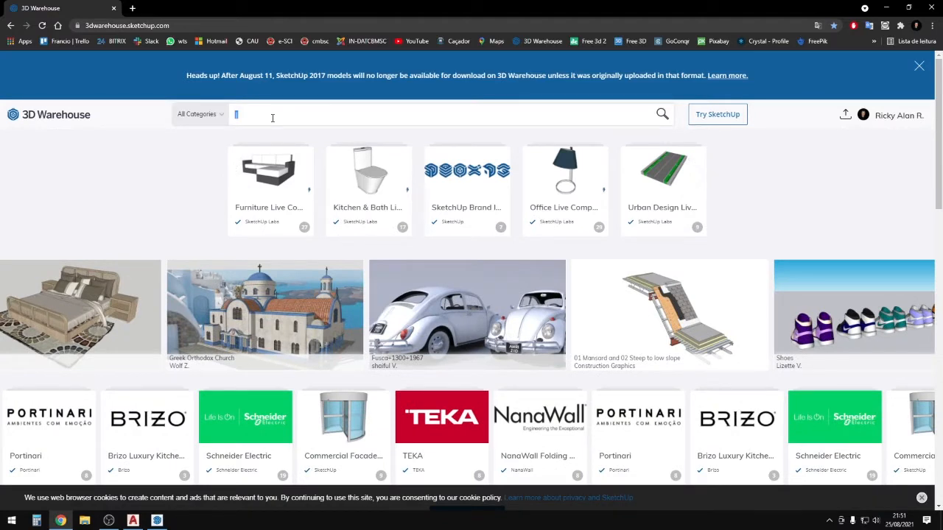
key("Return")
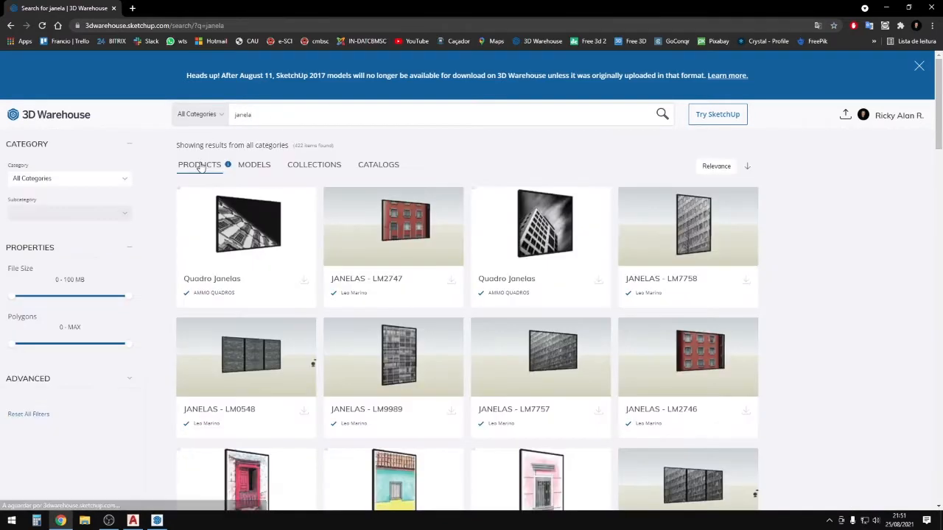
left_click(254, 165)
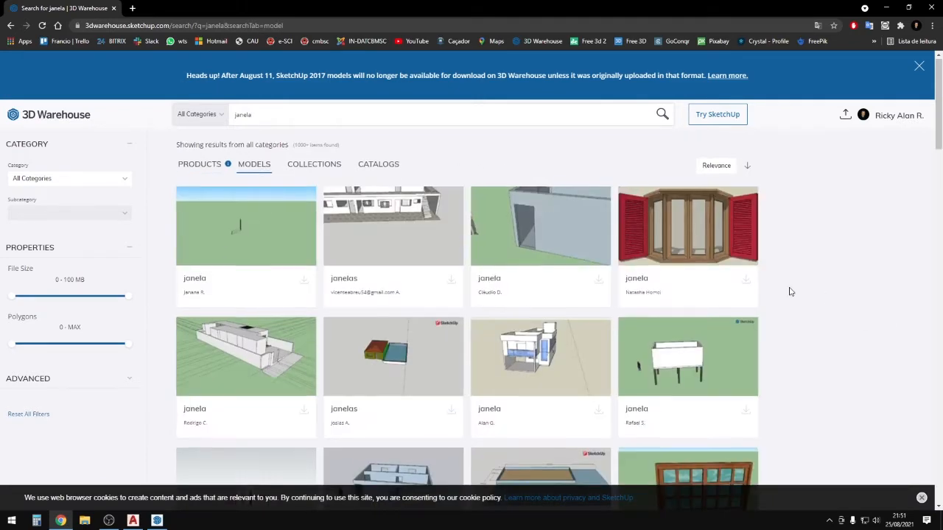
Browse the janela model results for a white sliding window.
scroll(796, 280, "down", 2)
scroll(748, 204, "down", 3)
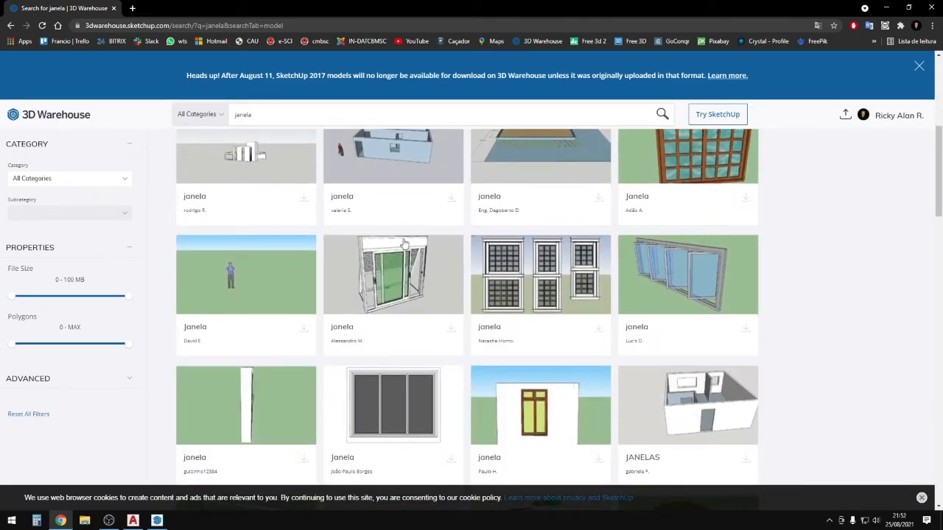
scroll(398, 228, "down", 2)
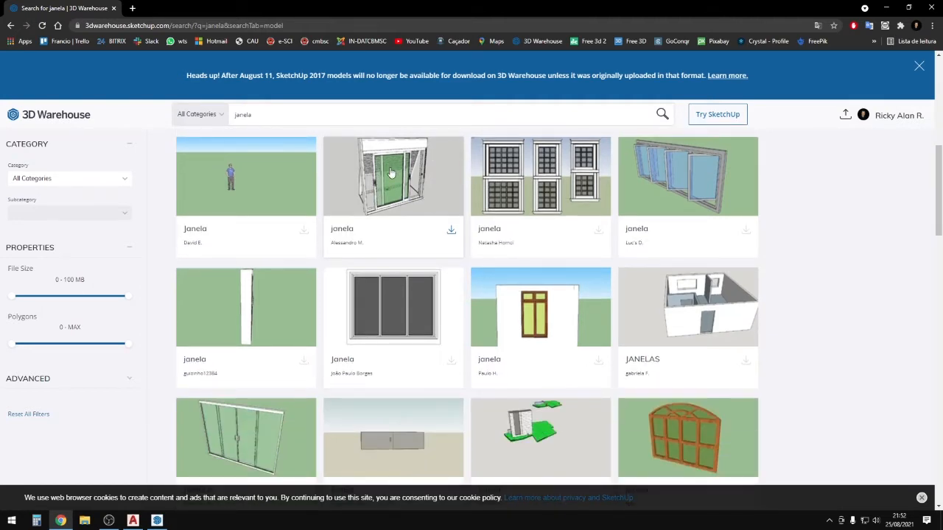
scroll(393, 208, "down", 2)
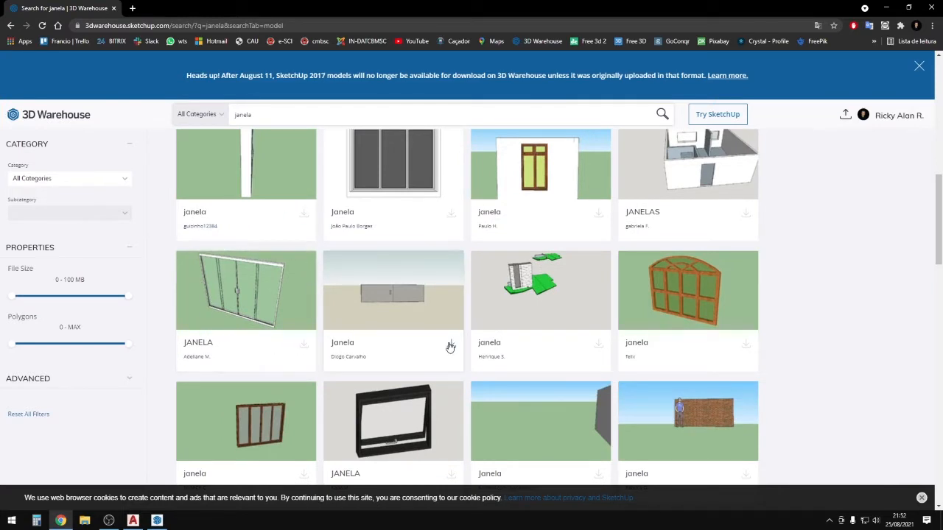
scroll(545, 374, "down", 2)
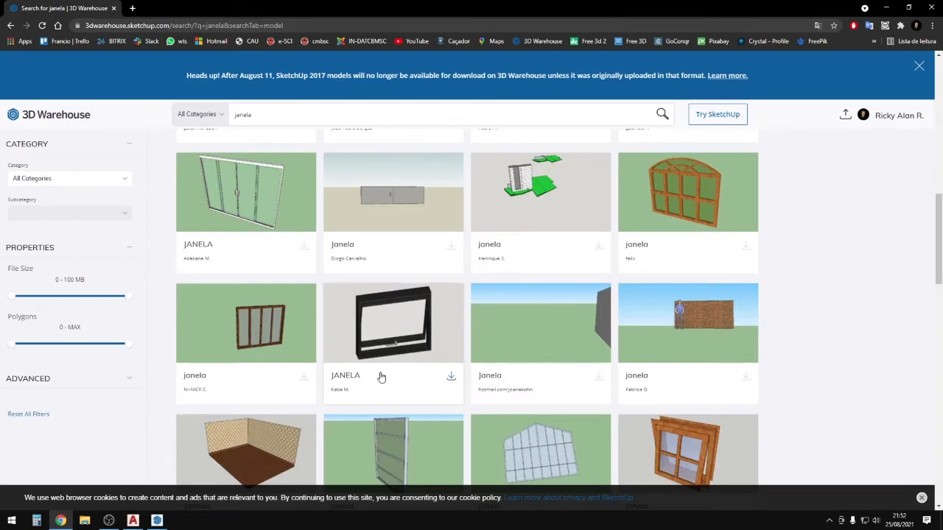
scroll(400, 302, "down", 5)
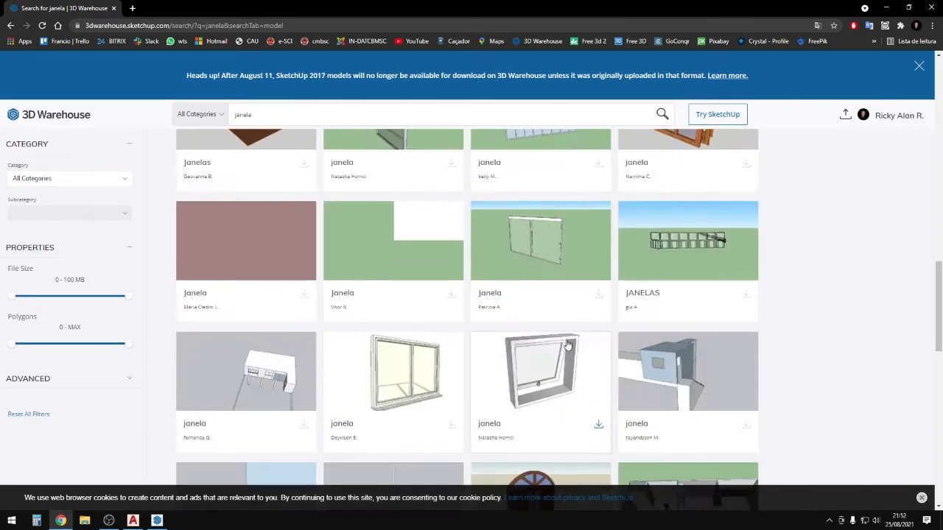
scroll(434, 337, "down", 4)
scroll(535, 362, "down", 3)
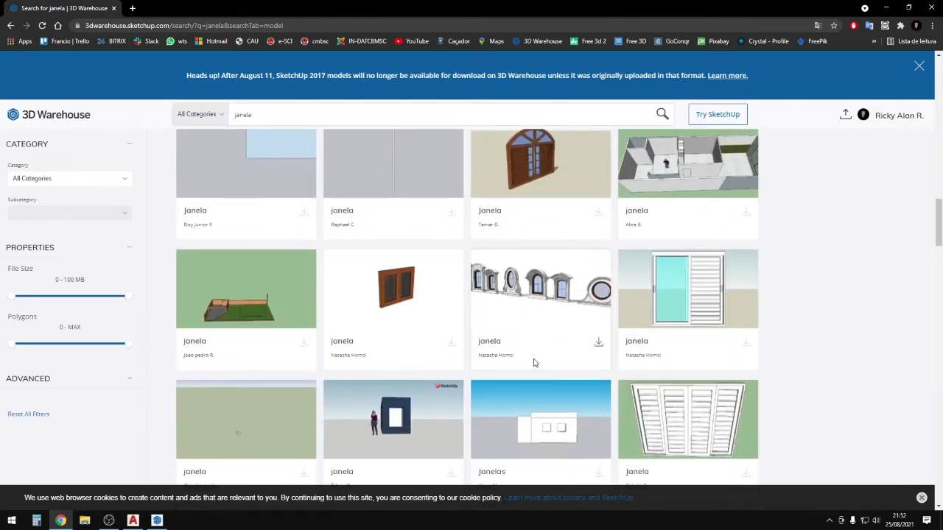
scroll(465, 311, "down", 4)
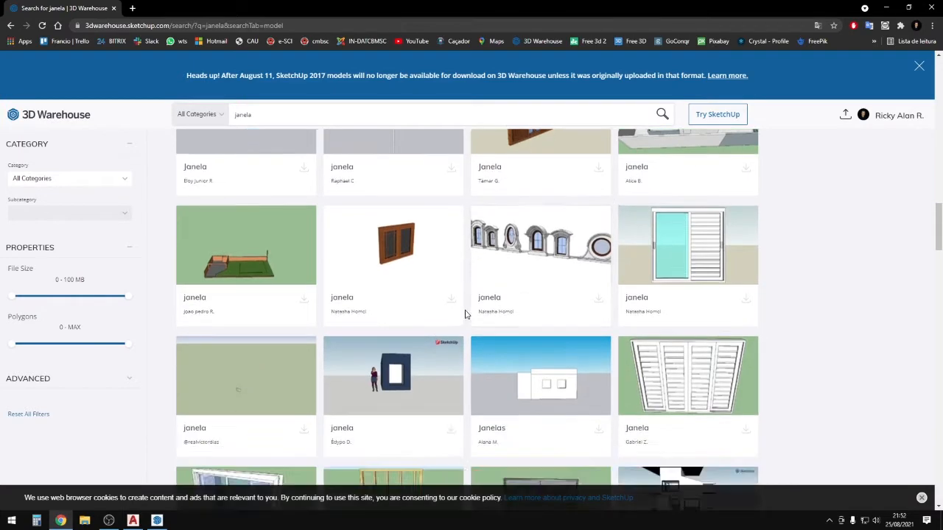
scroll(471, 364, "down", 3)
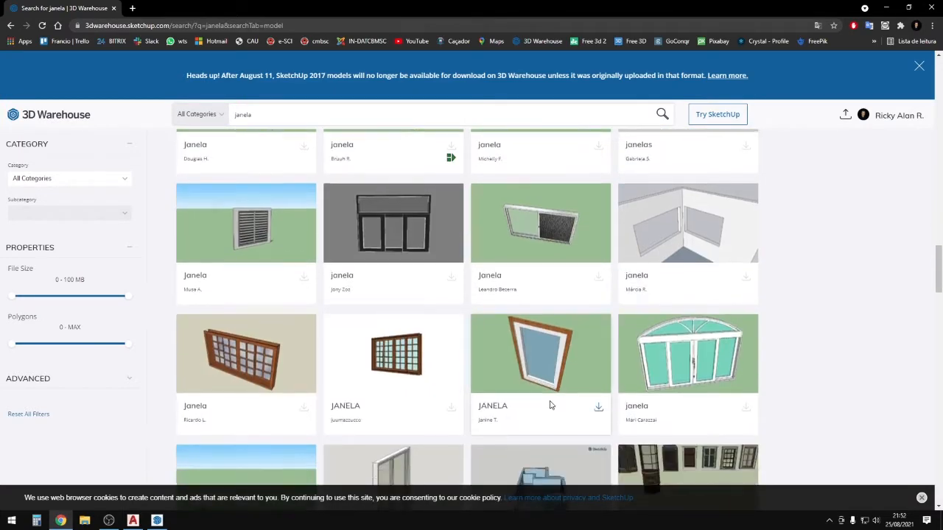
scroll(516, 387, "down", 2)
scroll(552, 386, "up", 2)
scroll(652, 390, "down", 5)
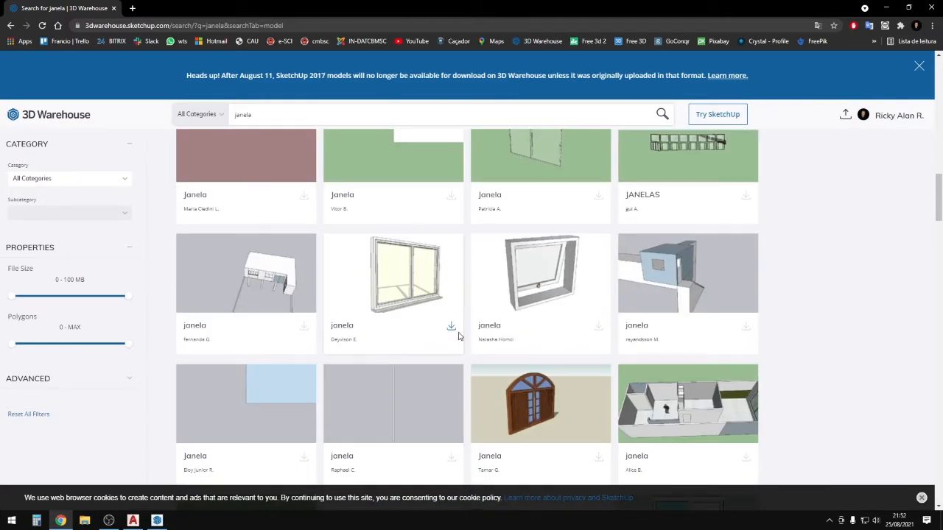
Download the sliding window as a SketchUp 2021 model and open it.
left_click(452, 327)
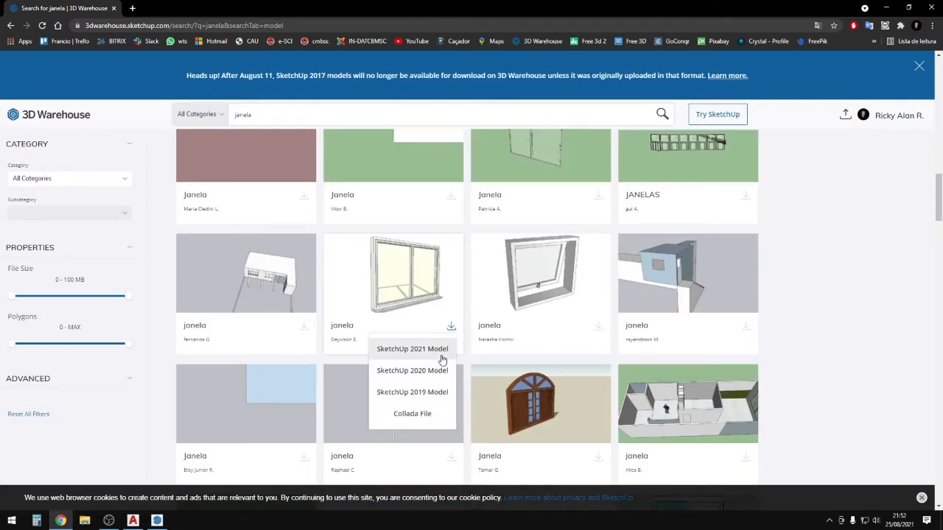
left_click(427, 349)
left_click(54, 501)
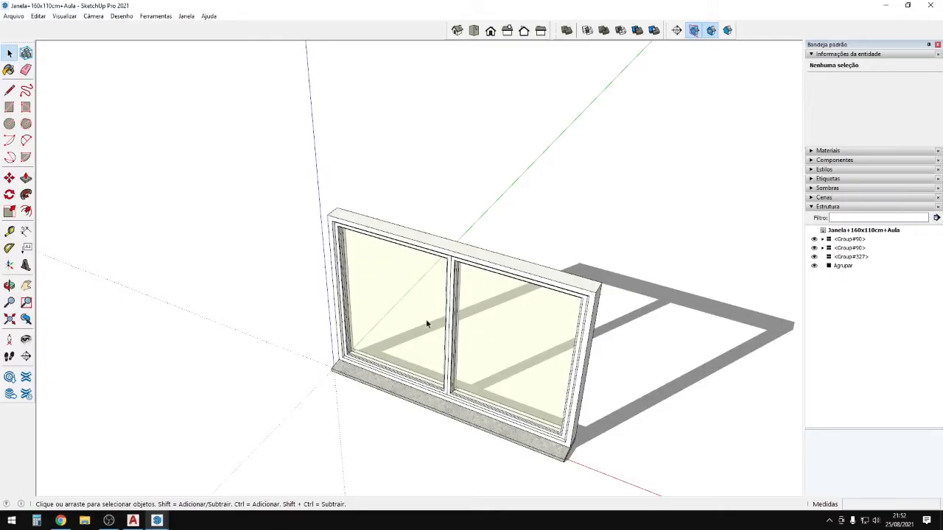
left_click(425, 319)
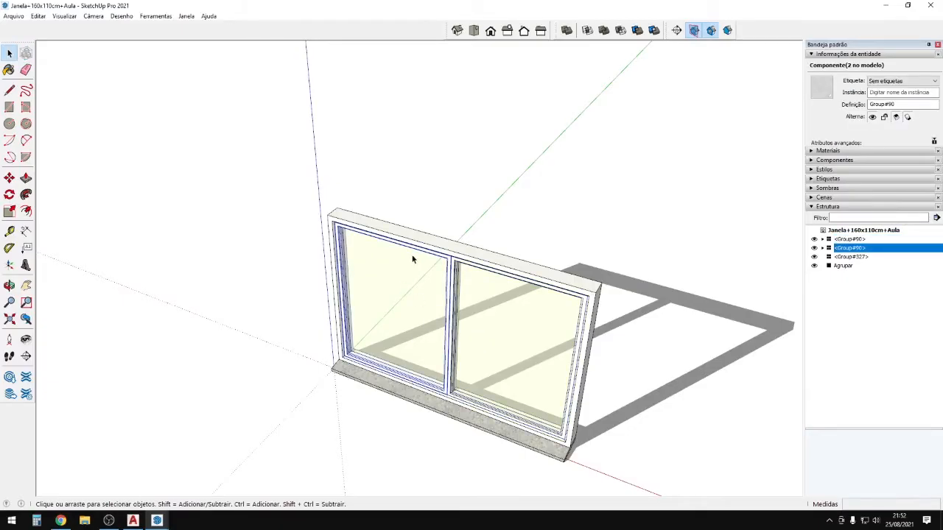
Group the window's sash, frame and sill parts, then make the group a component named 'janela'.
left_click(452, 406)
scroll(315, 322, "down", 3)
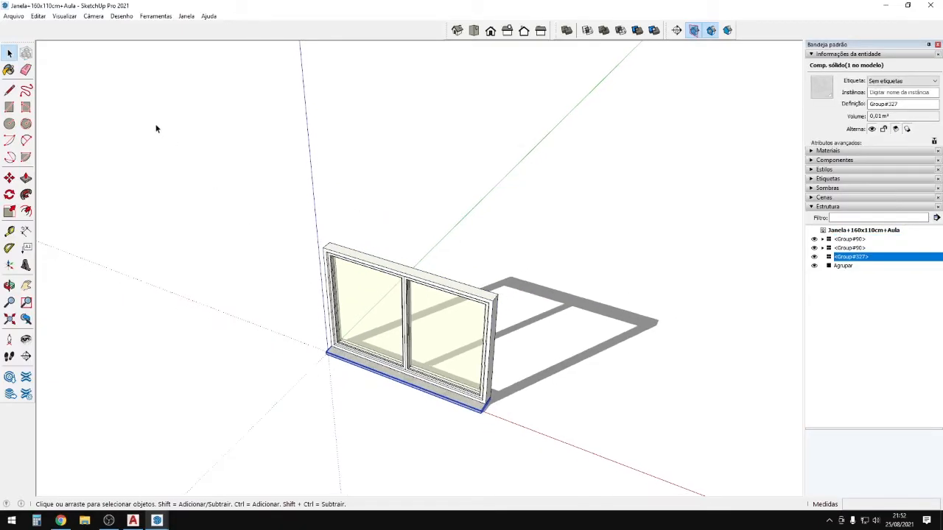
left_click_drag(155, 129, 668, 481)
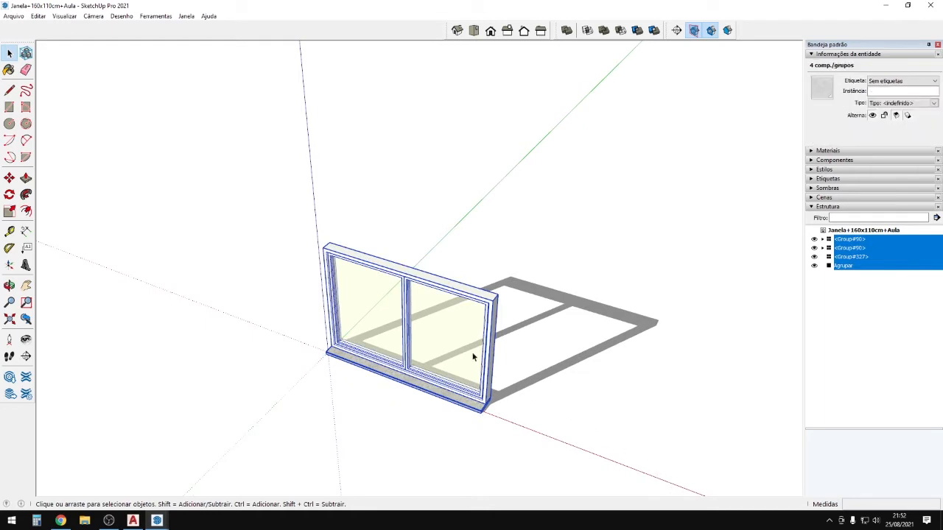
right_click(452, 339)
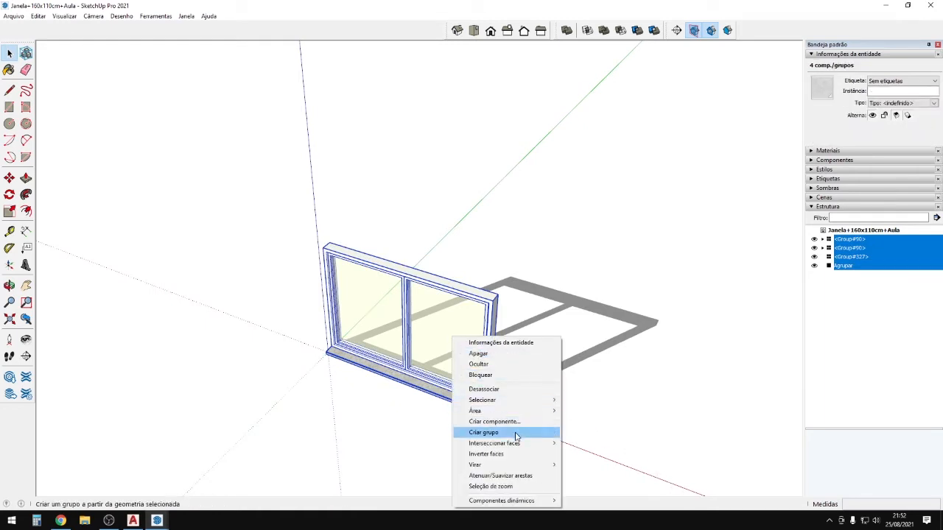
left_click(516, 432)
right_click(453, 339)
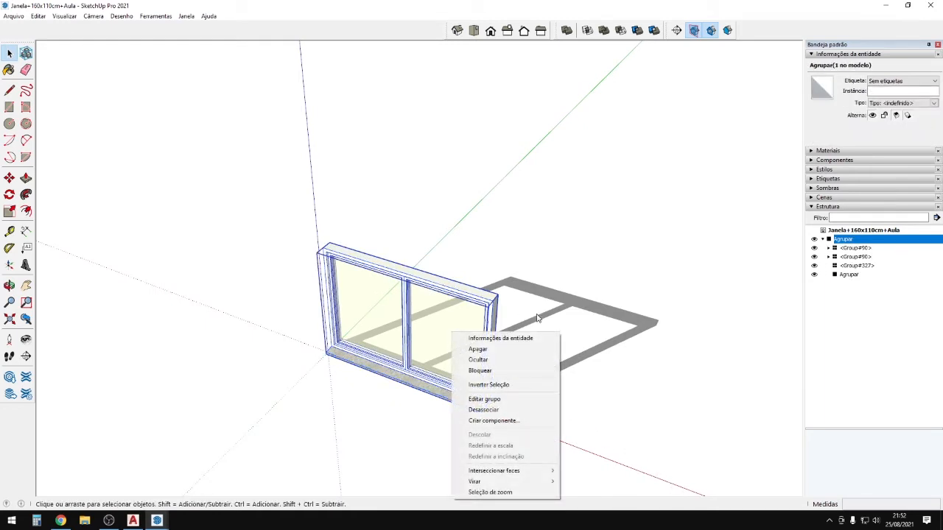
left_click(530, 423)
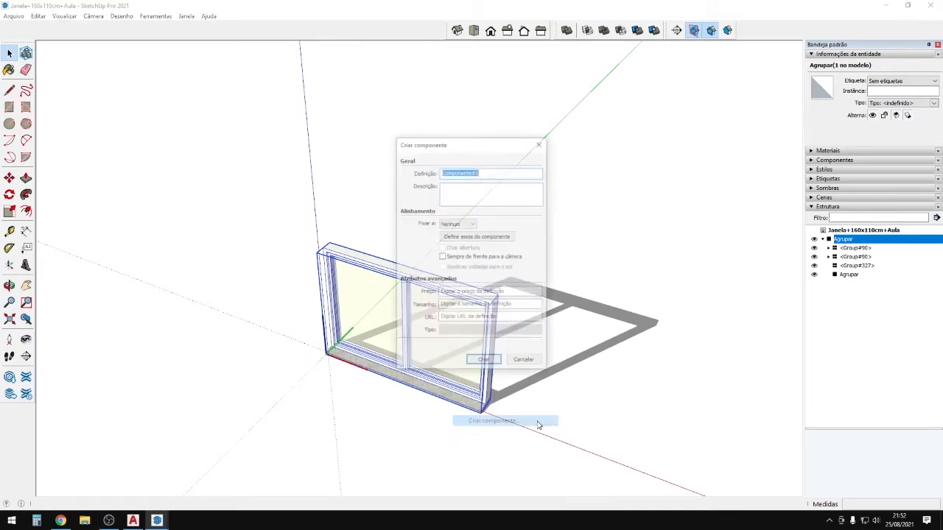
left_click(483, 362)
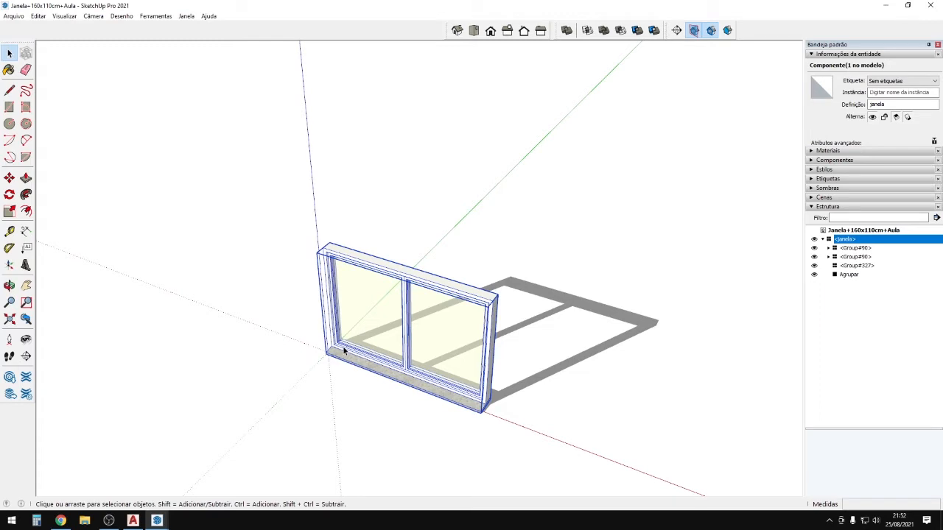
left_click(156, 520)
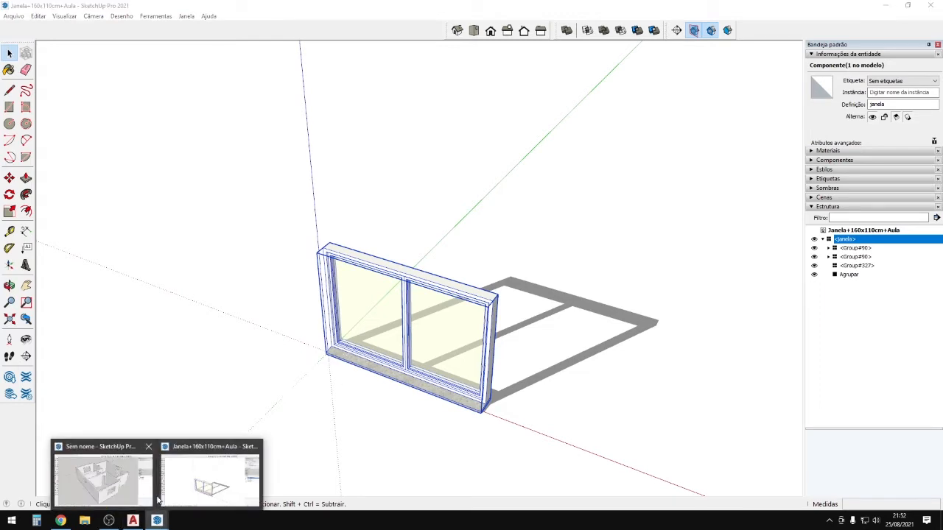
Paste the janela window into the untitled house model.
left_click(155, 497)
middle_click_drag(498, 373, 288, 487)
key("ctrl+v")
scroll(289, 486, "up", 3)
scroll(318, 458, "up", 2)
Resize the pasted window along the green axis and move it into the wall opening corner.
key("s")
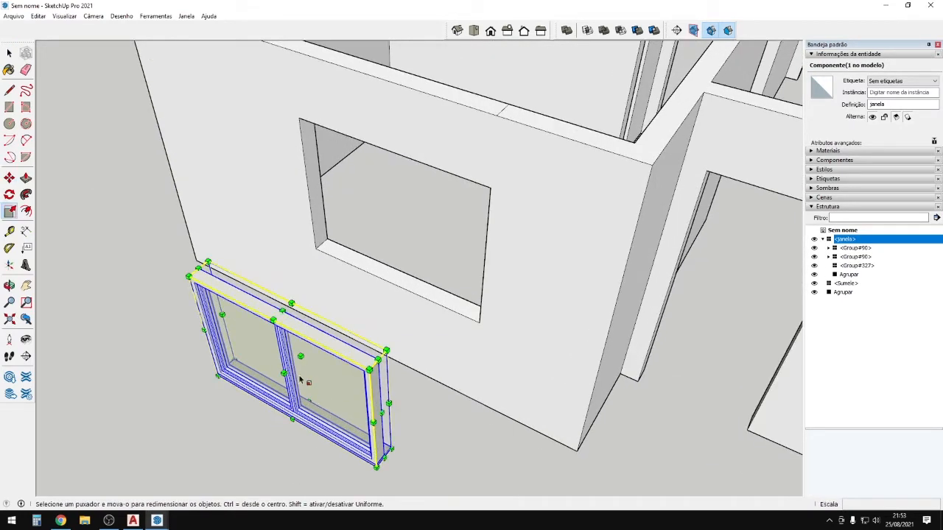
left_click_drag(283, 373, 316, 345)
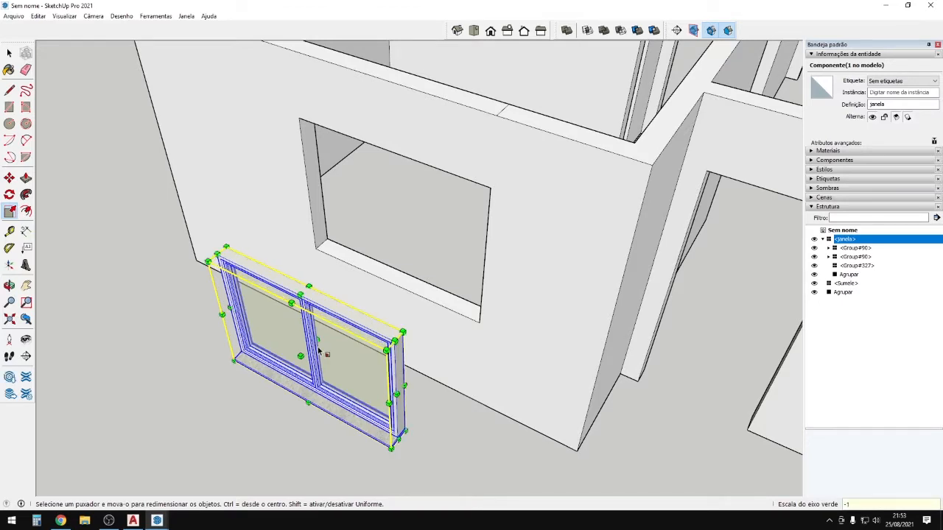
key("m")
scroll(415, 436, "up", 3)
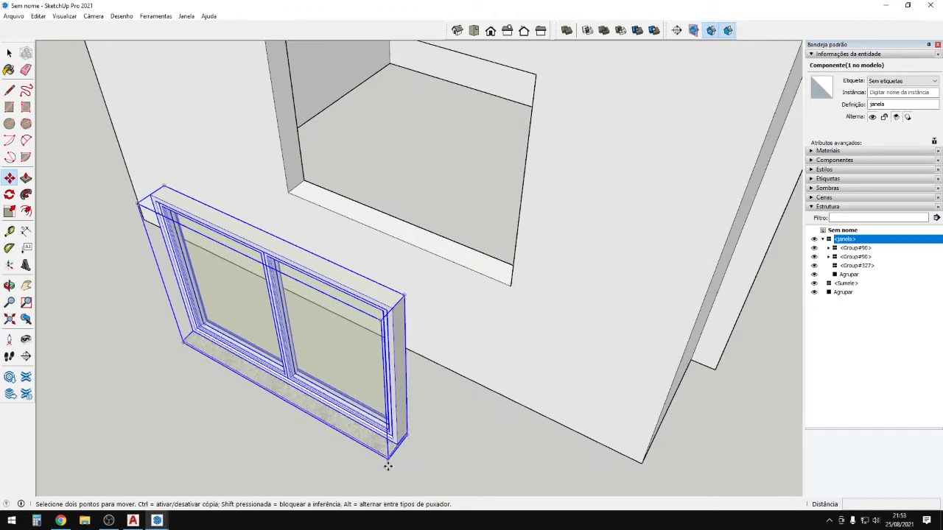
left_click(390, 461)
scroll(508, 274, "up", 2)
left_click(510, 301)
scroll(459, 285, "down", 5)
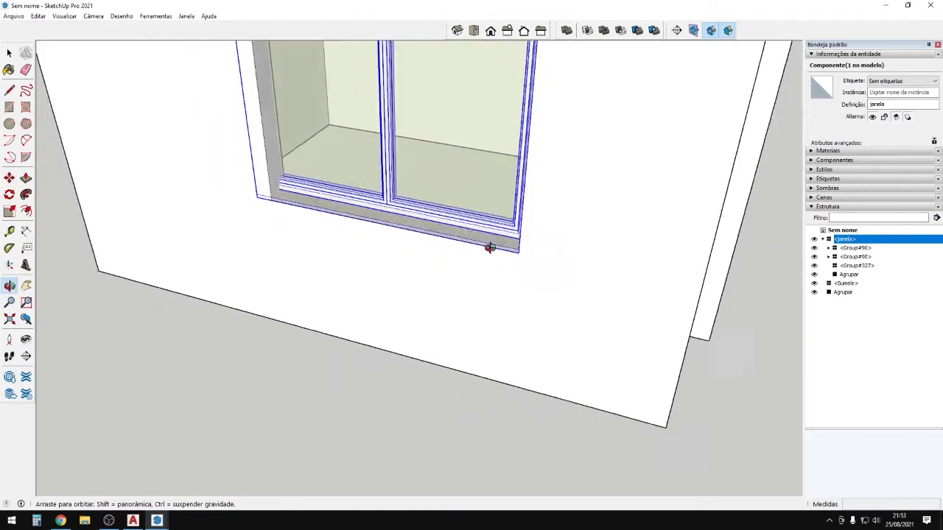
scroll(295, 103, "up", 1)
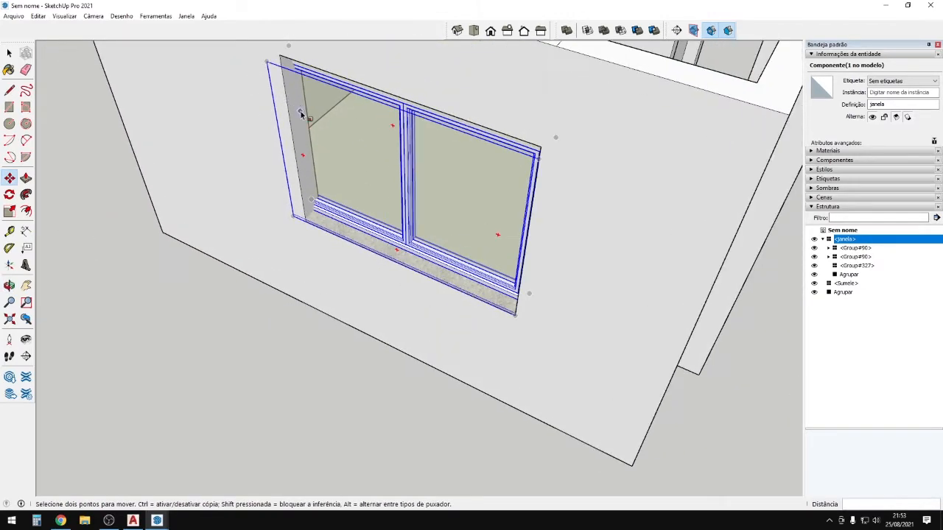
Stretch the window from its top grip to 1.06 vertically.
key("s")
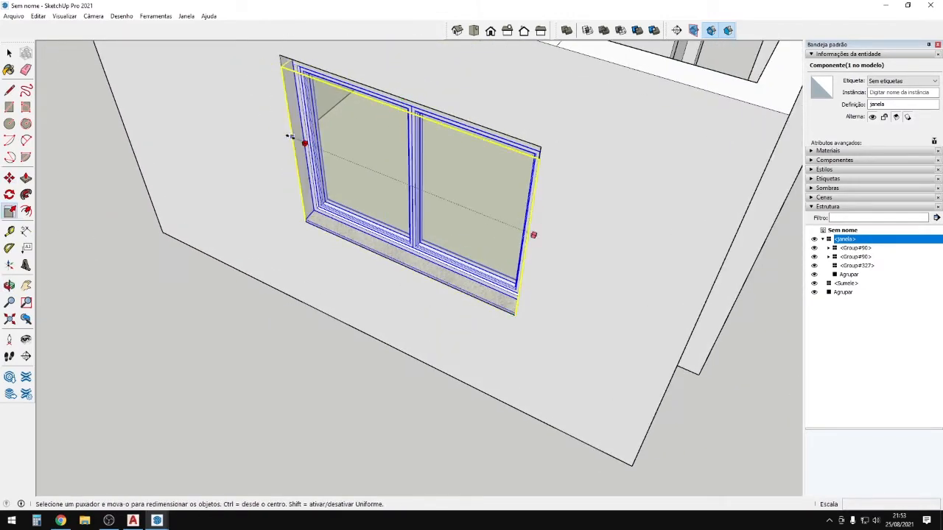
mouse_move(291, 136)
left_mouse_down()
mouse_move(265, 127)
mouse_move(300, 141)
left_mouse_up()
middle_click_drag(329, 137, 485, 75)
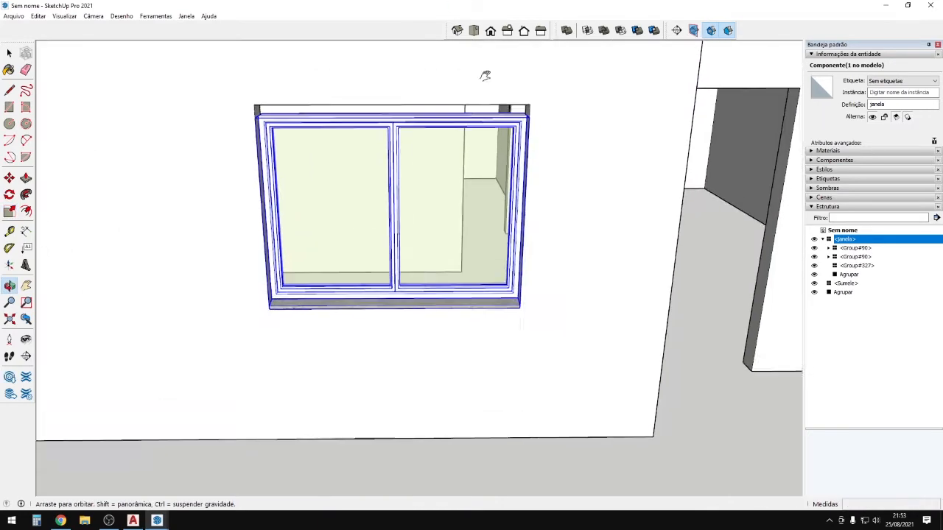
scroll(398, 182, "up", 3)
left_click_drag(381, 163, 380, 149)
scroll(457, 173, "down", 4)
middle_click_drag(427, 287, 316, 275)
scroll(504, 268, "down", 3)
key("space")
Reselect the window and view its inner side from above.
left_click(361, 464)
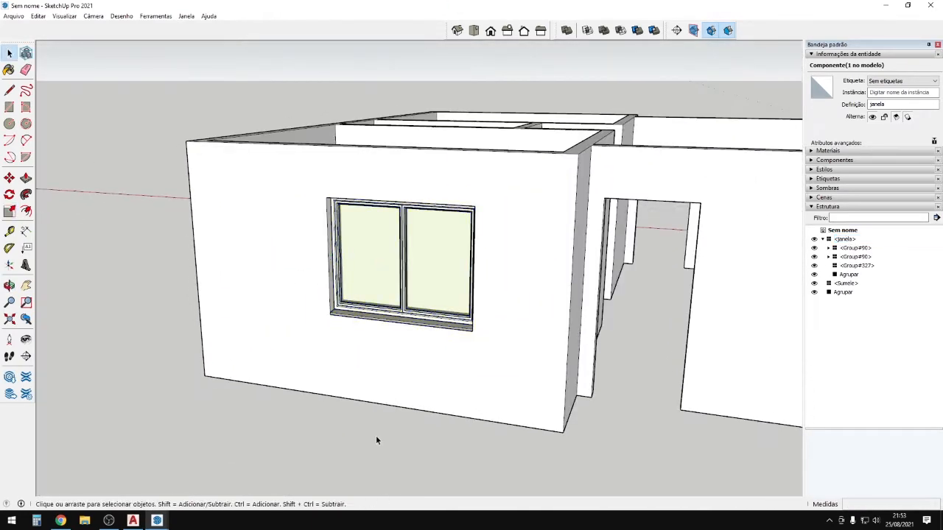
left_click(460, 327)
scroll(463, 332, "up", 3)
middle_click_drag(463, 332, 206, 303)
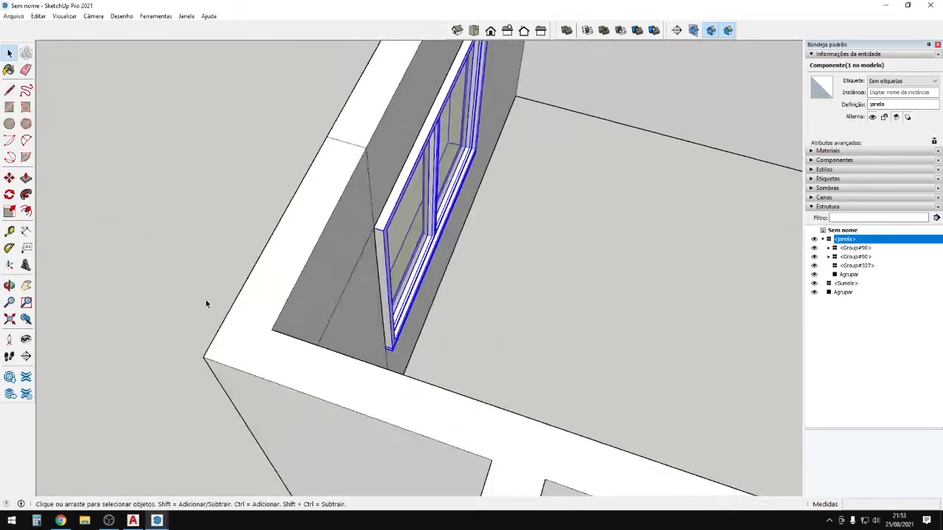
scroll(480, 153, "up", 3)
middle_click_drag(481, 153, 526, 300)
scroll(357, 338, "up", 1)
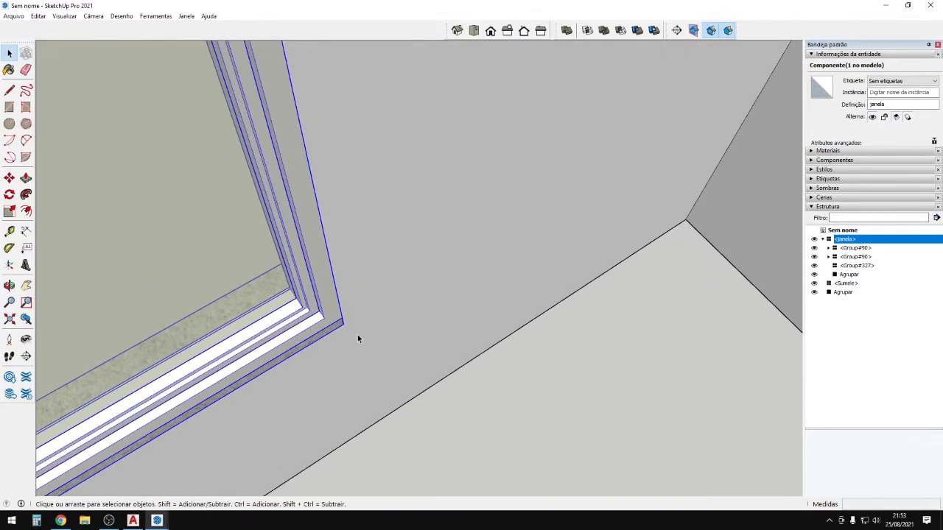
Move the window so its corner snaps onto the opening's corner, then check from outside.
key("m")
left_click(344, 322)
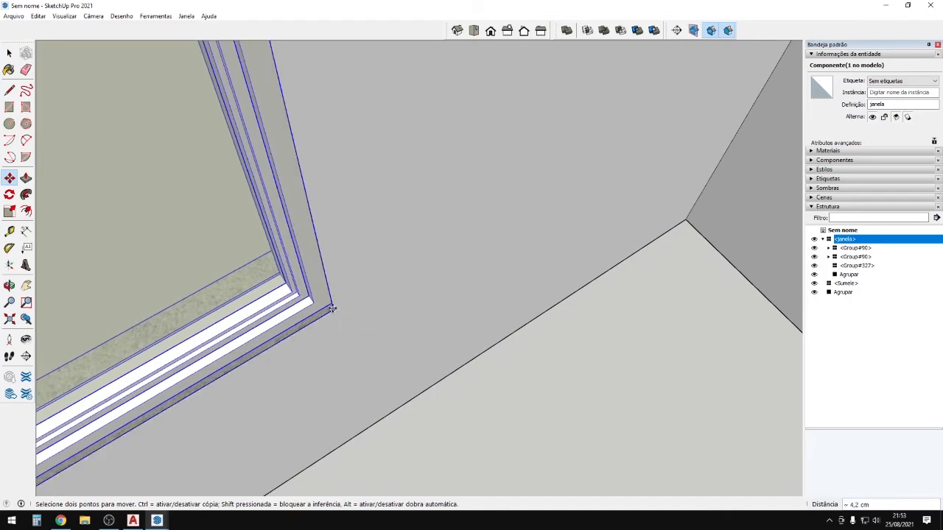
left_click(332, 309)
scroll(357, 258, "down", 4)
middle_click_drag(358, 258, 900, 169)
scroll(594, 287, "down", 1)
middle_click_drag(593, 287, 263, 257)
scroll(440, 296, "up", 3)
key("space")
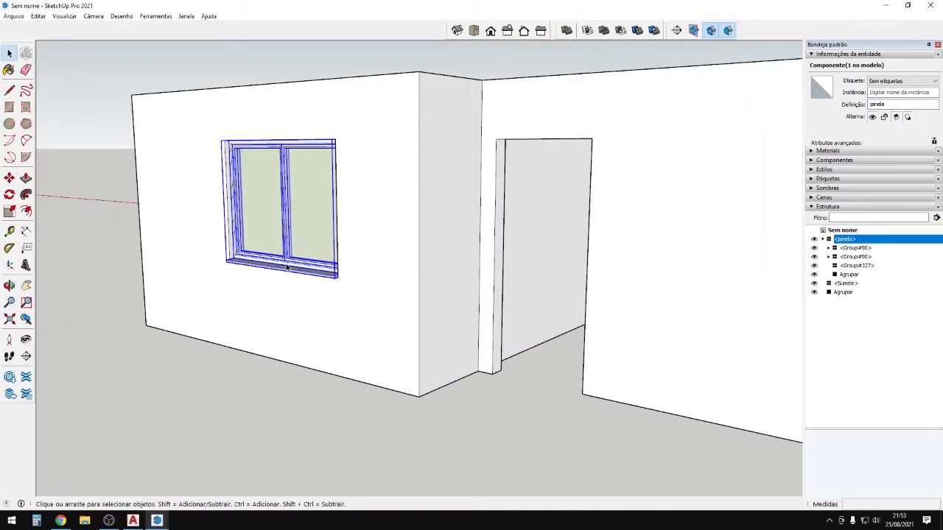
scroll(398, 377, "down", 4)
middle_click_drag(398, 377, 336, 386)
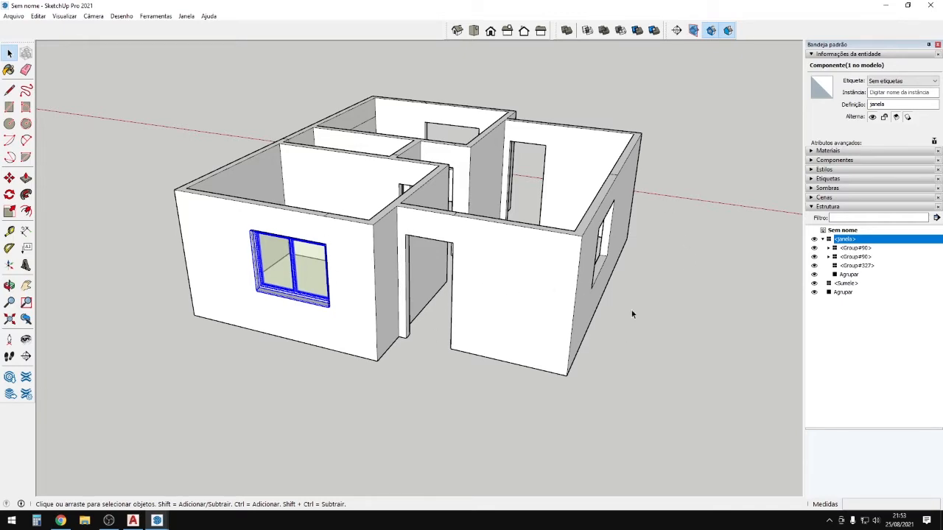
middle_click_drag(356, 173, 363, 307)
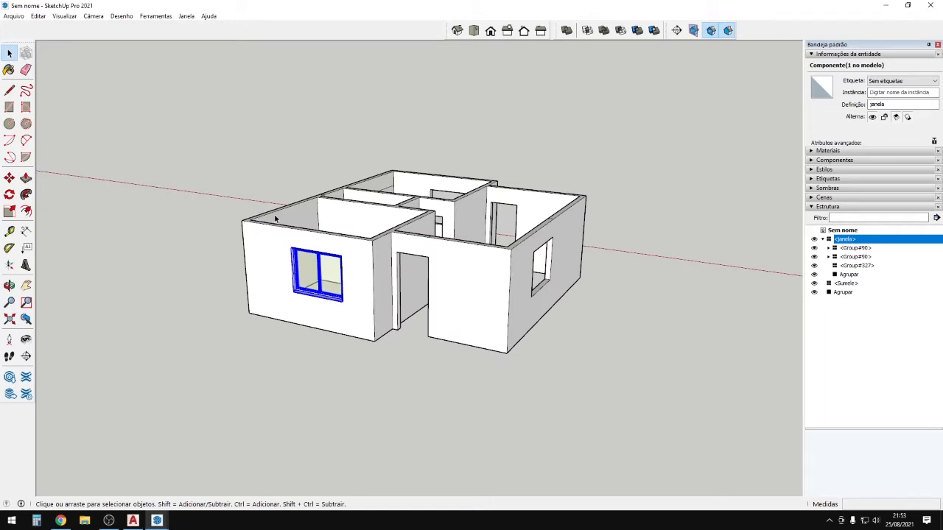
scroll(341, 309, "up", 5)
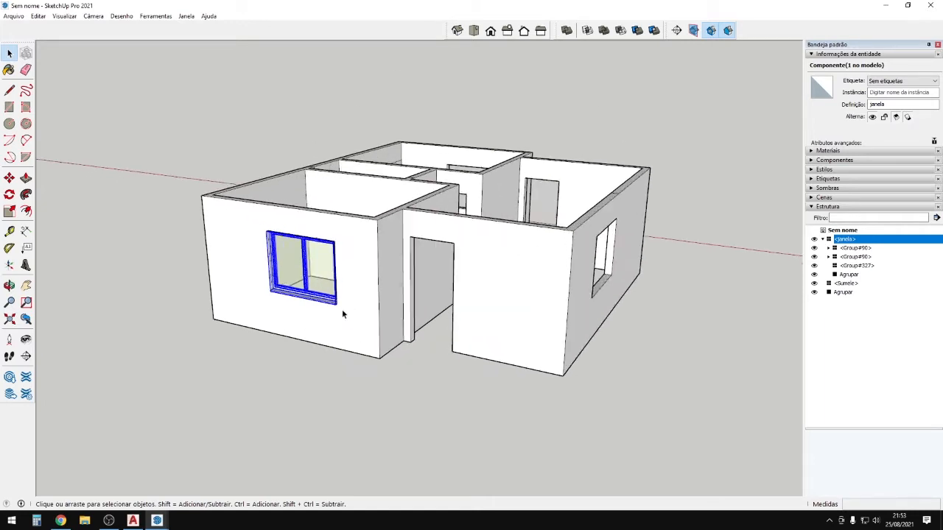
scroll(322, 278, "up", 6)
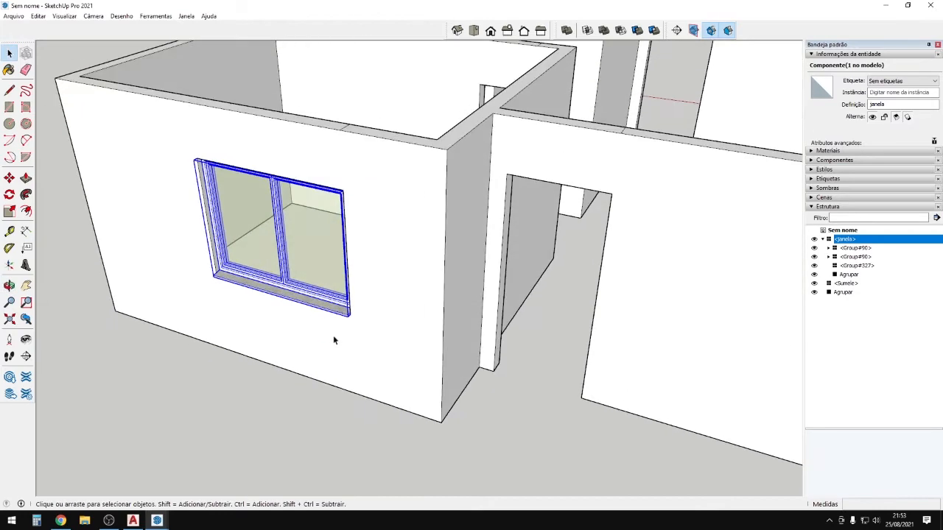
Place a trial copy of the window in the door opening.
scroll(184, 265, "up", 3)
key("m")
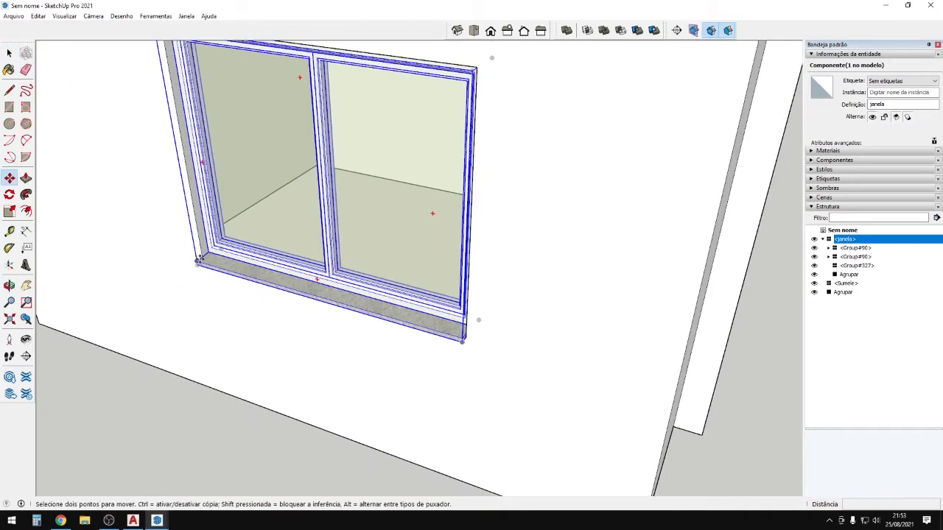
left_click(199, 260)
key("ctrl")
scroll(199, 262, "down", 6)
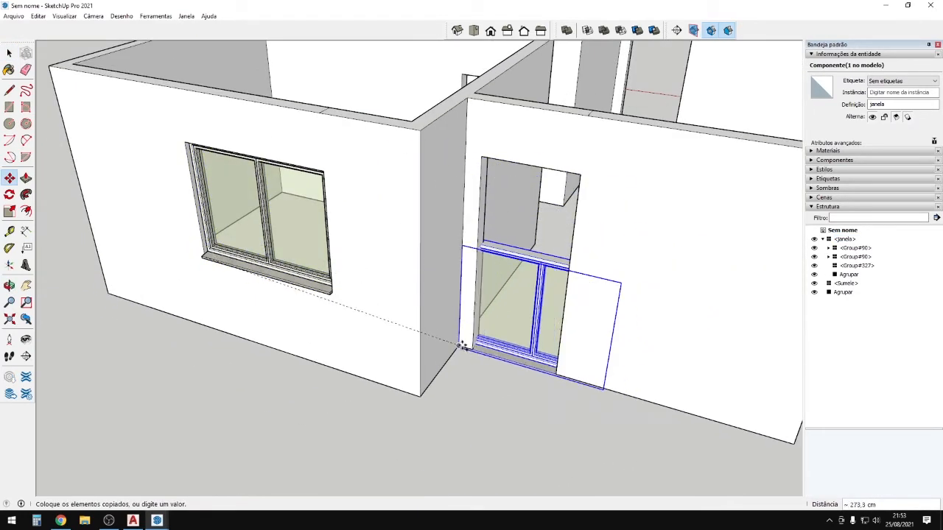
left_click(473, 351)
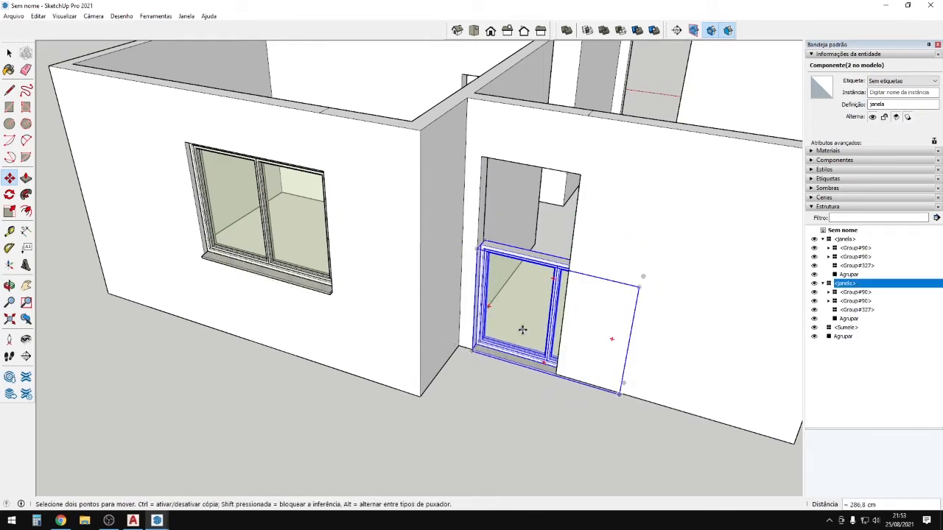
mouse_move(544, 335)
middle_mouse_down()
mouse_move(581, 347)
mouse_move(538, 345)
middle_mouse_up()
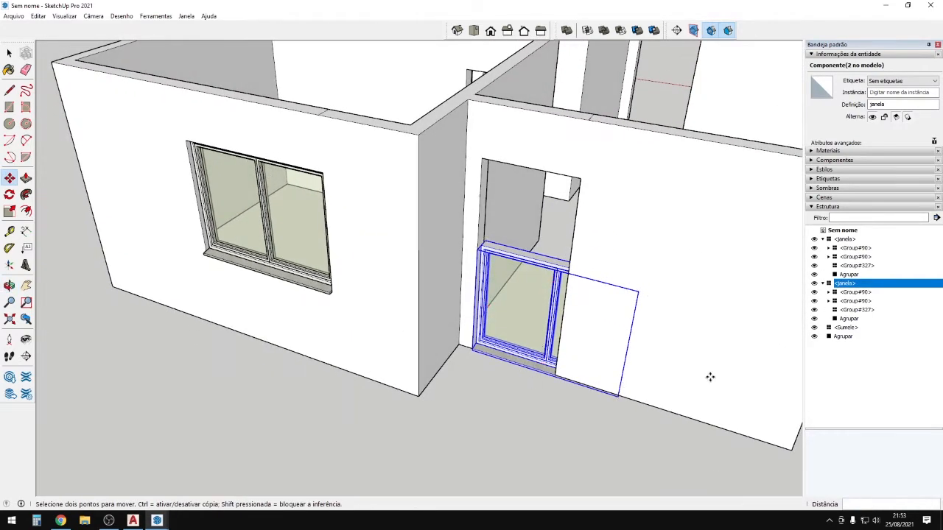
key("space")
Delete the doorway window copy and return to the 3D Warehouse page.
key("Delete")
scroll(418, 398, "down", 3)
middle_click_drag(418, 392, 398, 387)
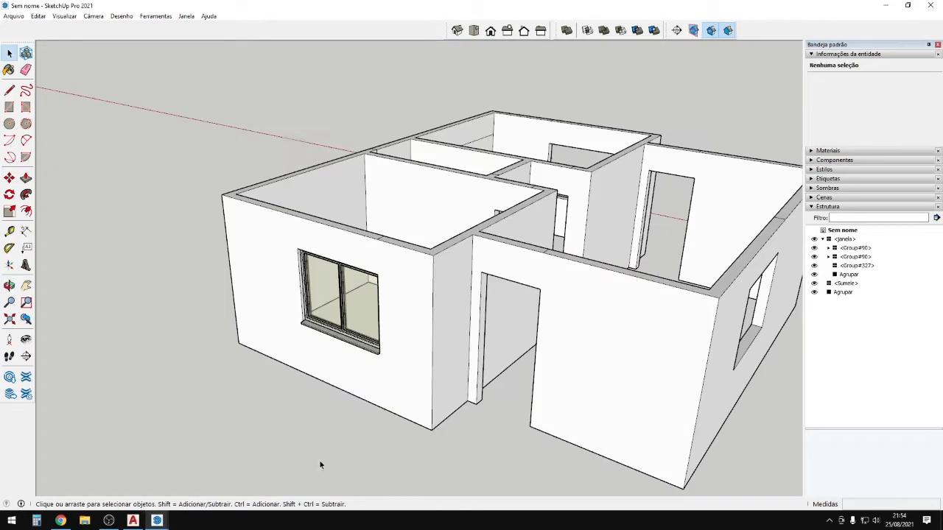
left_click(61, 520)
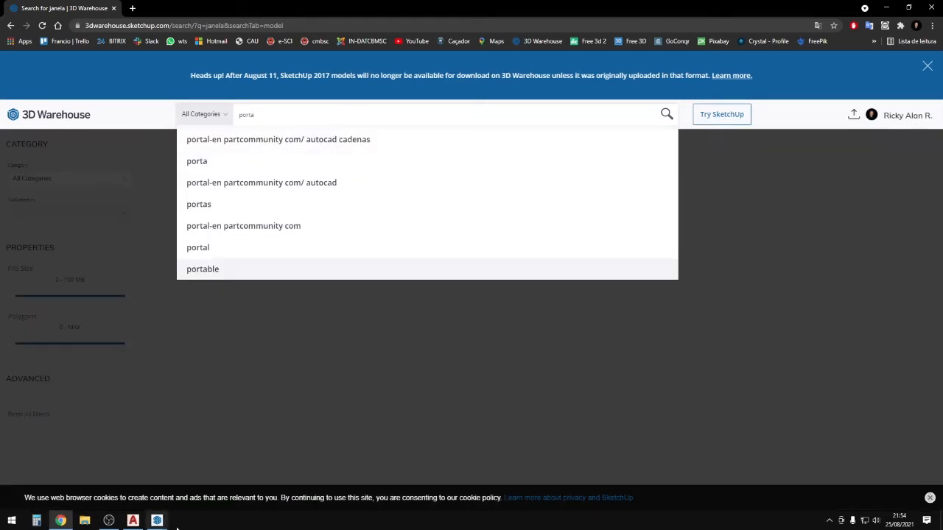
Search for 'porta', download PORTA as a SketchUp 2021 model and open PORTA_001.
key("Return")
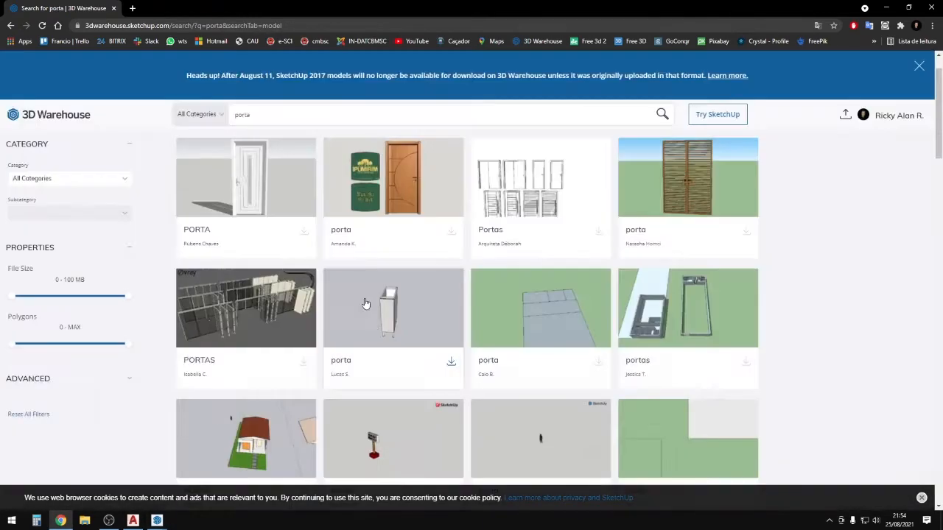
left_click(304, 232)
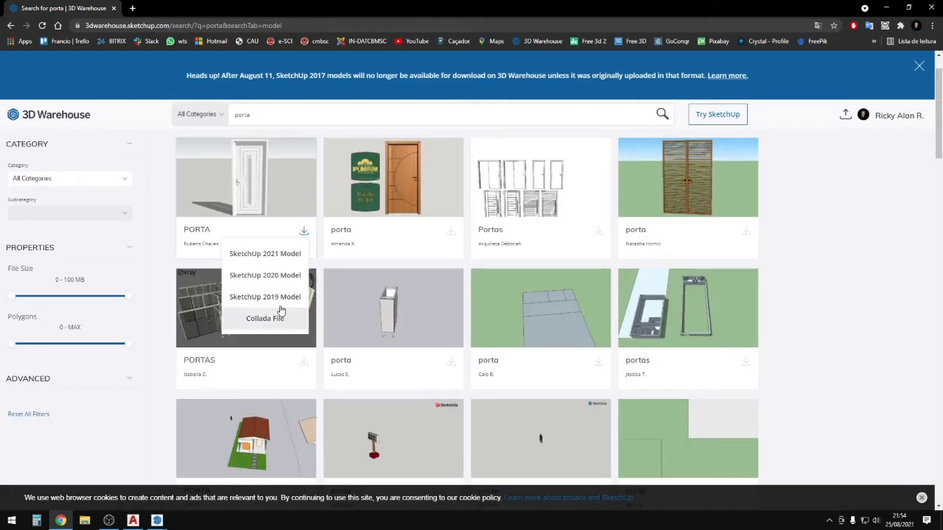
left_click(291, 261)
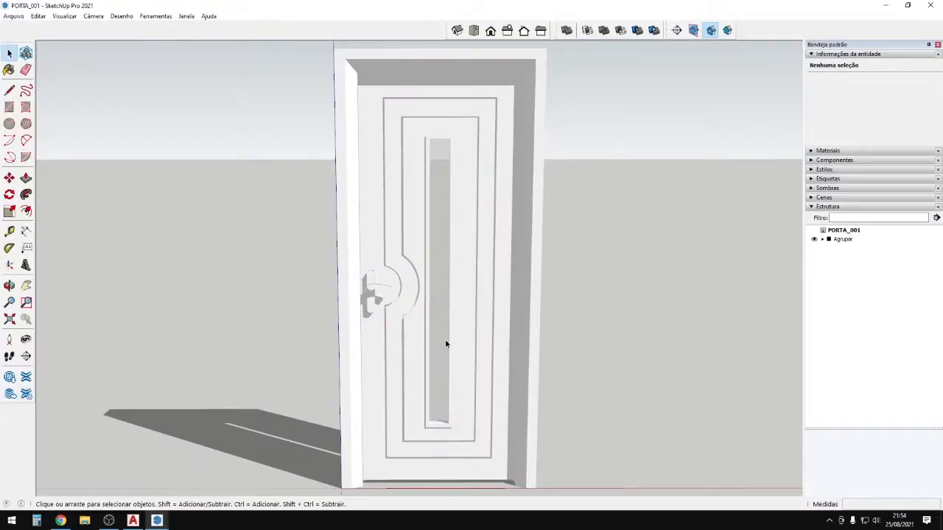
scroll(444, 340, "down", 3)
left_click(486, 280)
mouse_move(486, 279)
middle_mouse_down()
mouse_move(429, 417)
mouse_move(399, 358)
middle_mouse_up()
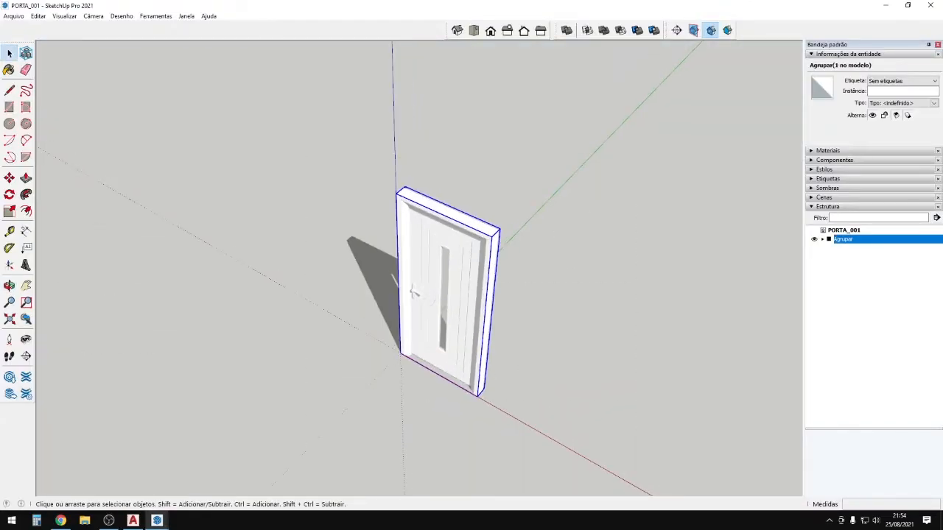
Paste the PORTA door into the house at the front doorway.
mouse_move(157, 522)
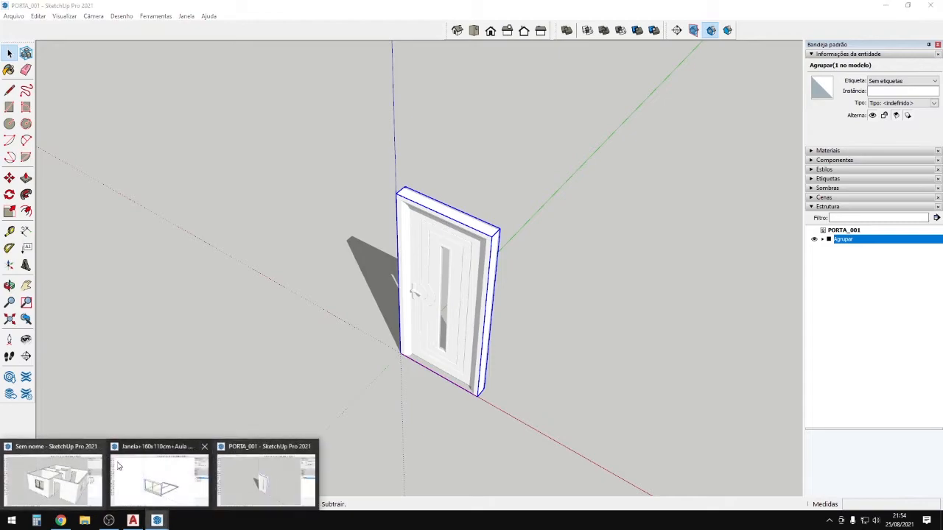
left_click(51, 476)
scroll(517, 455, "up", 3)
key("ctrl+v")
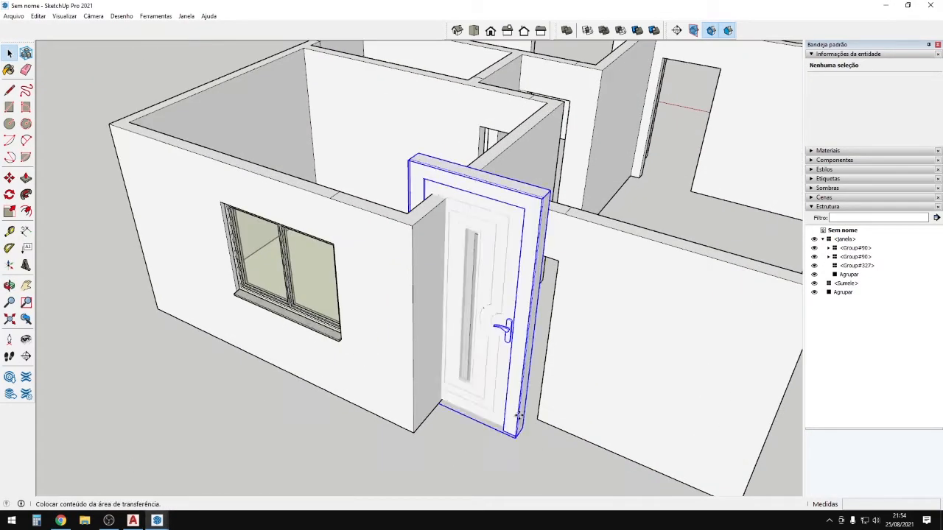
left_click(557, 455)
middle_click_drag(557, 455, 562, 315)
scroll(506, 347, "up", 2)
scroll(465, 265, "up", 2)
scroll(445, 333, "up", 2)
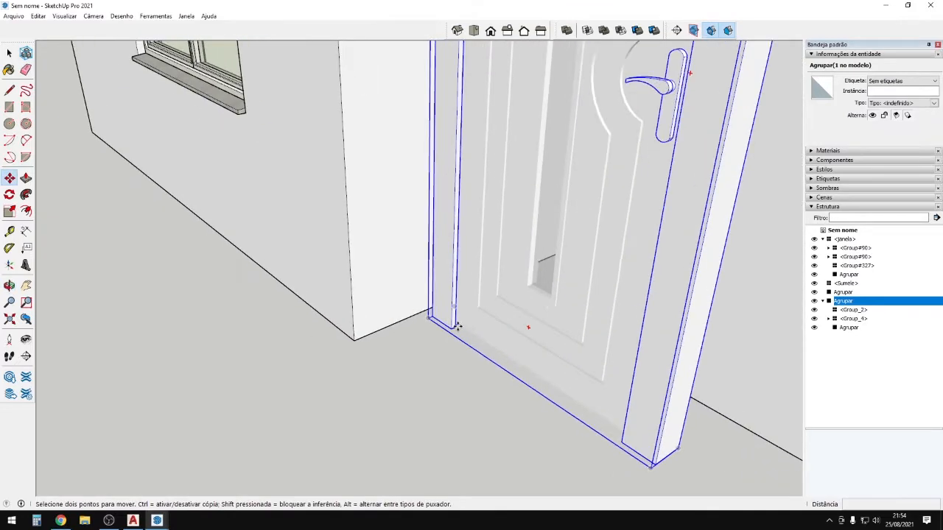
Move the door so its frame corner sits flush against the jamb corner.
left_click(458, 327)
scroll(540, 261, "up", 1)
left_click(503, 303)
scroll(505, 306, "up", 1)
scroll(506, 309, "up", 1)
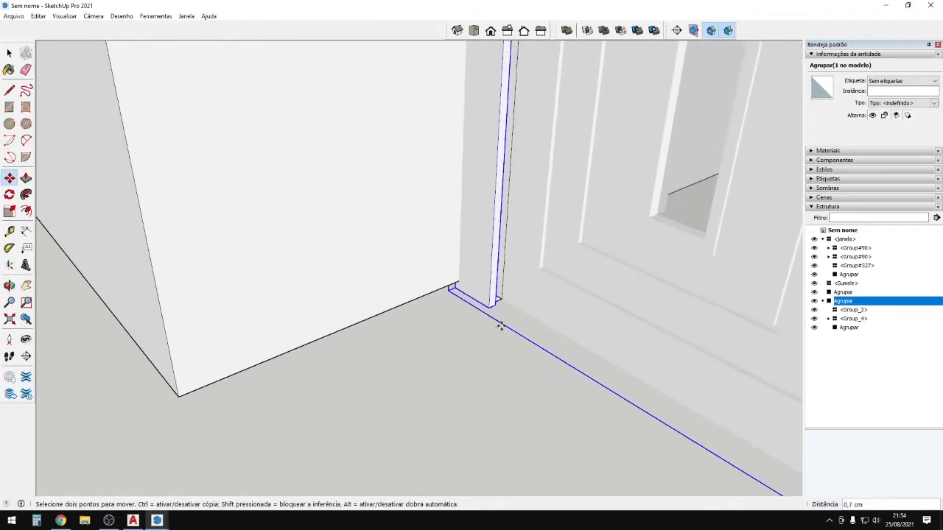
left_click(503, 327)
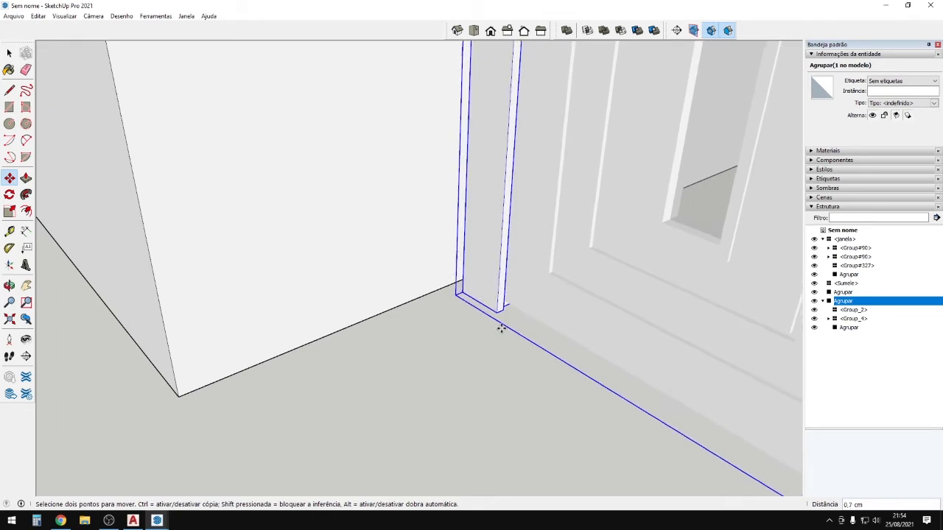
left_click(501, 318)
scroll(589, 295, "down", 3)
scroll(651, 229, "down", 3)
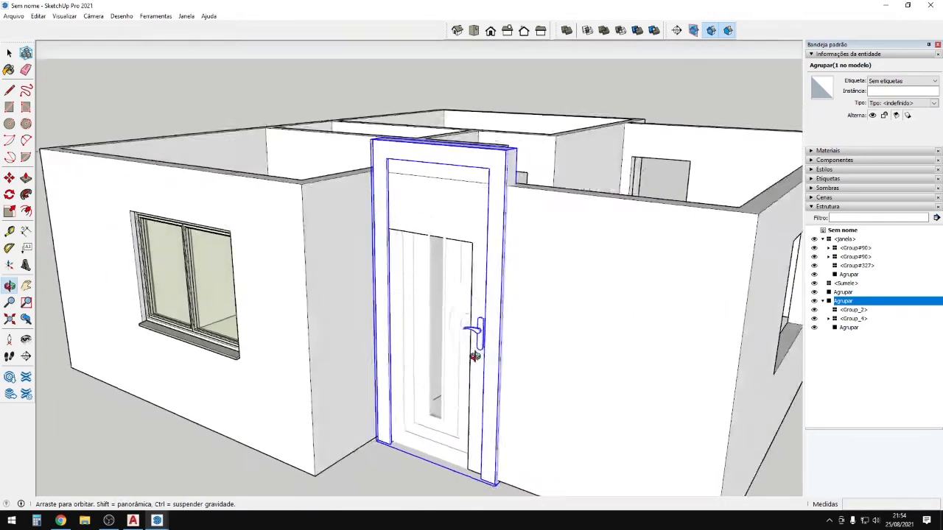
scroll(435, 140, "up", 6)
key("s")
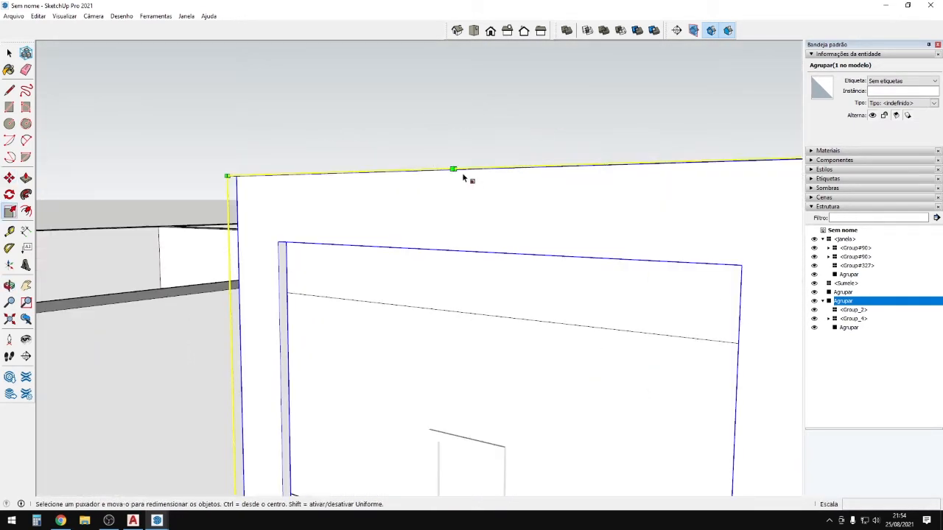
scroll(460, 170, "up", 1)
scroll(463, 185, "down", 3)
middle_click_drag(458, 193, 420, 361)
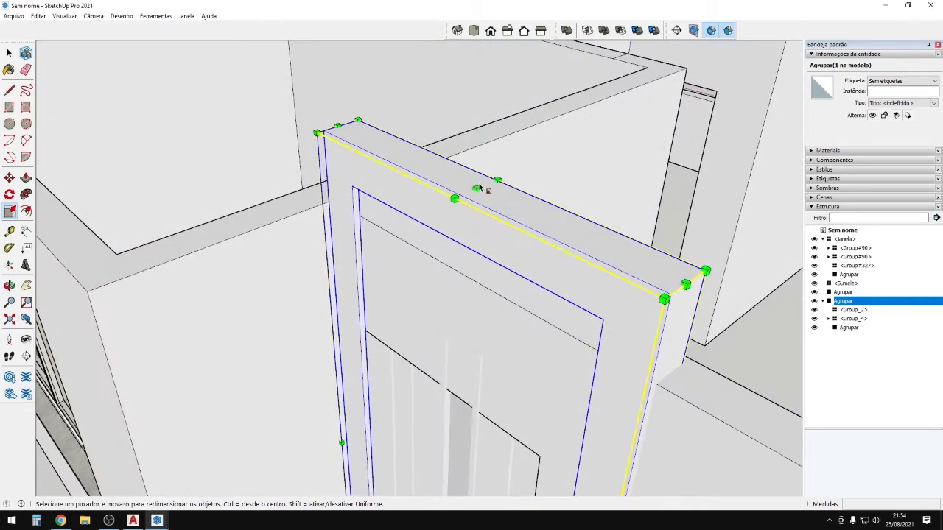
left_click(477, 191)
middle_click_drag(476, 193, 594, 327)
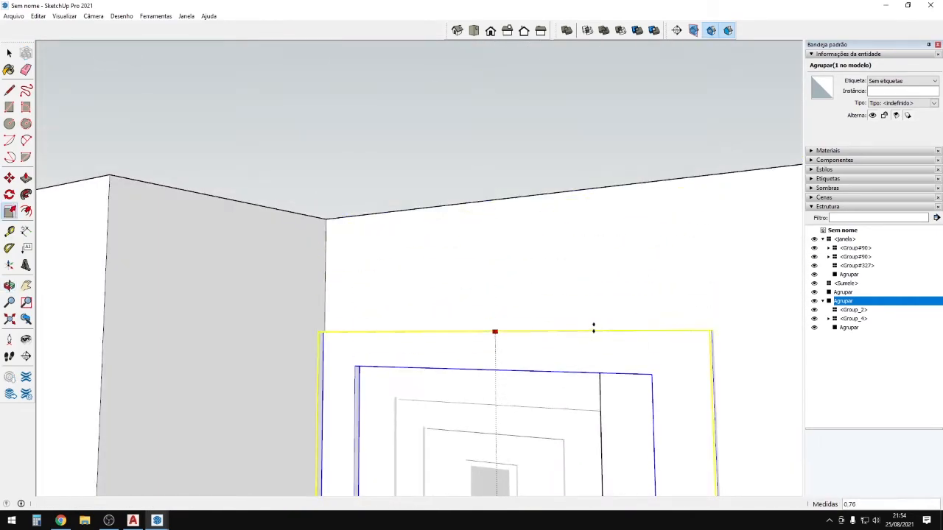
left_click(600, 327)
scroll(599, 327, "down", 3)
middle_click_drag(626, 251, 662, 214)
scroll(611, 239, "up", 3)
left_click(608, 246)
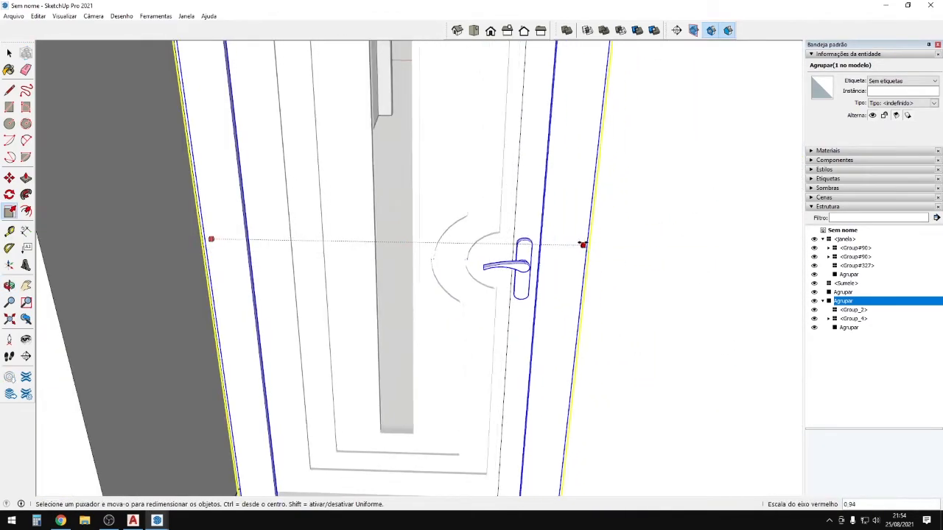
left_click(553, 243)
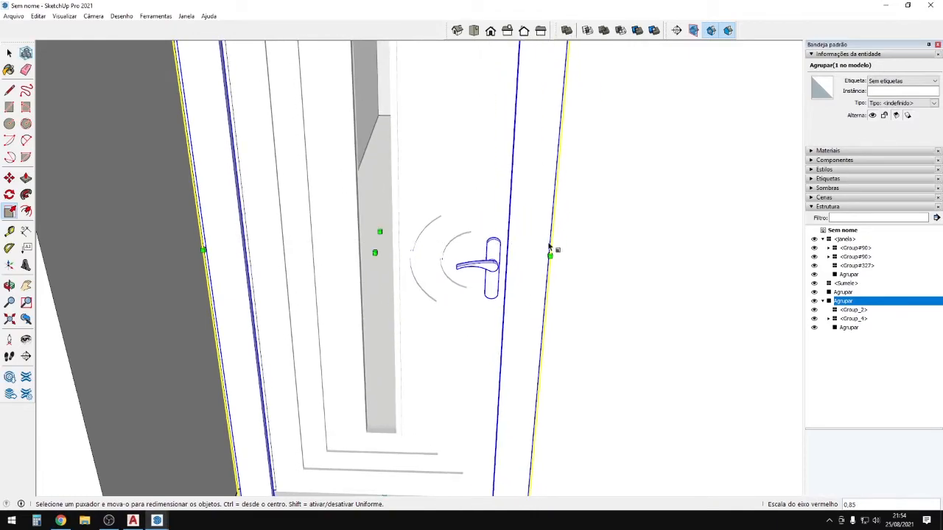
scroll(378, 221, "down", 3)
middle_click_drag(379, 194, 510, 215)
left_click(414, 467)
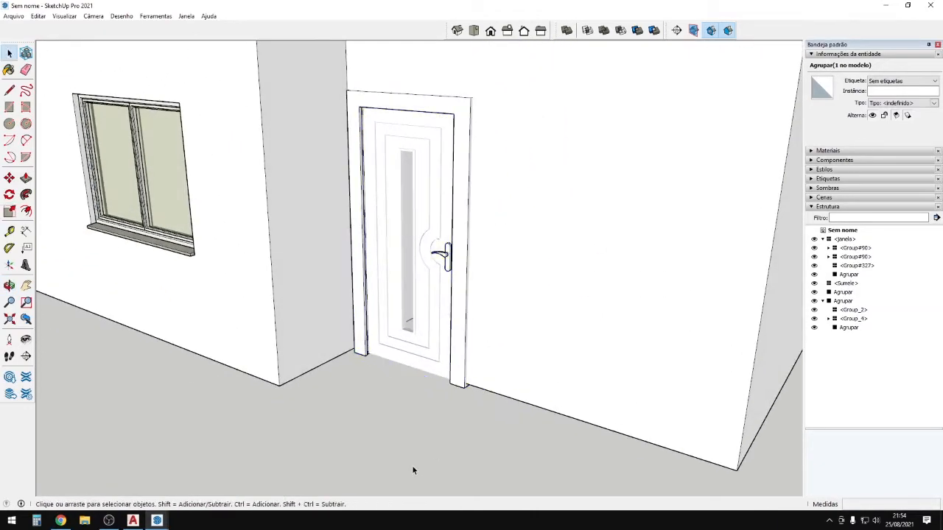
scroll(412, 465, "down", 3)
middle_click_drag(412, 464, 541, 459)
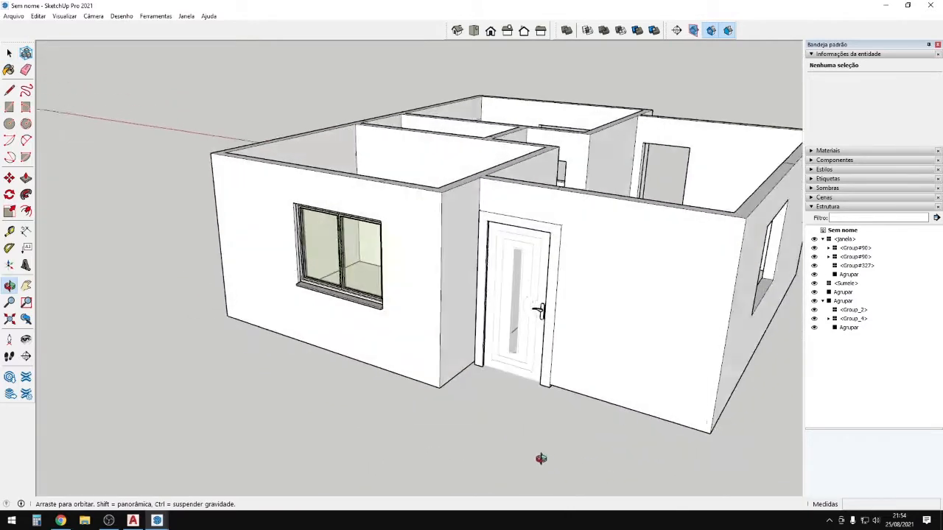
scroll(582, 317, "up", 3)
middle_click_drag(582, 316, 537, 235, "shift")
Inspect the door group's frame and toggle the Entity Info details.
double_click(528, 227)
left_click(523, 234)
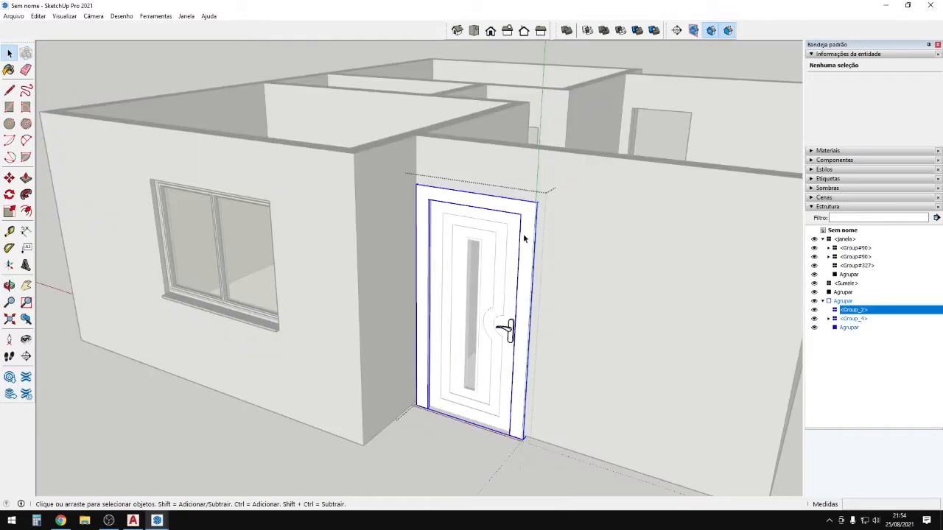
left_click(623, 320)
left_click(585, 226)
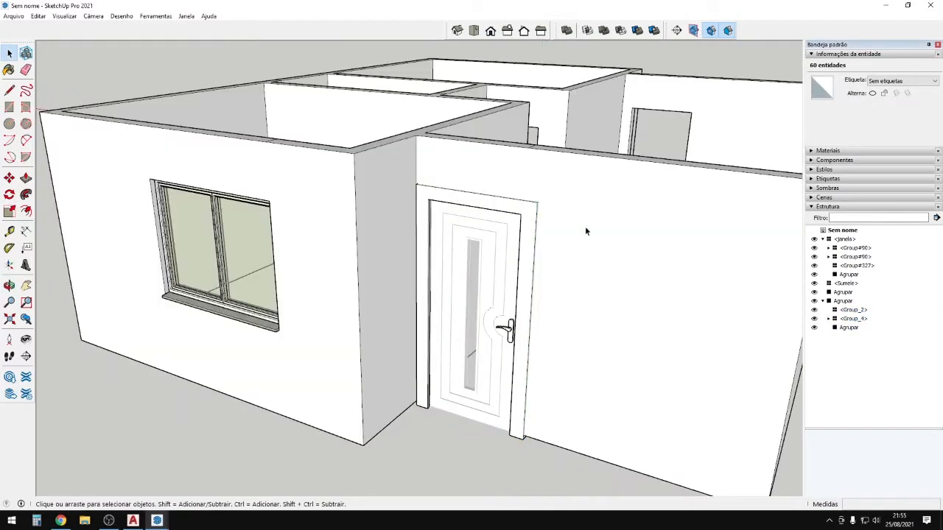
left_click(812, 55)
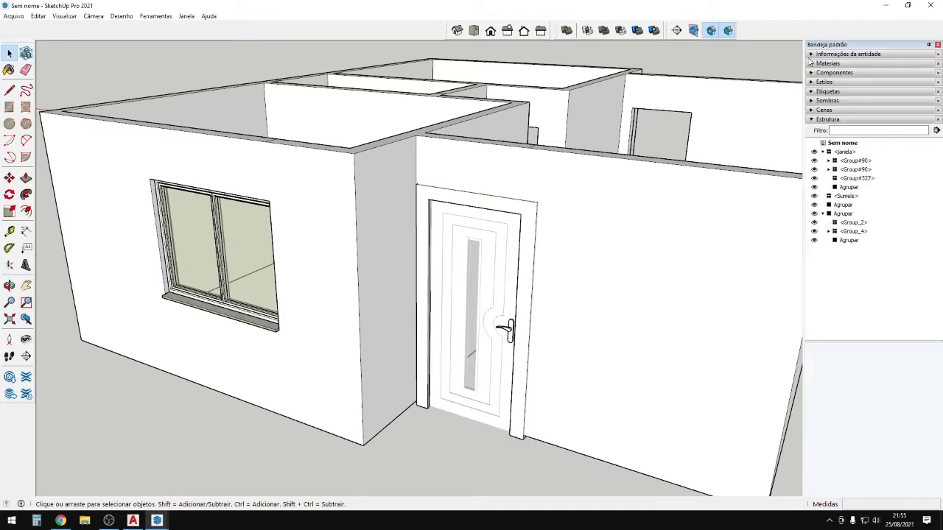
left_click(811, 55)
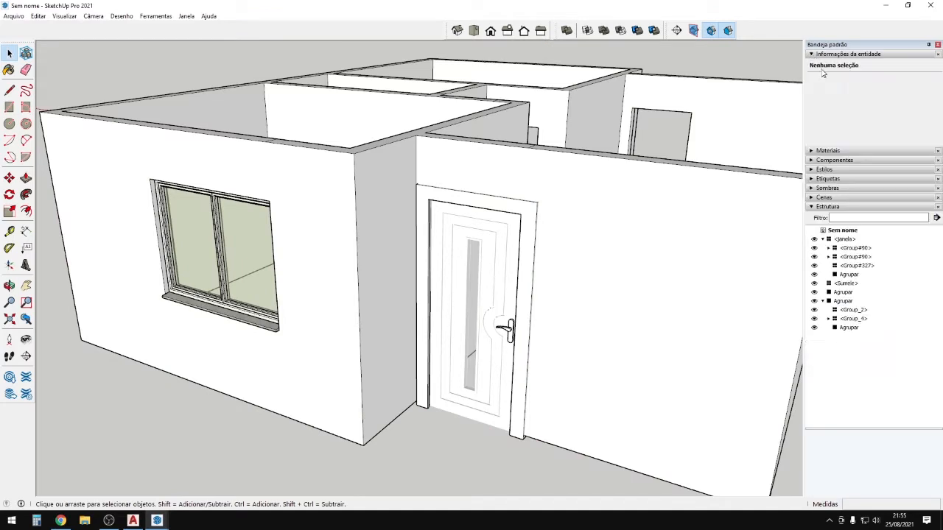
Sample the window sill's stucco material with the Paint Bucket from the Materials tray.
left_click(812, 152)
key("b")
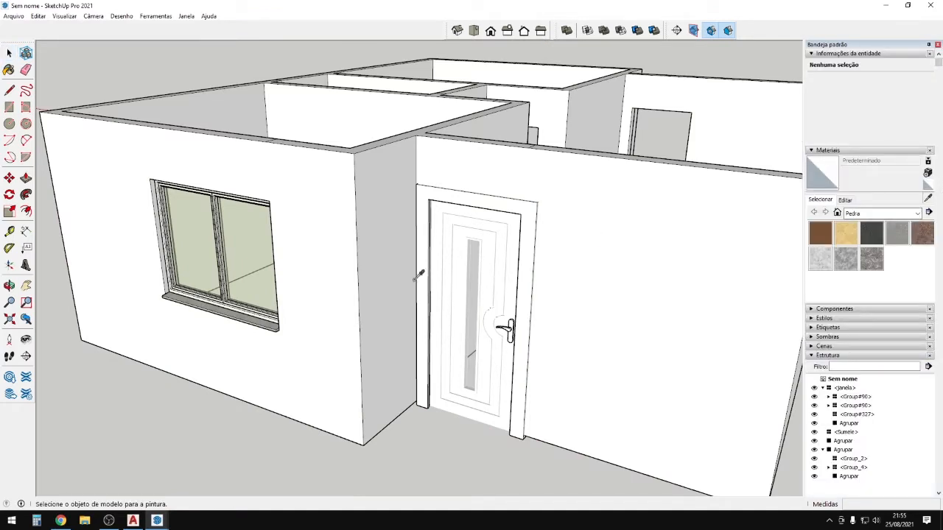
scroll(525, 208, "up", 2)
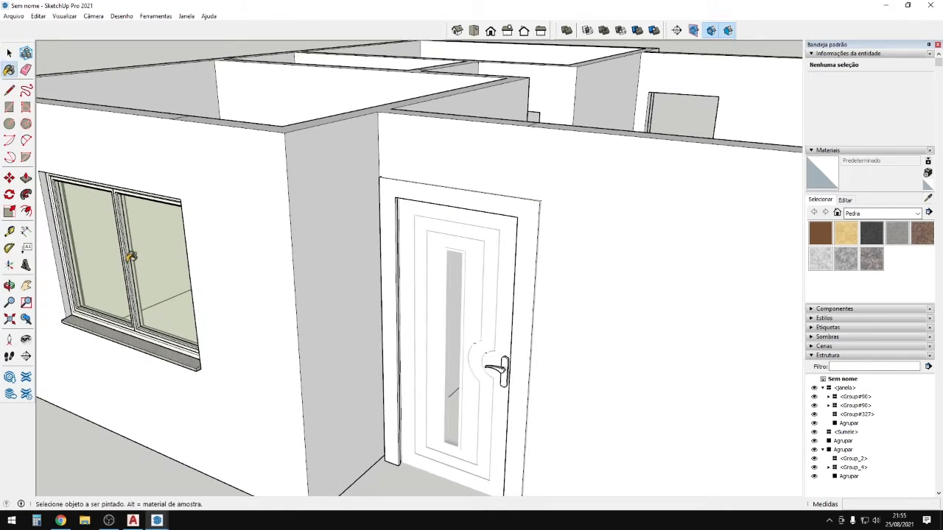
scroll(202, 354, "up", 4)
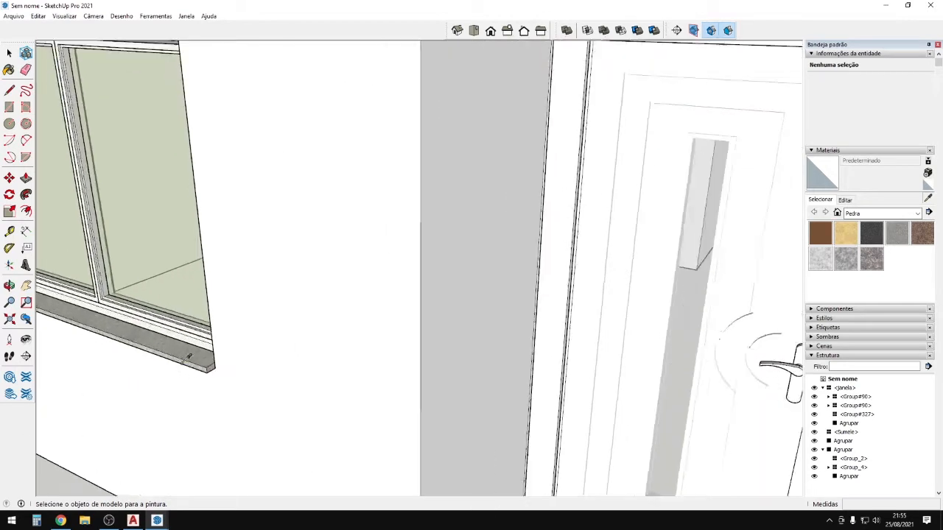
left_click(204, 346, "alt")
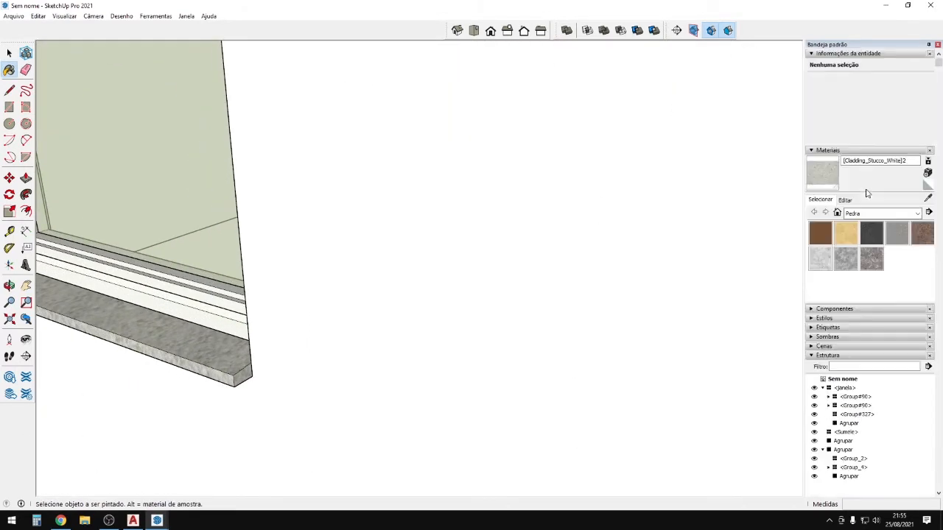
Edit the sill material: saturation 68 and hue 141 for a green colour.
left_click(845, 200)
left_click_drag(847, 251, 866, 256)
left_click(843, 240)
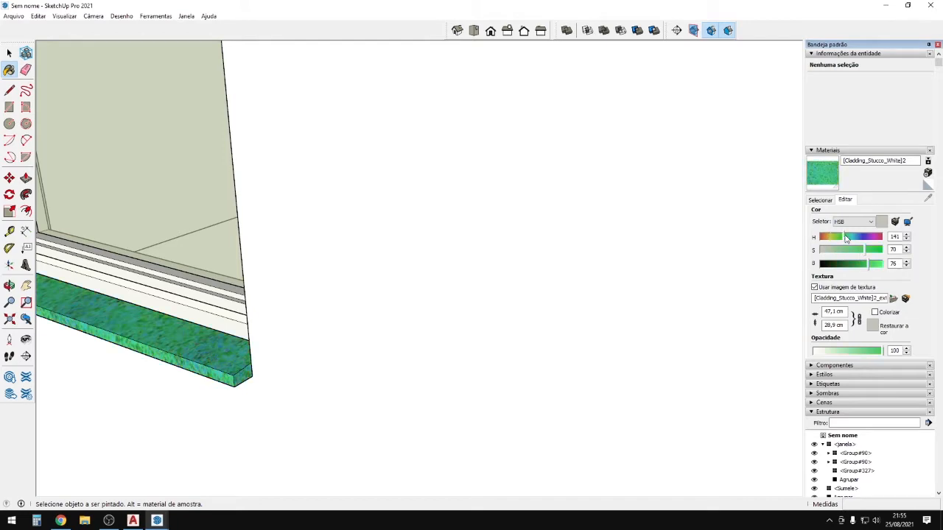
scroll(312, 307, "down", 7)
mouse_move(229, 335)
middle_mouse_down()
mouse_move(169, 306)
mouse_move(229, 322)
middle_mouse_up()
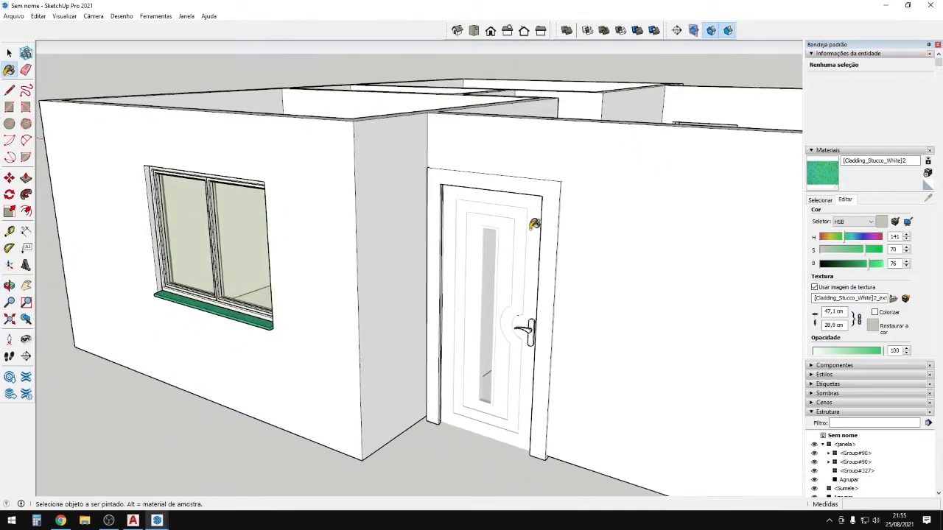
scroll(535, 224, "up", 1)
left_click(820, 201)
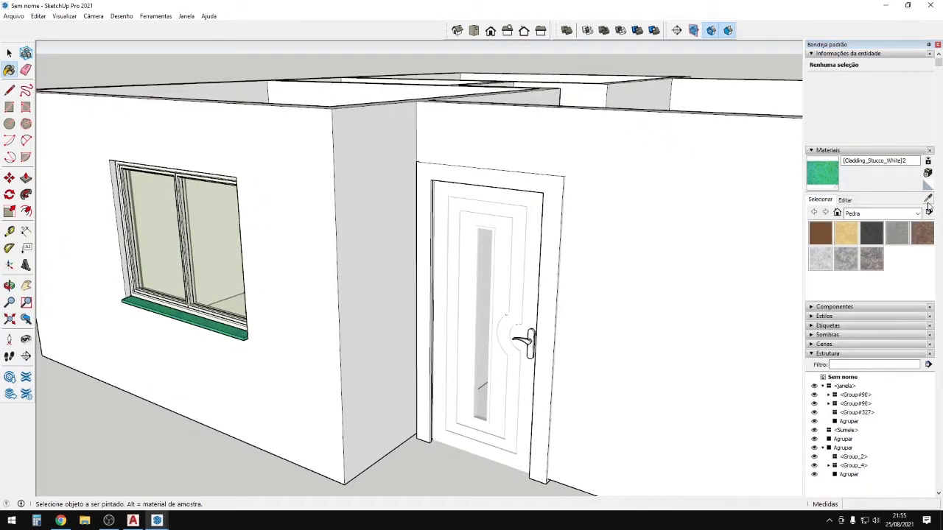
left_click(375, 140)
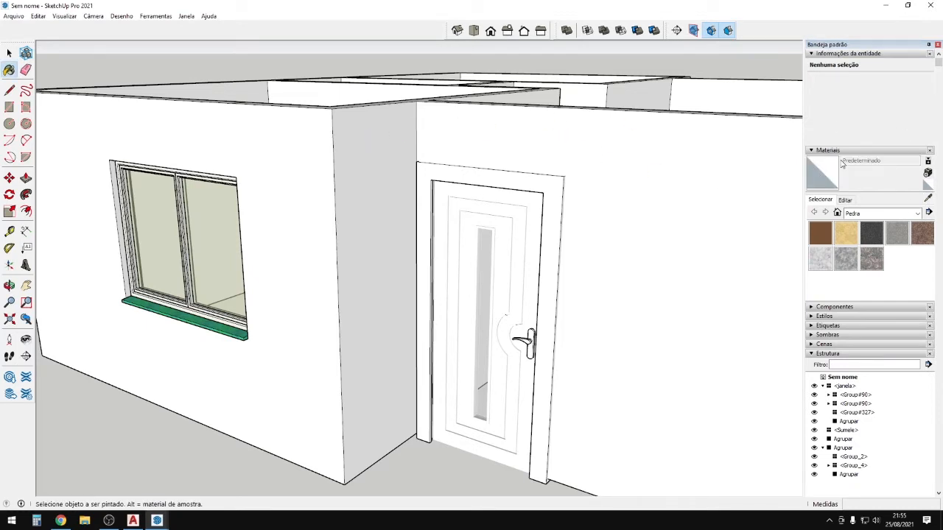
Select every face inside the walls group and paint them with Cores > Cor D06.
middle_click_drag(329, 197, 355, 218)
middle_click_drag(355, 168, 355, 188)
key("space")
double_click(326, 167)
key("ctrl+a")
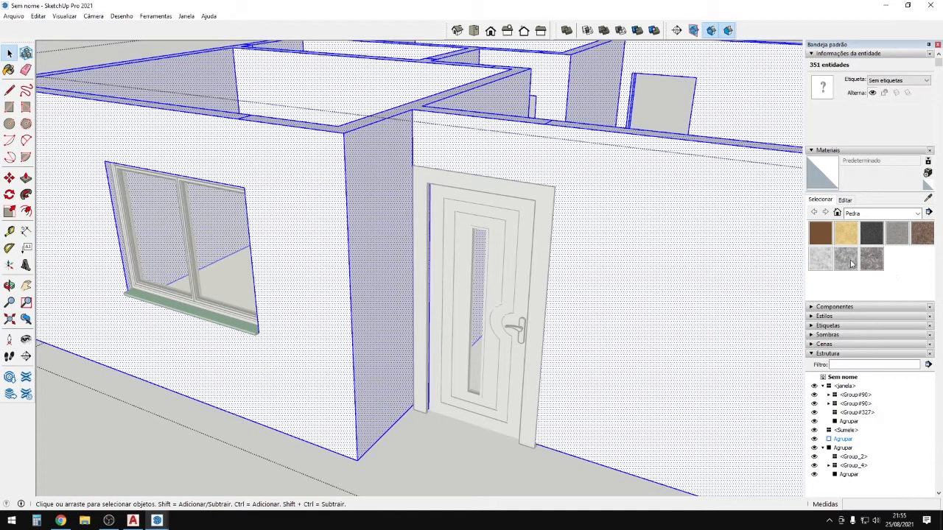
left_click(884, 212)
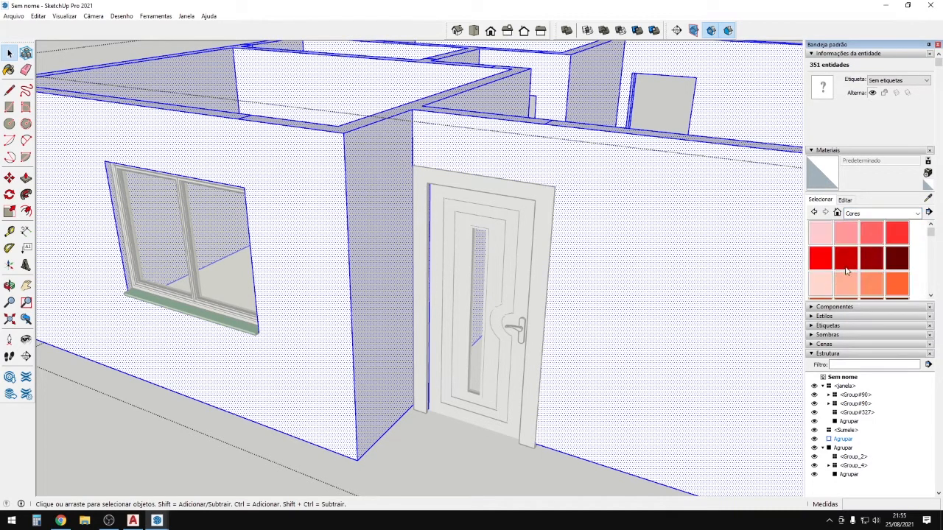
scroll(847, 257, "down", 10)
scroll(850, 245, "up", 8)
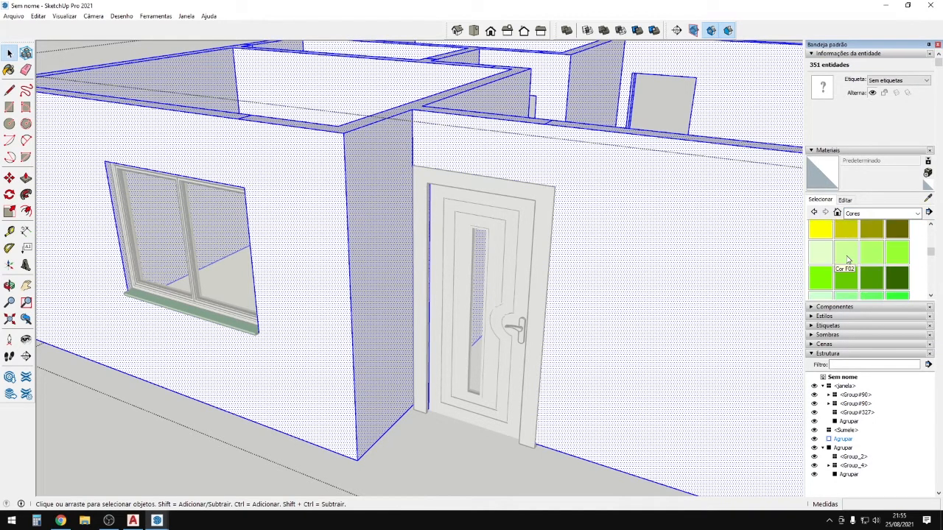
left_click(846, 234)
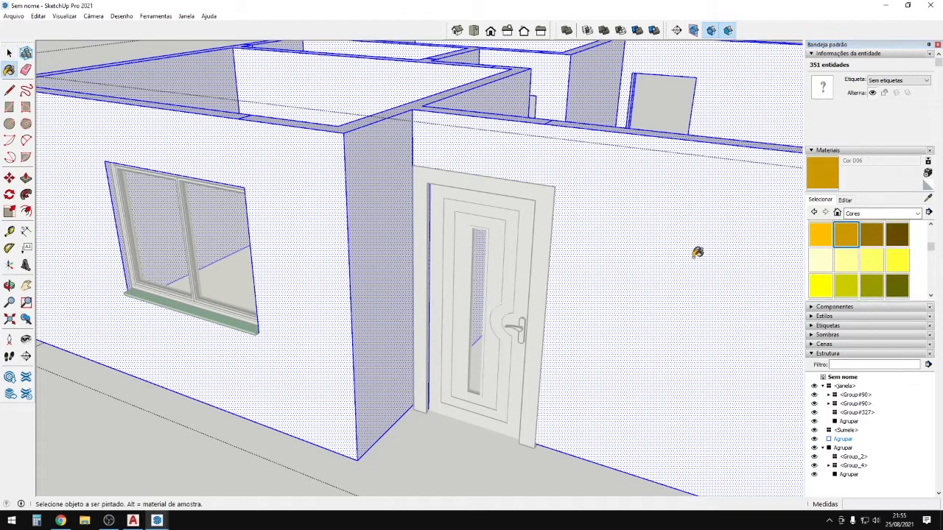
left_click(484, 154)
mouse_move(634, 310)
middle_mouse_down()
mouse_move(636, 261)
mouse_move(604, 295)
middle_mouse_up()
key("space")
key("Escape")
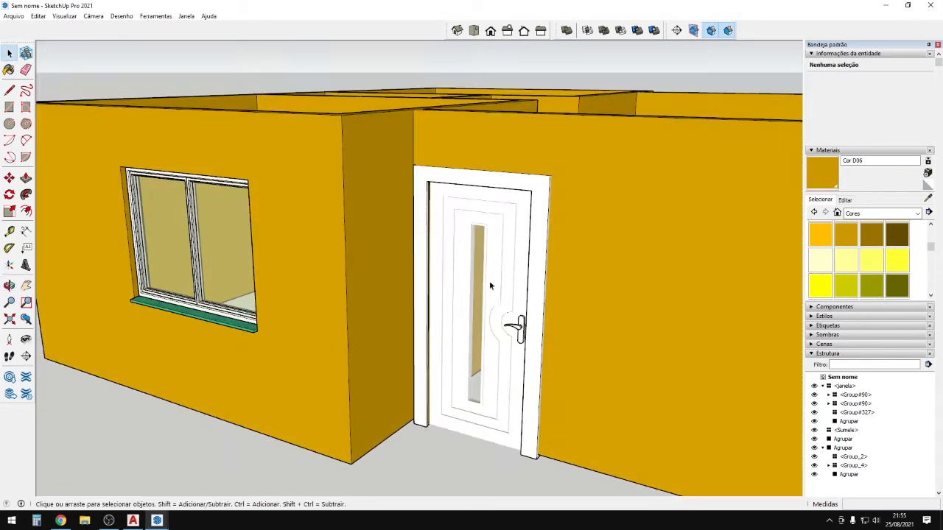
Lower the Cor D06 wall colour's saturation to 12.
left_click(844, 200)
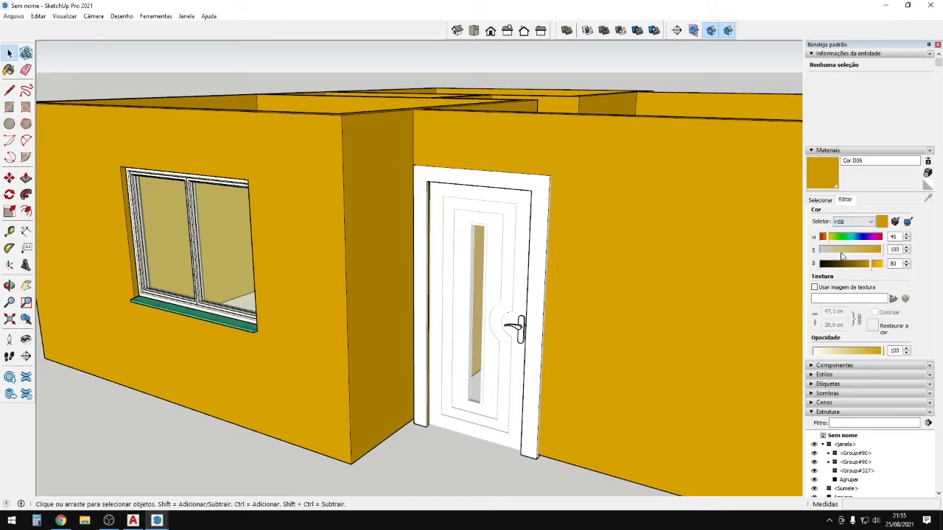
left_click(829, 251)
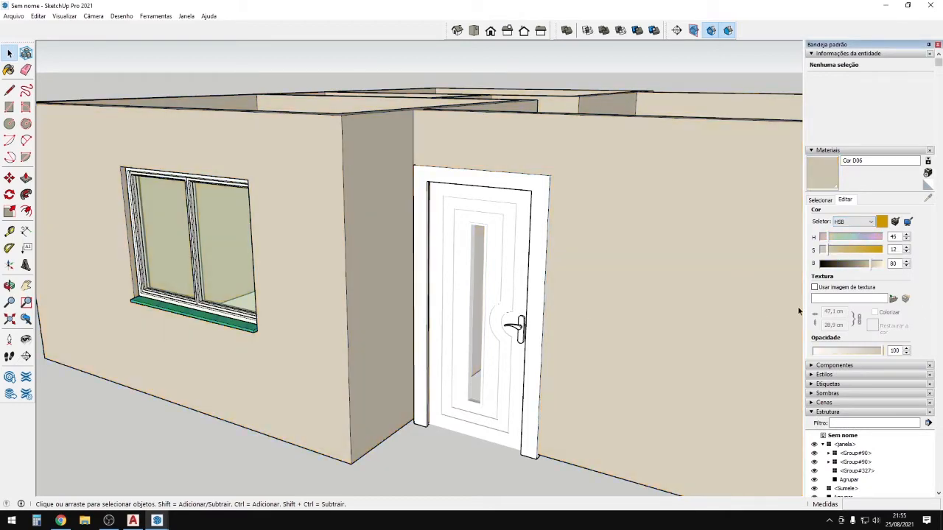
scroll(593, 312, "down", 5)
scroll(356, 328, "up", 5)
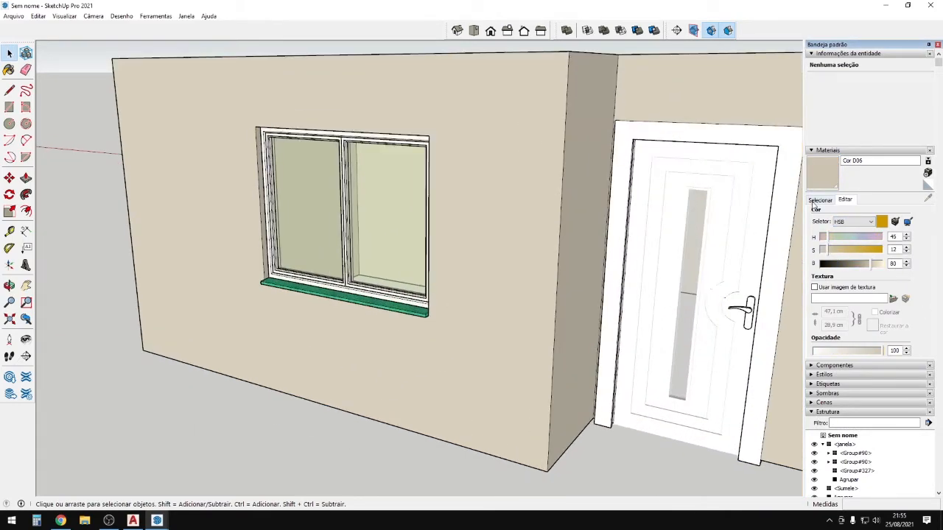
left_click(820, 200)
Sample the green sill material and set its saturation to 6 and brightness to 64.
left_click(928, 186)
scroll(431, 297, "up", 5)
left_click(413, 304)
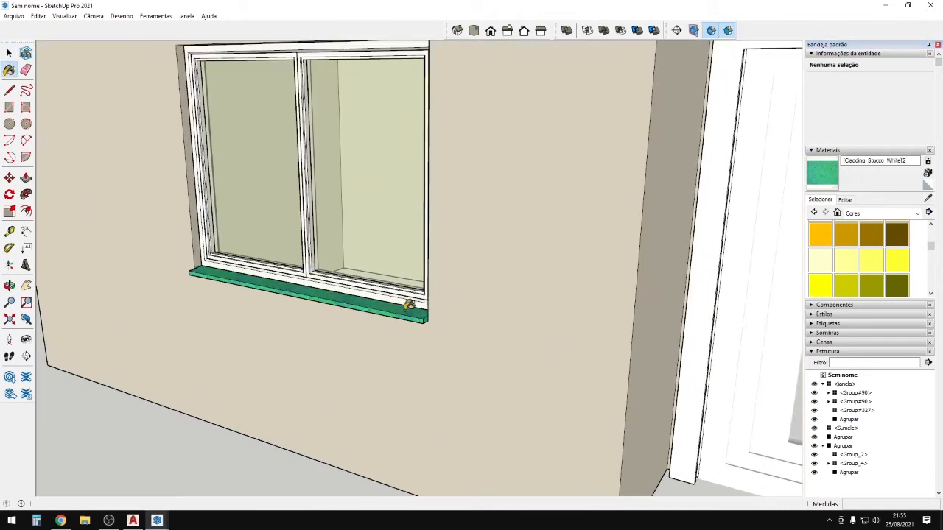
left_click(845, 199)
left_click(824, 249)
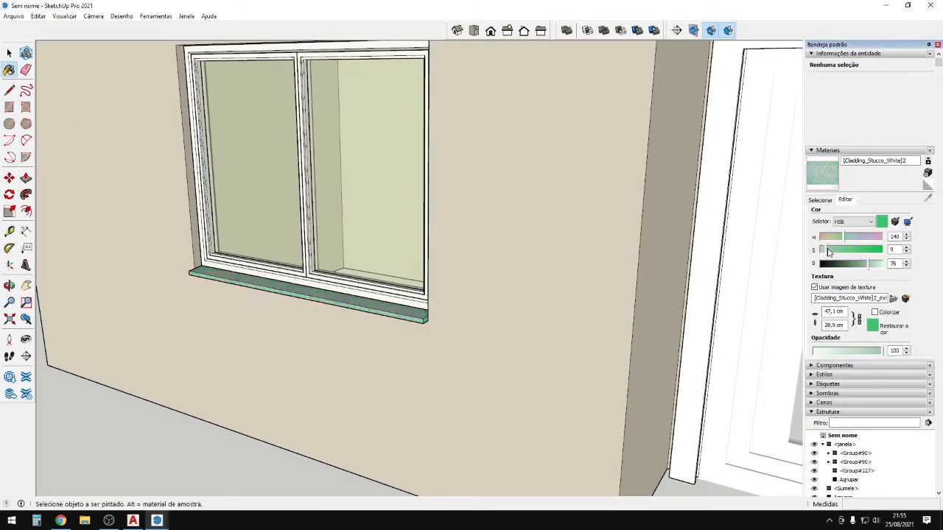
left_click(832, 237)
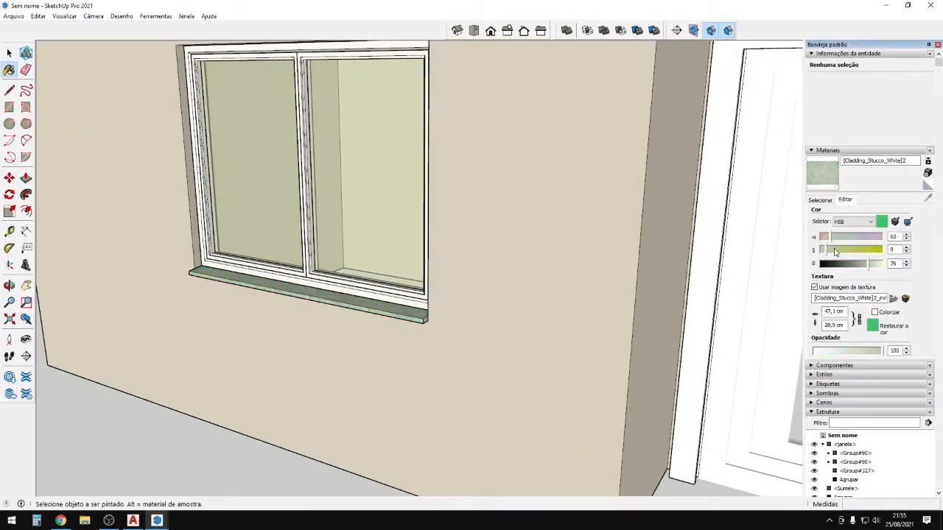
left_click(828, 250)
left_click_drag(866, 268, 861, 268)
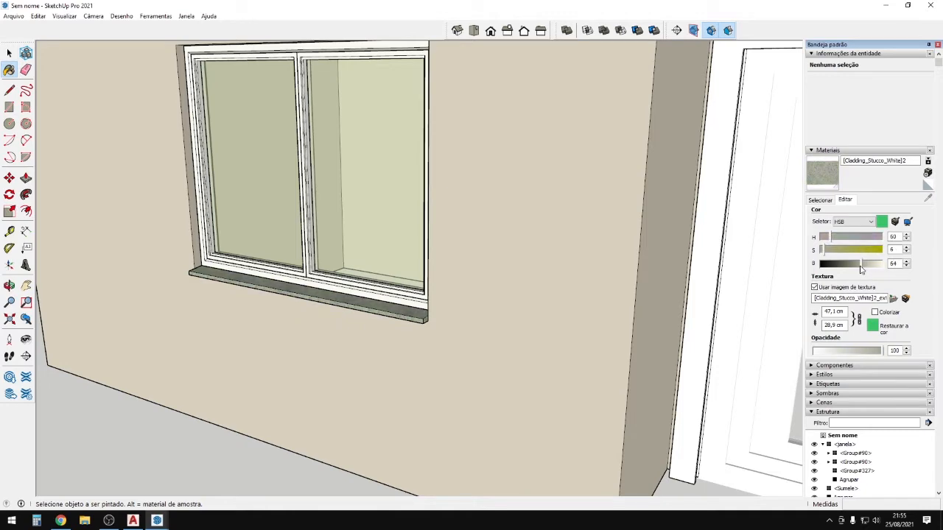
Zoom out and orbit to see the entire house with its partitions, windows and doors.
scroll(67, 332, "down", 8)
middle_click_drag(479, 310, 489, 282)
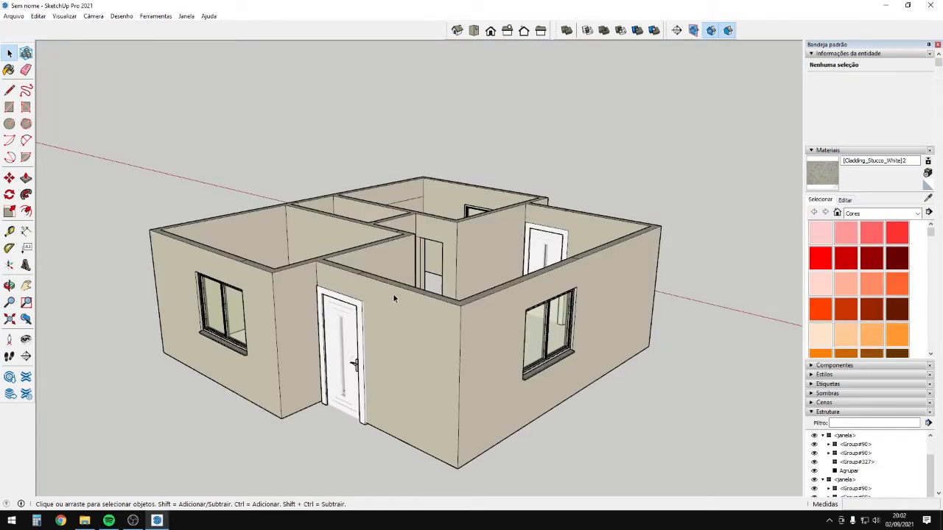
Orbit to the house's opposite corner and start a line (L) at the left wall's bottom outer corner.
middle_click_drag(391, 445, 419, 324)
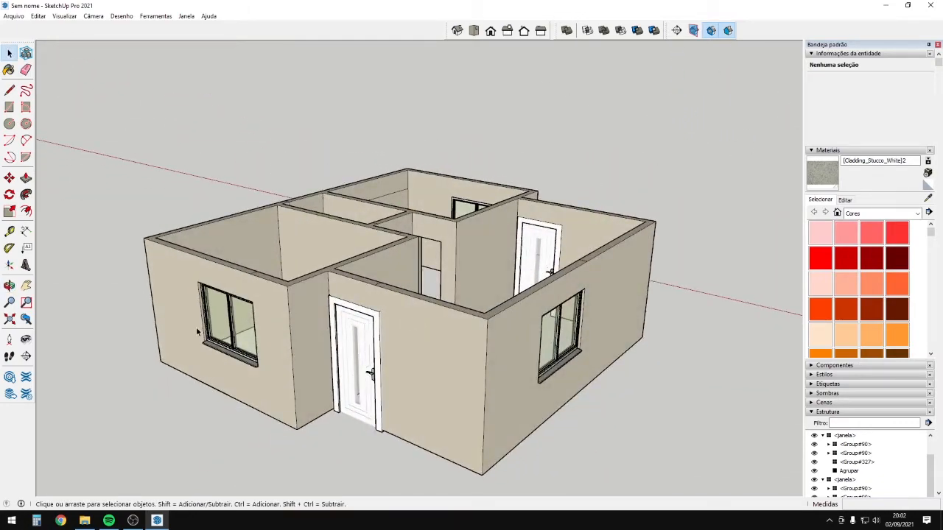
middle_click_drag(196, 327, 386, 322)
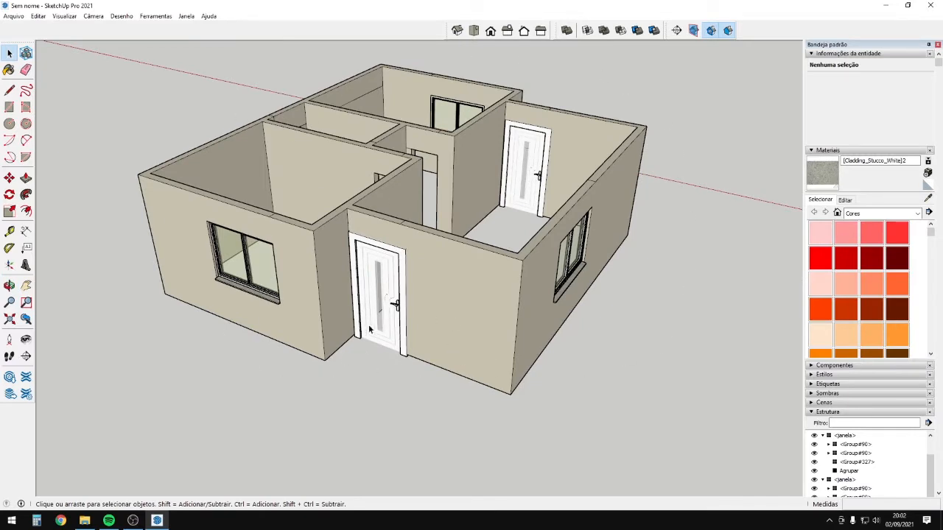
key("l")
left_click(165, 293)
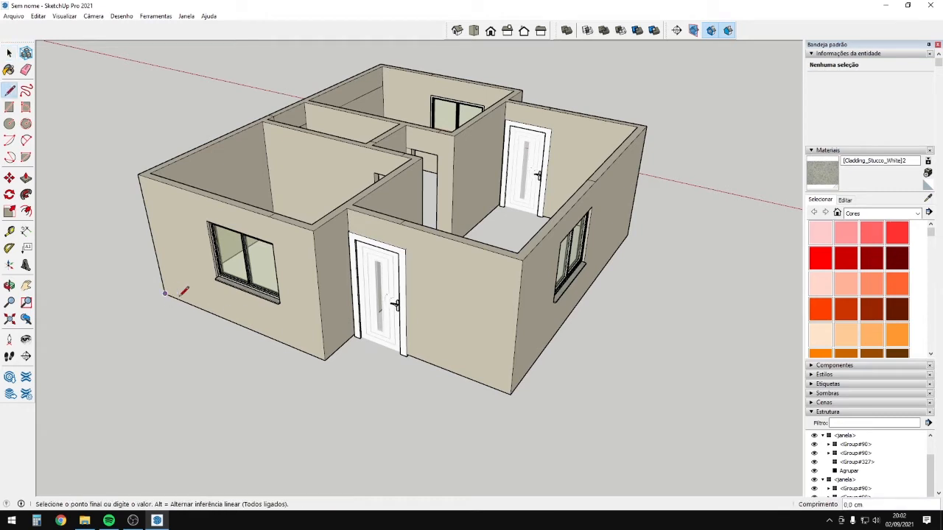
Trace the line along the wall base past the door-wall corner and along the front wall.
scroll(327, 359, "up", 5)
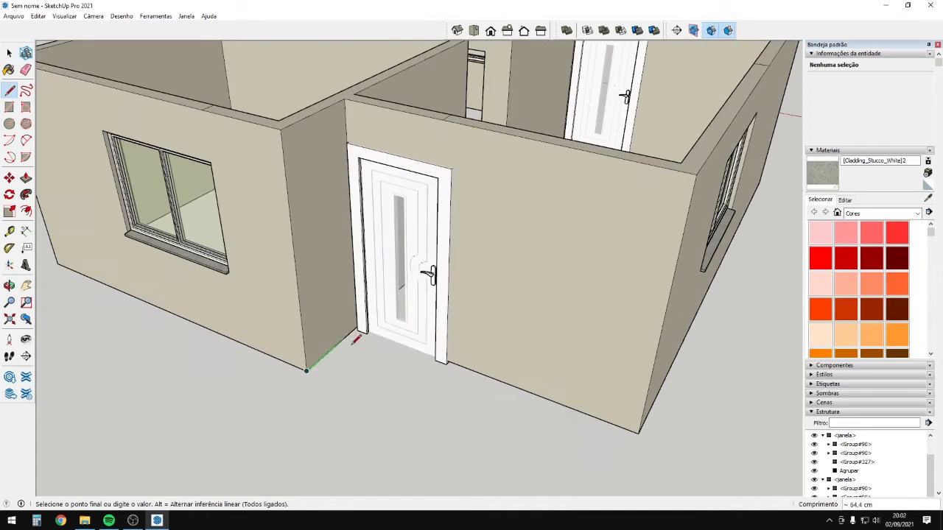
left_click(306, 371)
left_click(345, 100)
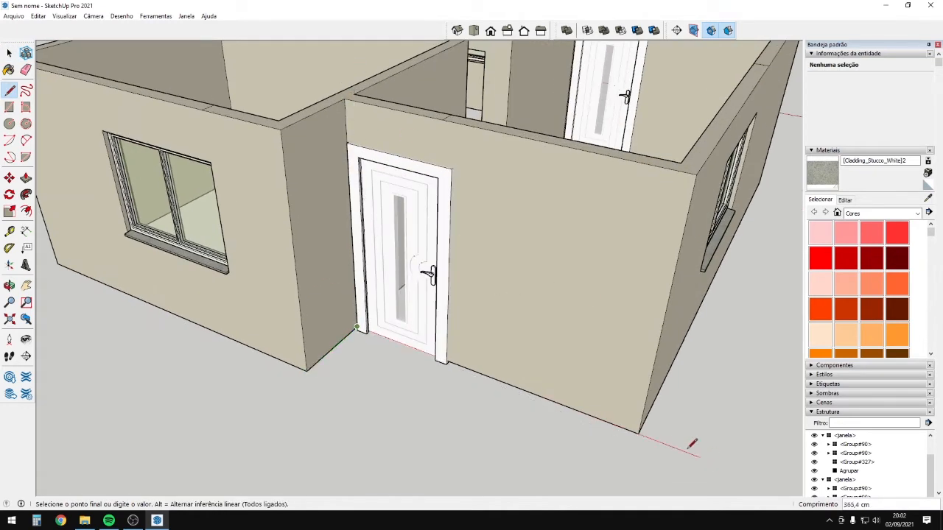
left_click(638, 434)
middle_click_drag(685, 356, 519, 424)
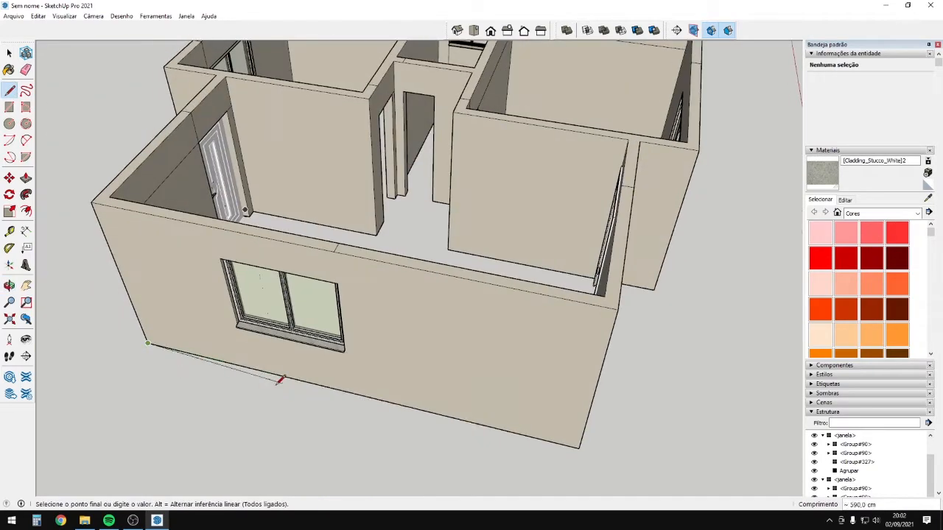
left_click(578, 449)
Continue the line around the remaining wall corners until the floor outline closes.
middle_click_drag(579, 448, 257, 397)
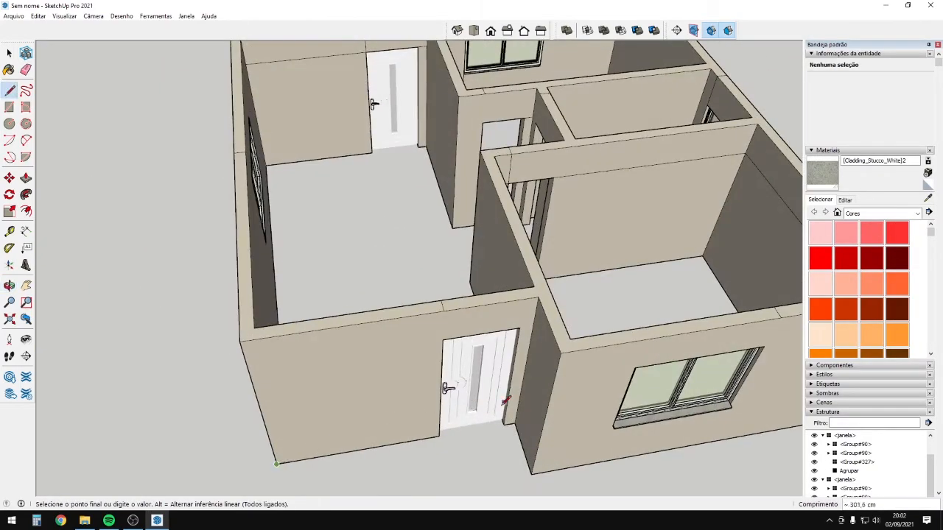
scroll(507, 400, "up", 2)
left_click(518, 427)
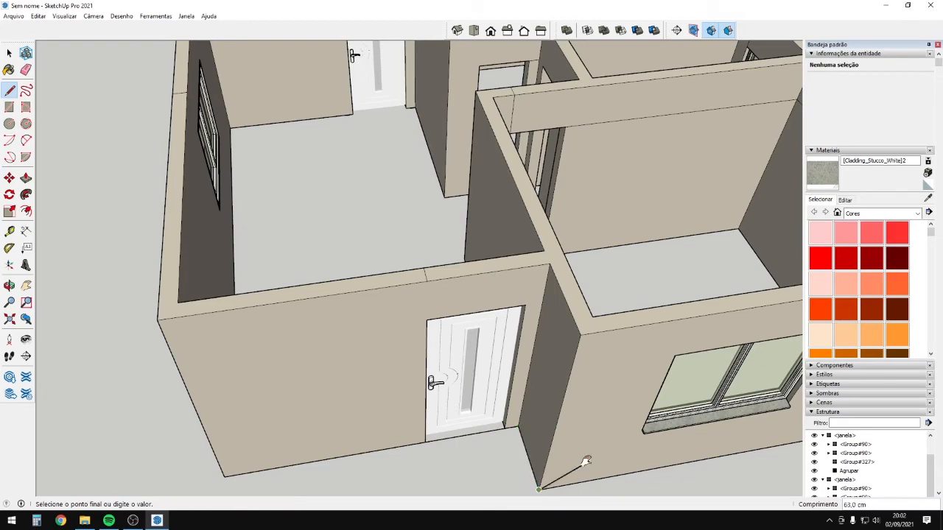
middle_click_drag(582, 459, 349, 242)
left_click(514, 346)
left_click(380, 272)
middle_click_drag(380, 273, 181, 190)
middle_click_drag(480, 322, 368, 324)
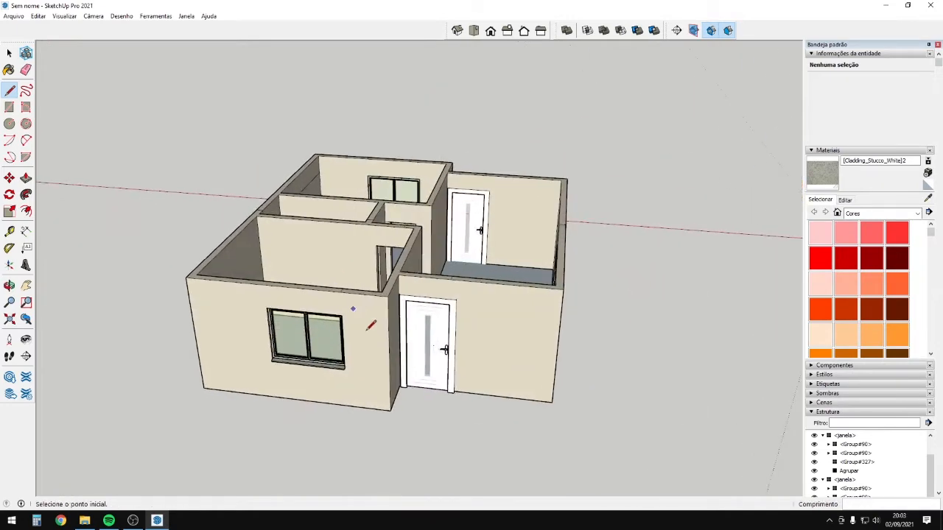
Push the floor face down 15 cm into a base and view it from below.
key("p")
middle_click_drag(502, 360, 361, 376)
left_click(474, 300)
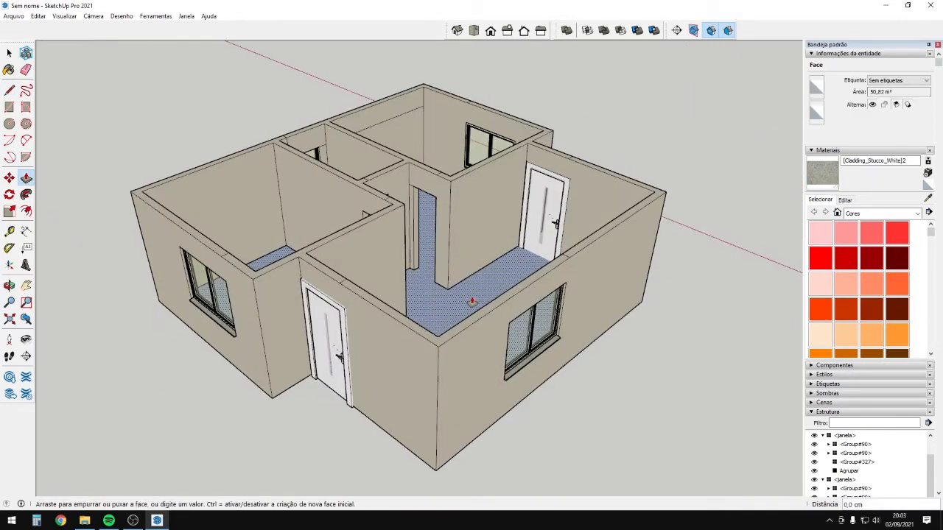
middle_click_drag(471, 368, 471, 237)
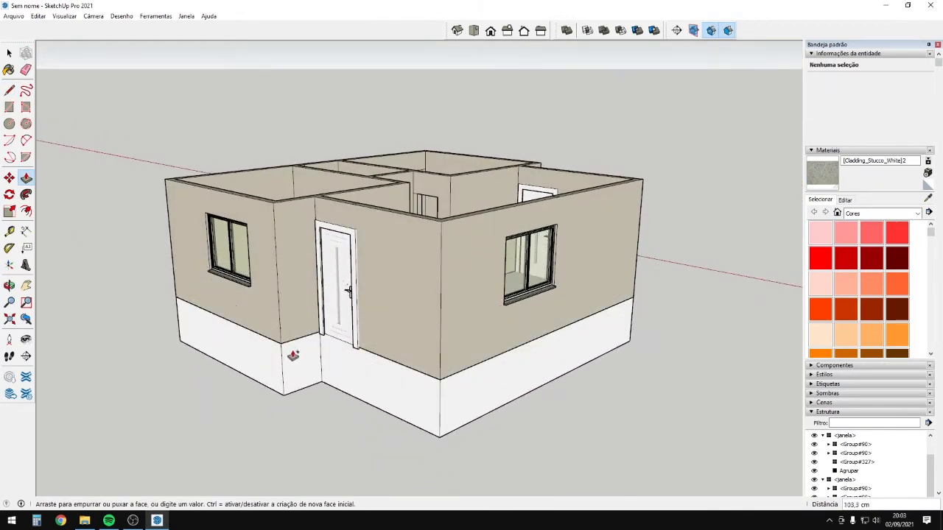
type("15")
key("Return")
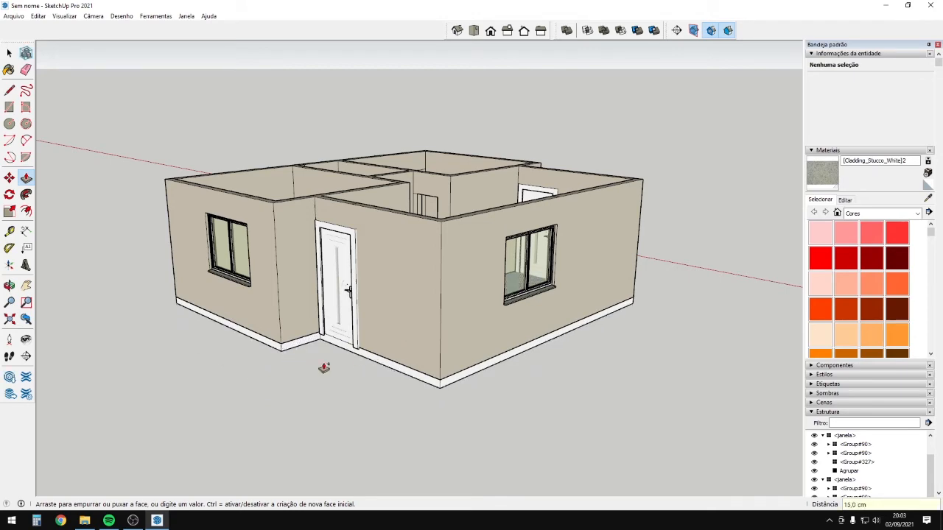
middle_click_drag(324, 368, 269, 391)
scroll(343, 402, "up", 3)
middle_click_drag(343, 403, 300, 126)
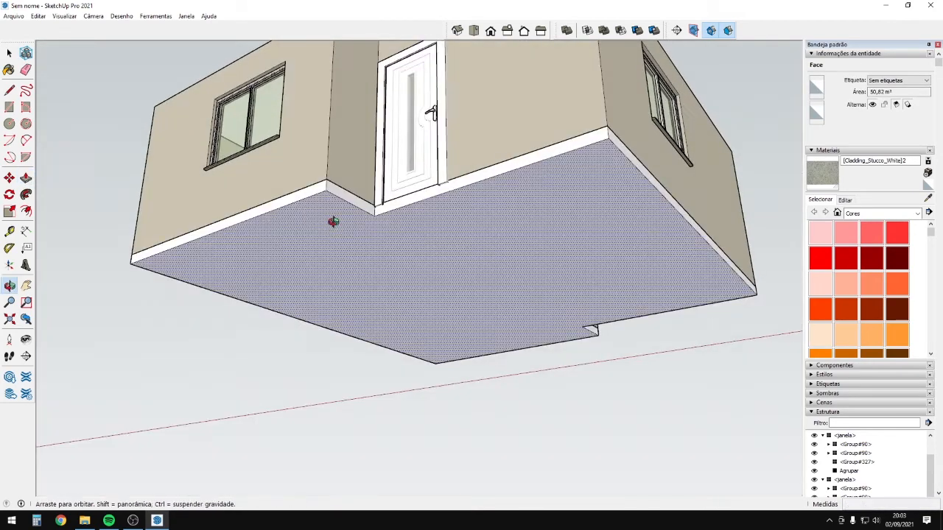
middle_click_drag(332, 221, 341, 251)
Select the base and paint it with the Cor D06 material sampled from the walls.
key("space")
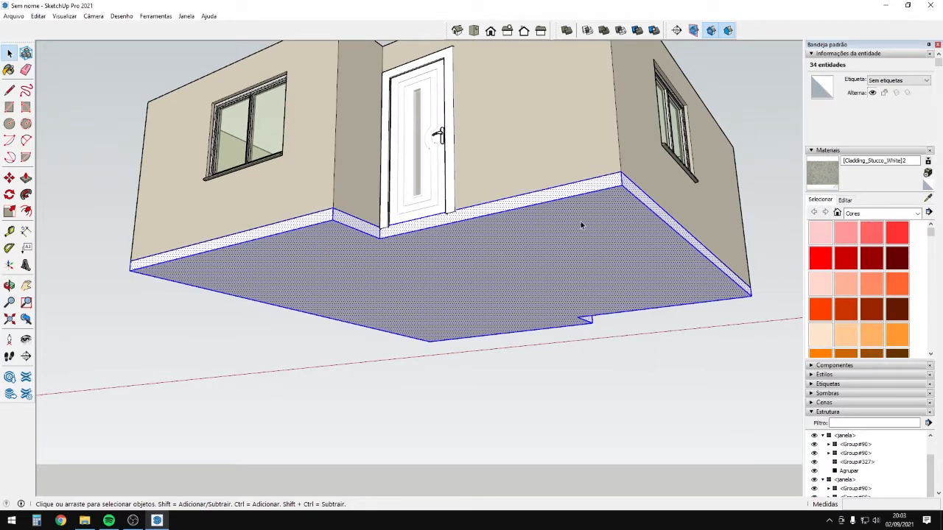
key("p")
left_click(450, 239)
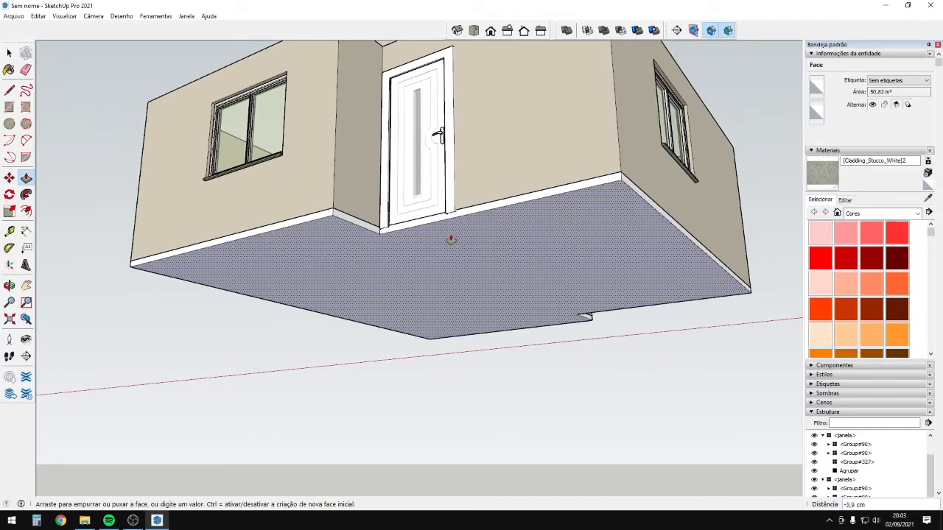
key("Escape")
key("space")
triple_click(466, 245)
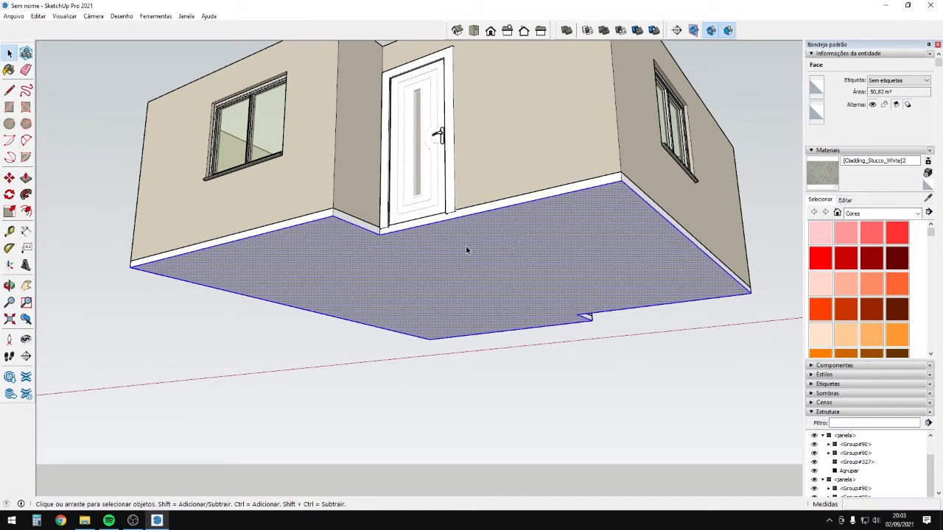
left_click(566, 169, "alt")
left_click(566, 193)
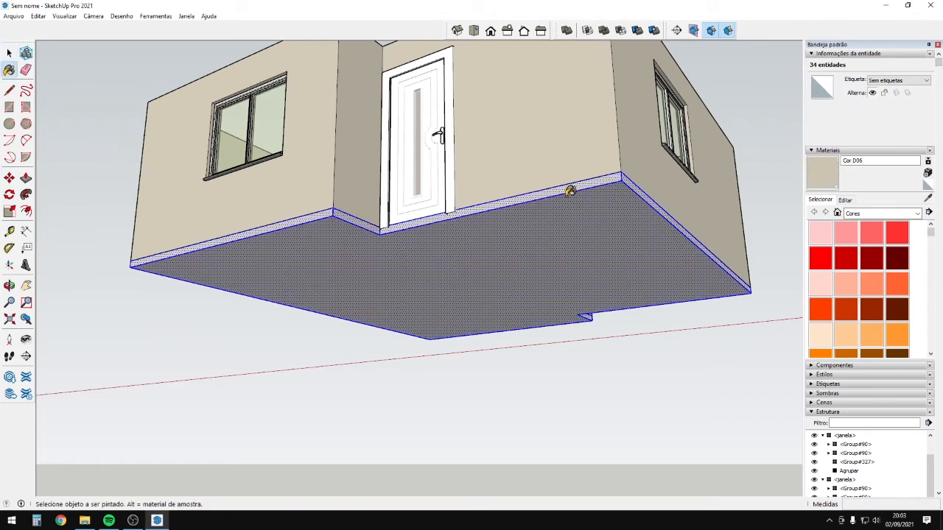
middle_click_drag(567, 193, 427, 218)
key("space")
left_click(427, 219)
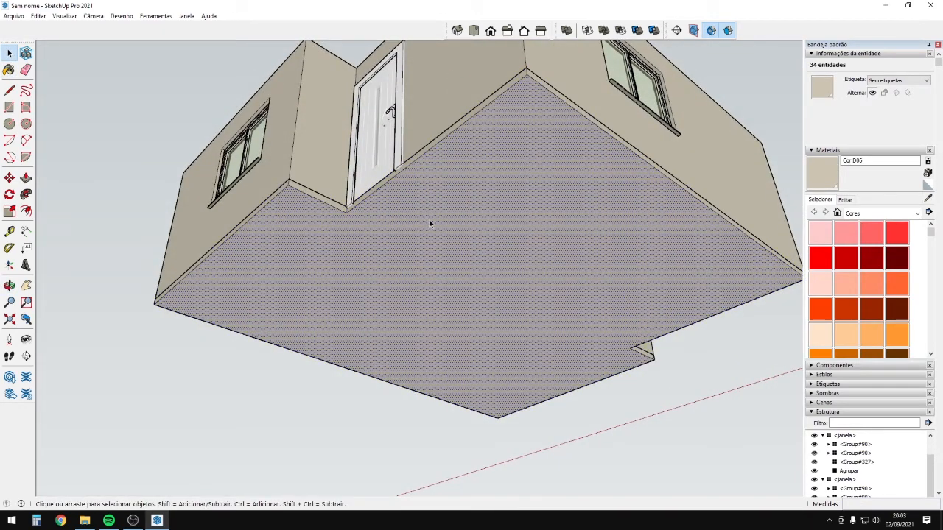
Offset the bottom face's outline outward by 80 cm.
left_click(424, 166)
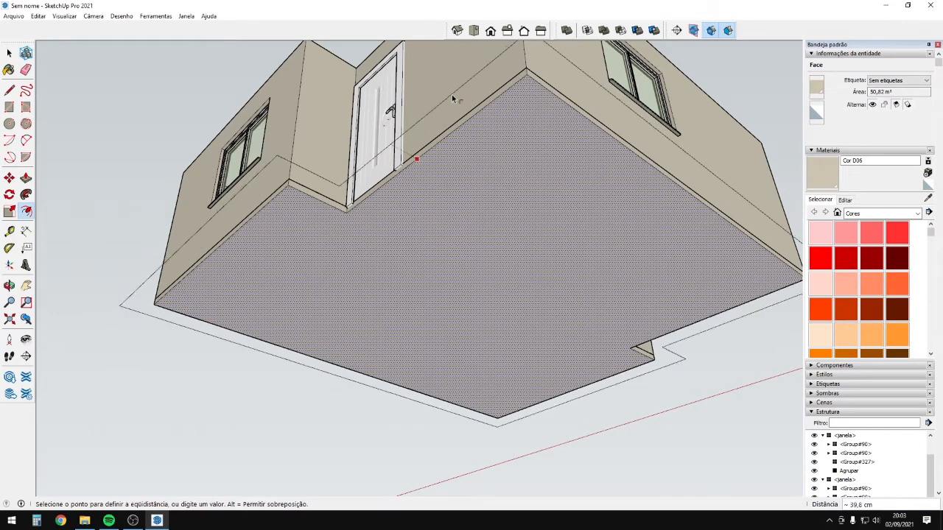
scroll(452, 98, "down", 2)
type("80")
key("Return")
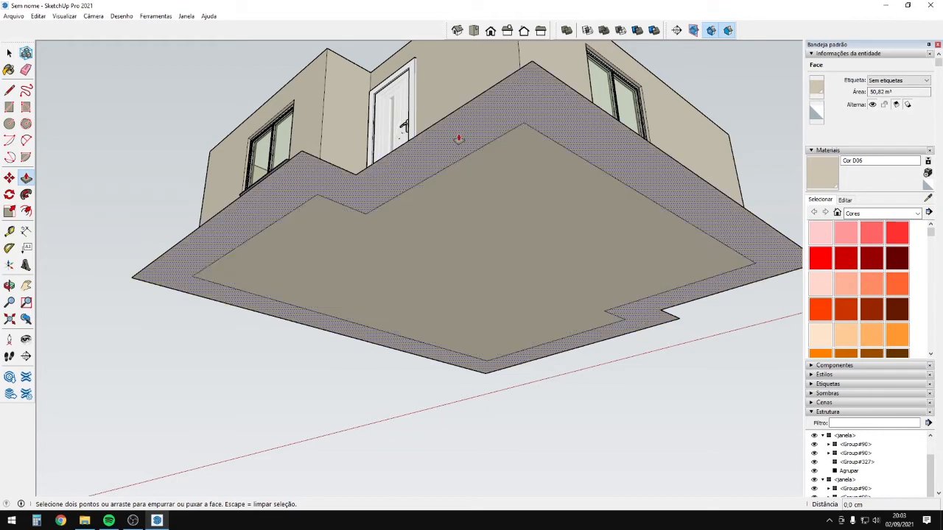
Try extruding the outer ring, then undo back to the flat 80 cm offset.
left_click(460, 140)
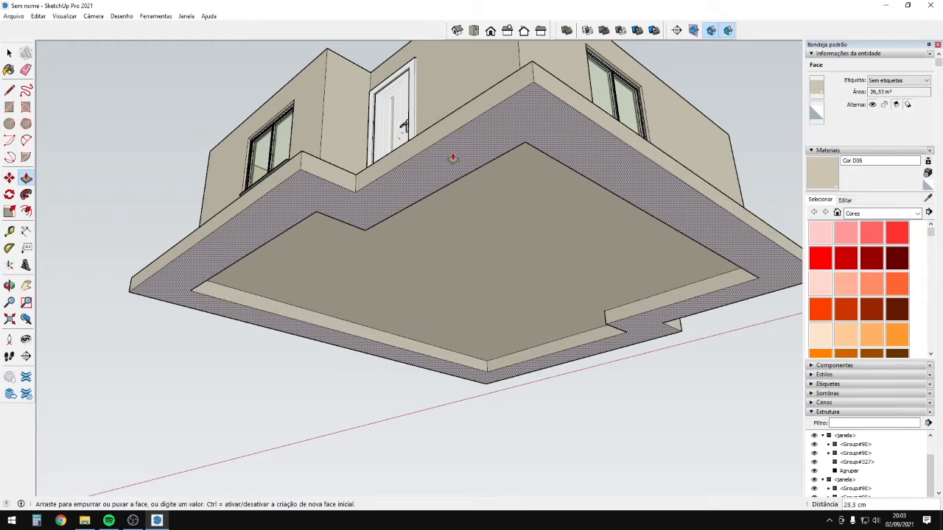
left_click(453, 157)
middle_click_drag(467, 143, 506, 315)
scroll(496, 369, "up", 2)
key("space")
scroll(465, 365, "up", 2)
triple_click(465, 365)
middle_click_drag(464, 366, 427, 193)
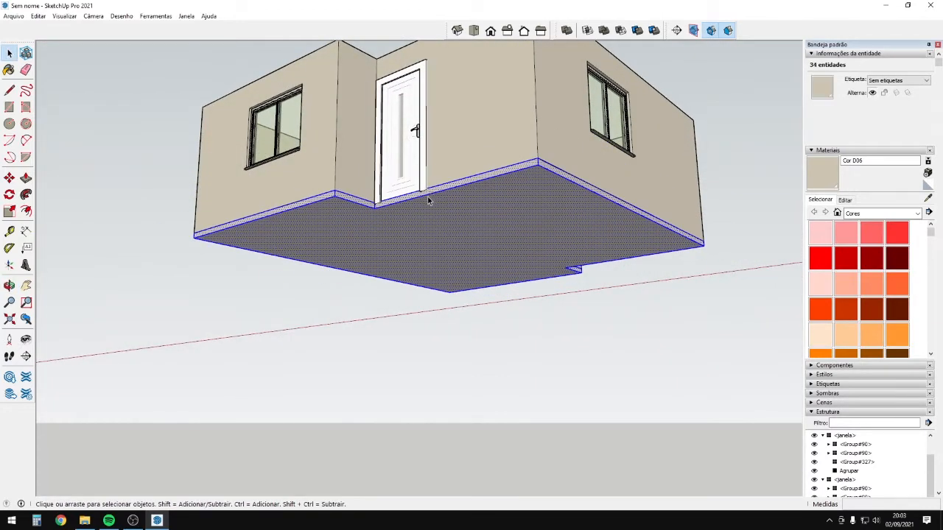
key("ctrl+z")
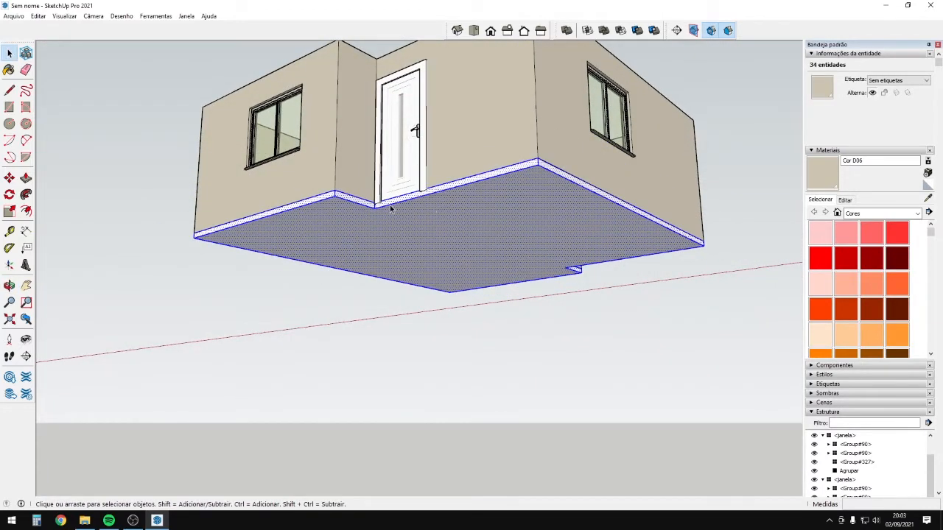
key("ctrl+z")
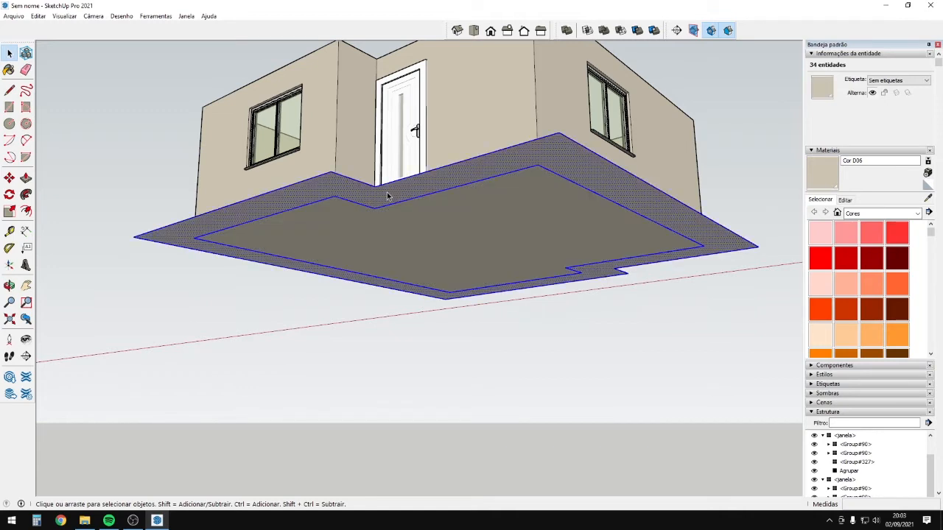
Make the selected slab faces and the inner face into groups with Criar grupo.
right_click(399, 193)
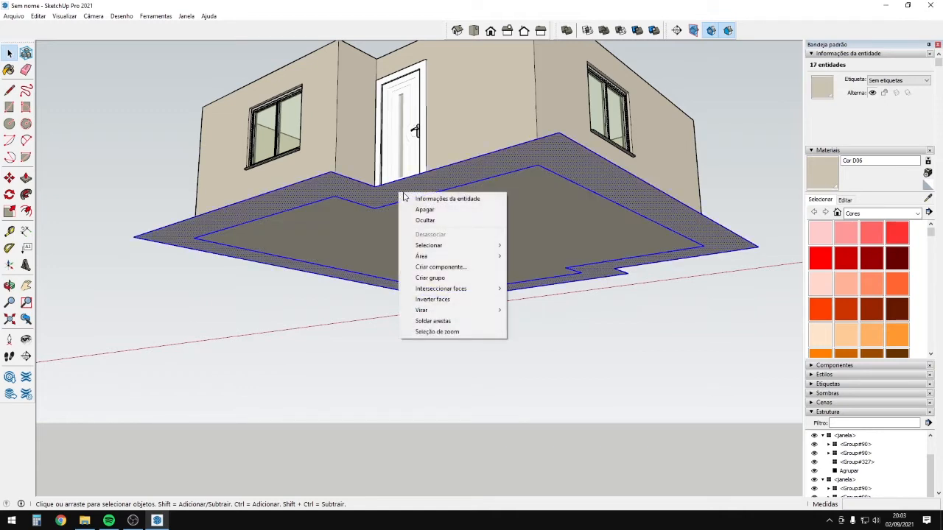
left_click(430, 277)
right_click(392, 223)
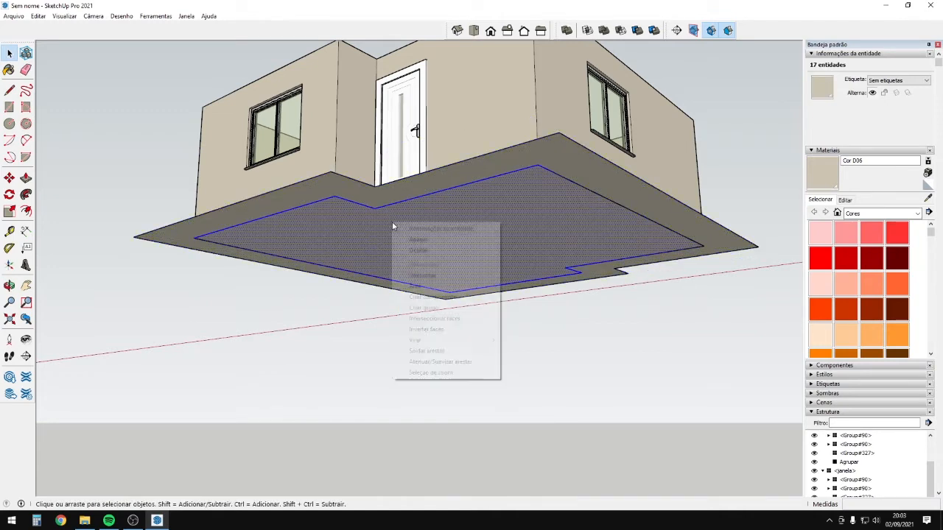
left_click(447, 310)
Open the slab group and thicken it 10 cm with Push/Pull.
middle_click_drag(442, 284, 449, 467)
triple_click(444, 350)
key("p")
left_click(425, 288)
left_click(420, 293)
key("space")
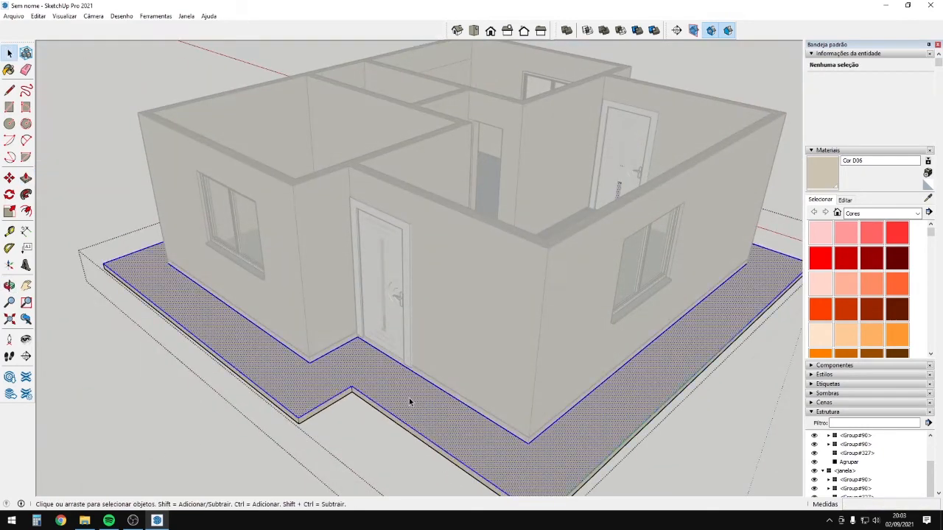
Paint the slab with Pedra de alvenaria colorida from the brick and tile materials.
left_click(916, 214)
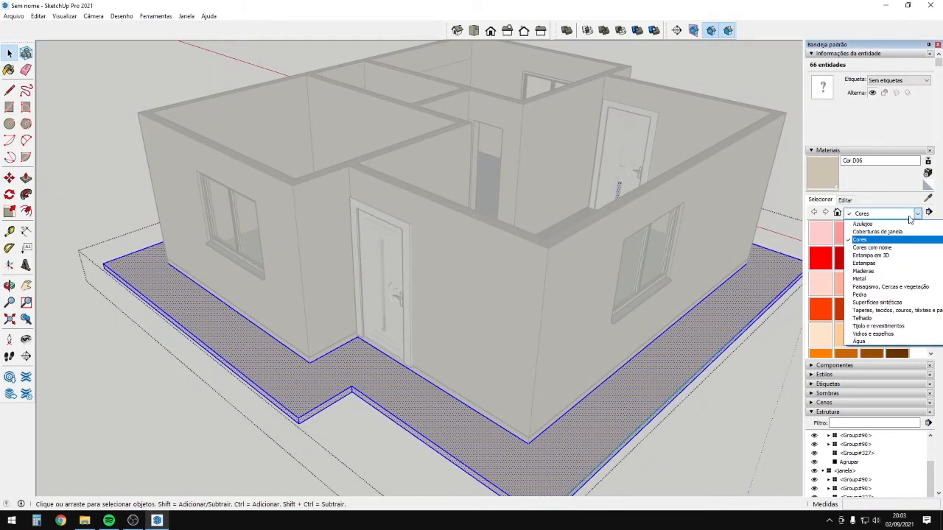
left_click(876, 295)
left_click(883, 214)
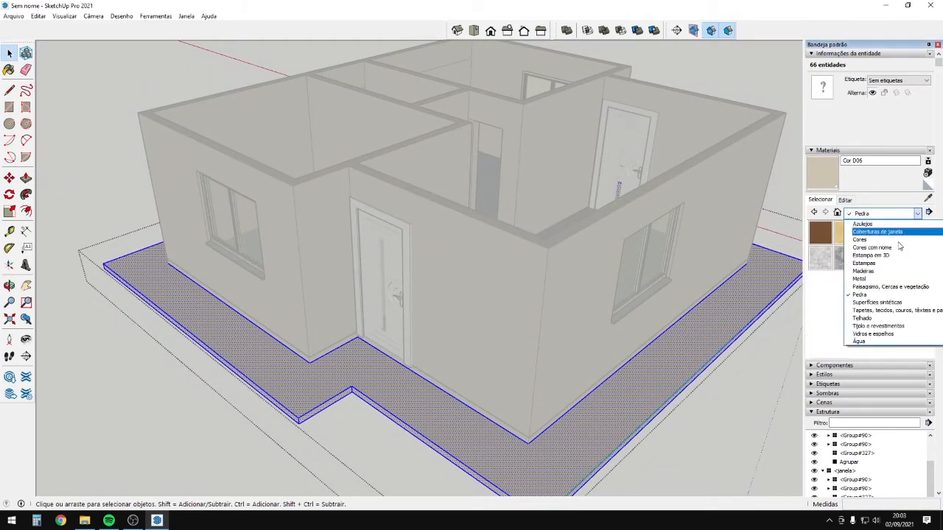
left_click(880, 326)
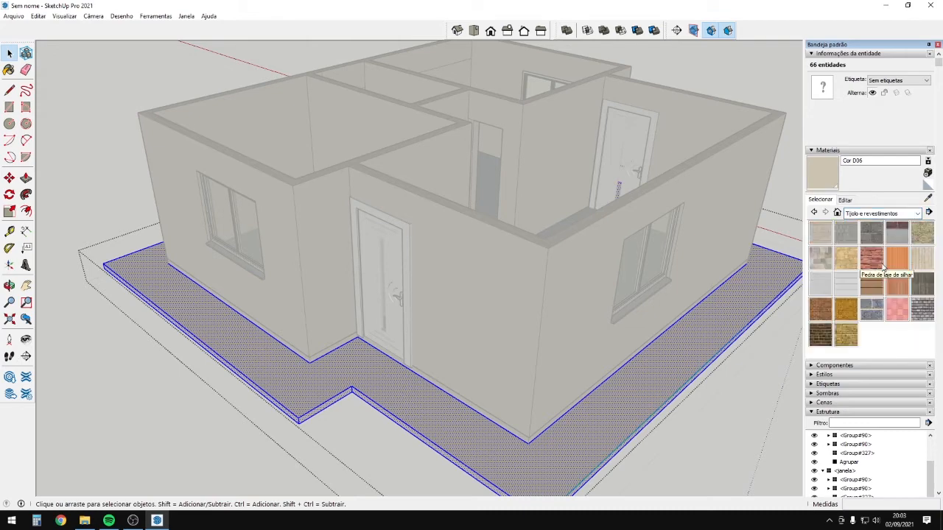
left_click(821, 261)
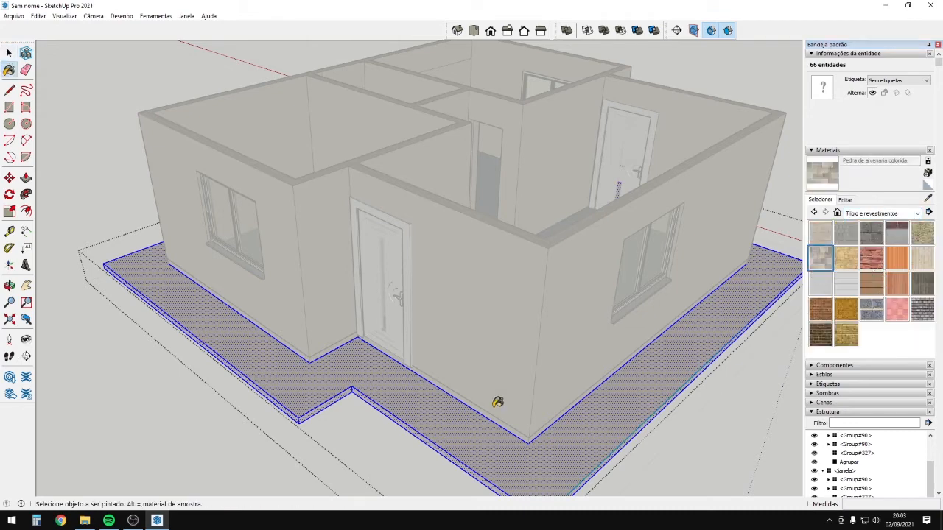
left_click(421, 420)
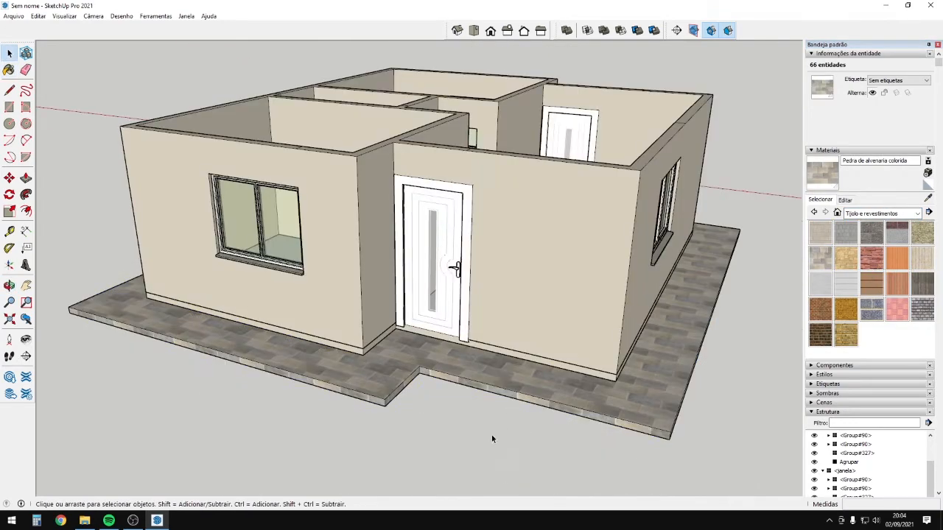
mouse_move(492, 438)
middle_mouse_down()
mouse_move(458, 346)
mouse_move(445, 398)
mouse_move(469, 373)
mouse_move(657, 497)
mouse_move(232, 322)
mouse_move(256, 310)
middle_mouse_up()
scroll(456, 398, "down", 3)
key("r")
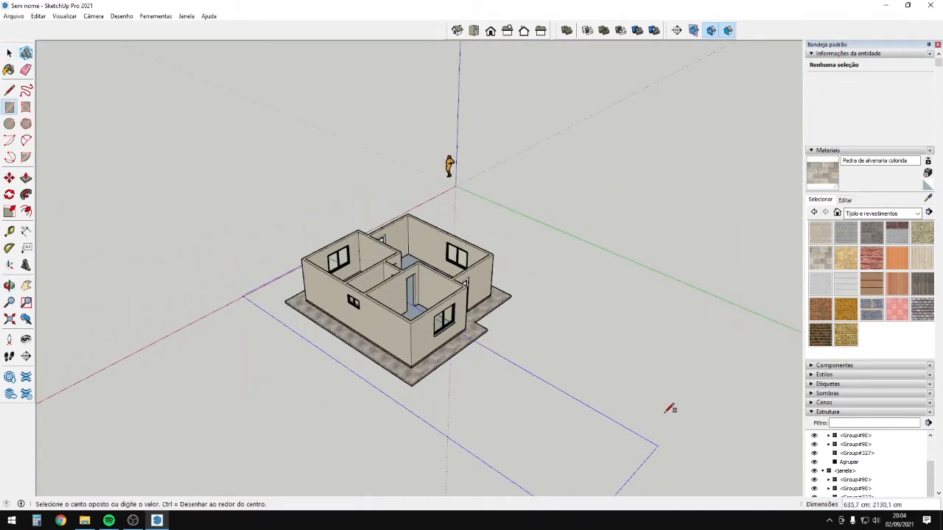
Finish the ground rectangle around the house and move it down under the slab.
left_click(671, 359)
middle_click_drag(671, 359, 402, 276)
key("space")
left_click(322, 353)
scroll(402, 275, "up", 8)
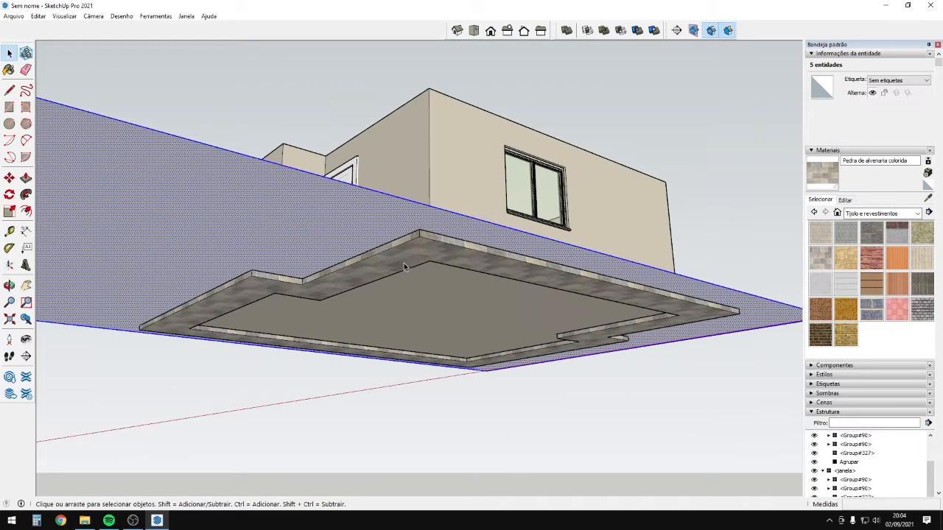
key("m")
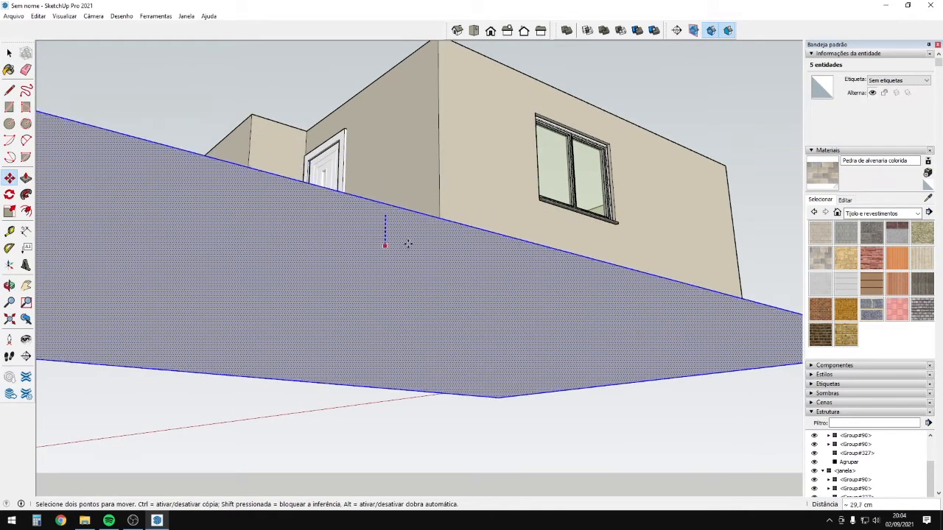
middle_click_drag(408, 243, 629, 327)
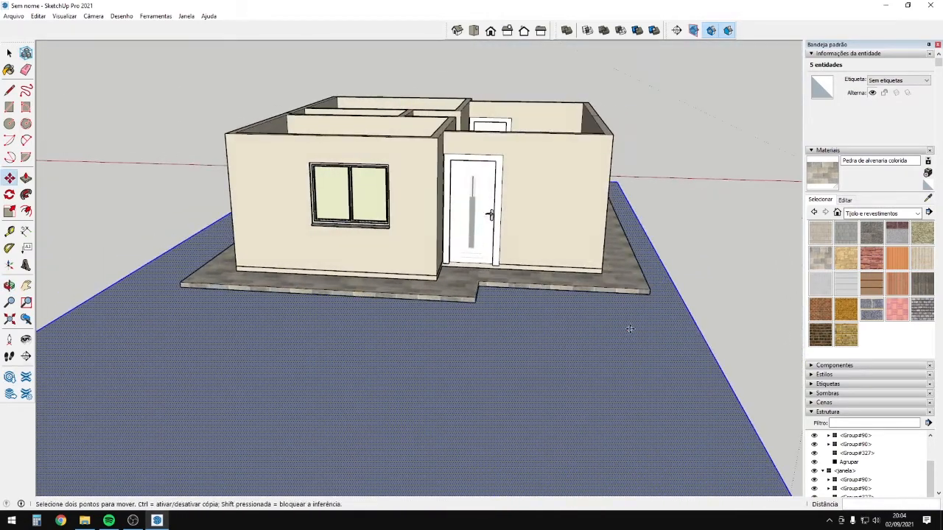
Paint the ground face with the Vegetação Grama texture from the landscaping materials.
key("space")
left_click(891, 212)
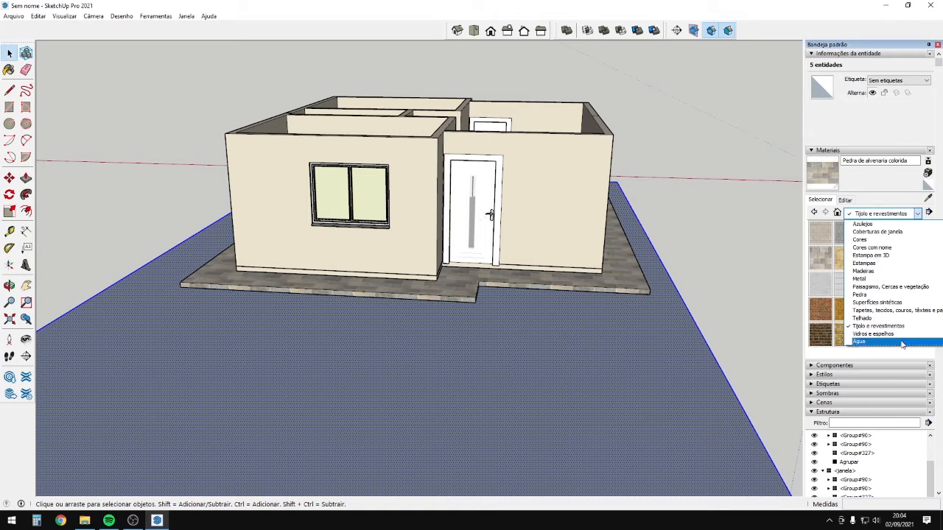
left_click(905, 287)
scroll(873, 292, "down", 5)
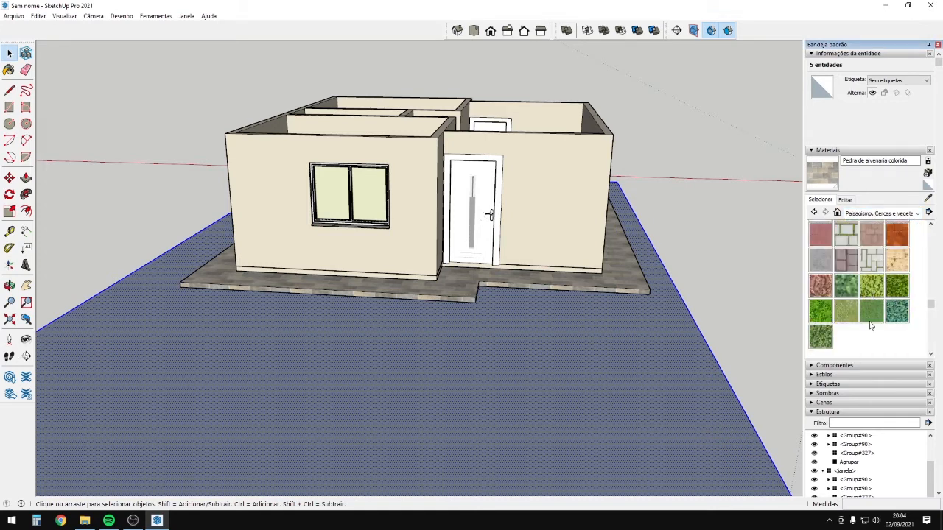
left_click(853, 318)
left_click(524, 387)
middle_click_drag(531, 385, 567, 355)
scroll(466, 371, "down", 3)
key("space")
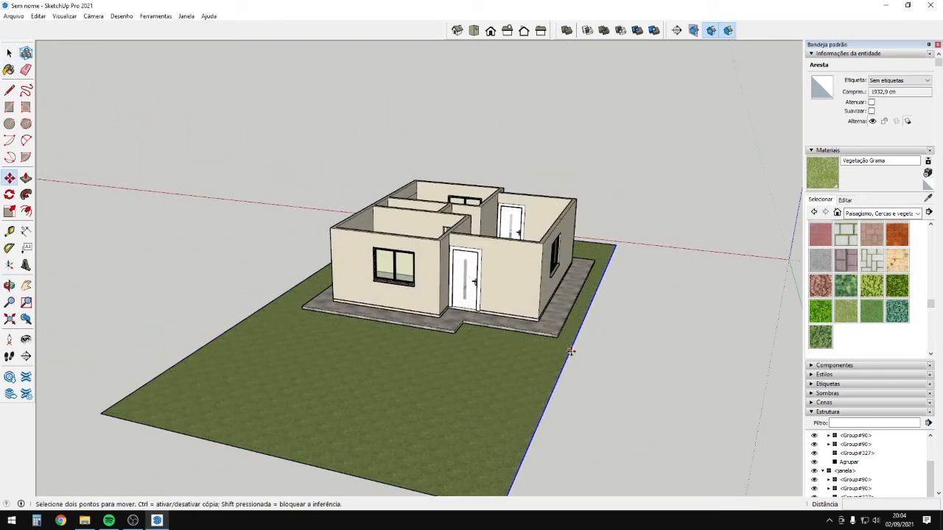
Move the ground's left edge further out to widen the lot.
middle_click_drag(488, 347, 522, 360)
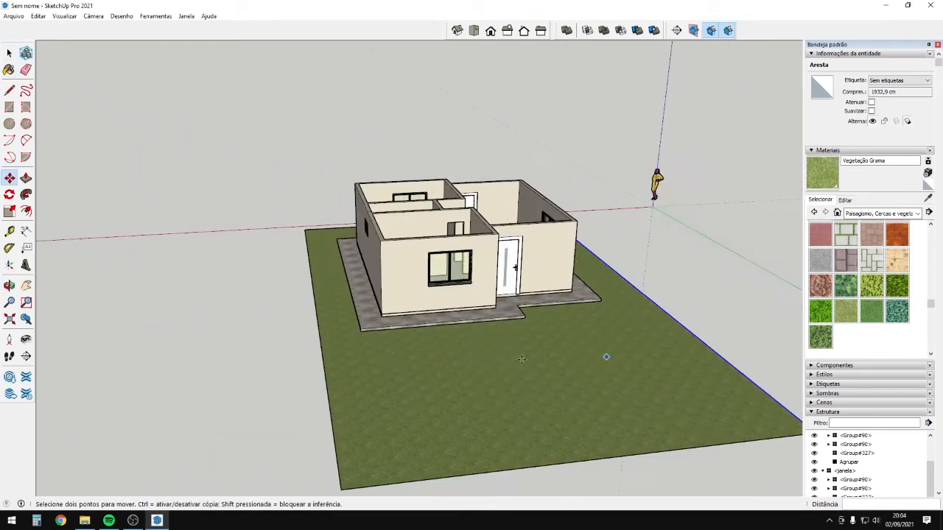
key("space")
left_click(320, 337)
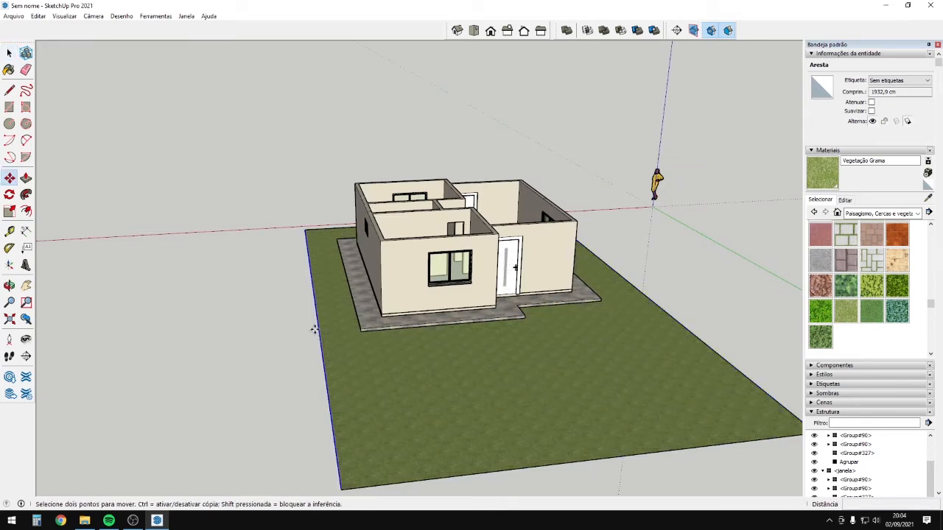
left_click(315, 329)
left_click(299, 328)
middle_click_drag(299, 329, 861, 484)
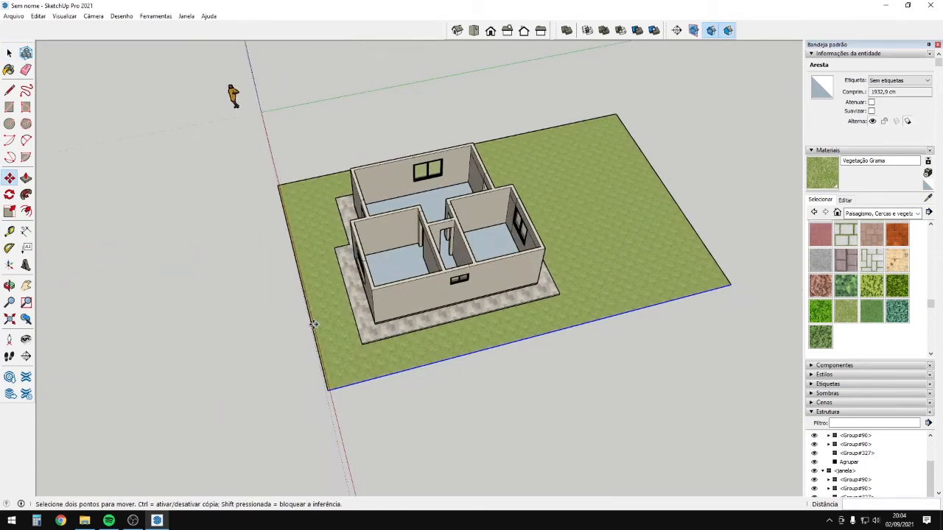
key("space")
scroll(313, 332, "down", 2)
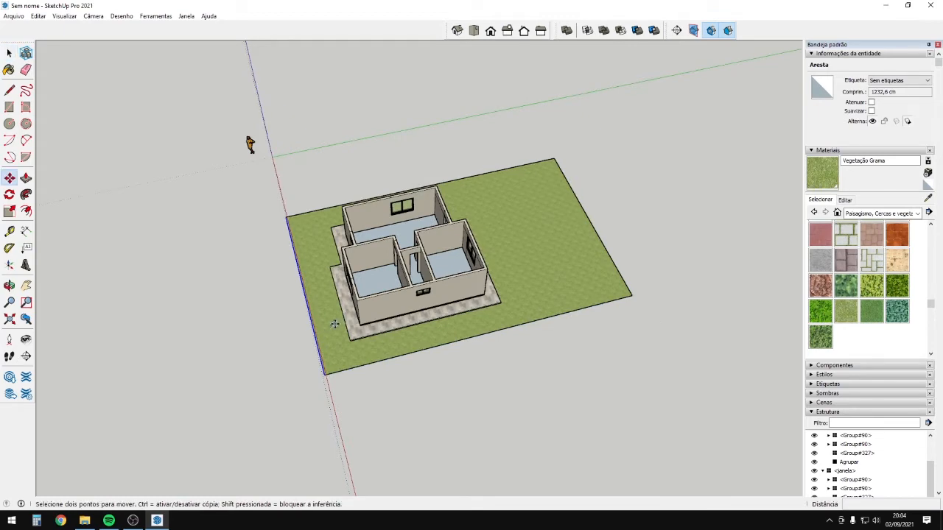
scroll(238, 330, "down", 2)
middle_click_drag(618, 332, 547, 388)
scroll(554, 405, "up", 1)
Select the lot's front edge and start a Move copy of it from the corner.
left_click(554, 398)
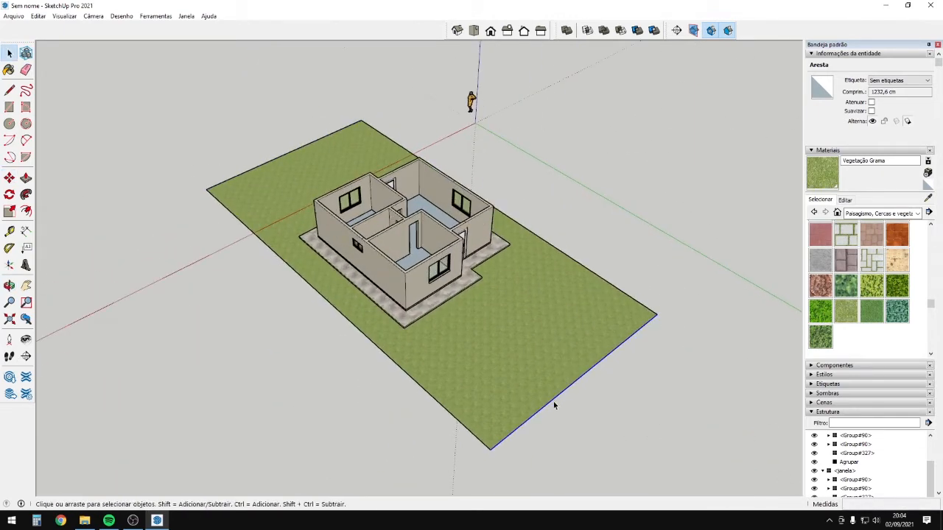
scroll(551, 399, "down", 2)
middle_click_drag(520, 358, 410, 370)
key("m")
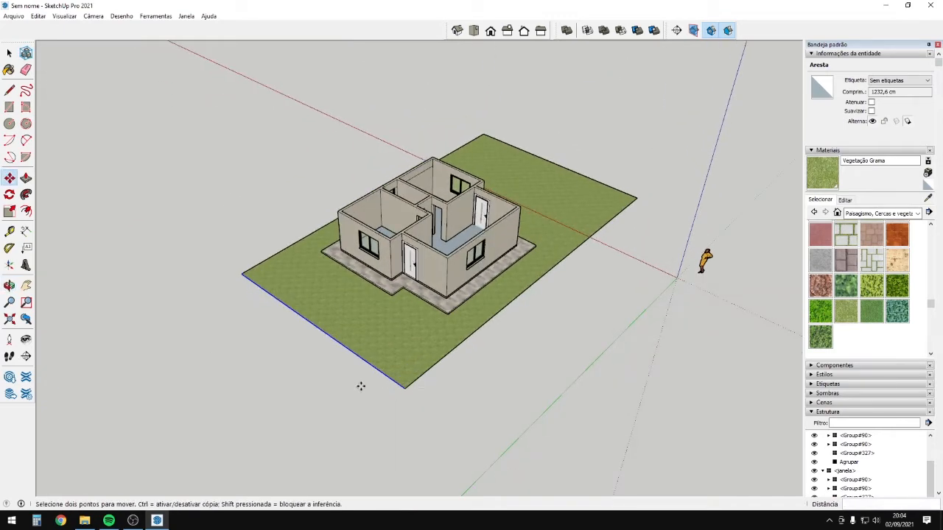
key("ctrl")
left_click(406, 386)
Paint the new front strip along the lawn with gray stone paving (Piso de pedra cinza).
scroll(425, 372, "up", 2)
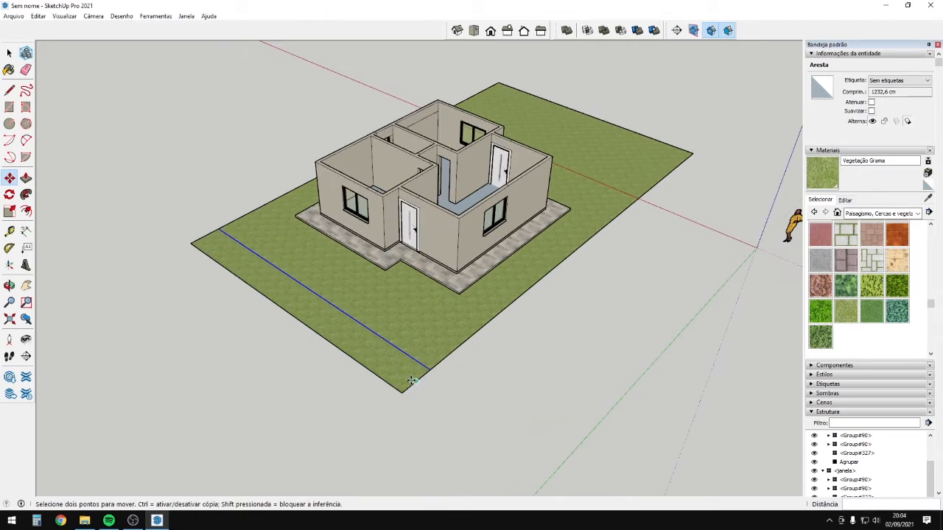
key("space")
left_click(409, 377)
middle_click_drag(636, 316, 653, 314)
left_click(820, 260)
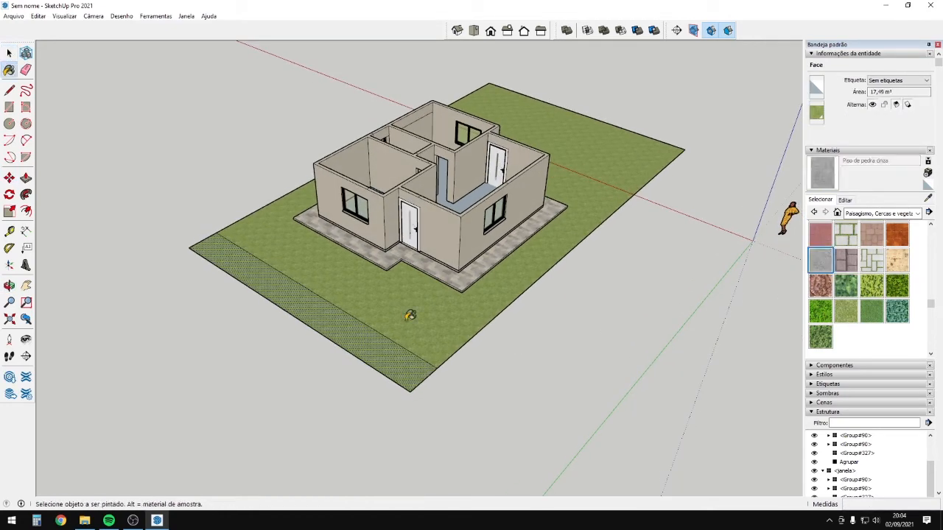
left_click(379, 359)
scroll(424, 398, "up", 2)
middle_click_drag(421, 402, 376, 364)
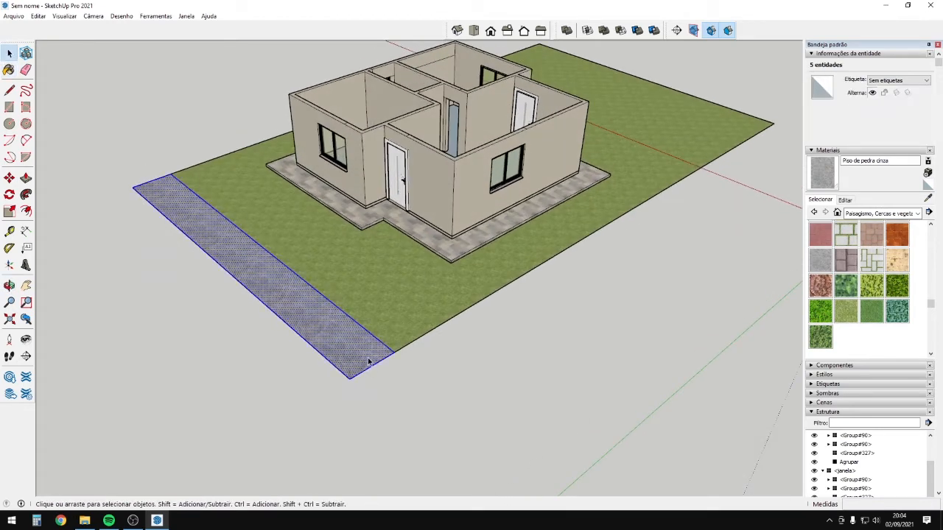
Copy the stone strip outward to create a second strip beyond the sidewalk.
key("ctrl")
left_click(388, 351)
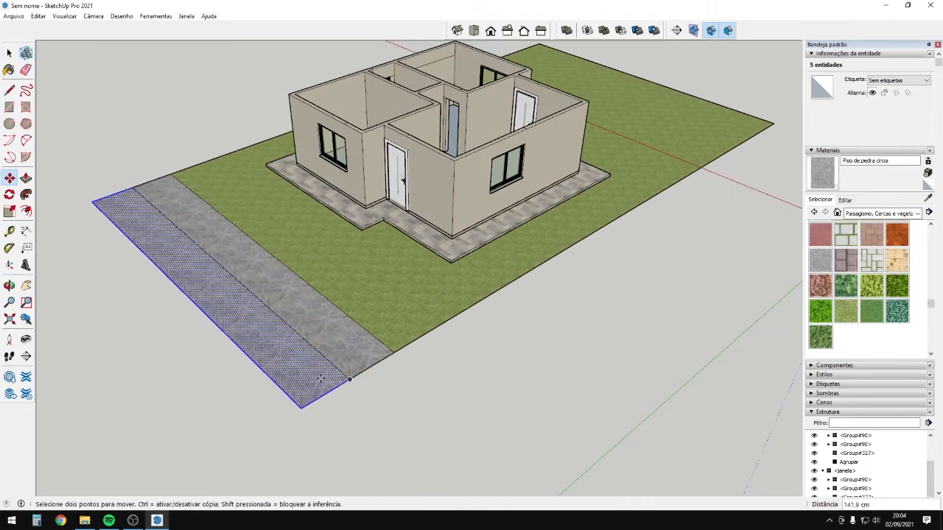
left_click(320, 379)
key("space")
Paint the outer strip dark with Asfalto novo from the Asfalto e concreto collection.
left_click(879, 214)
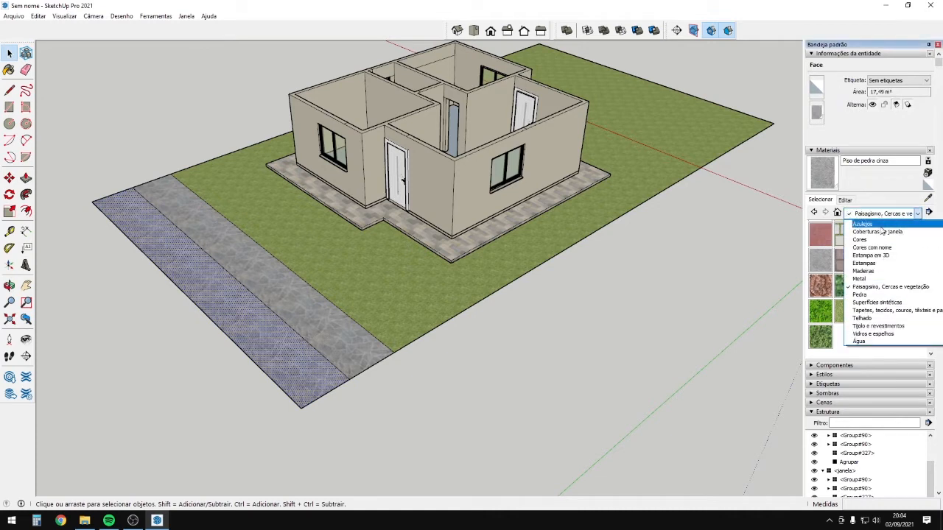
scroll(882, 231, "up", 1)
left_click(881, 240)
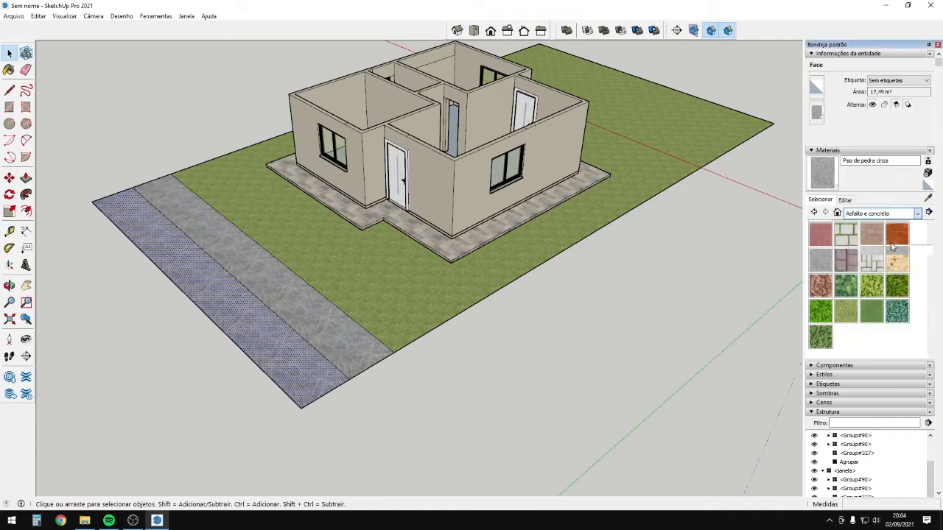
left_click(818, 241)
left_click(302, 398)
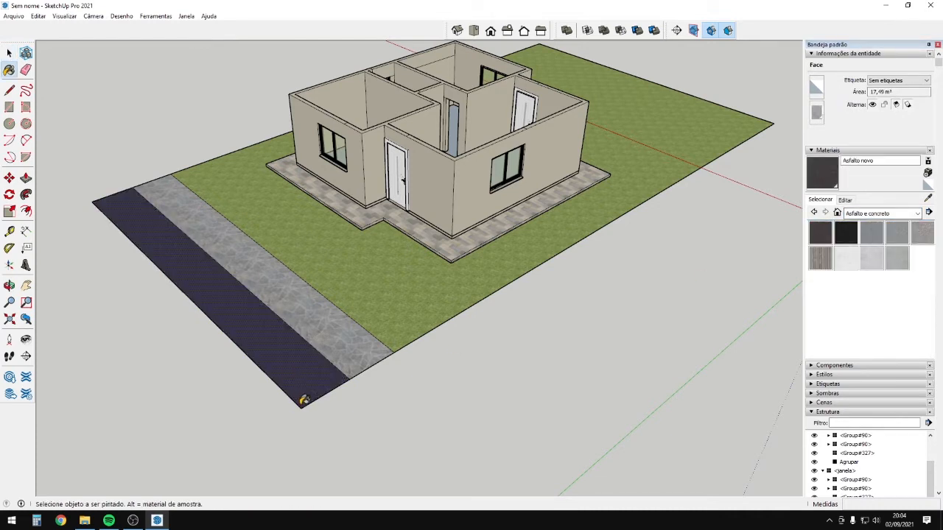
middle_click_drag(320, 404, 536, 372)
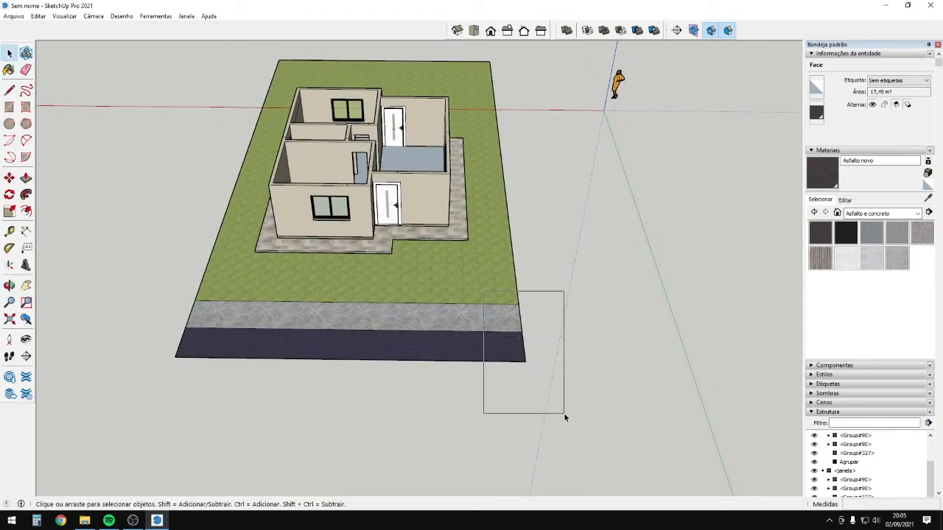
left_click_drag(563, 412, 567, 413)
middle_click_drag(566, 413, 267, 376)
middle_click_drag(318, 358, 328, 311)
Push/Pull the gray stone sidewalk face up above the ground.
key("p")
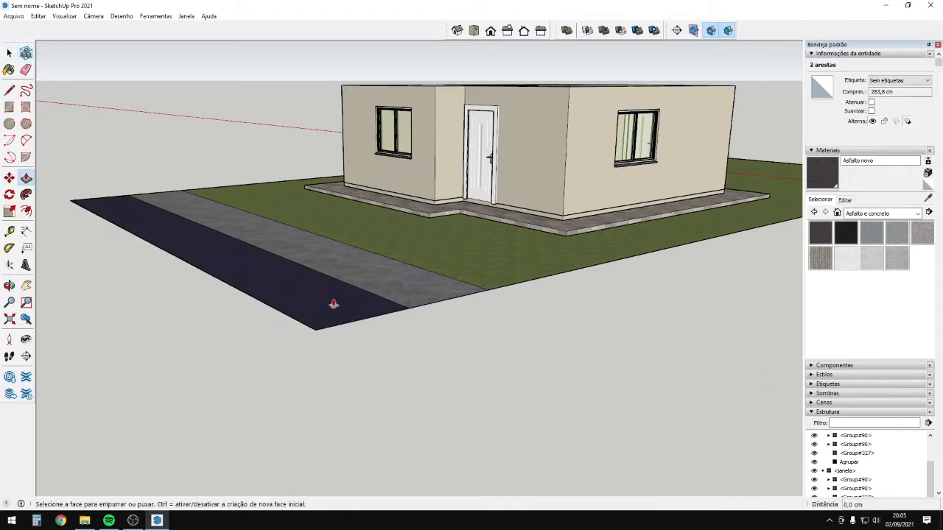
left_click(328, 312)
key("Escape")
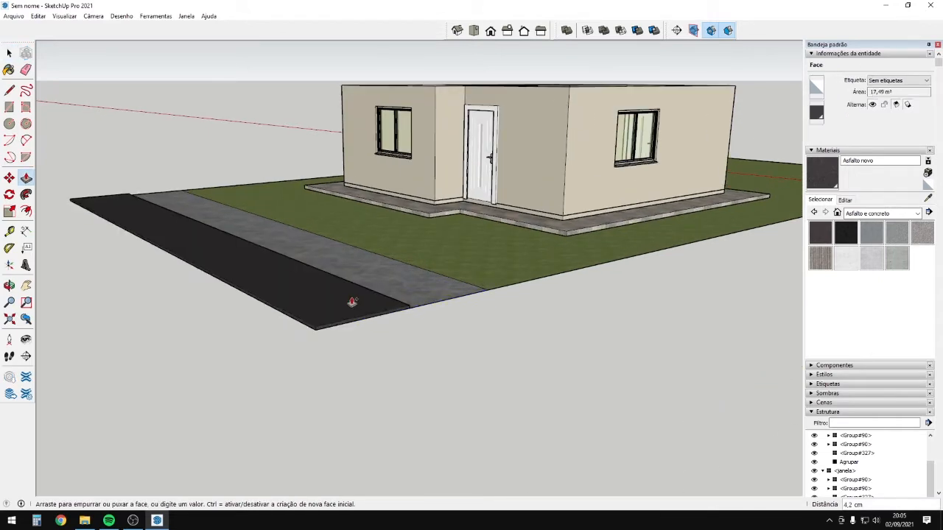
scroll(445, 304, "up", 1)
left_click(442, 296)
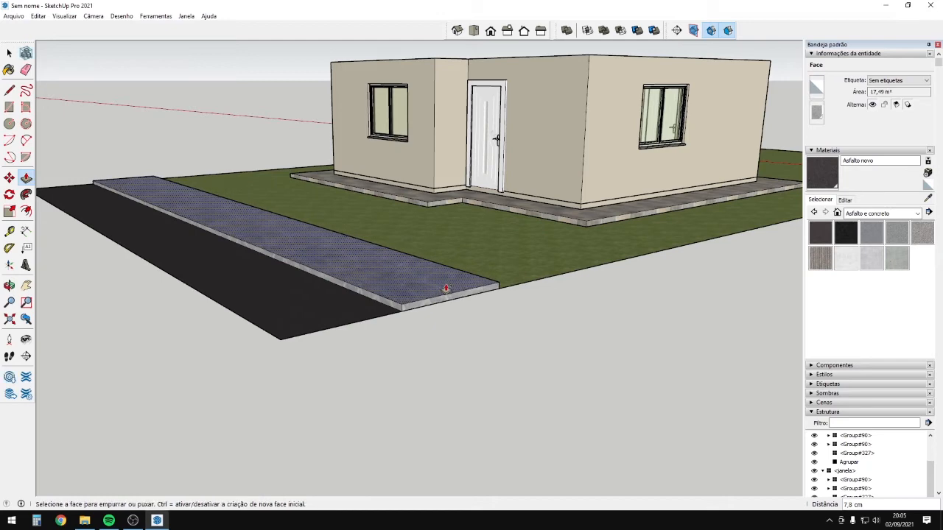
scroll(476, 247, "down", 2)
middle_click_drag(476, 247, 700, 318)
middle_click_drag(638, 308, 409, 287)
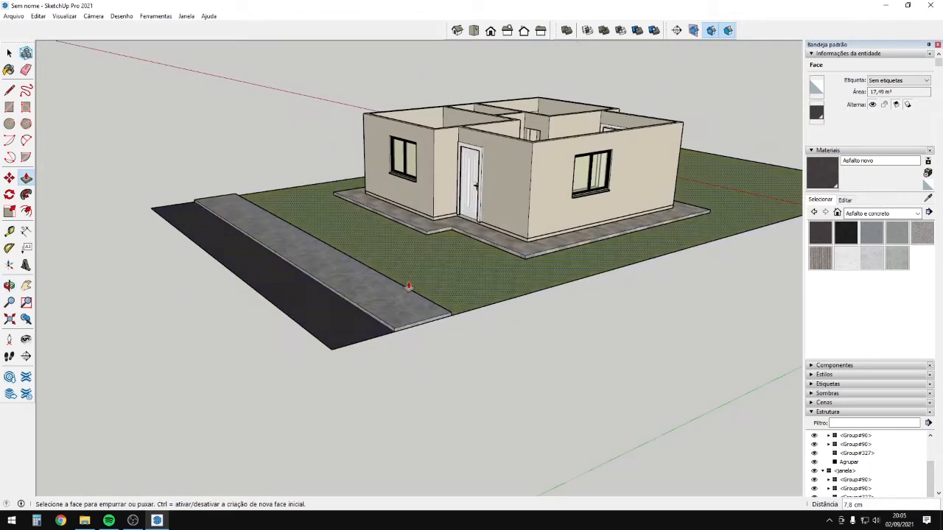
scroll(409, 287, "up", 1)
scroll(361, 352, "up", 2)
Push the asphalt strip down 6,6 cm below ground level.
left_click(366, 349)
left_click(368, 357)
scroll(456, 355, "up", 1)
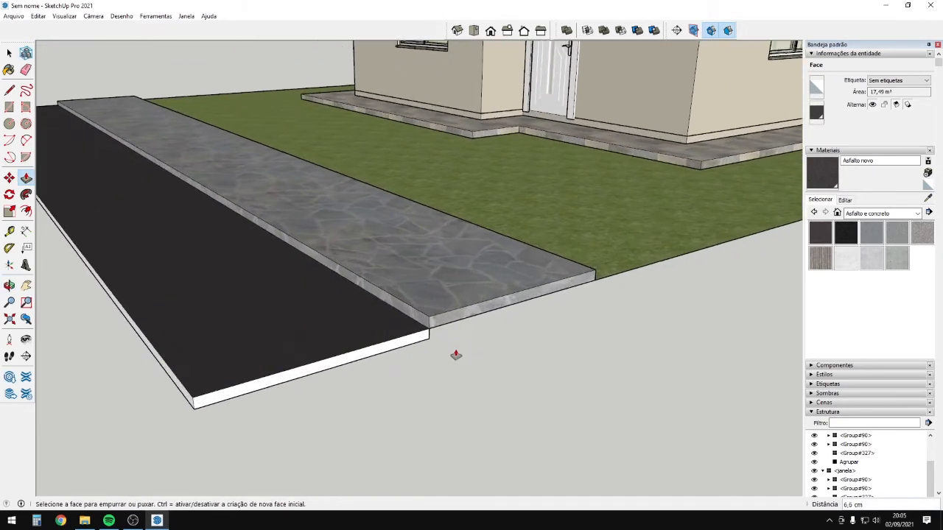
middle_click_drag(395, 343, 354, 236)
scroll(355, 344, "up", 2)
Erase the seam edge between the asphalt slab's two end faces.
left_click(449, 291)
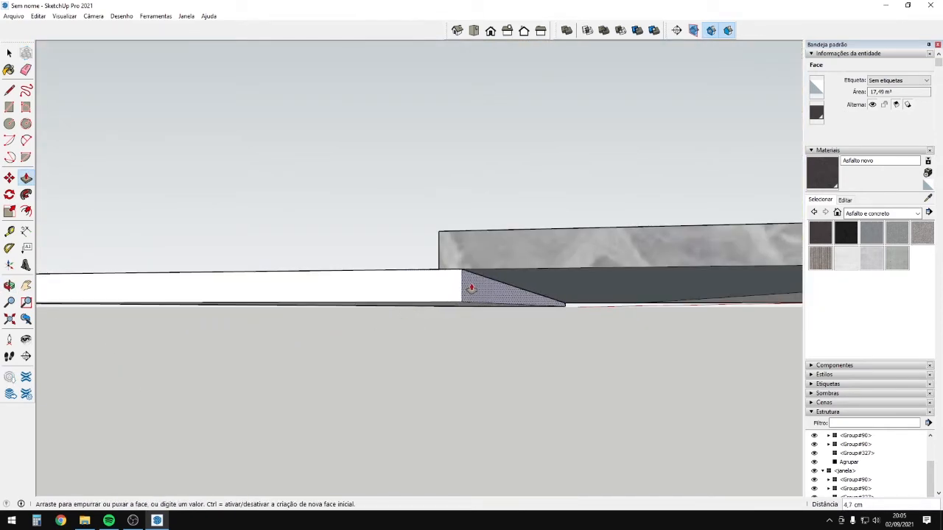
scroll(471, 288, "down", 2)
middle_click_drag(471, 288, 719, 299)
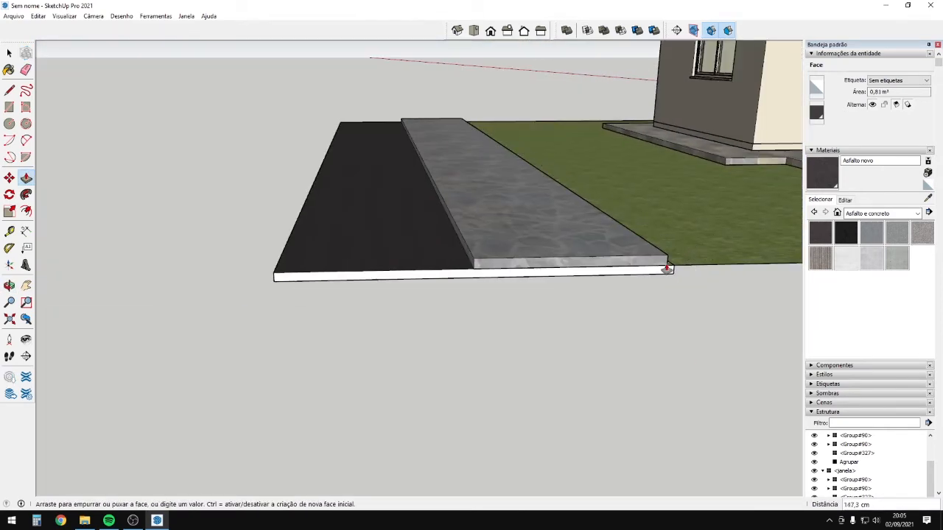
scroll(666, 269, "up", 1)
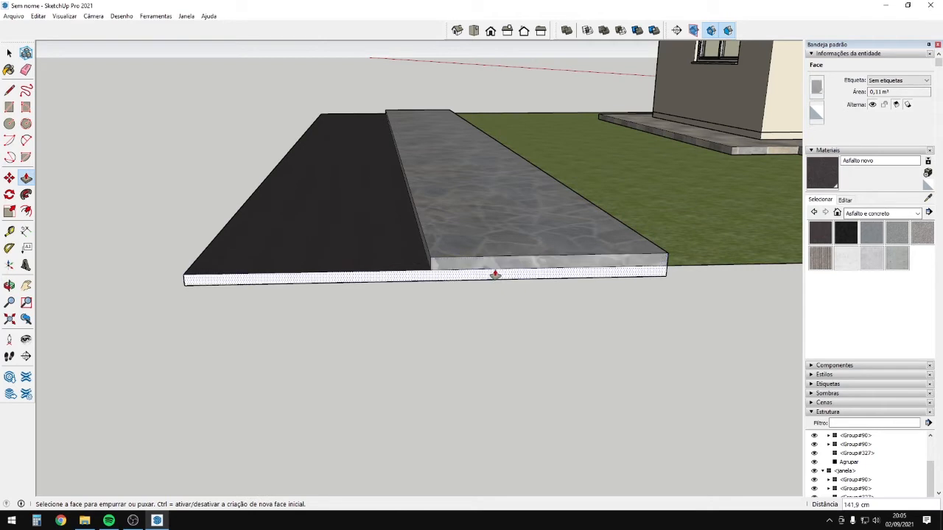
key("e")
left_click(489, 268)
mouse_move(486, 268)
middle_mouse_down()
mouse_move(537, 284)
mouse_move(491, 270)
mouse_move(483, 283)
middle_mouse_up()
Extend both end faces of the asphalt road outward.
key("p")
left_click(444, 281)
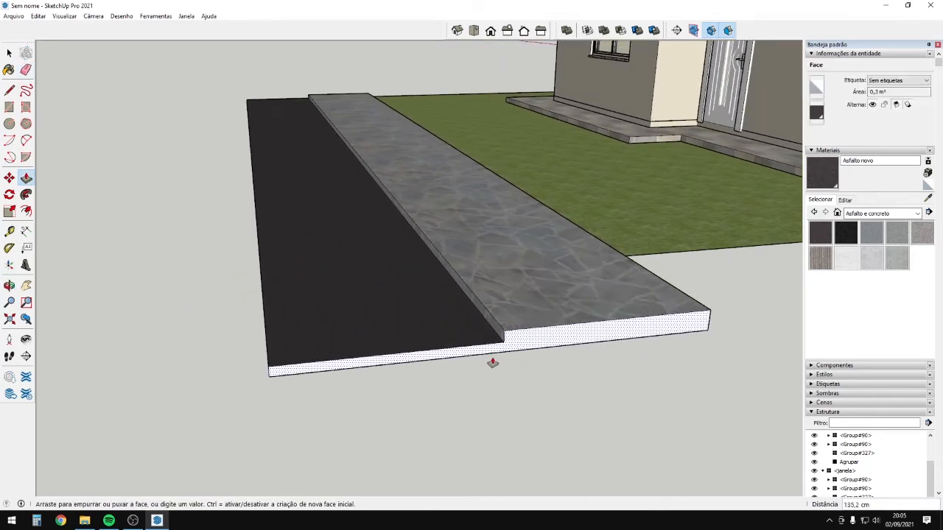
scroll(490, 353, "down", 5)
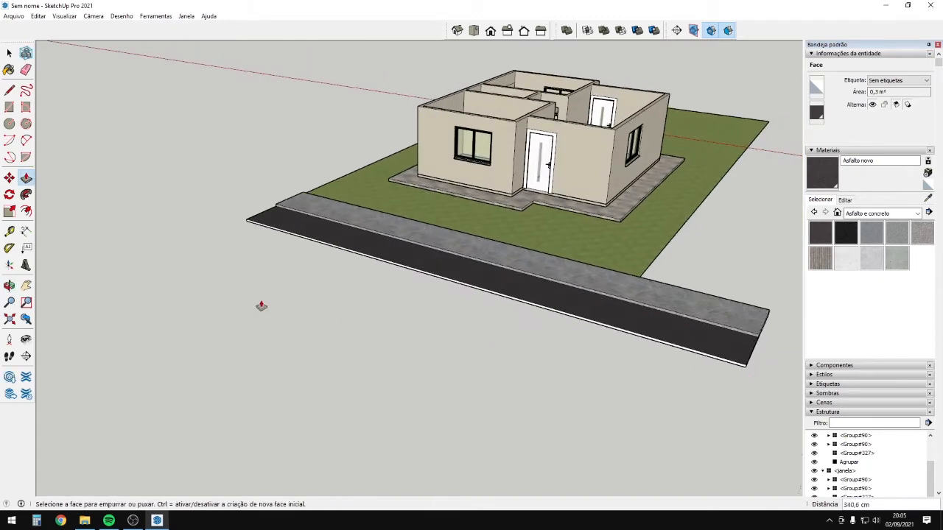
scroll(327, 259, "up", 10)
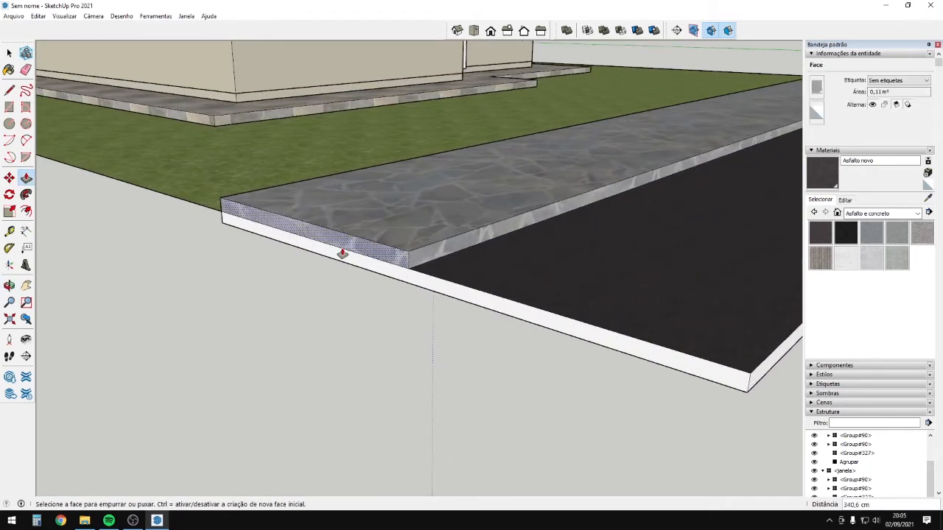
key("e")
key("p")
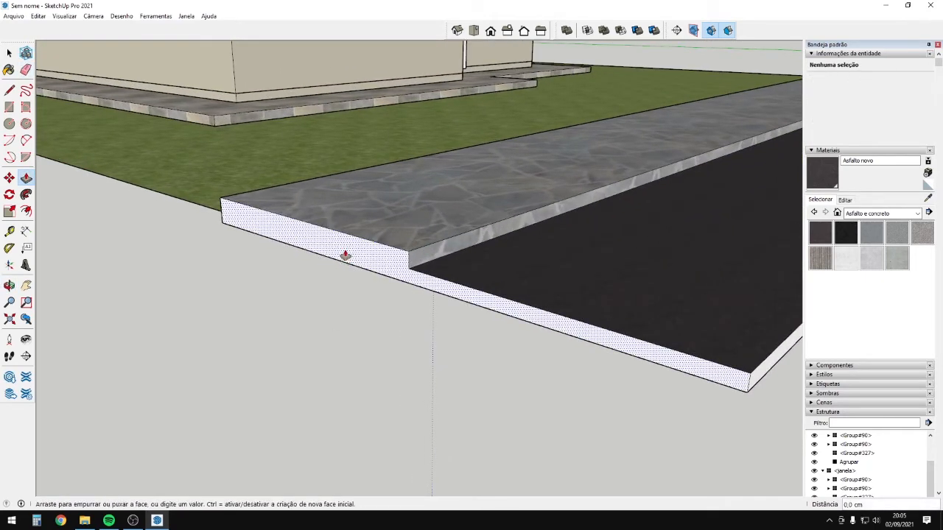
left_click(345, 255)
scroll(253, 317, "down", 8)
scroll(133, 324, "down", 4)
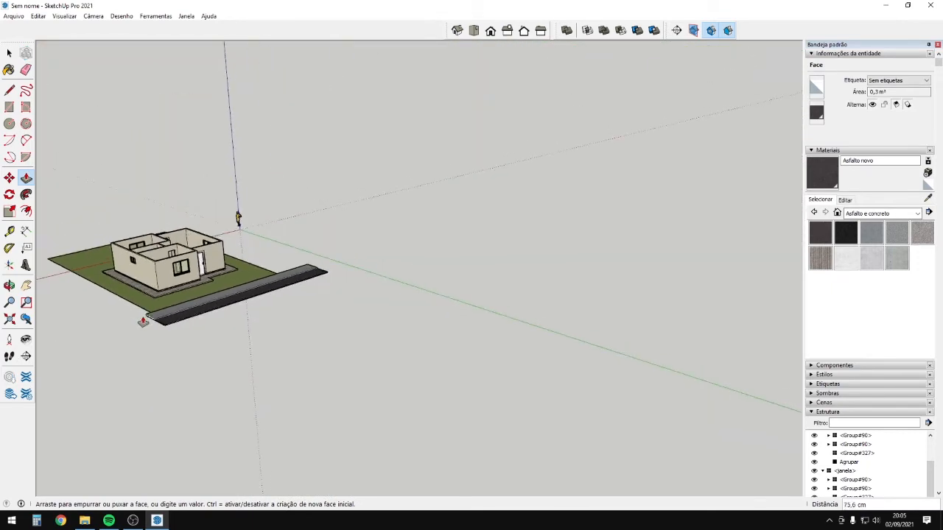
middle_click_drag(270, 339, 242, 268)
scroll(433, 296, "up", 5)
Widen the asphalt road to 611,8 cm.
left_click(433, 297)
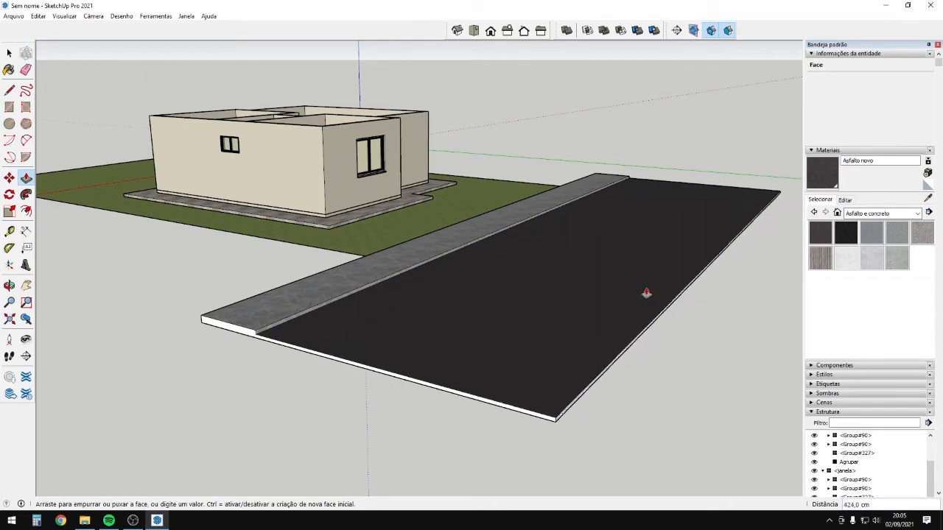
scroll(649, 292, "down", 3)
left_click(705, 295)
middle_click_drag(642, 293, 404, 329)
scroll(421, 213, "up", 5)
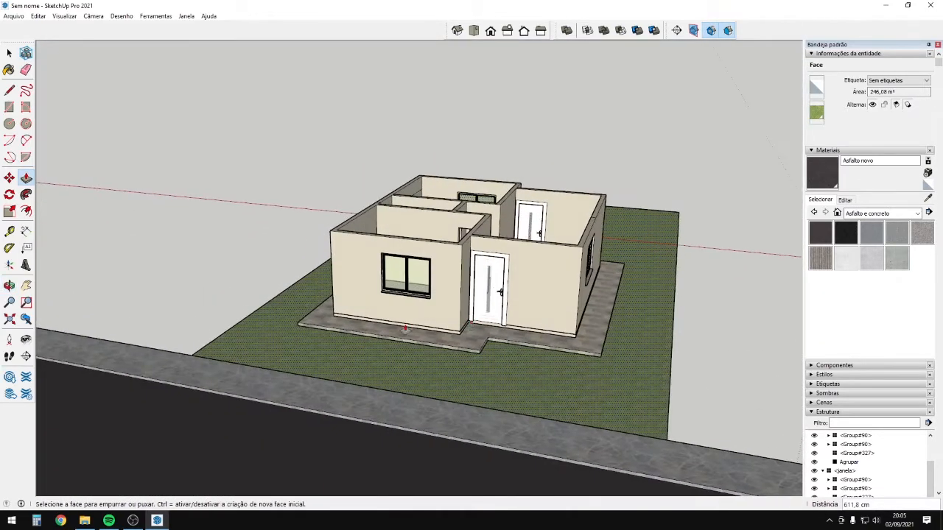
middle_click_drag(488, 383, 829, 414)
Raise the lot's edge strip into a tall boundary wall beside the lawn.
scroll(828, 413, "down", 1)
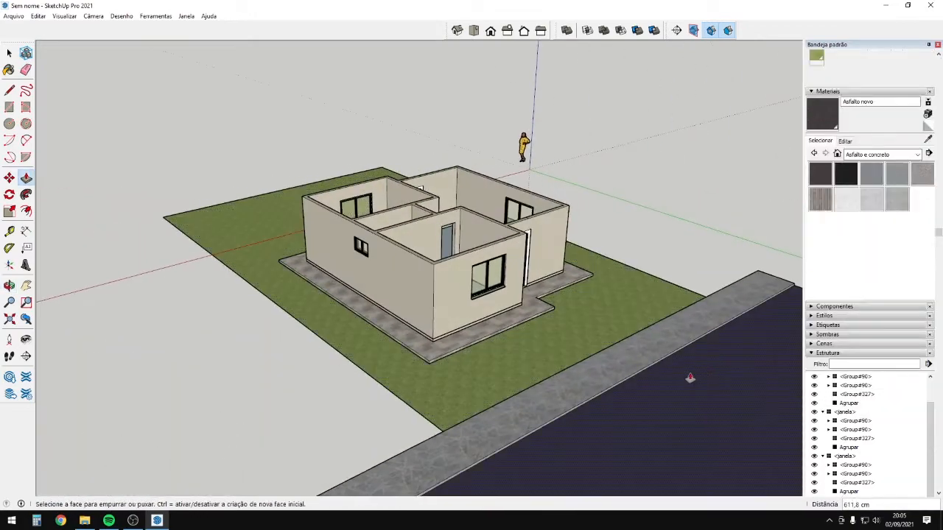
middle_click_drag(734, 277, 312, 293)
scroll(275, 307, "up", 3)
key("space")
double_click(285, 294)
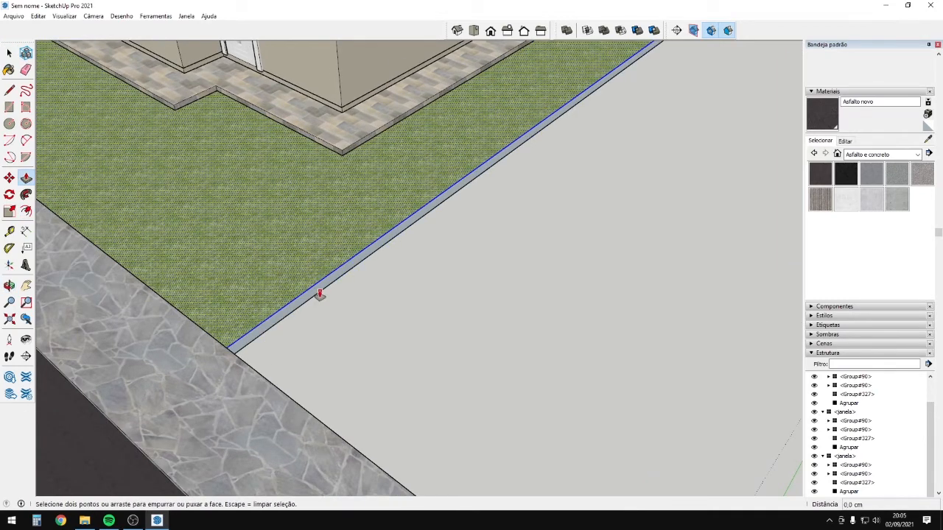
left_click(325, 288)
Select the walls and road together with all their connected geometry.
scroll(344, 230, "down", 3)
middle_click_drag(343, 227, 621, 234)
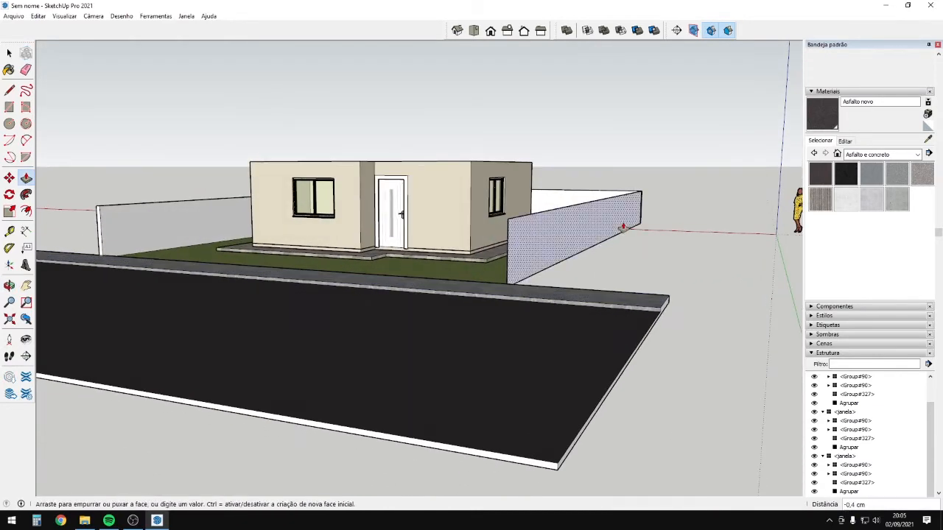
key("space")
triple_click(616, 224)
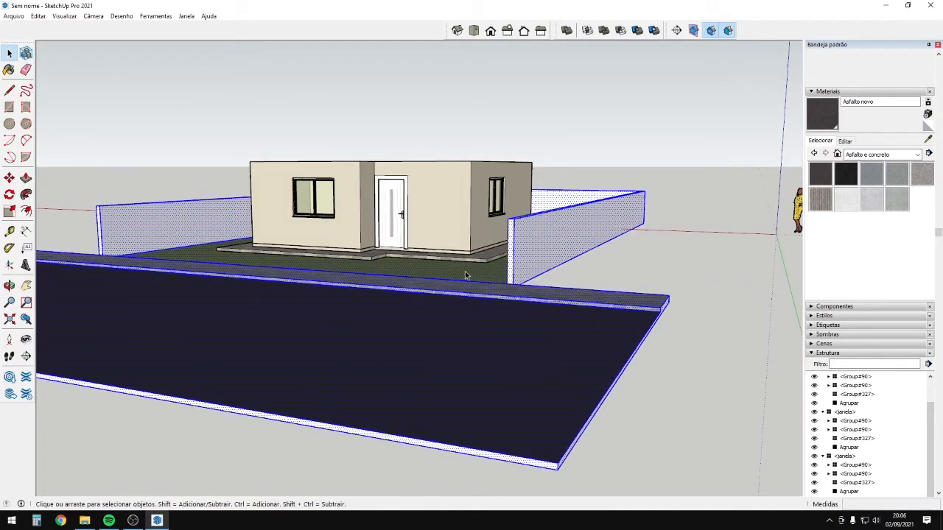
Pick the Concreto polido novo material while viewing the whole lot.
scroll(465, 272, "down", 3)
middle_click_drag(465, 275, 454, 356)
scroll(455, 356, "down", 3)
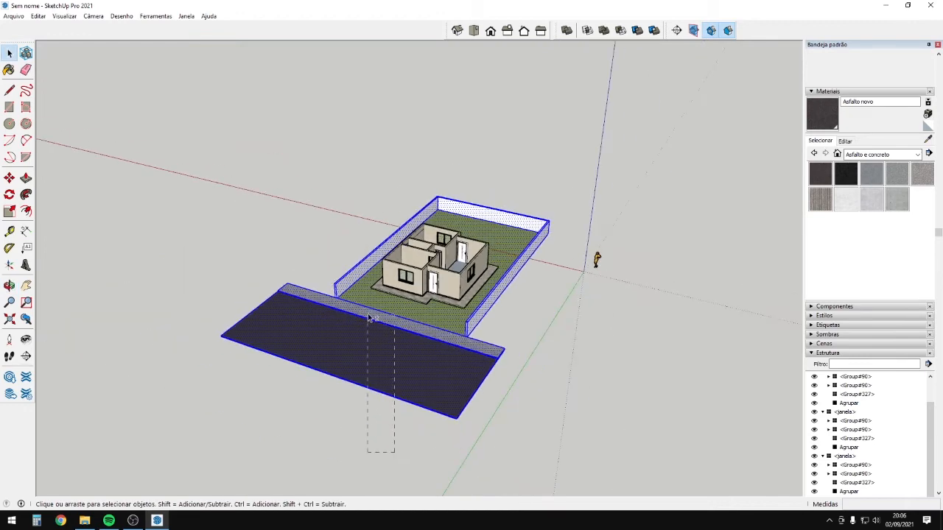
scroll(369, 318, "up", 5)
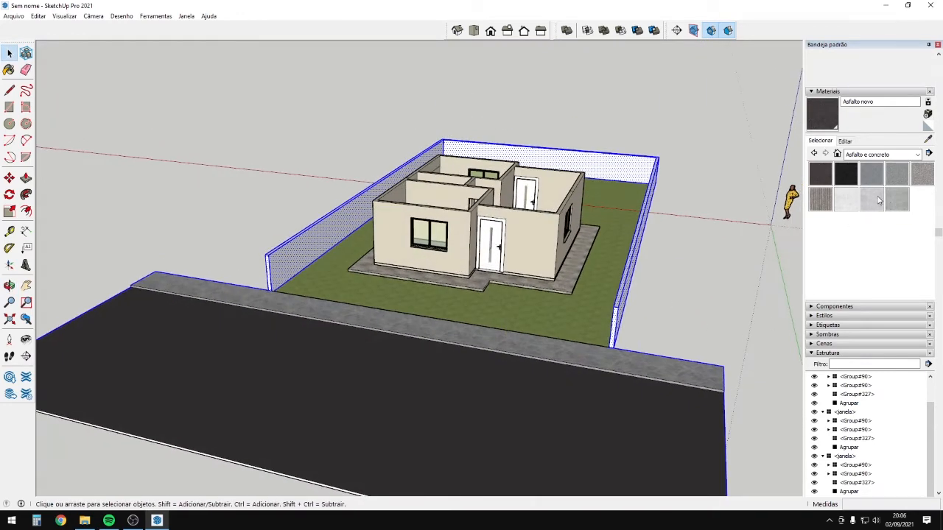
left_click(878, 200)
scroll(679, 273, "up", 3)
middle_click_drag(574, 317, 550, 209)
middle_click_drag(564, 171, 475, 252)
Group the lawn, boundary walls, sidewalk and road via Criar grupo.
triple_click(480, 341)
right_click(479, 340)
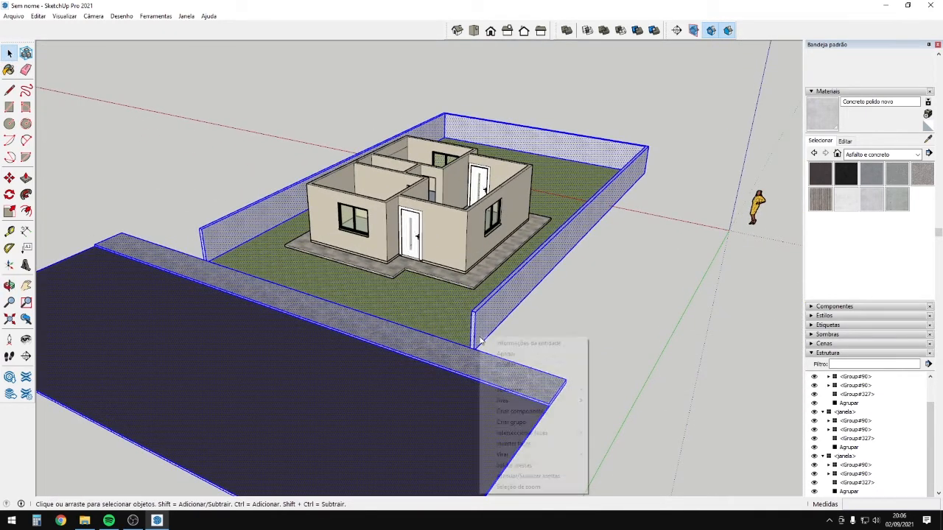
left_click(515, 422)
left_click(589, 316)
left_click(331, 341)
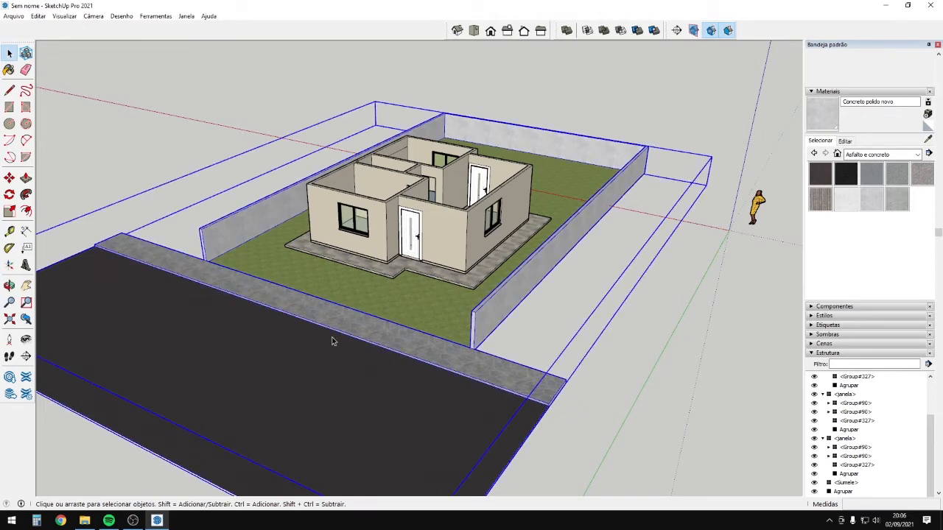
Open the lot group and select the sidewalk, front wall and grass faces inside.
double_click(343, 323)
triple_click(358, 324)
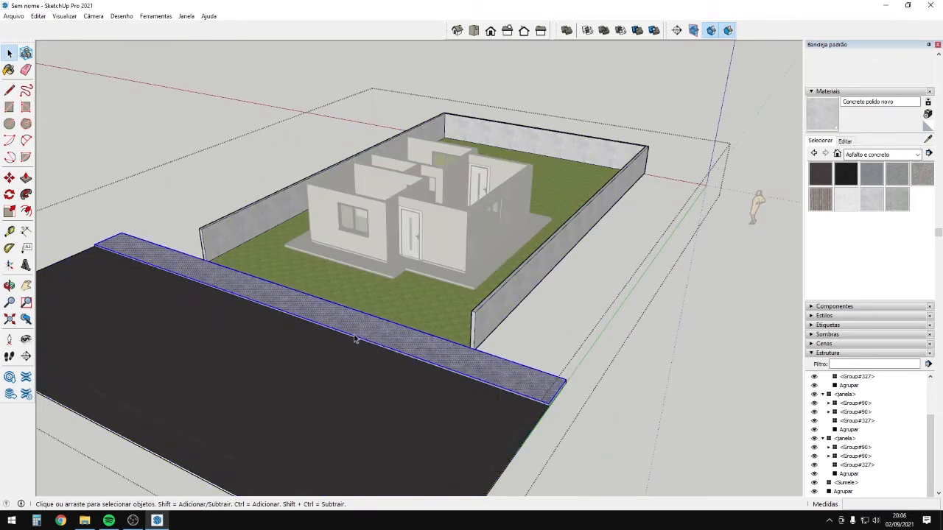
middle_click_drag(362, 326, 347, 180)
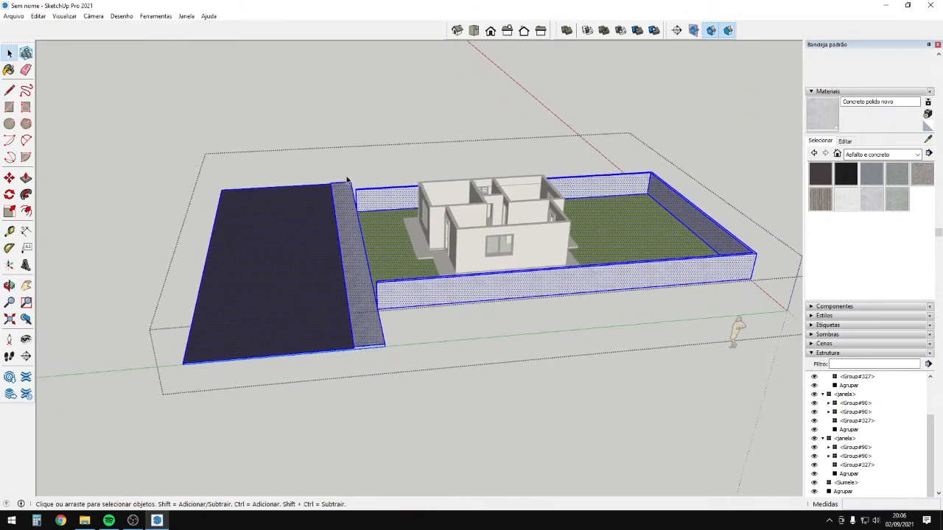
left_click(377, 328)
middle_click_drag(406, 319, 243, 169)
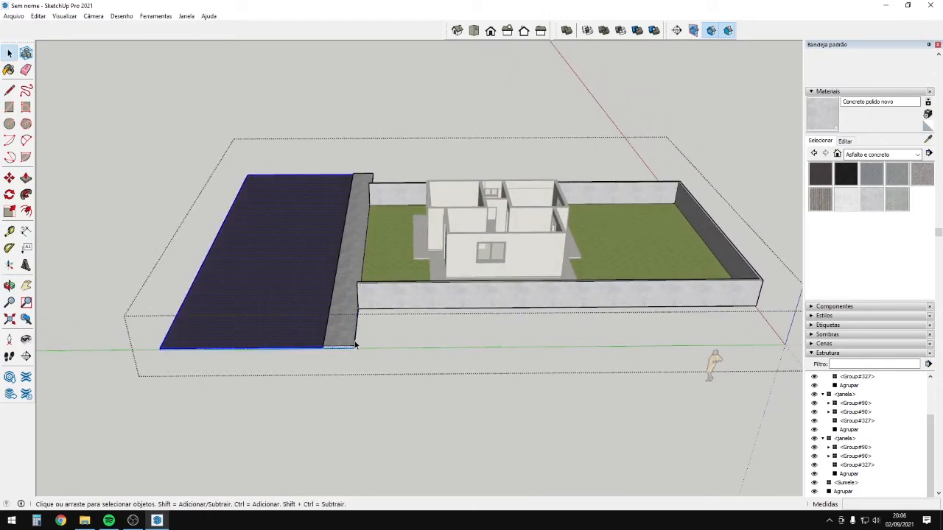
left_click(372, 297)
left_click(383, 263)
middle_click_drag(383, 263, 463, 283)
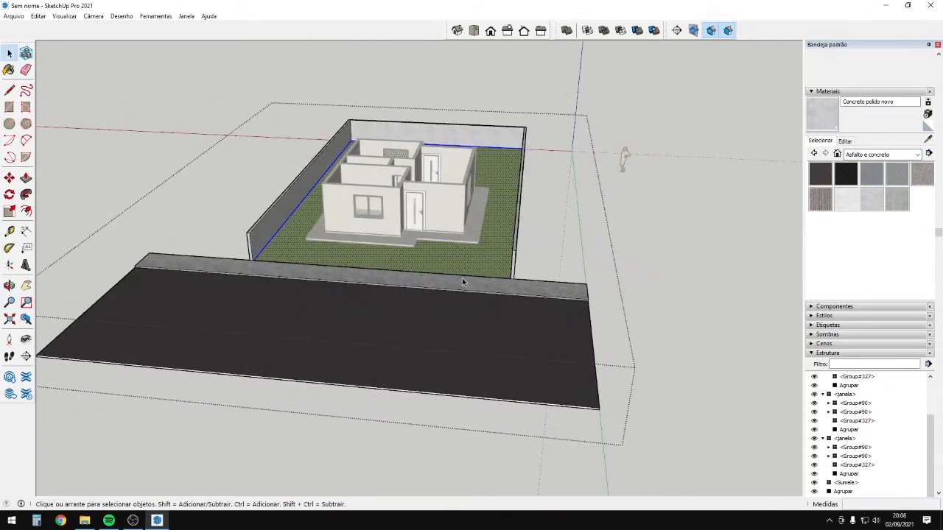
middle_click_drag(593, 260, 533, 353)
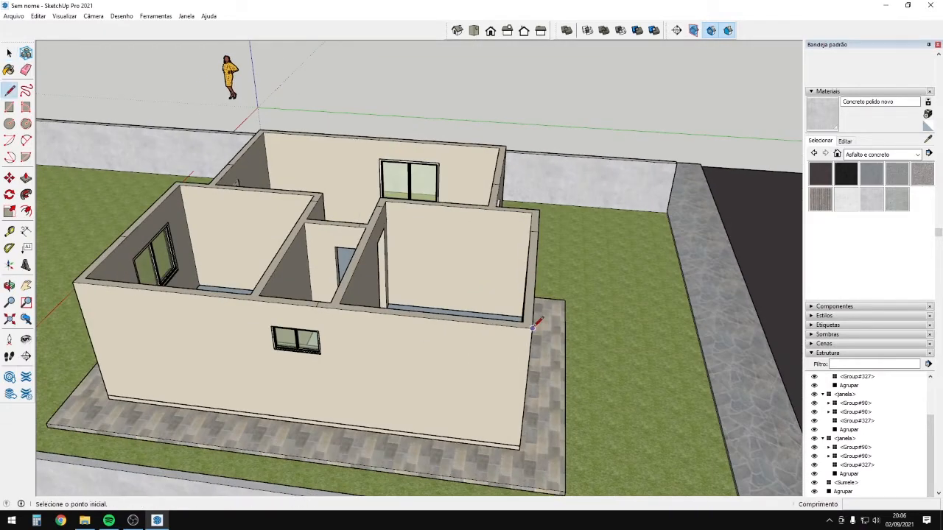
Draw a 100 cm line from the right wall's top corner and close it into a triangle.
scroll(532, 328, "up", 3)
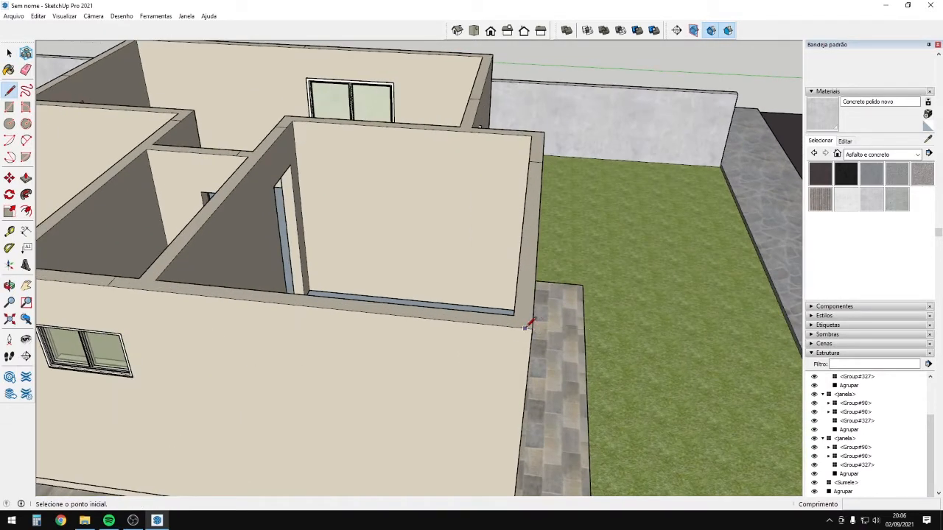
left_click(532, 328)
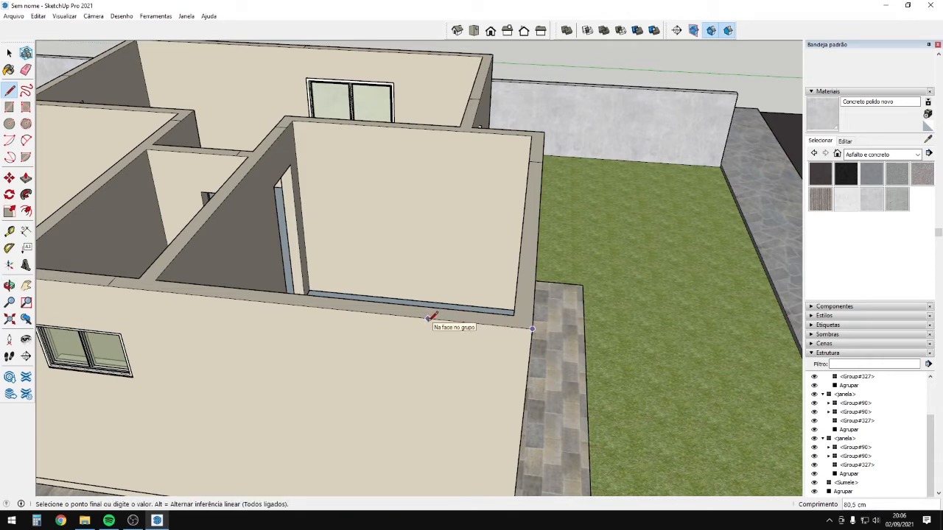
type("100")
key("Return")
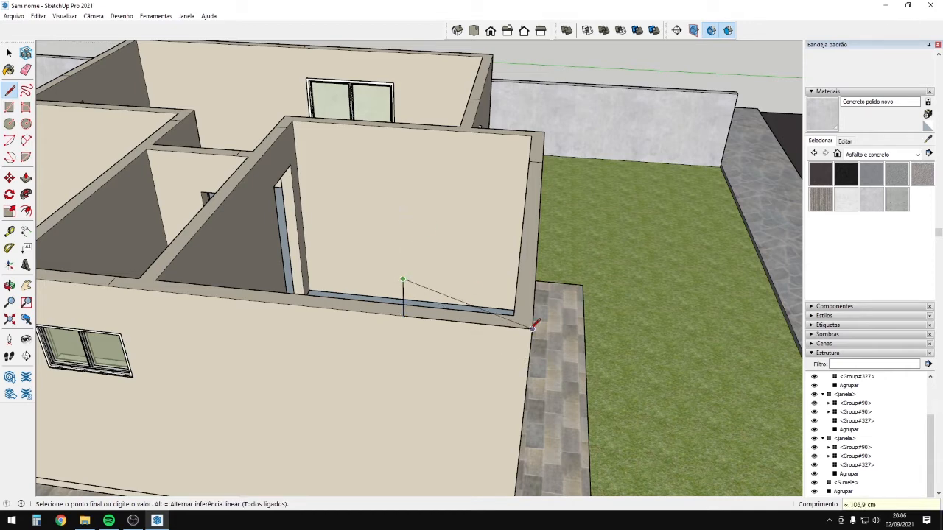
left_click(532, 328)
middle_click_drag(532, 327, 510, 272)
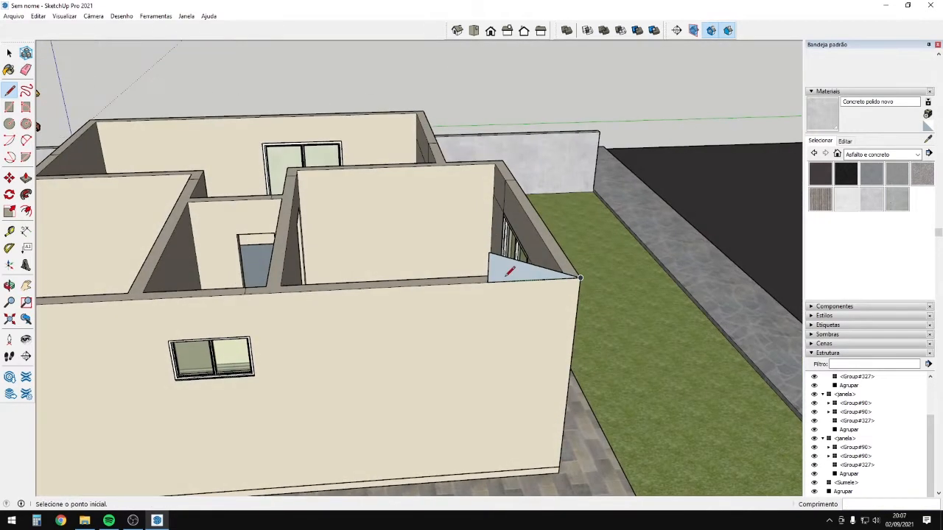
Copy the new triangle face to the left end of the wall.
key("space")
left_click(505, 275)
key("m")
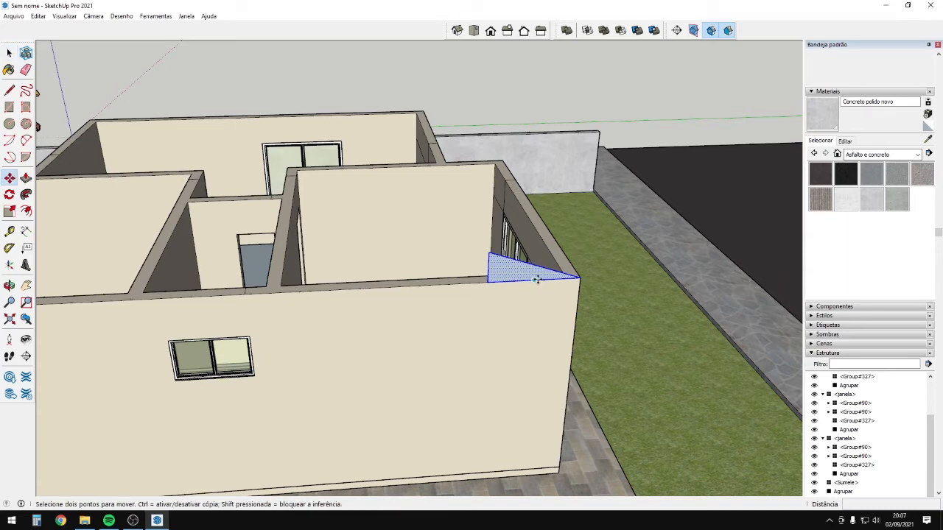
left_click(529, 279)
key("ctrl")
scroll(434, 284, "down", 2)
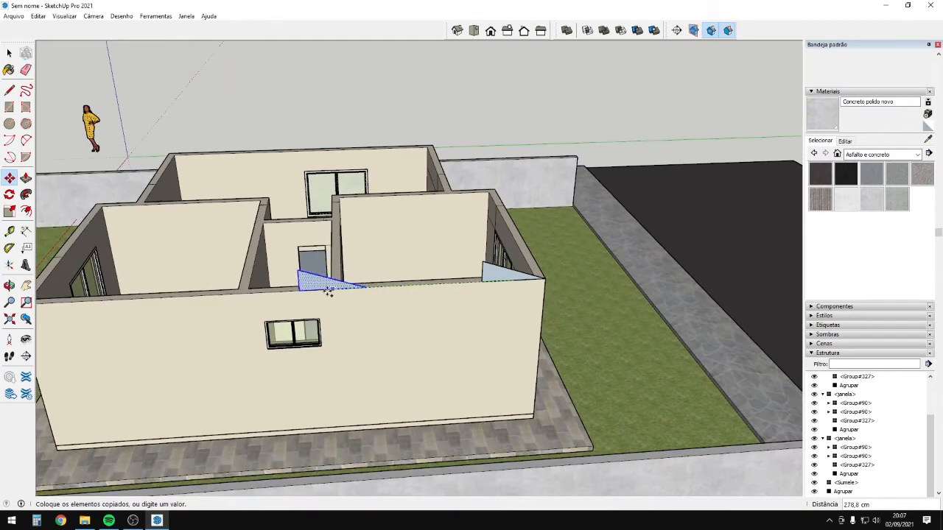
middle_click_drag(295, 294, 410, 312)
left_click(429, 299)
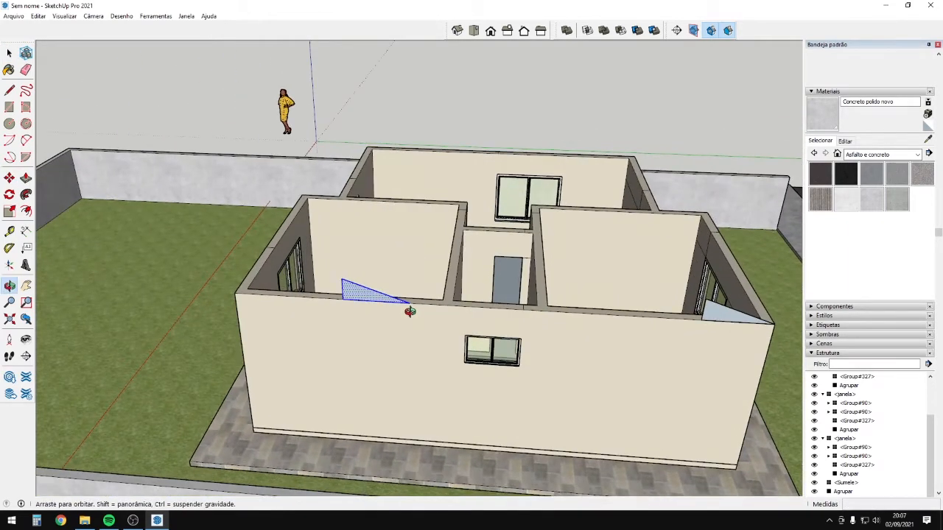
Narrow the copied triangle to about 0.62, mirror it with scale -1, and set it on the wall's left corner.
key("s")
scroll(406, 298, "up", 3)
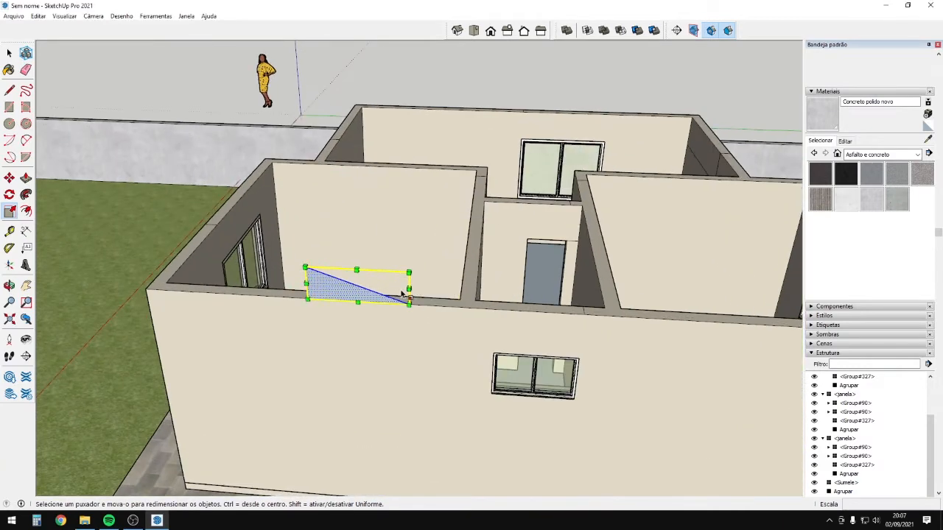
left_click_drag(408, 288, 370, 286)
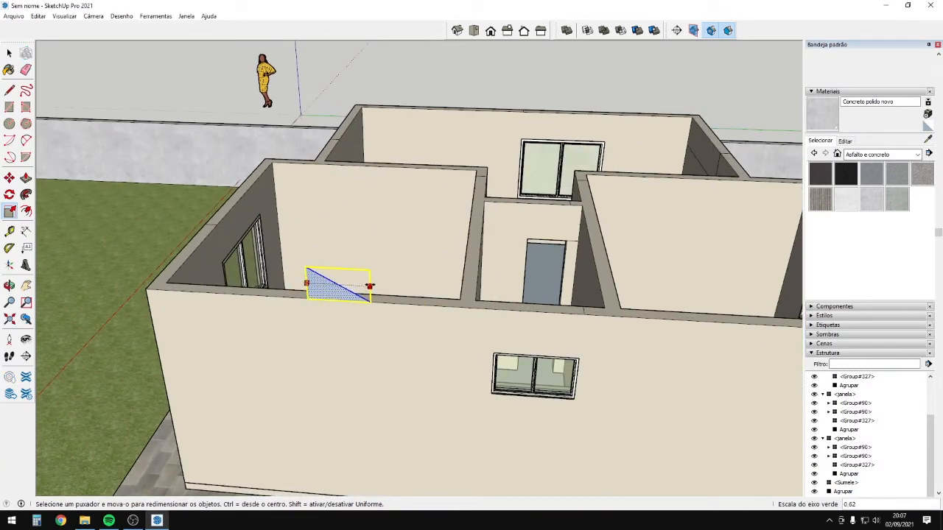
type("-1")
key("Return")
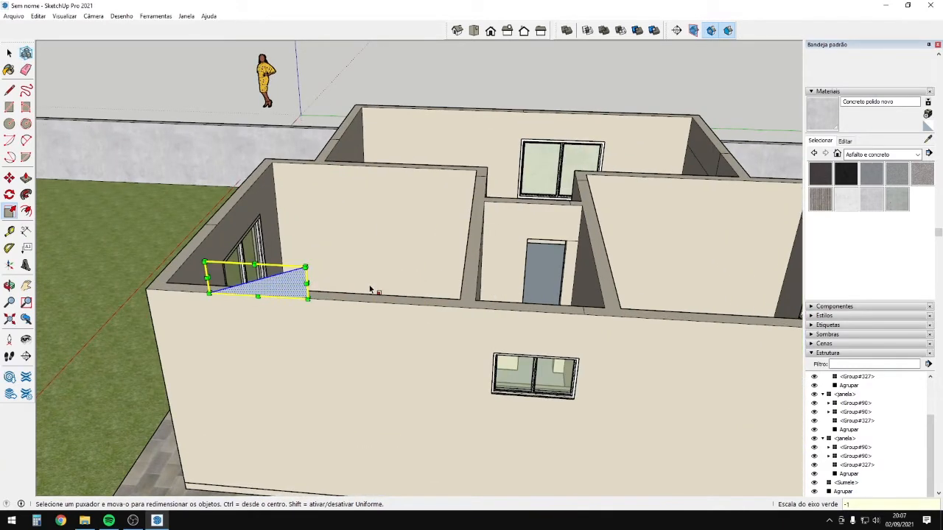
key("m")
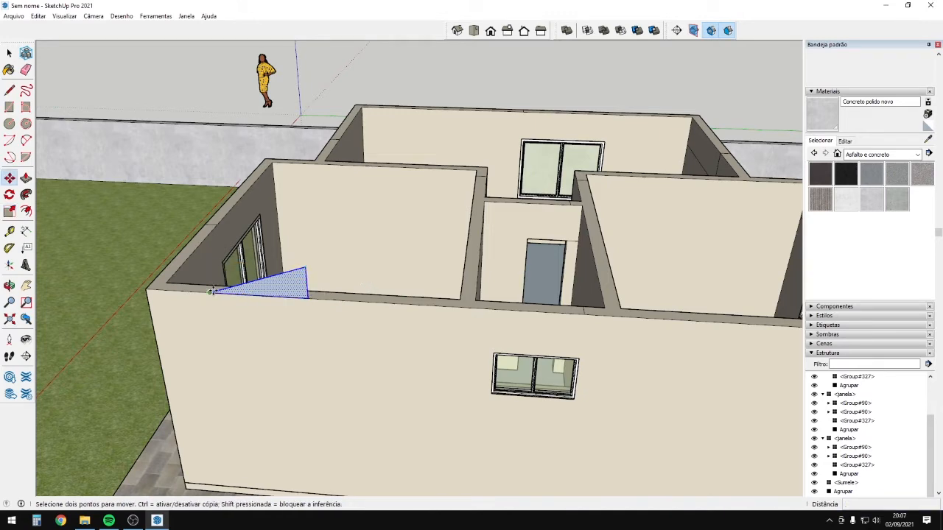
left_click(211, 291)
left_click(146, 289)
scroll(248, 299, "down", 3)
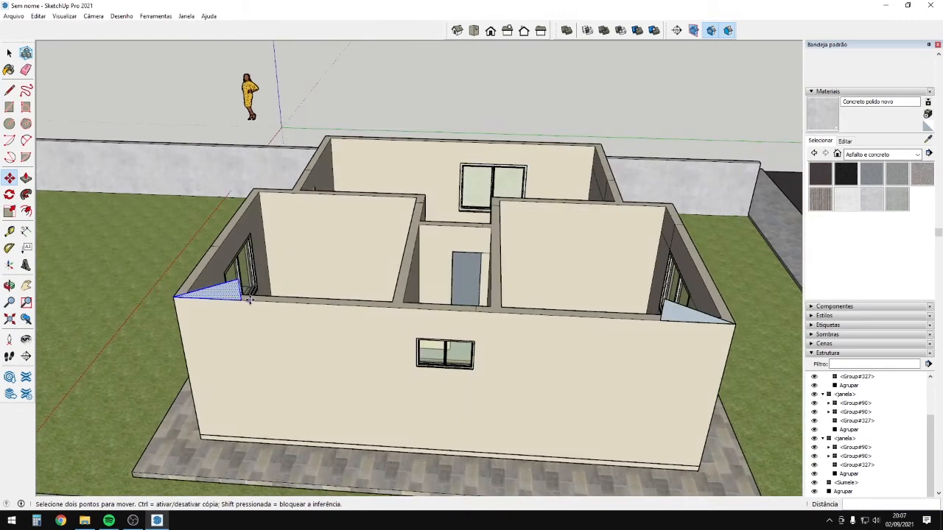
Draw a line from the left triangle's tip to the right corner, closing the gable face.
key("l")
left_click(238, 279)
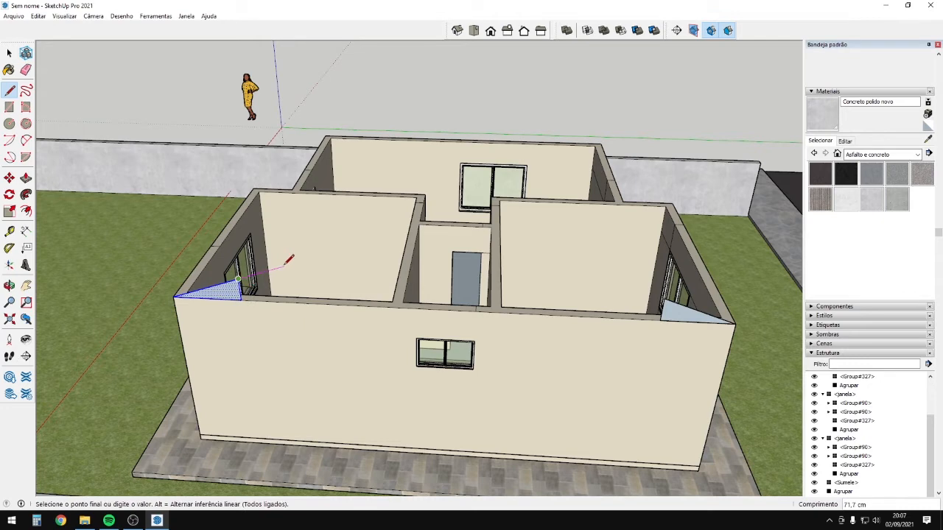
scroll(249, 278, "up", 3)
scroll(254, 271, "up", 2)
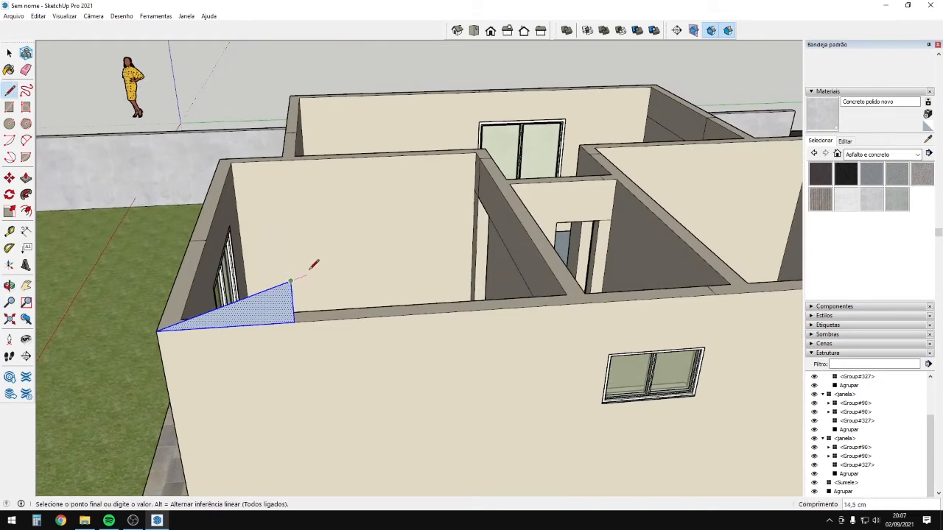
scroll(336, 266, "down", 2)
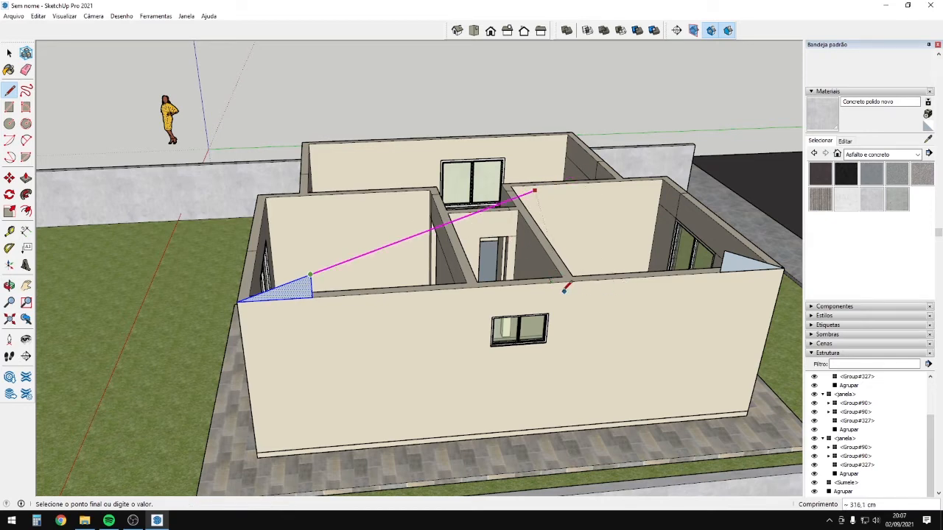
scroll(564, 289, "down", 2)
mouse_move(581, 270)
middle_mouse_down()
mouse_move(600, 269)
mouse_move(456, 225)
mouse_move(471, 228)
middle_mouse_up()
left_click(616, 250)
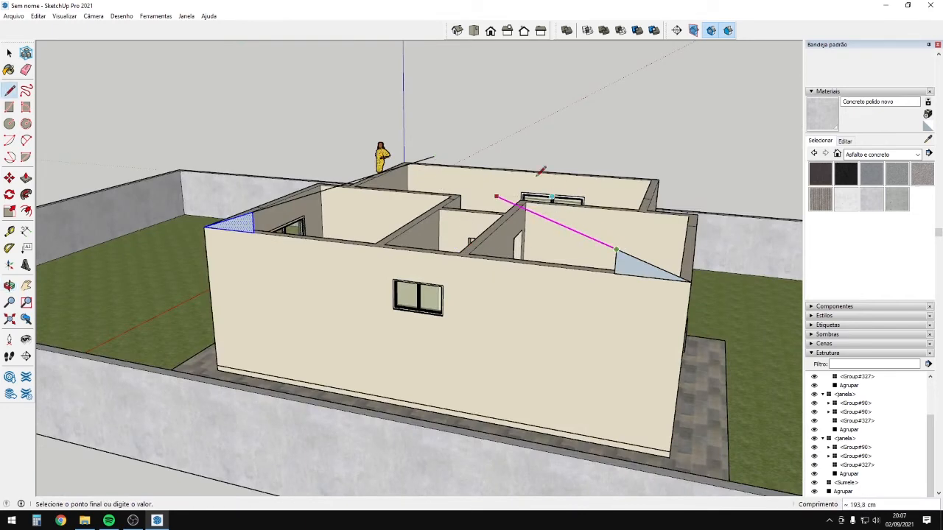
key("Escape")
middle_click_drag(436, 138, 614, 181)
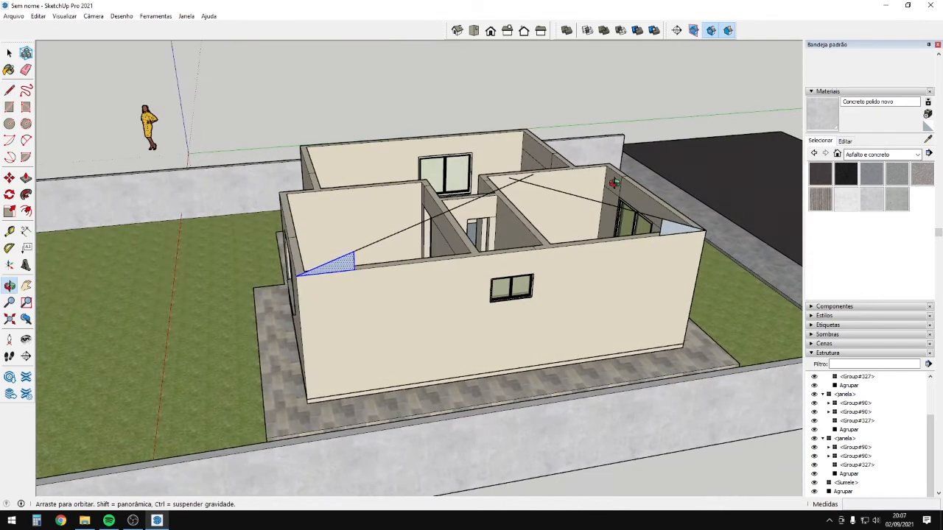
scroll(355, 267, "up", 1)
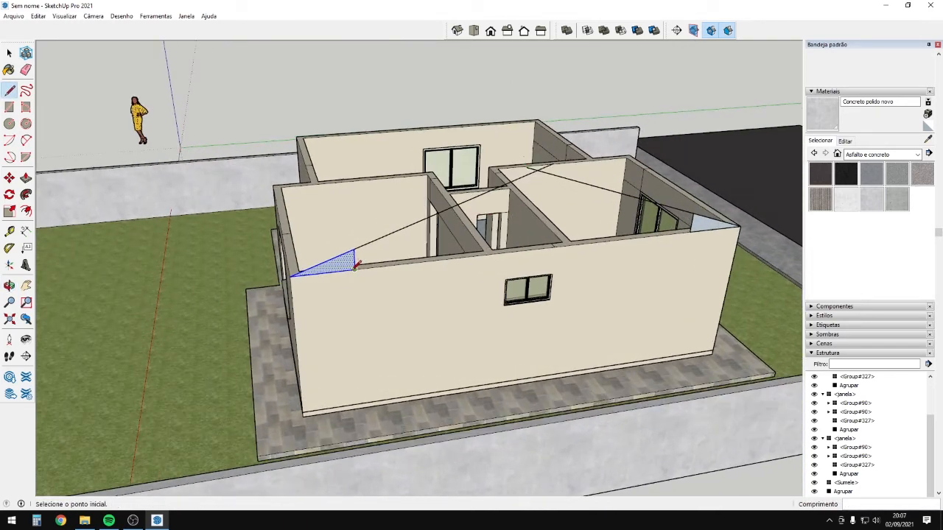
left_click(690, 230)
mouse_move(690, 230)
middle_mouse_down()
mouse_move(623, 246)
mouse_move(400, 204)
mouse_move(253, 193)
mouse_move(371, 198)
mouse_move(692, 299)
middle_mouse_up()
Erase the short leftover edges at the right and left triangles.
key("e")
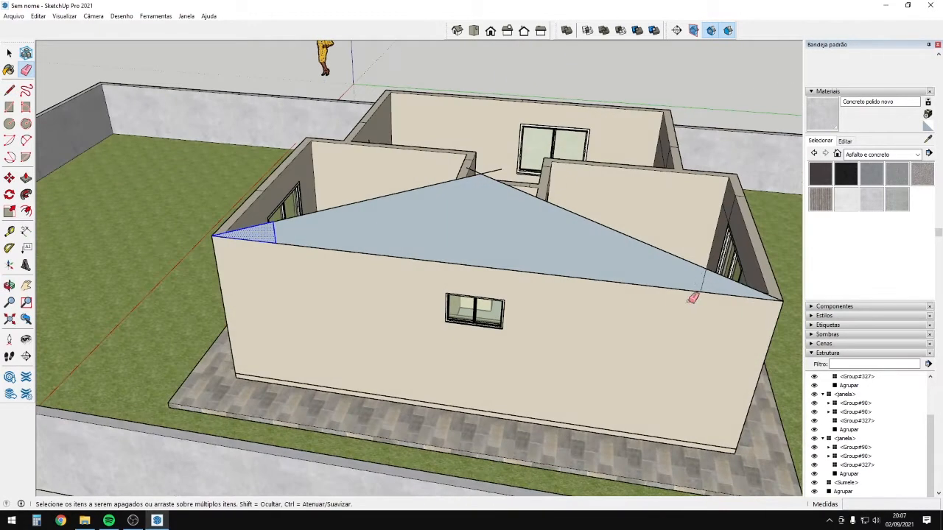
left_click(702, 281)
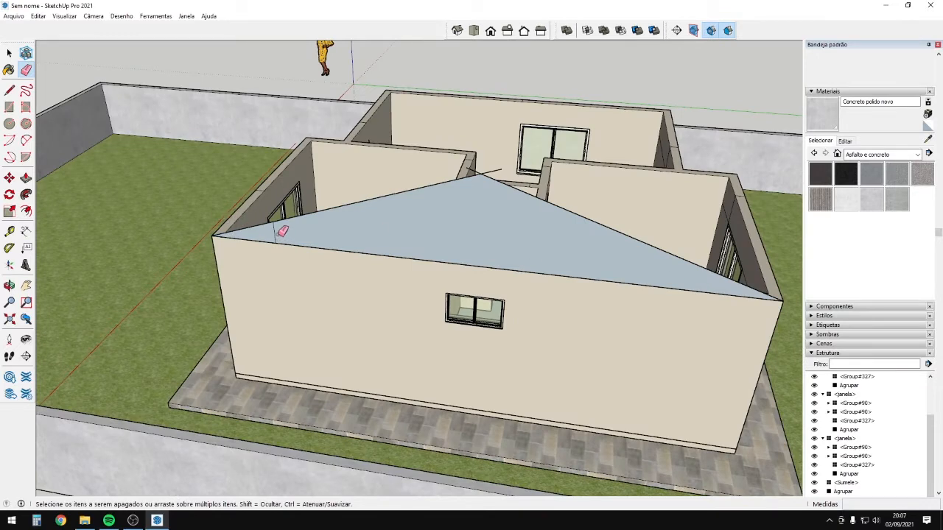
left_click(276, 233)
scroll(428, 264, "down", 2)
middle_click_drag(432, 266, 368, 276)
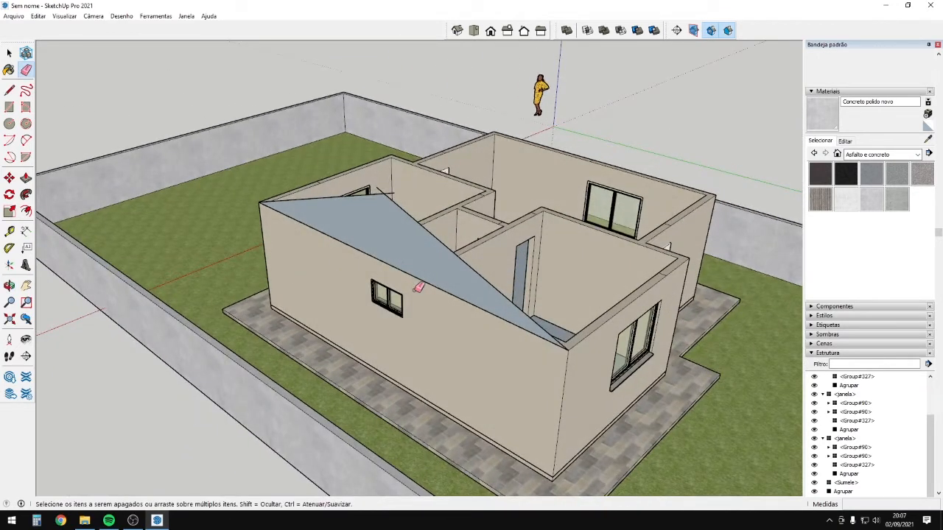
Push/Pull the gable triangle 15 cm thick and select the whole slab.
key("p")
left_click(421, 263)
middle_click_drag(556, 311, 348, 226)
scroll(299, 224, "up", 1)
left_click(280, 237)
scroll(273, 237, "down", 1)
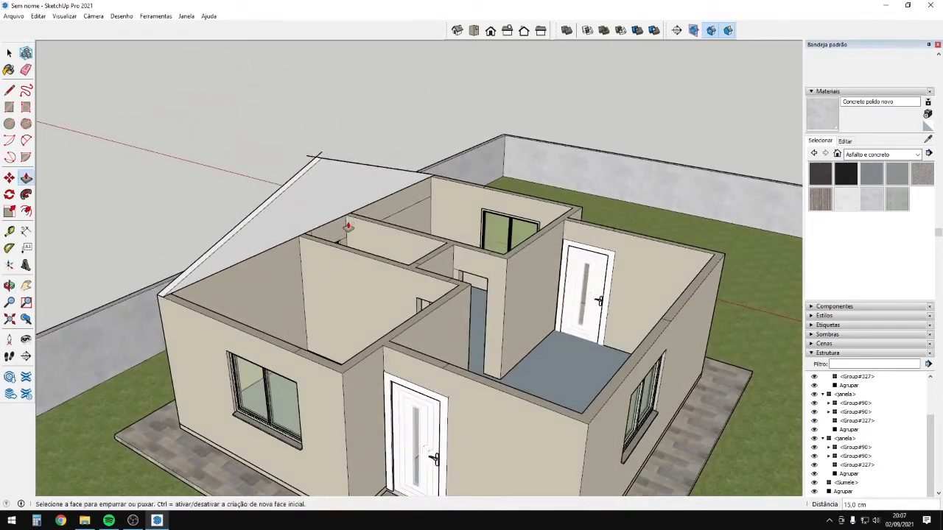
key("space")
triple_click(326, 193)
Group the gable slab and place copies on the front and right wall corners.
right_click(326, 194)
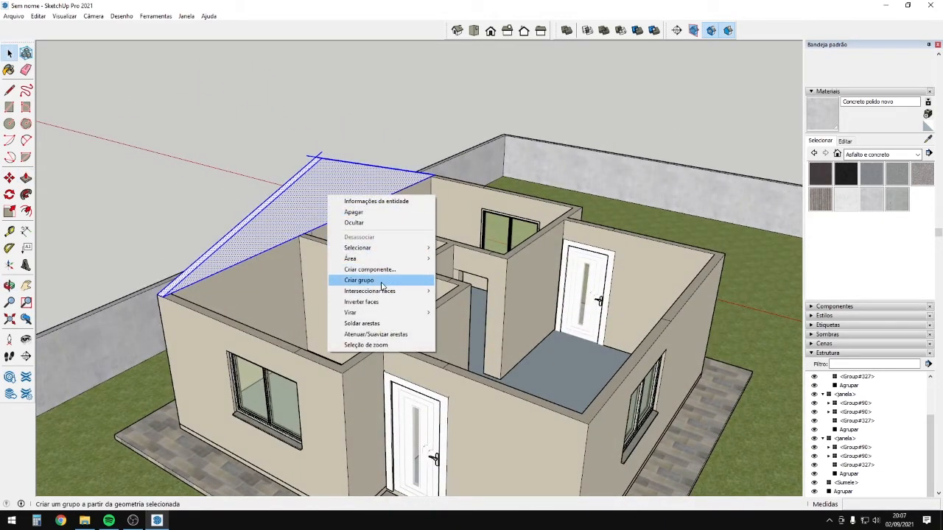
left_click(358, 280)
key("m")
key("ctrl")
left_click(162, 296)
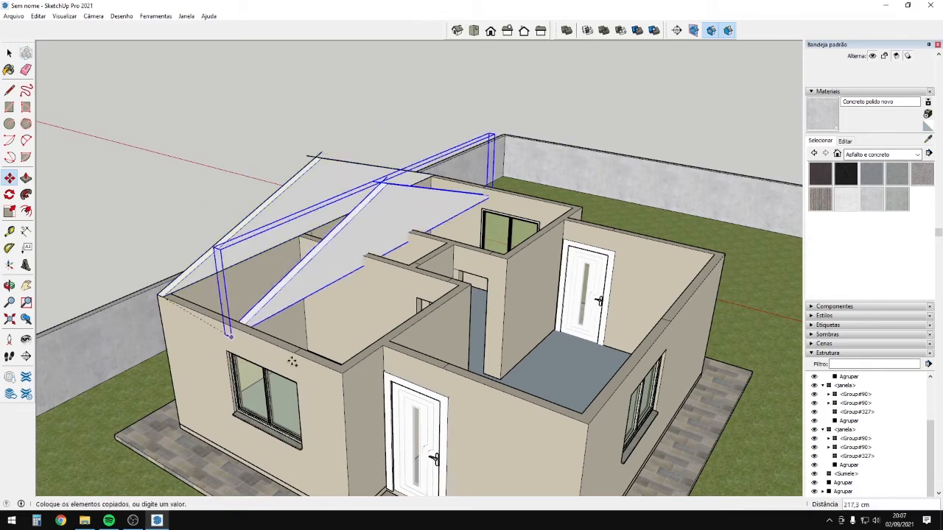
left_click(344, 373)
middle_click_drag(347, 374, 346, 328)
left_click(325, 321)
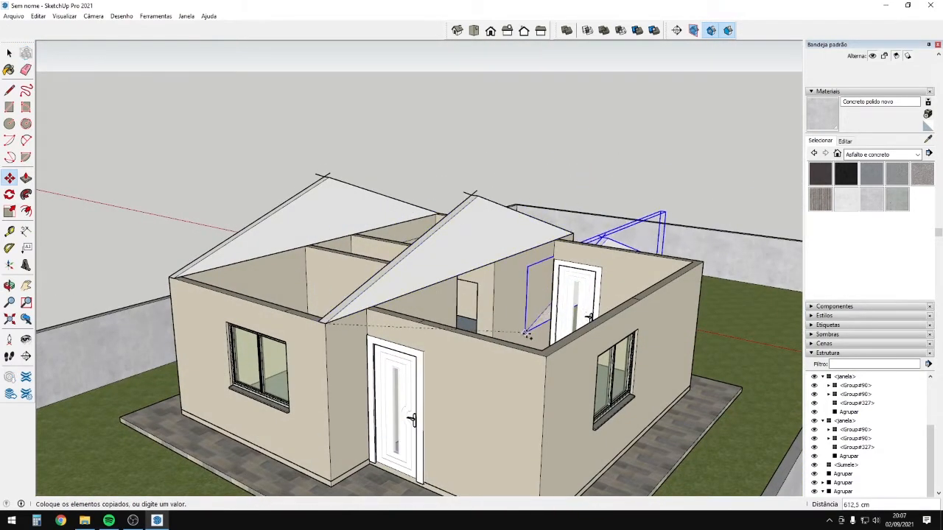
left_click(545, 353)
middle_click_drag(577, 354, 442, 336)
scroll(474, 337, "up", 2)
Open the front gable group for editing and select its gable face.
key("space")
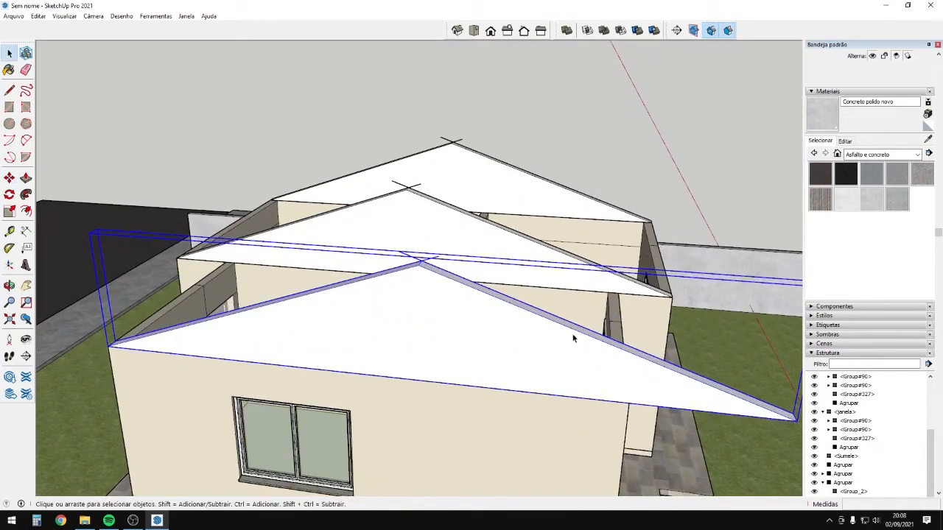
middle_click_drag(572, 337, 410, 290, "shift")
scroll(411, 290, "up", 3)
double_click(425, 287)
scroll(425, 287, "down", 3)
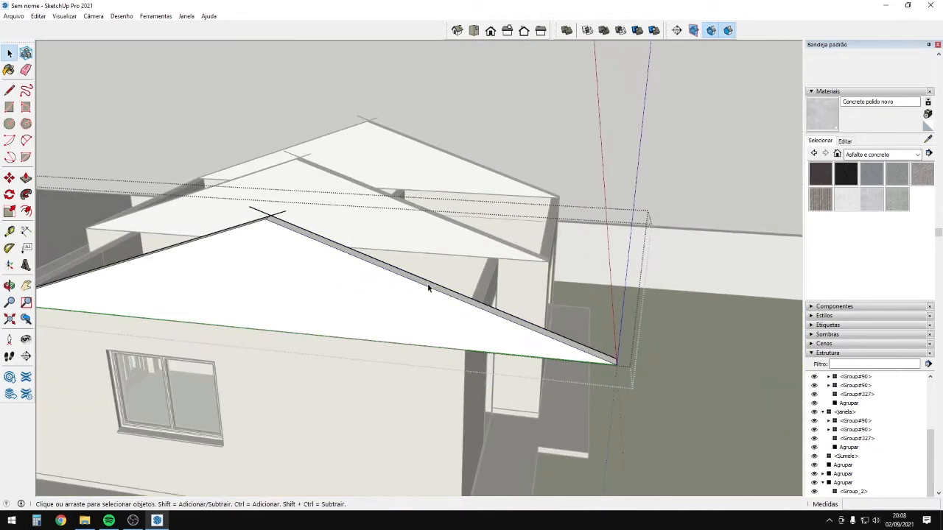
scroll(444, 293, "up", 3)
left_click(444, 293)
scroll(444, 293, "down", 5)
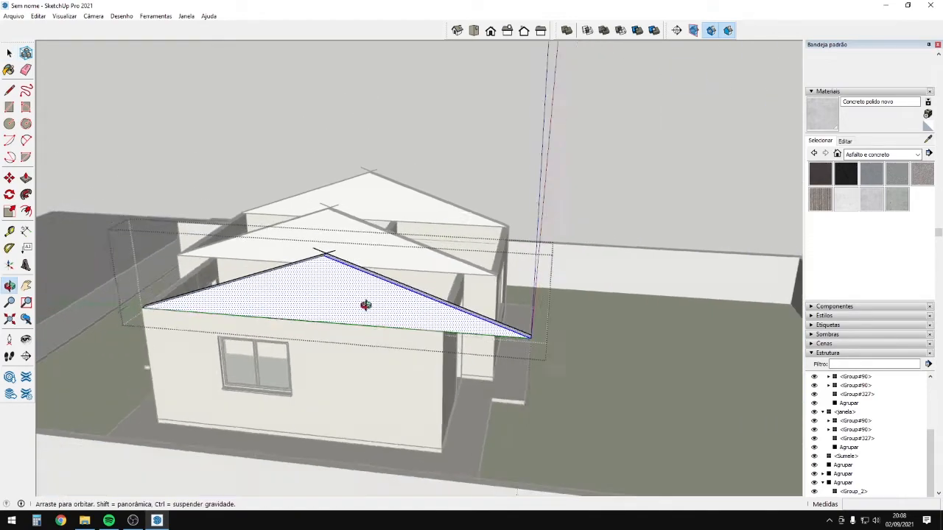
middle_click_drag(366, 307, 333, 258)
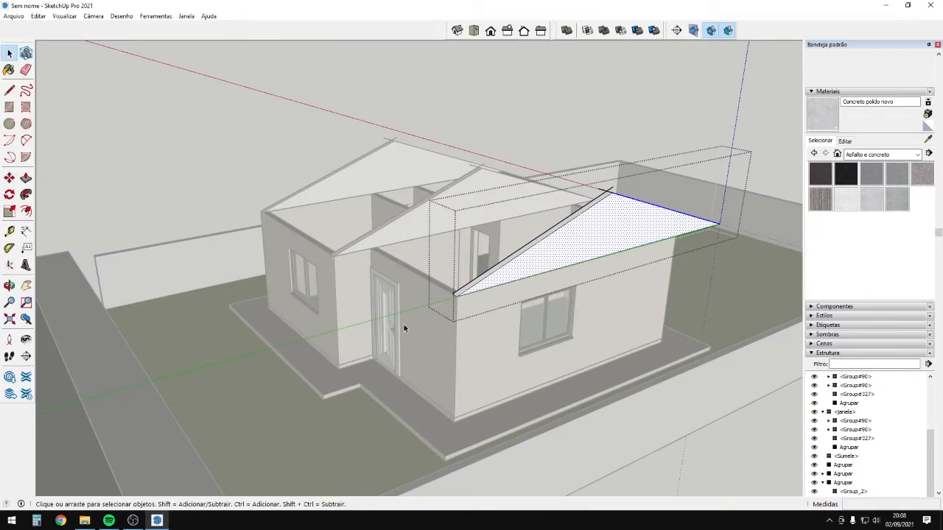
middle_click_drag(480, 284, 429, 327)
scroll(571, 365, "up", 5)
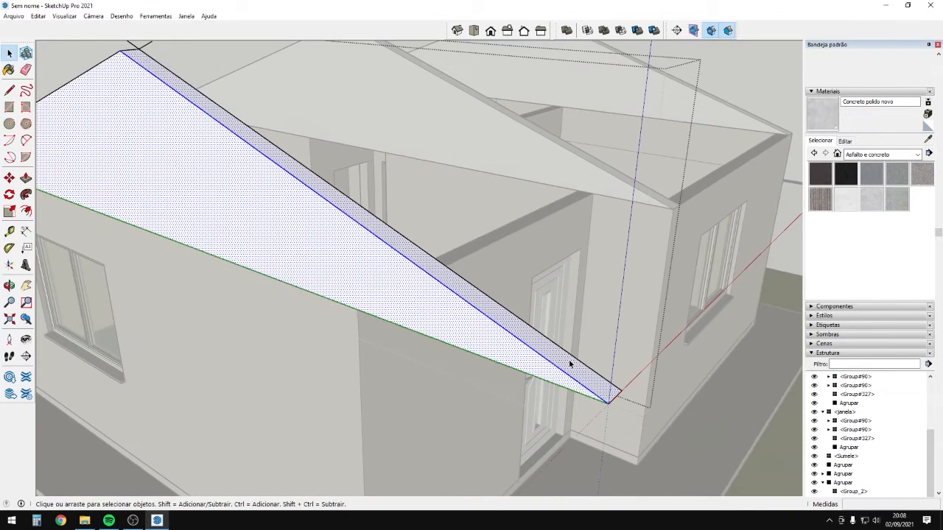
Copy the narrow roof-edge strip face to a new position on the gable.
left_click(571, 368)
scroll(567, 368, "down", 3)
middle_click_drag(550, 361, 581, 344)
key("m")
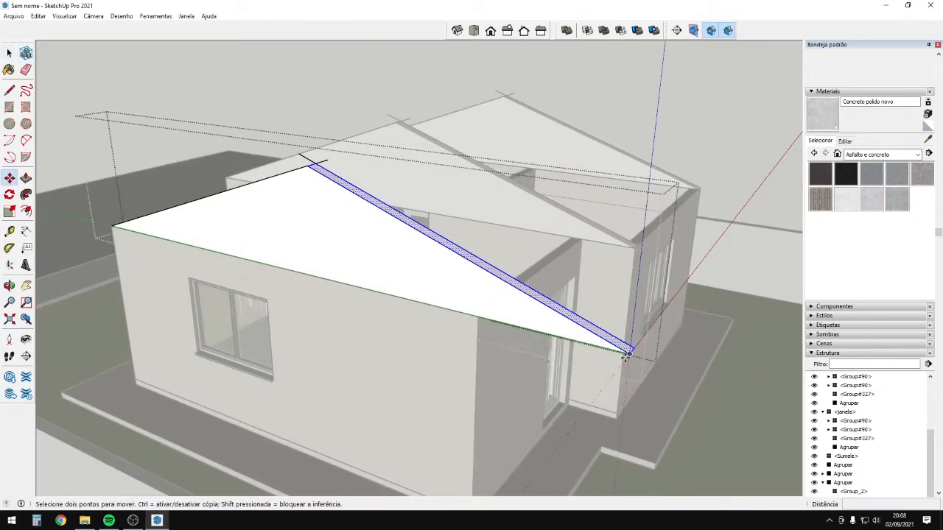
left_click(628, 354)
key("ctrl")
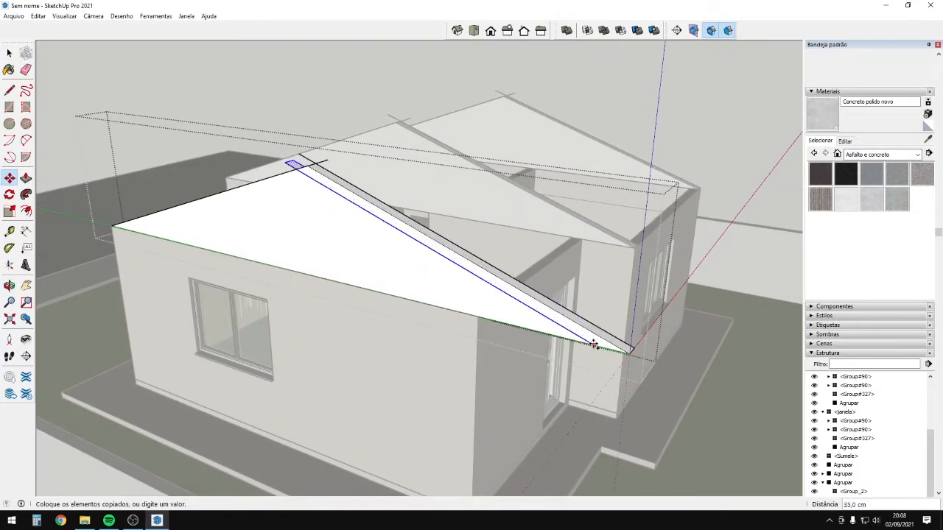
left_click(476, 321)
middle_click_drag(477, 321, 403, 297)
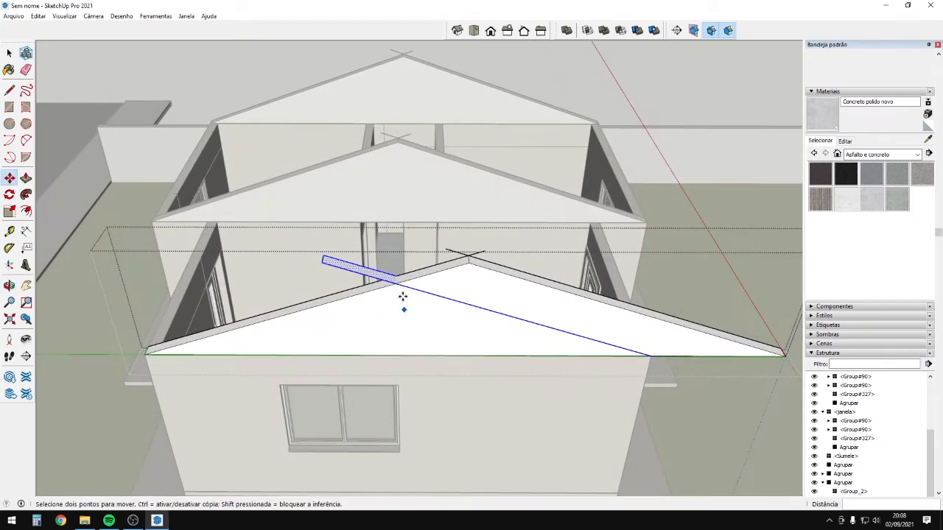
scroll(398, 284, "up", 4)
Close the strip with a line, then erase its lower edge and leftover face.
key("l")
left_click(394, 275)
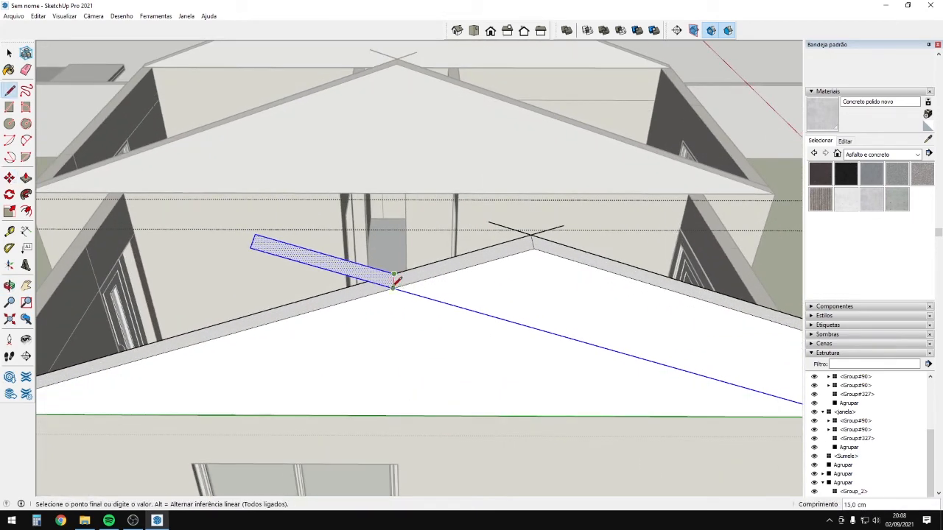
left_click(394, 287)
middle_click_drag(425, 323, 424, 336)
key("e")
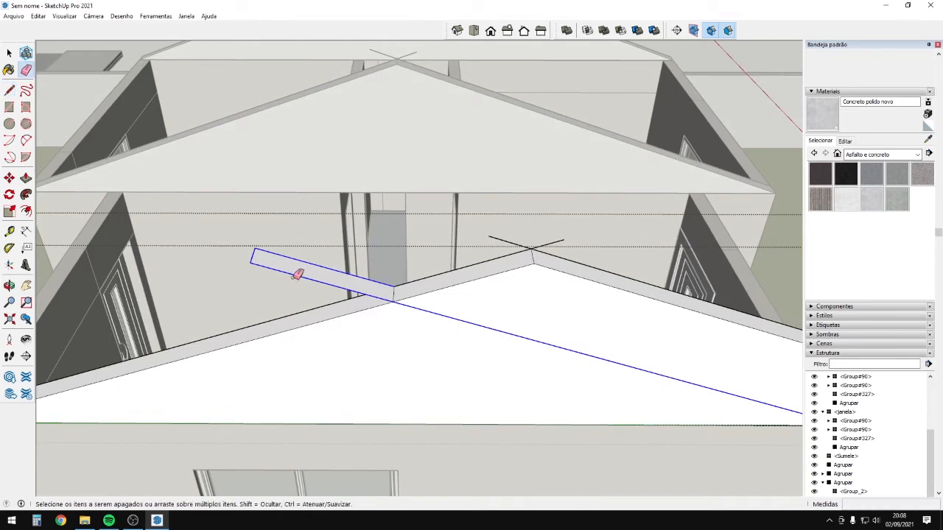
left_click(293, 275)
left_click(293, 258)
scroll(532, 316, "down", 5)
scroll(555, 294, "up", 1)
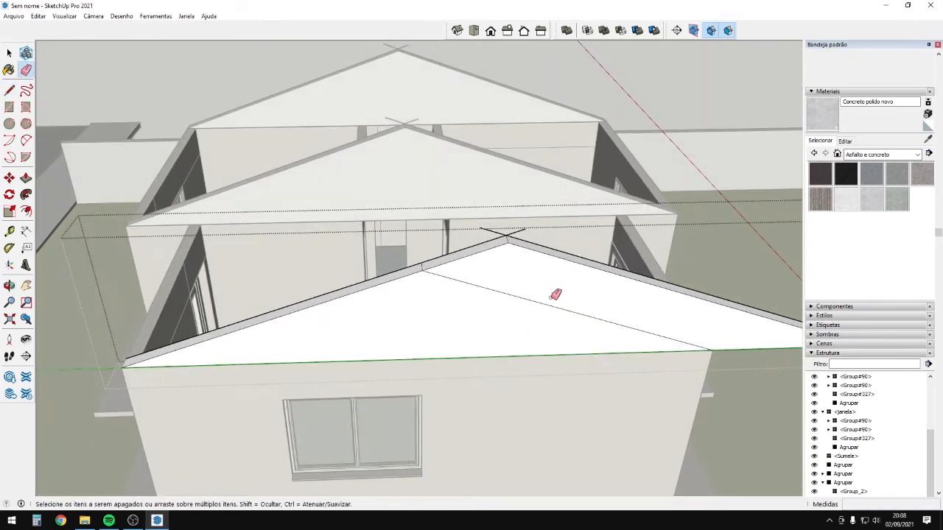
Push the right roof face back 15 cm and erase the stray edge stubs at the ridge.
key("p")
left_click(542, 290)
left_click(508, 258)
middle_click_drag(510, 258, 659, 286)
key("e")
left_click_drag(583, 228, 615, 226)
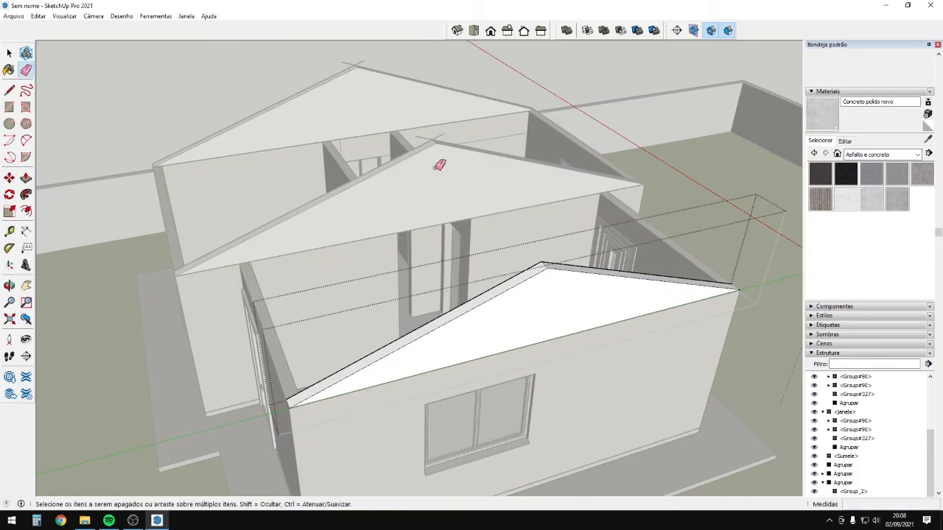
key("space")
left_click(433, 155)
Select the right gable group, then the middle gable group, viewing from the front-right.
mouse_move(449, 309)
middle_mouse_down()
mouse_move(592, 224)
mouse_move(627, 189)
middle_mouse_up()
left_click(602, 197)
middle_click_drag(479, 228, 122, 313)
left_click(460, 206)
middle_click_drag(451, 334, 655, 355)
scroll(571, 283, "up", 3)
middle_click_drag(412, 242, 416, 363)
Copy the front-right gable group 300 cm along the wing.
left_click(416, 363)
key("m")
key("ctrl")
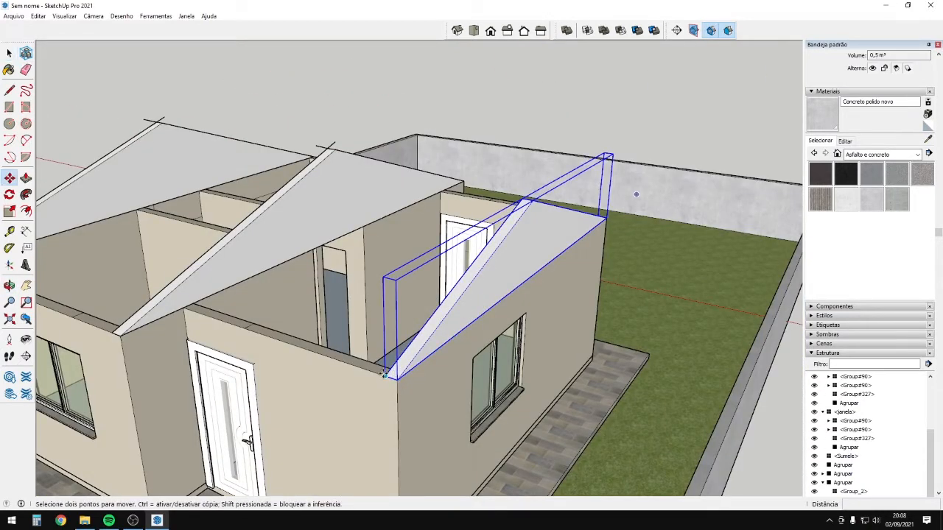
left_click(389, 376)
left_click(189, 308)
middle_click_drag(538, 326, 367, 358)
Draw the first sloped roof face from the wall corner up to the gable apex.
key("r")
scroll(270, 274, "up", 2)
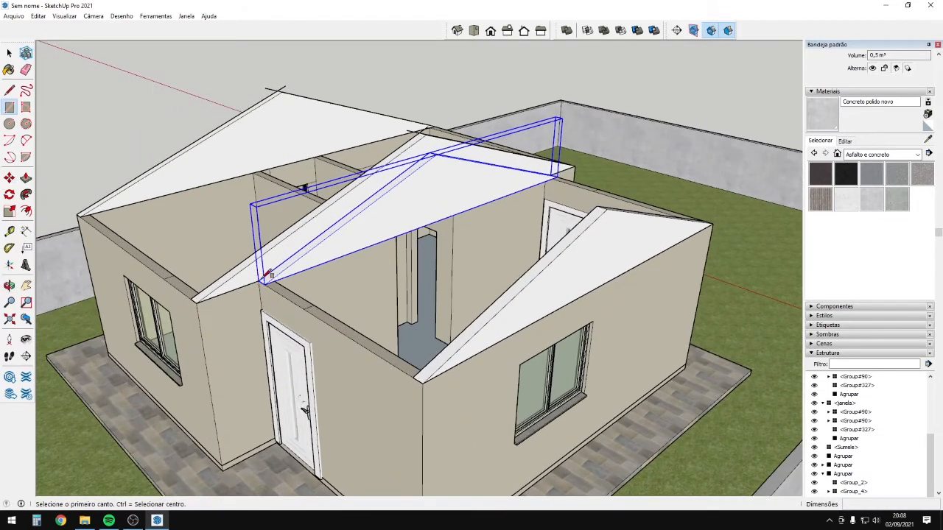
left_click(262, 280)
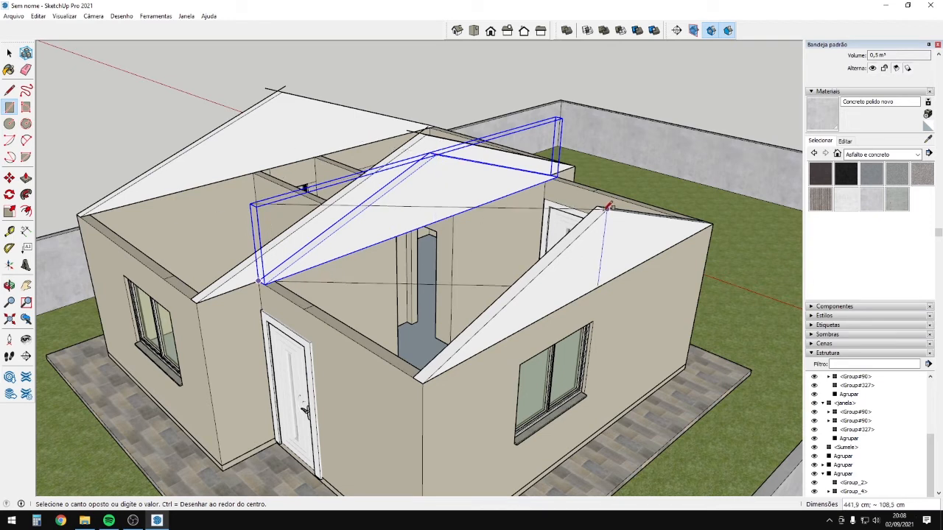
key("l")
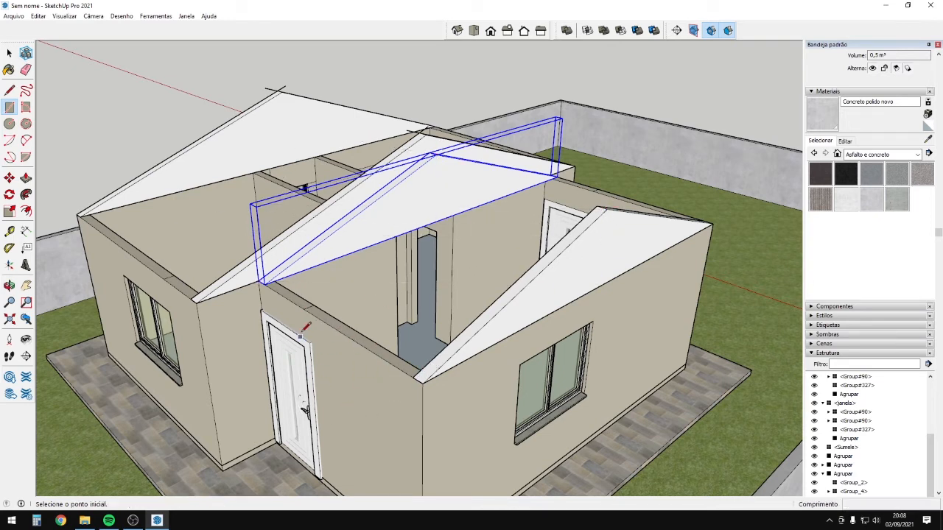
left_click(259, 280)
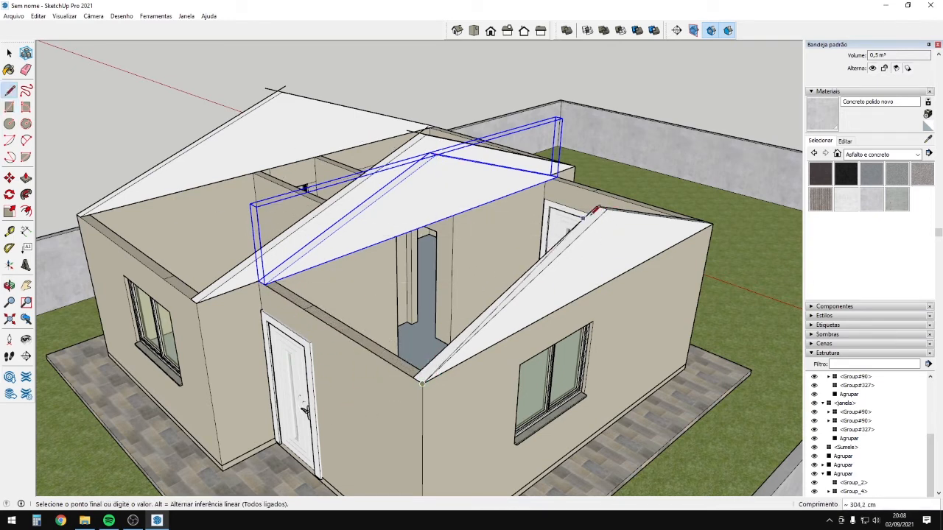
scroll(431, 145, "up", 1)
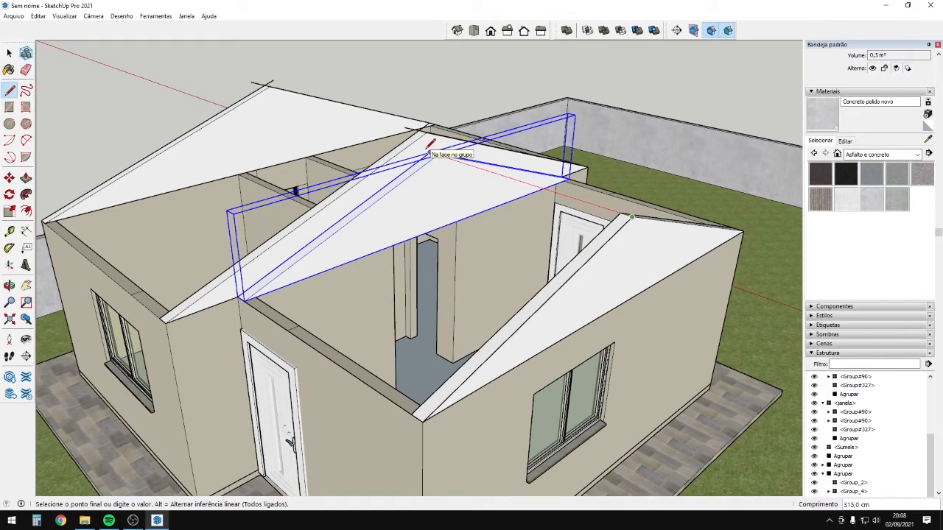
left_click(430, 152)
left_click(237, 297)
middle_click_drag(442, 258, 158, 302)
Delete the spare gable copy and draw lines to the ridge, closing two more roof faces.
key("space")
key("Delete")
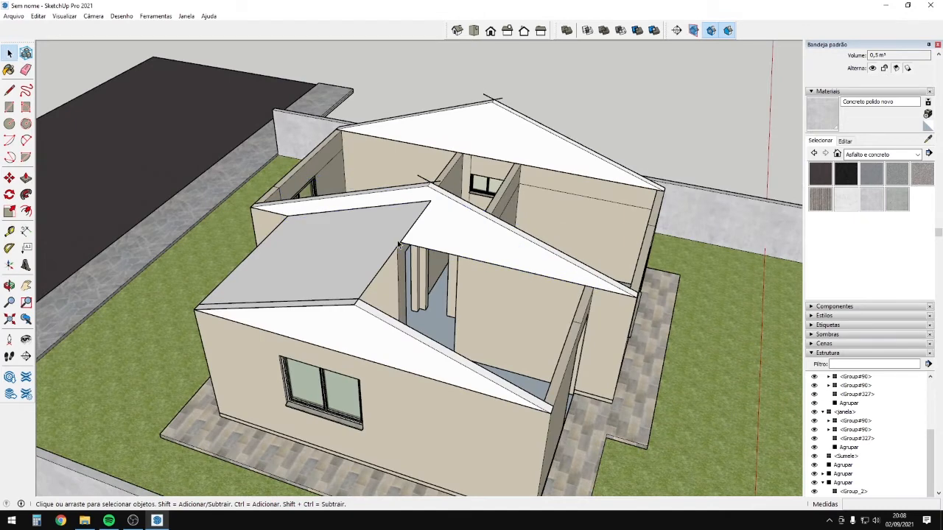
middle_click_drag(450, 281, 443, 274)
key("l")
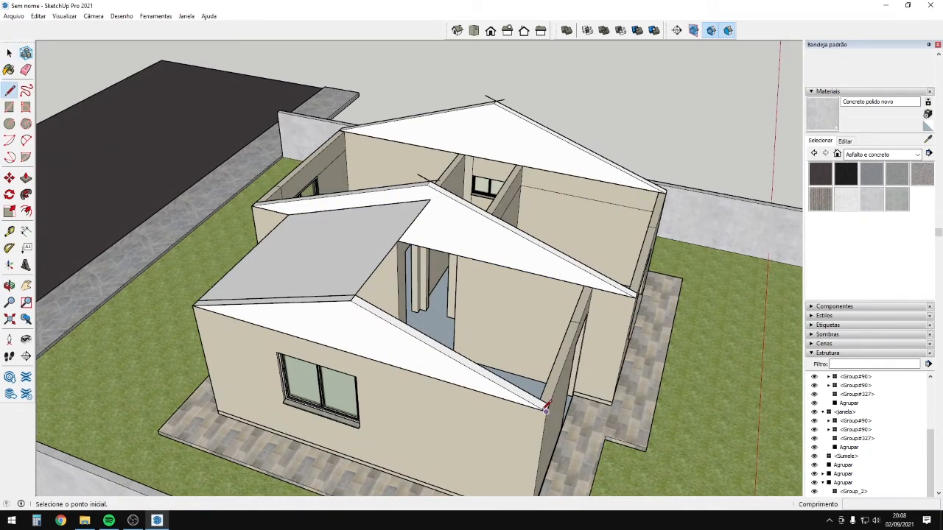
left_click(546, 405)
middle_click_drag(546, 406, 599, 273)
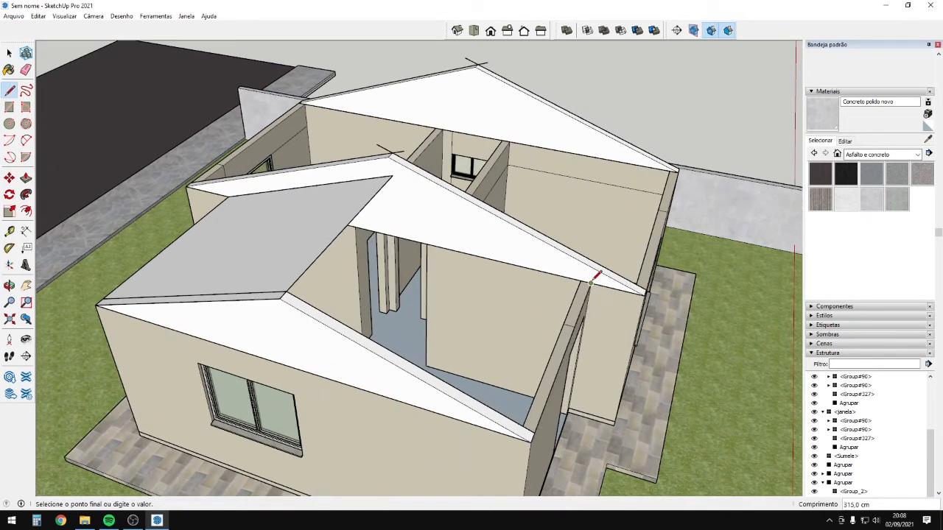
left_click(389, 175)
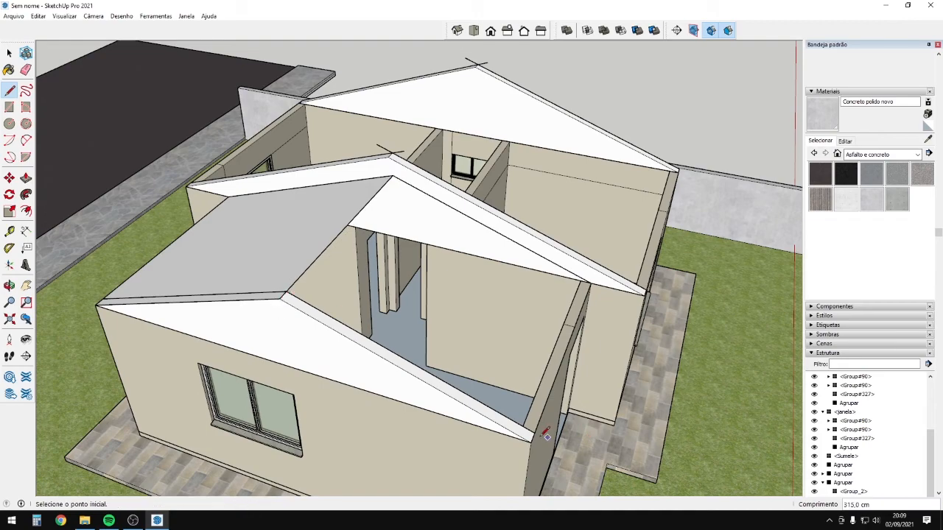
left_click(280, 298)
scroll(399, 299, "down", 3)
middle_click_drag(396, 299, 775, 238)
Select the new roof face and thicken it by 10 cm with Push/Pull.
key("space")
scroll(471, 267, "up", 3)
left_click(492, 278)
middle_click_drag(493, 281, 290, 315)
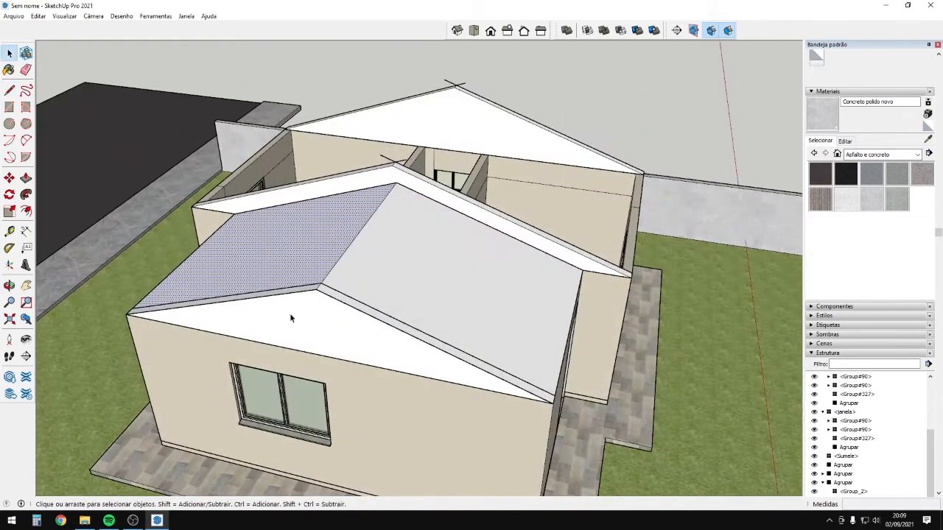
left_click(354, 286)
left_click(400, 295)
middle_click_drag(400, 297, 243, 273)
scroll(357, 316, "up", 1)
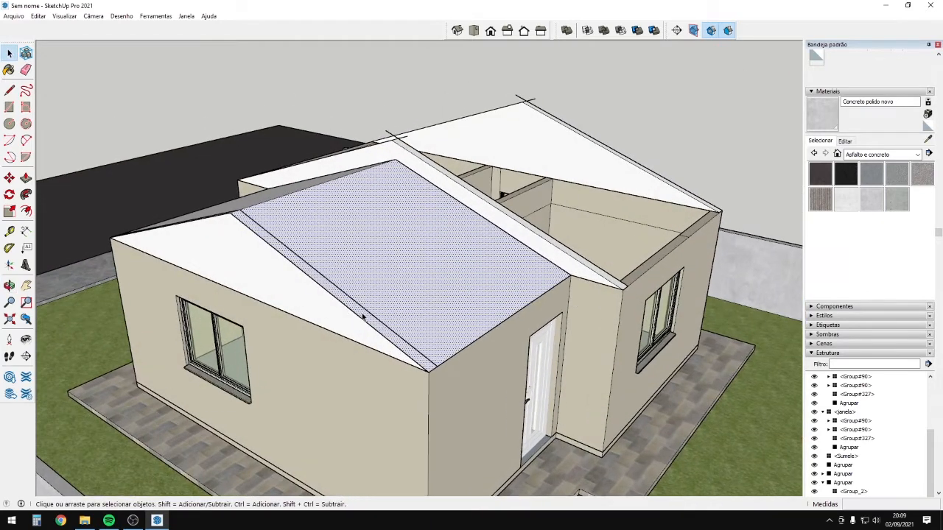
key("p")
left_click(377, 302)
type("1")
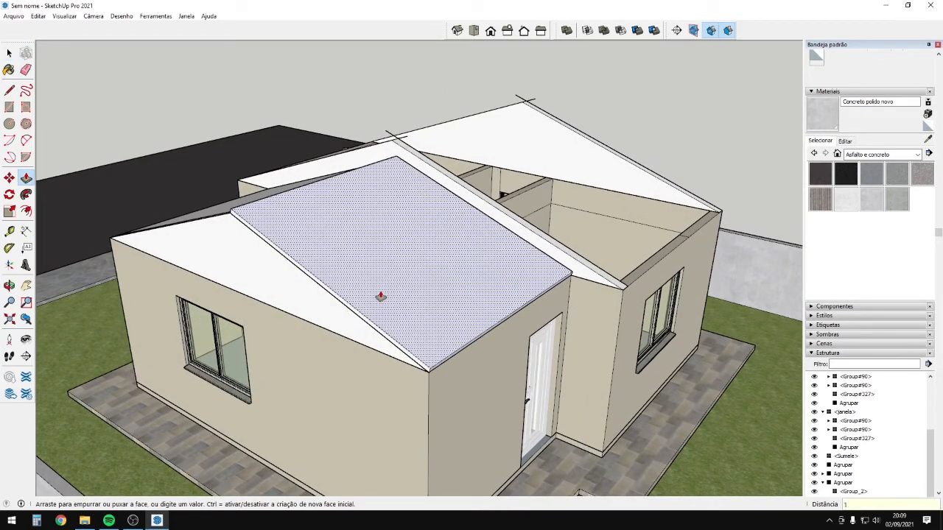
type("0")
key("Return")
Extend the roof's side end 80 cm and the front eave 90 cm.
left_click(425, 370)
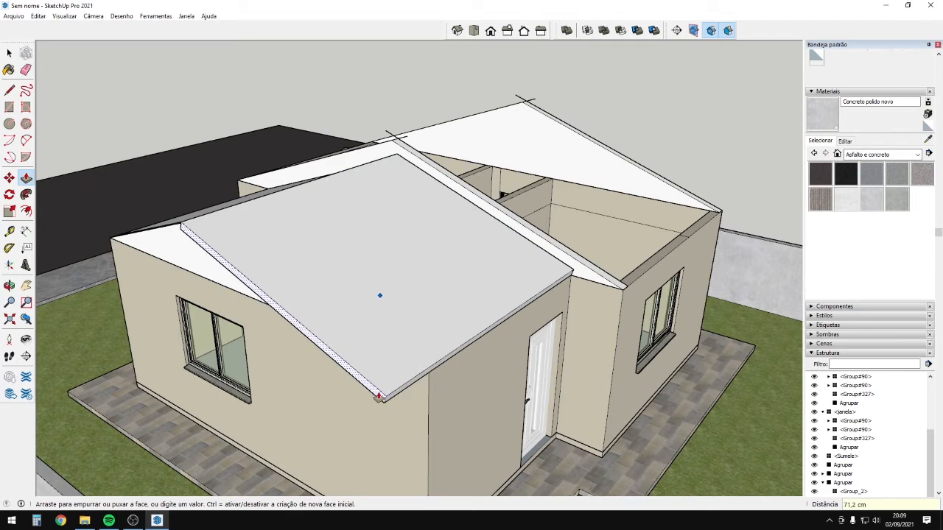
type("80")
key("Return")
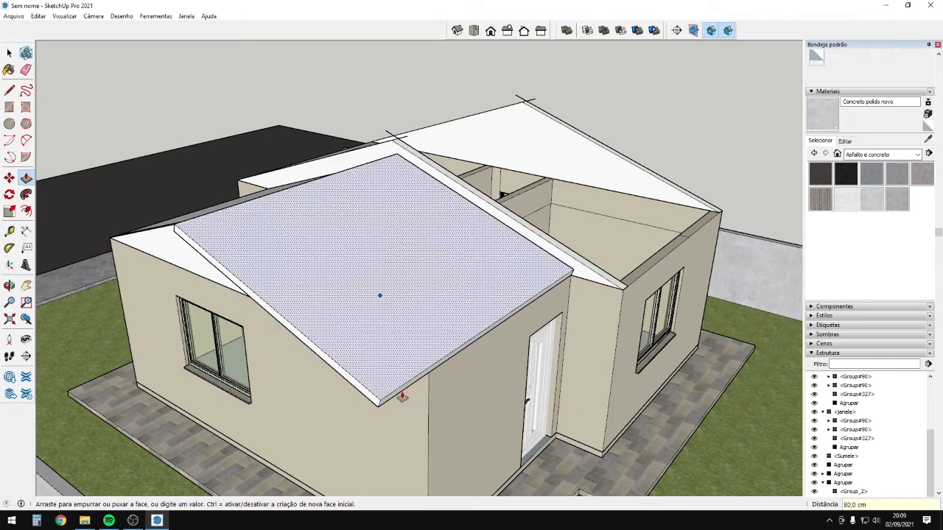
middle_click_drag(404, 395, 492, 291)
left_click(547, 262)
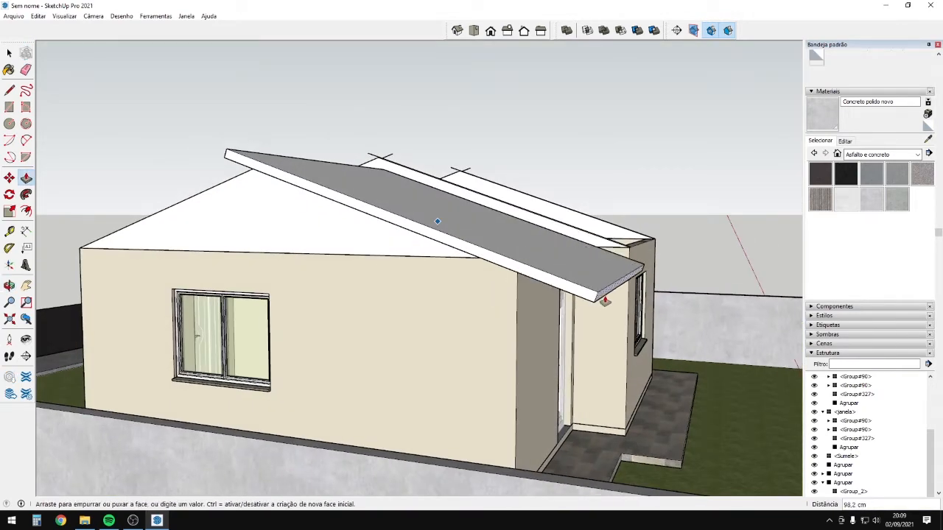
middle_click_drag(579, 293, 583, 281)
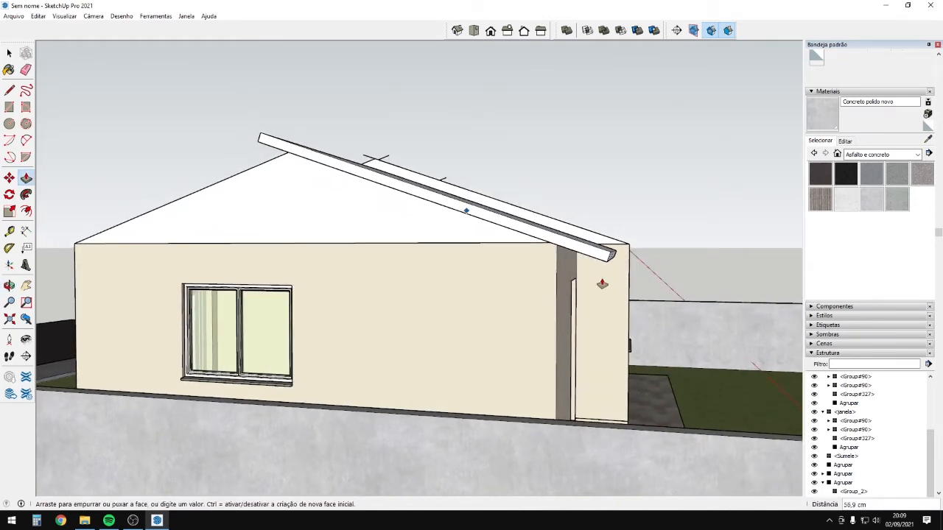
key("Return")
Pull two more roof ends out 80 cm each, including the one over the door.
middle_click_drag(590, 288, 509, 219)
left_click(540, 243)
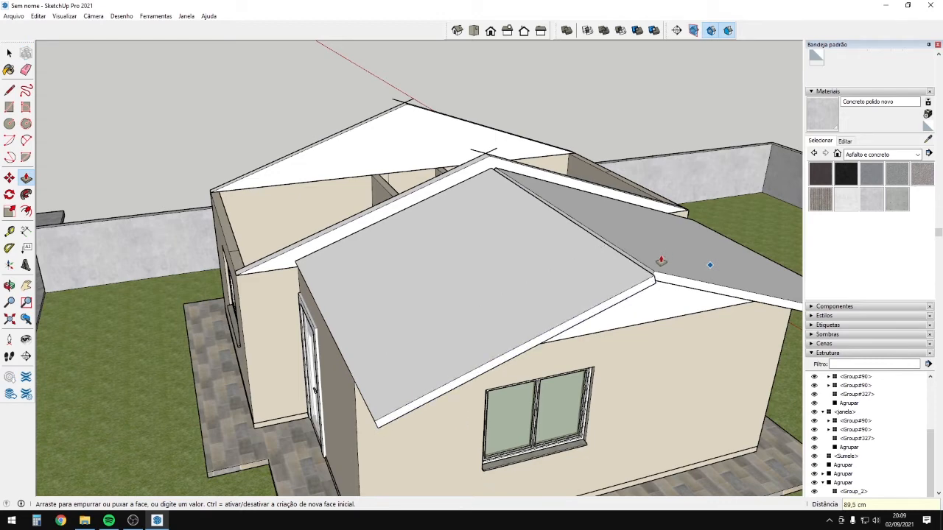
type("80")
key("Return")
middle_click_drag(585, 297, 458, 287)
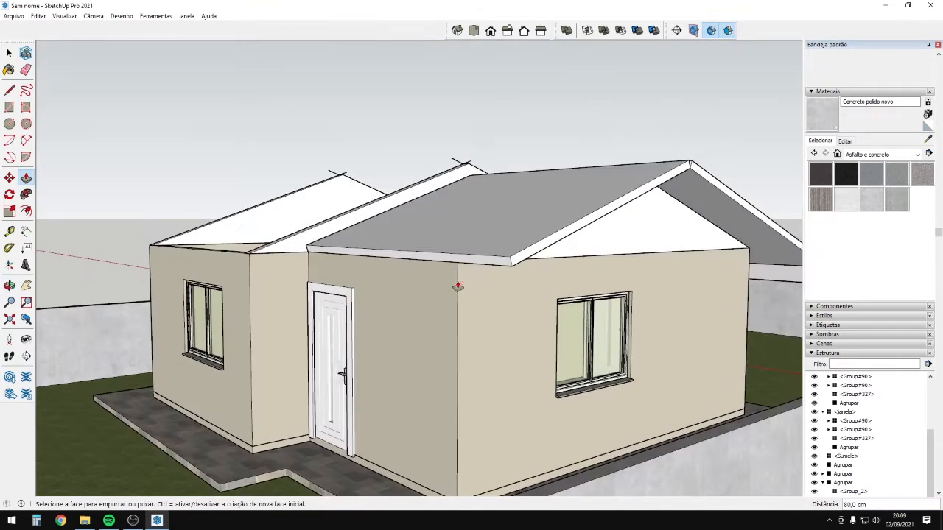
left_click(467, 270)
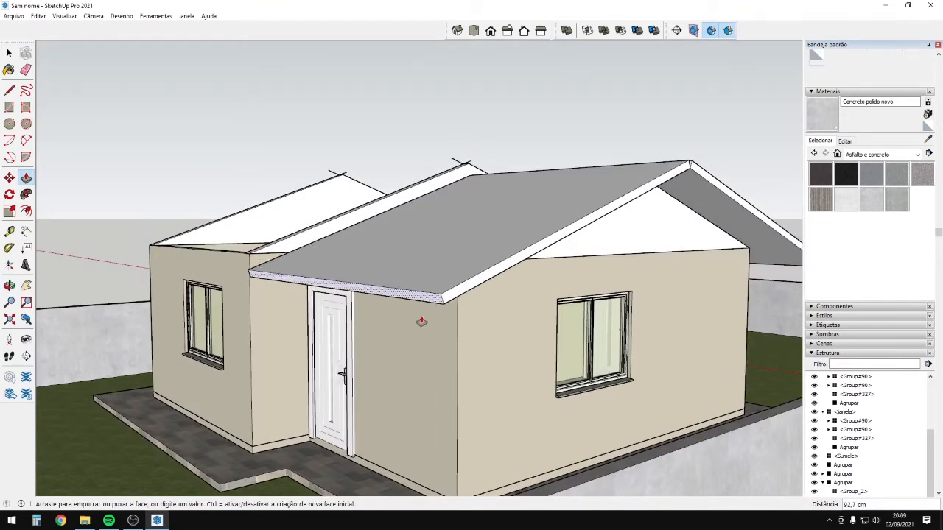
type("80")
key("Return")
Select all of the gable's geometry.
scroll(421, 322, "down", 3)
middle_click_drag(421, 321, 596, 272)
key("space")
triple_click(598, 260)
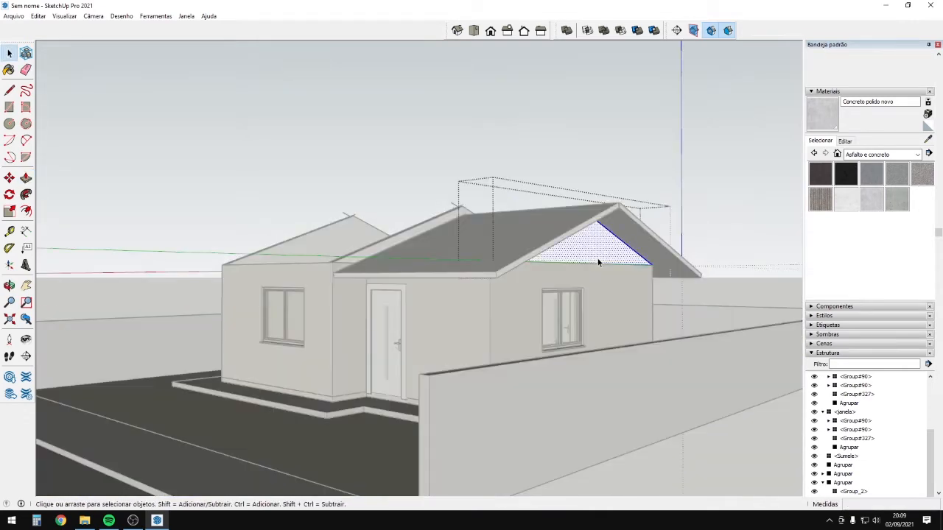
Sample the cream wall colour and paint the gable with it.
left_click(928, 141)
left_click(631, 284)
left_click(625, 253)
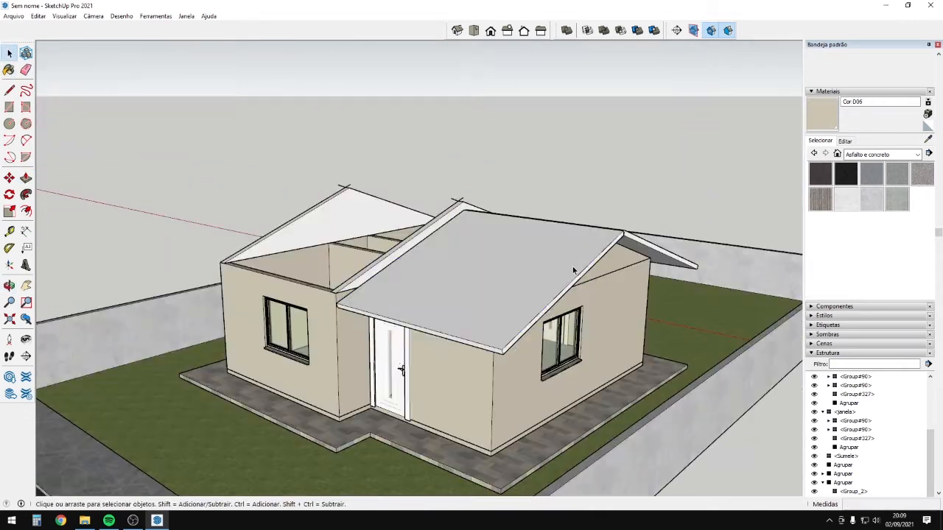
Paint the roof face with Telhado de betume from the Telhado collection.
double_click(577, 248)
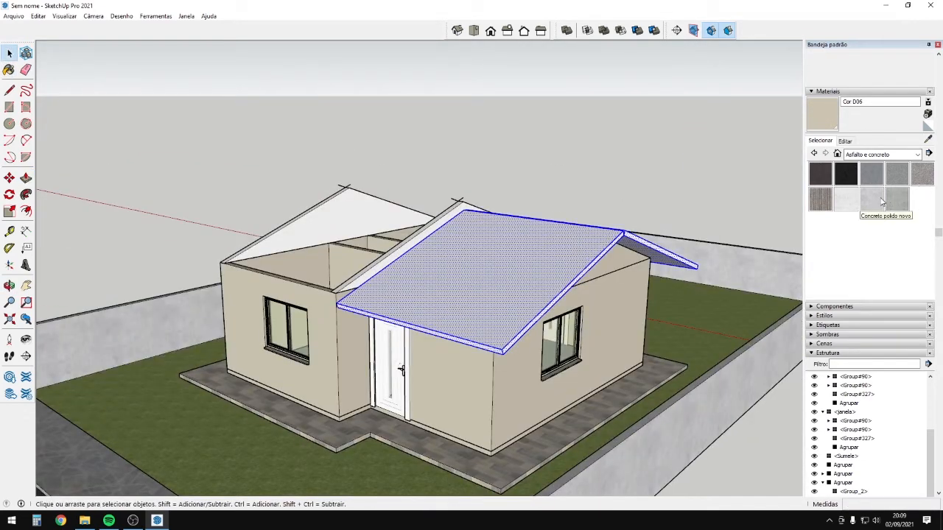
left_click(884, 154)
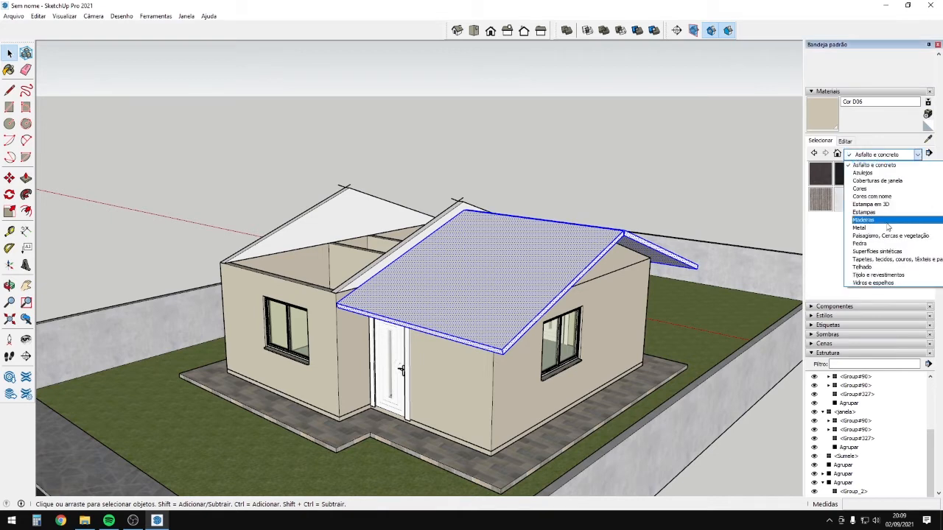
left_click(884, 267)
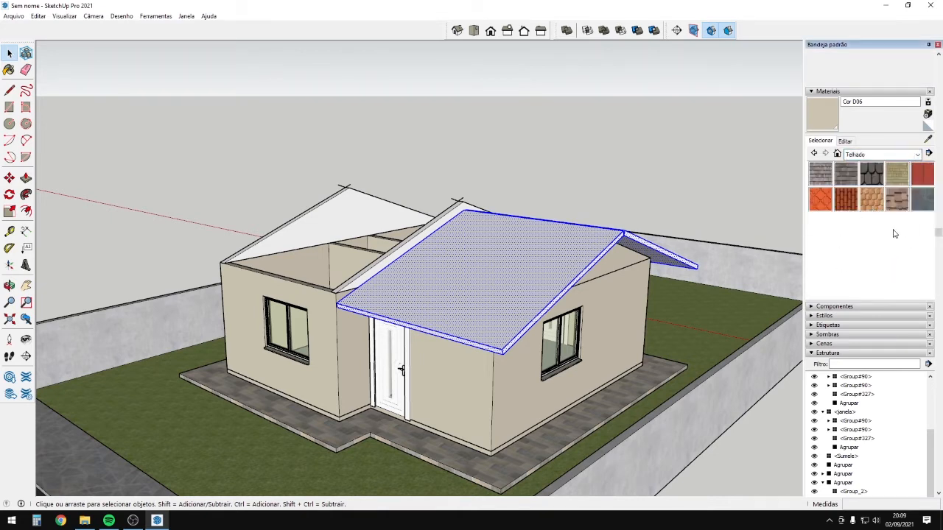
left_click(845, 174)
left_click(478, 279)
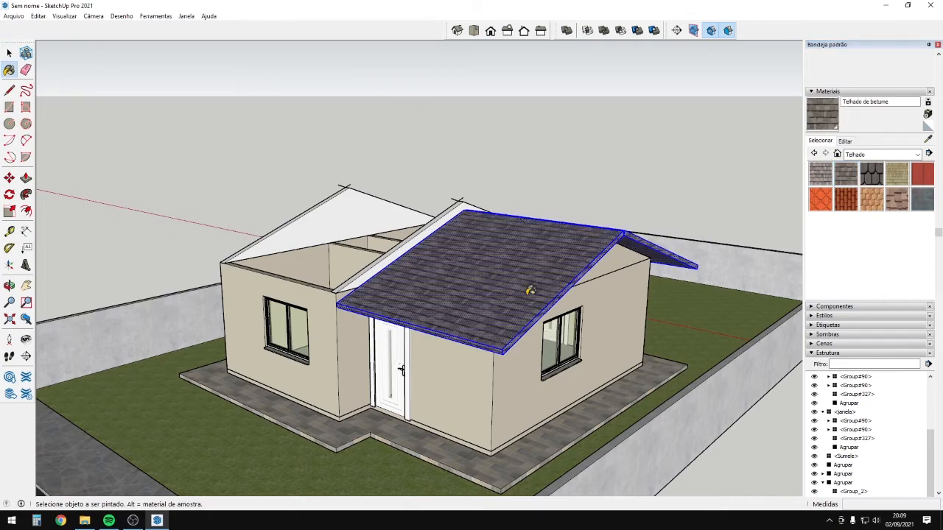
Paint the left roof slope with the Telhado de betume shingles too.
mouse_move(530, 231)
middle_mouse_down()
mouse_move(551, 248)
mouse_move(514, 286)
middle_mouse_up()
scroll(516, 288, "up", 3)
left_click(557, 375)
middle_click_drag(560, 376, 173, 247)
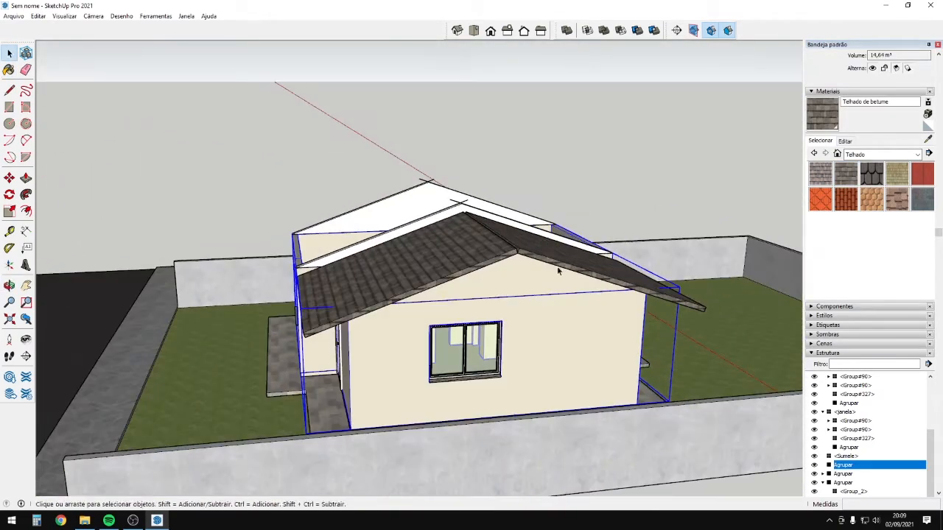
double_click(497, 246)
middle_click_drag(543, 256, 459, 215)
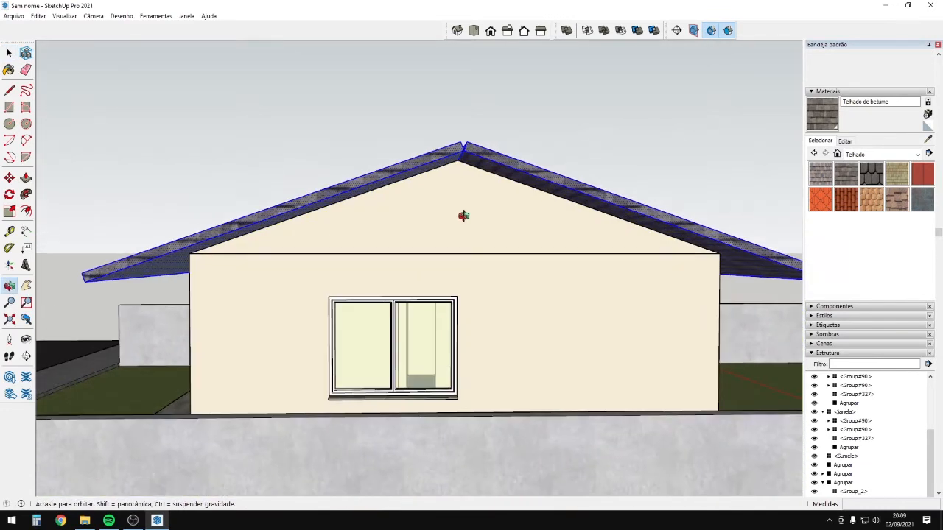
scroll(503, 200, "up", 2)
middle_click_drag(469, 165, 432, 126)
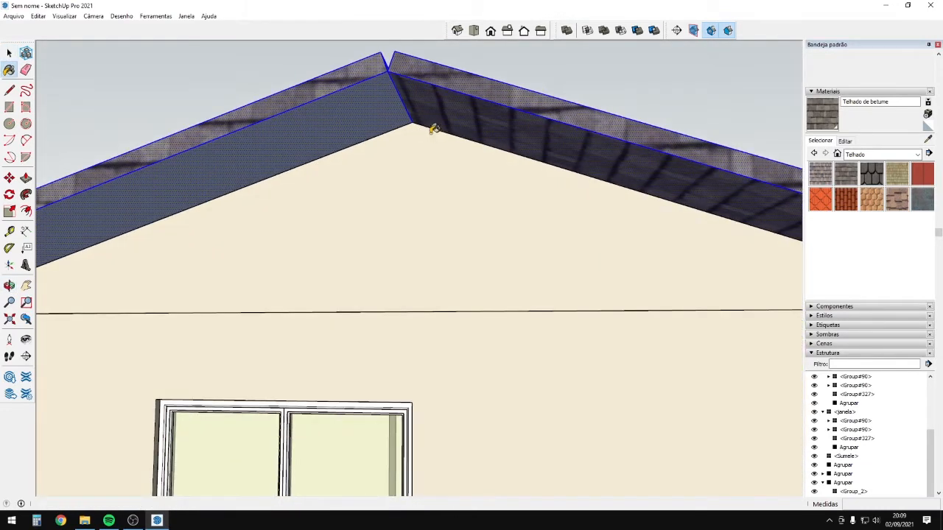
key("b")
left_click(410, 106)
Paint both roof undersides with Revestimento lateral branco from Tijolo e revestimentos.
key("space")
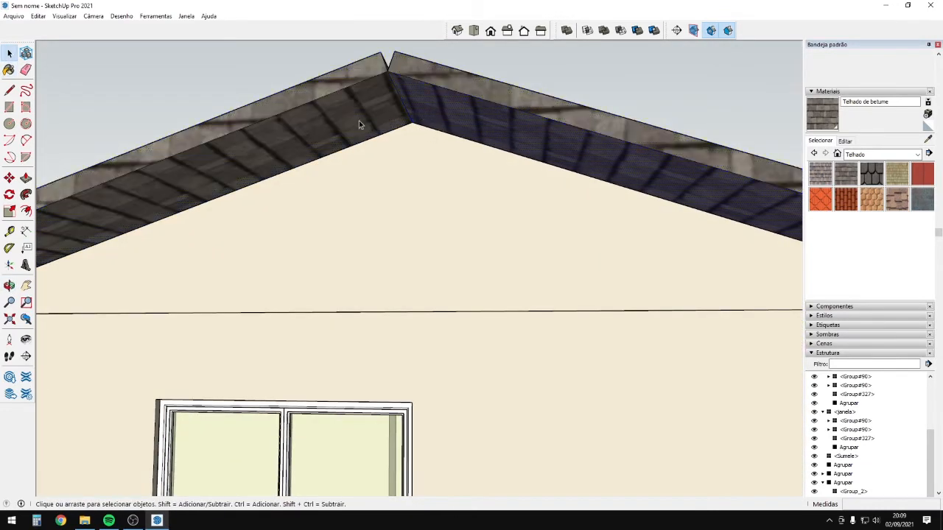
left_click(868, 155)
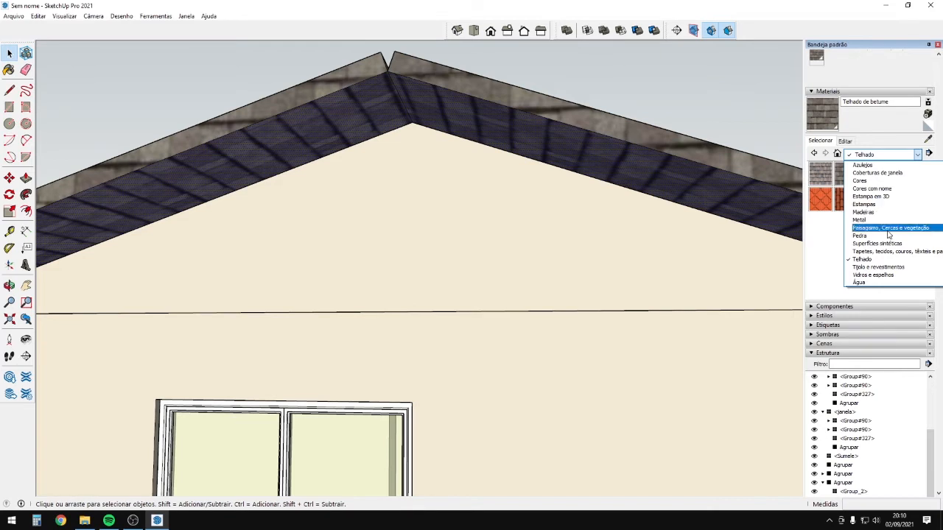
left_click(895, 268)
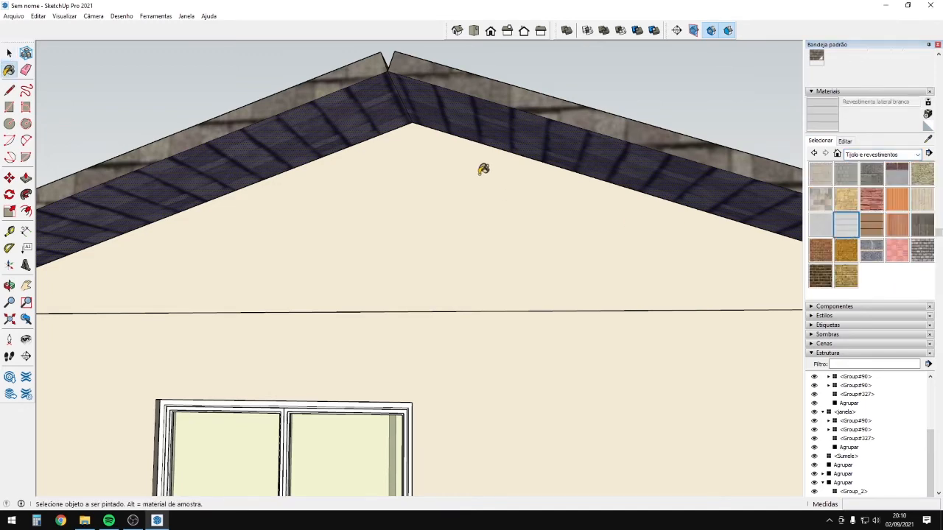
left_click(496, 119)
middle_click_drag(522, 143, 651, 108)
left_click(513, 71)
mouse_move(548, 124)
middle_mouse_down()
mouse_move(693, 106)
mouse_move(755, 153)
mouse_move(739, 138)
mouse_move(522, 190)
mouse_move(516, 168)
middle_mouse_up()
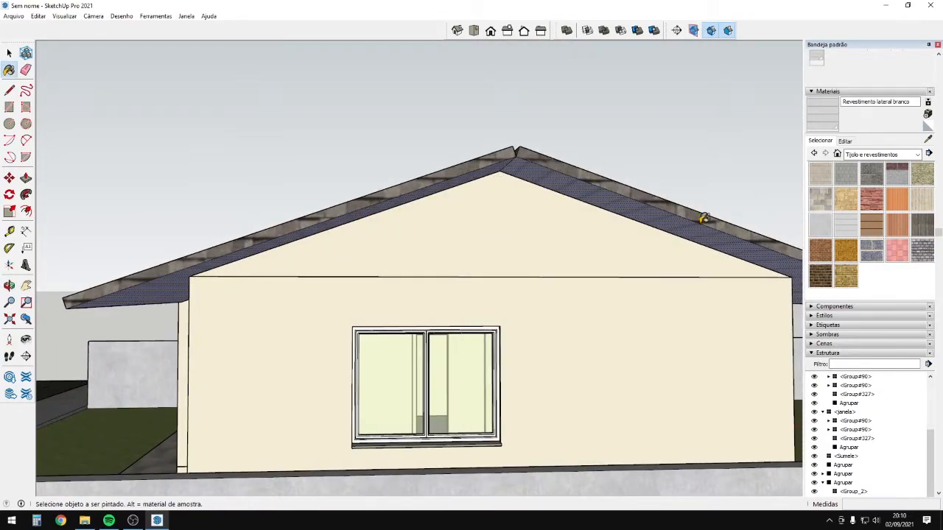
scroll(663, 217, "down", 3)
mouse_move(662, 217)
middle_mouse_down()
mouse_move(653, 186)
mouse_move(642, 200)
mouse_move(573, 143)
mouse_move(500, 122)
middle_mouse_up()
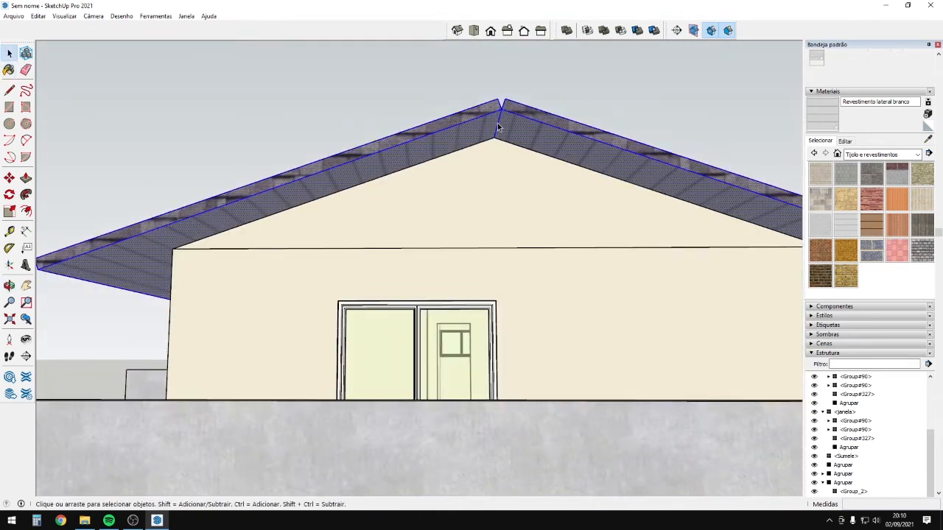
Make the shingled roof a group and place a copy on the other wing.
right_click(498, 123)
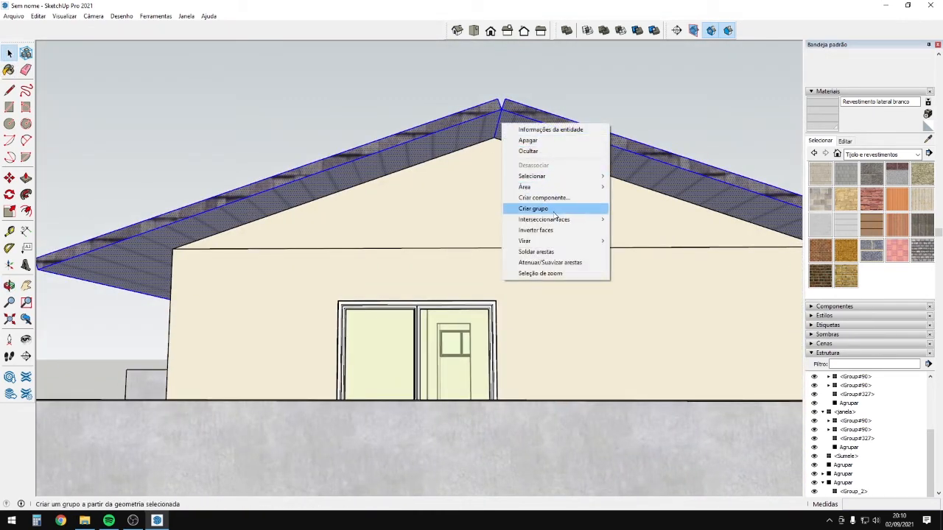
left_click(533, 208)
middle_click_drag(514, 150, 566, 206)
left_click(497, 141)
key("ctrl")
scroll(516, 137, "down", 2)
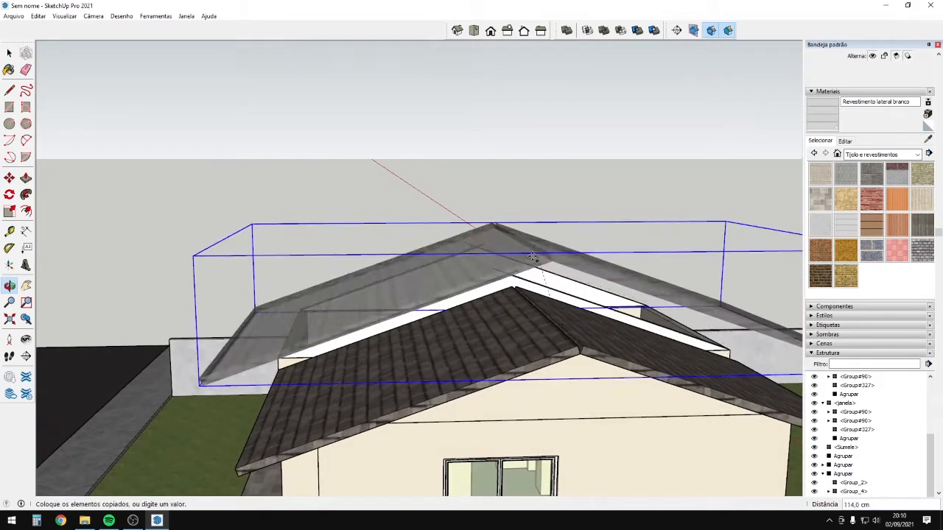
scroll(515, 263, "up", 3)
scroll(504, 268, "up", 3)
left_click(495, 277)
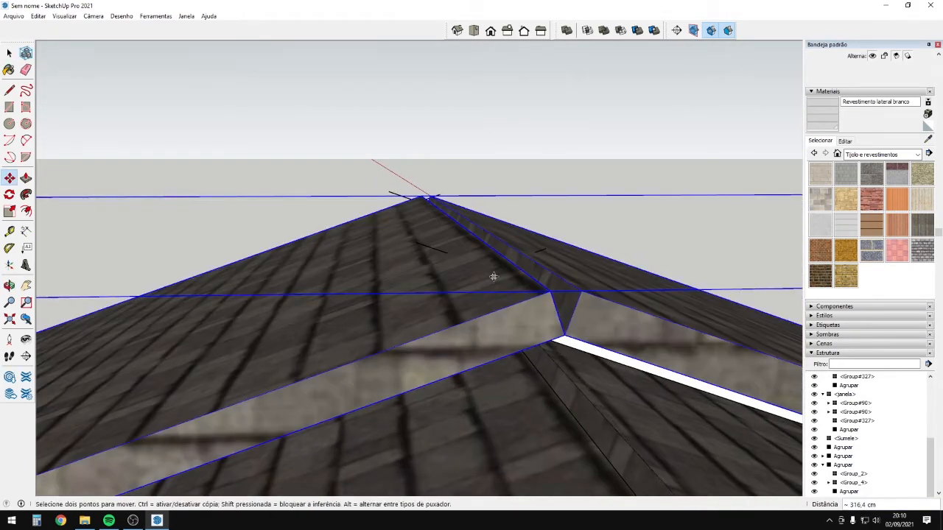
scroll(486, 275, "down", 3)
scroll(417, 268, "down", 5)
middle_click_drag(427, 315, 936, 236)
middle_click_drag(427, 265, 537, 383)
scroll(493, 295, "up", 1)
scroll(492, 295, "up", 1)
Inside the copied roof group, pull its slope out 80 cm.
double_click(472, 283)
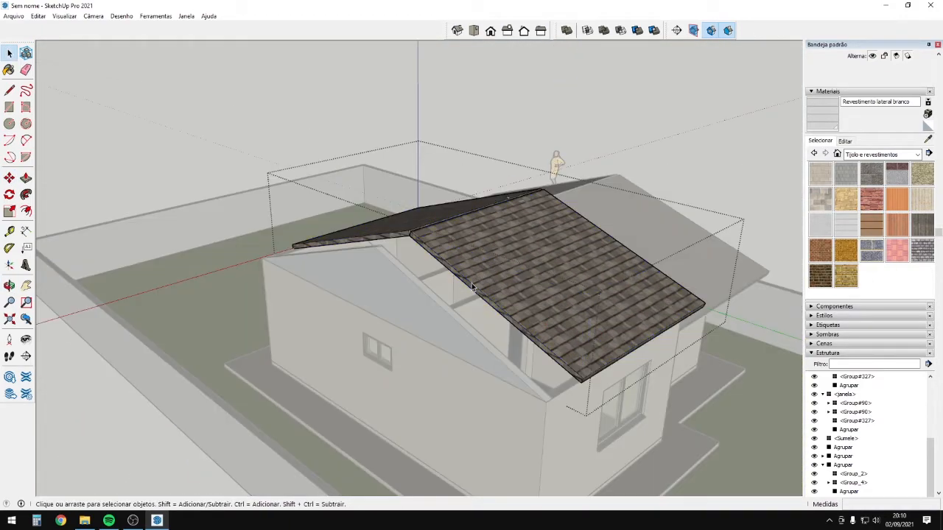
scroll(472, 290, "up", 1)
key("p")
left_click_drag(465, 308, 439, 374)
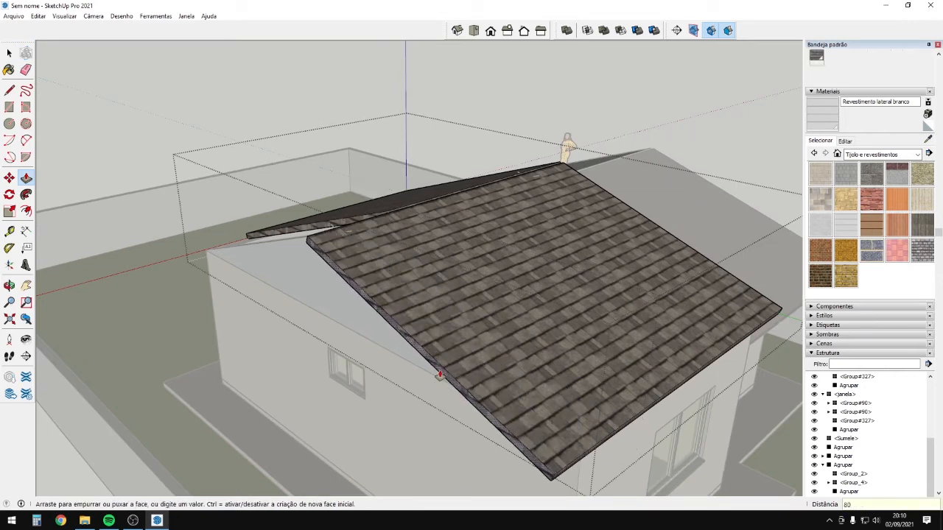
type("80")
key("Return")
scroll(342, 233, "up", 1)
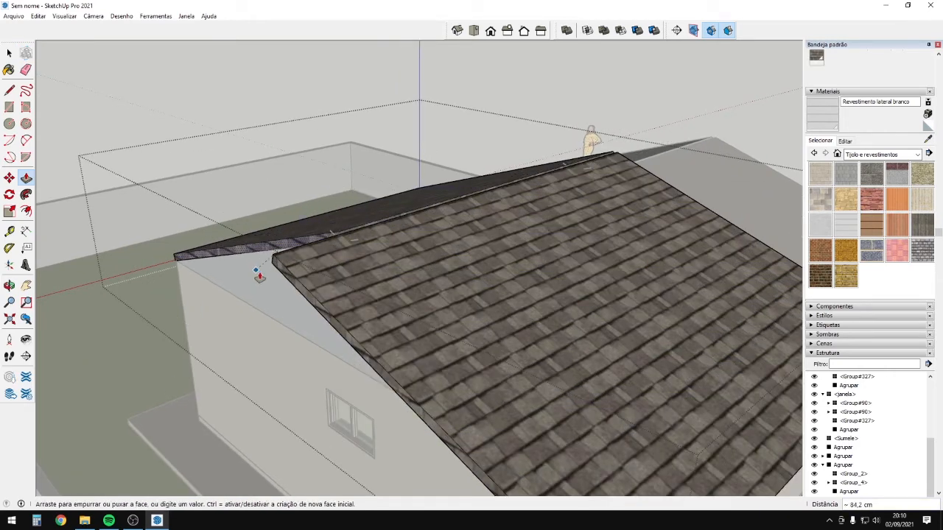
middle_click_drag(285, 278, 570, 234)
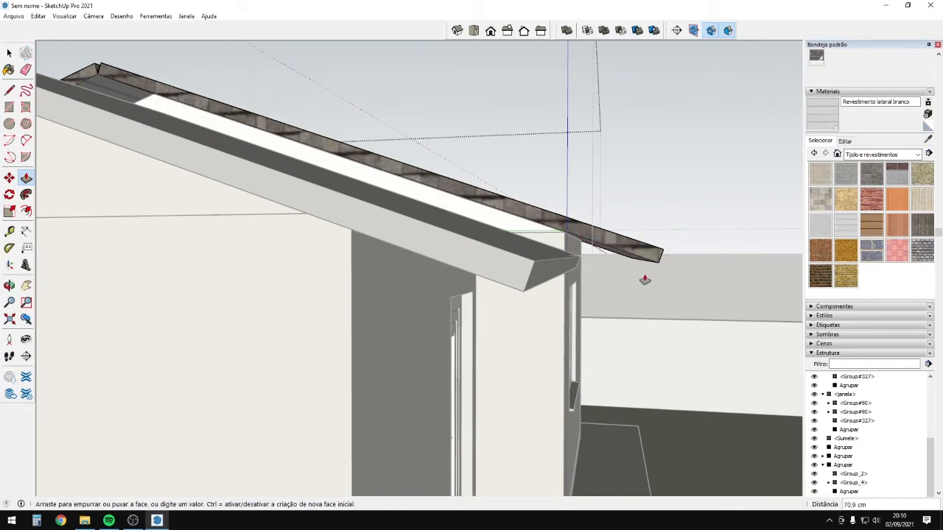
scroll(633, 269, "down", 7)
middle_click_drag(633, 268, 282, 221)
scroll(301, 259, "up", 2)
Paint the gable inside its group in the cream wall colour, then exit the group.
scroll(282, 221, "up", 2)
double_click(332, 218)
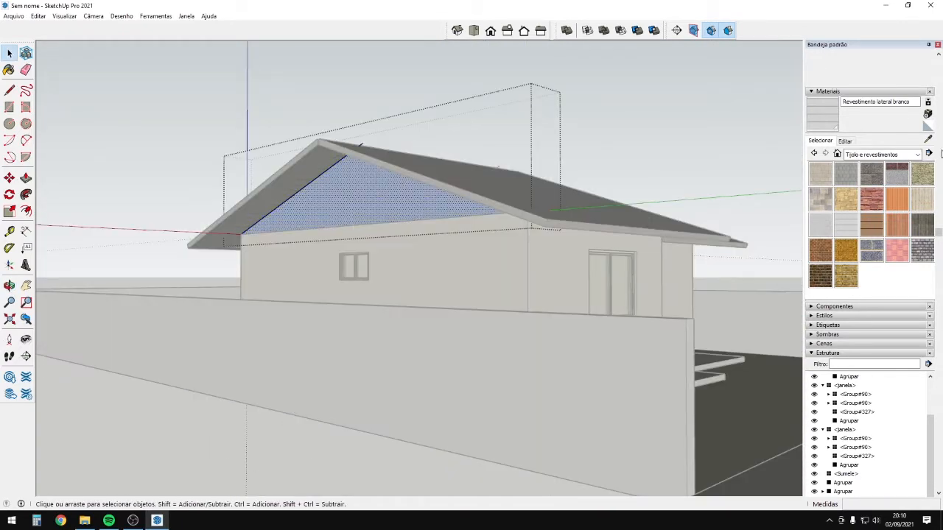
left_click(483, 227)
left_click(453, 195)
mouse_move(460, 199)
middle_mouse_down()
mouse_move(345, 274)
mouse_move(321, 273)
middle_mouse_up()
key("space")
left_click(432, 247)
In the left roof group, push the sloping edge face outward into a fascia board.
mouse_move(526, 292)
middle_mouse_down()
mouse_move(477, 286)
mouse_move(459, 273)
mouse_move(495, 292)
mouse_move(513, 288)
mouse_move(520, 300)
mouse_move(515, 289)
middle_mouse_up()
scroll(383, 239, "up", 3)
middle_click_drag(380, 233, 383, 255)
scroll(390, 255, "up", 3)
double_click(398, 258)
scroll(409, 269, "up", 2)
left_click(411, 270)
scroll(502, 262, "down", 5)
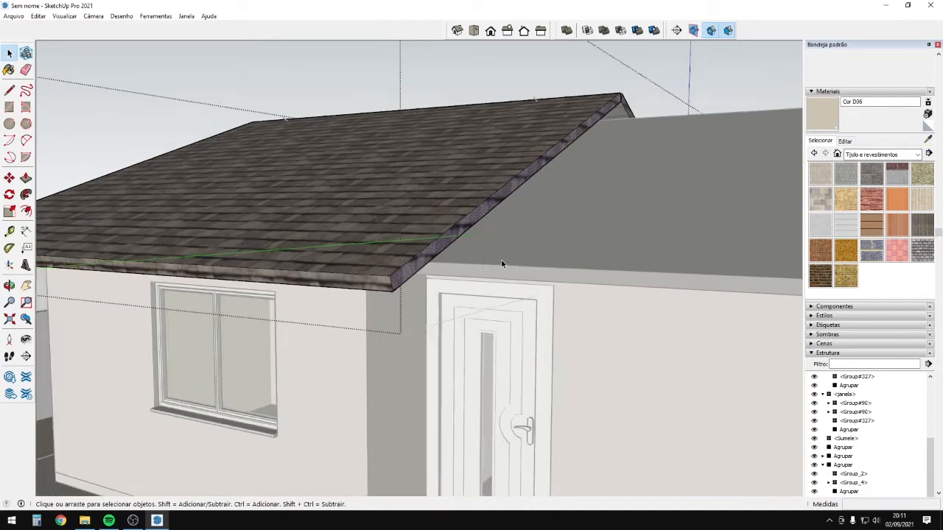
middle_click_drag(504, 260, 442, 193)
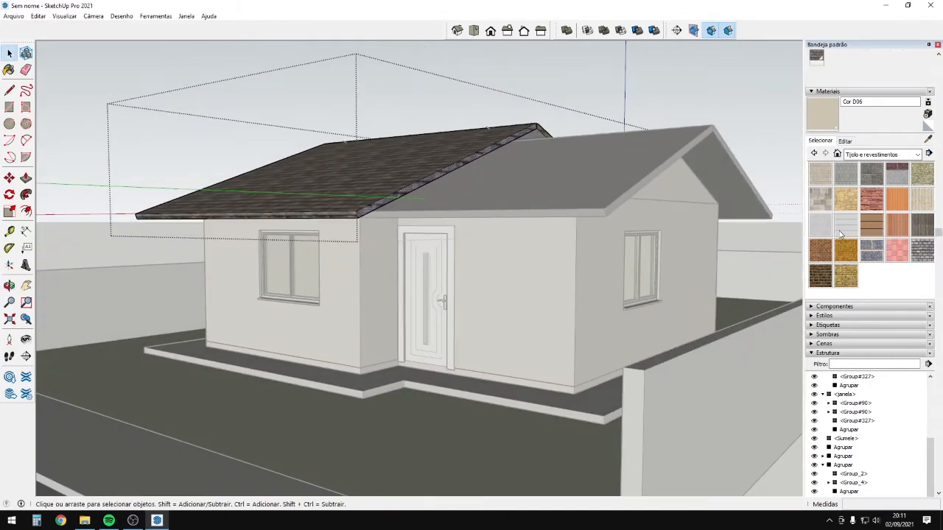
scroll(414, 221, "up", 4)
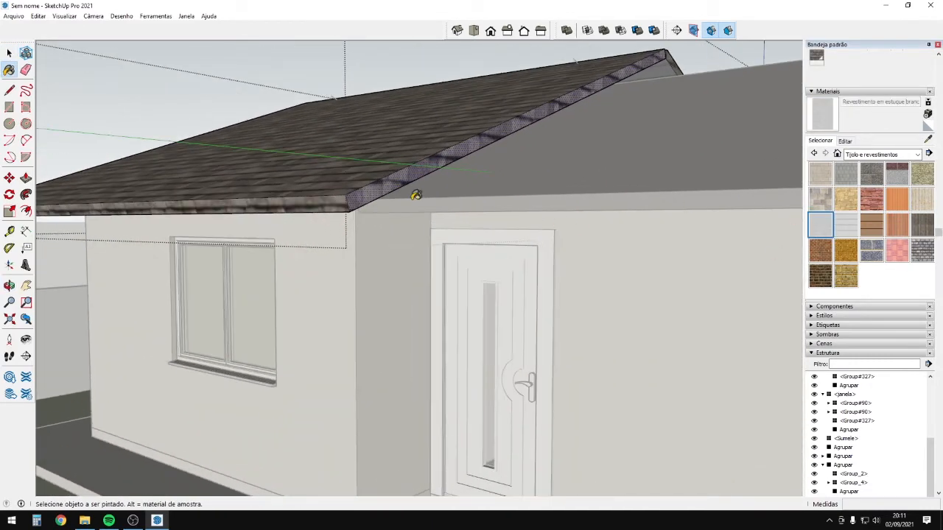
scroll(397, 192, "up", 4)
key("p")
scroll(383, 219, "up", 2)
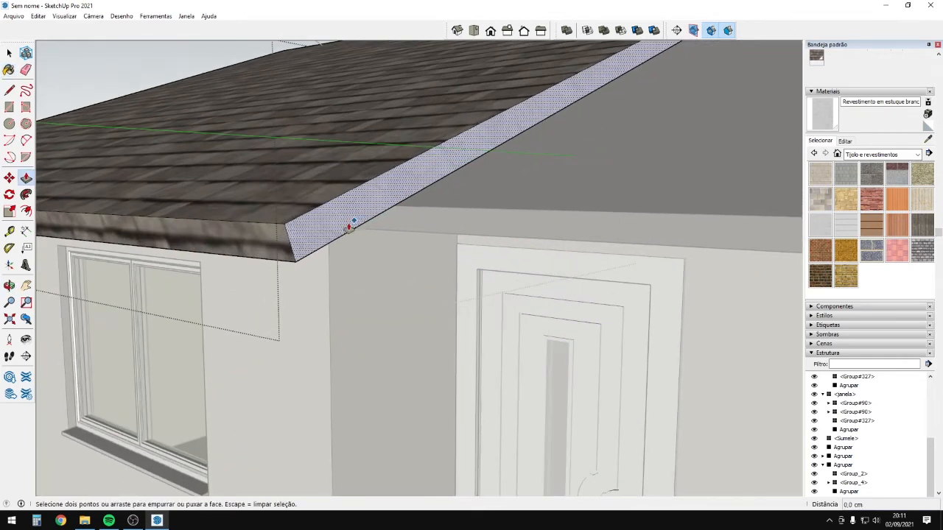
left_click_drag(364, 220, 369, 234)
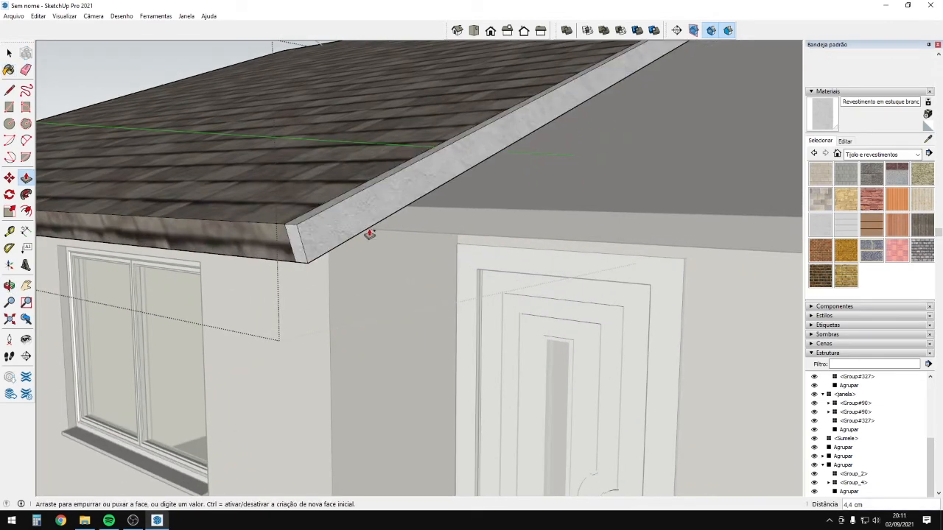
Orbit around the roof to check the fascia, then exit the roof group.
middle_click_drag(362, 235, 461, 118)
scroll(517, 86, "up", 1)
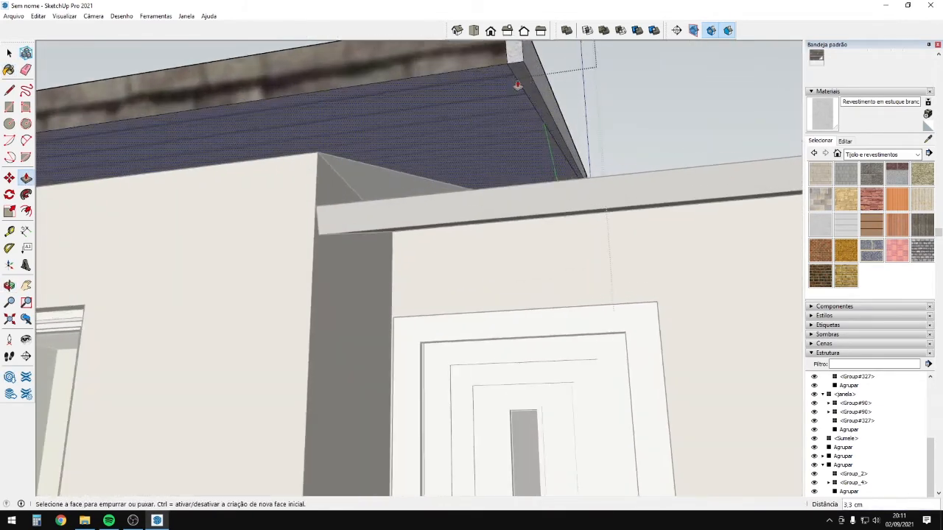
middle_click_drag(536, 96, 419, 204)
scroll(419, 204, "down", 8)
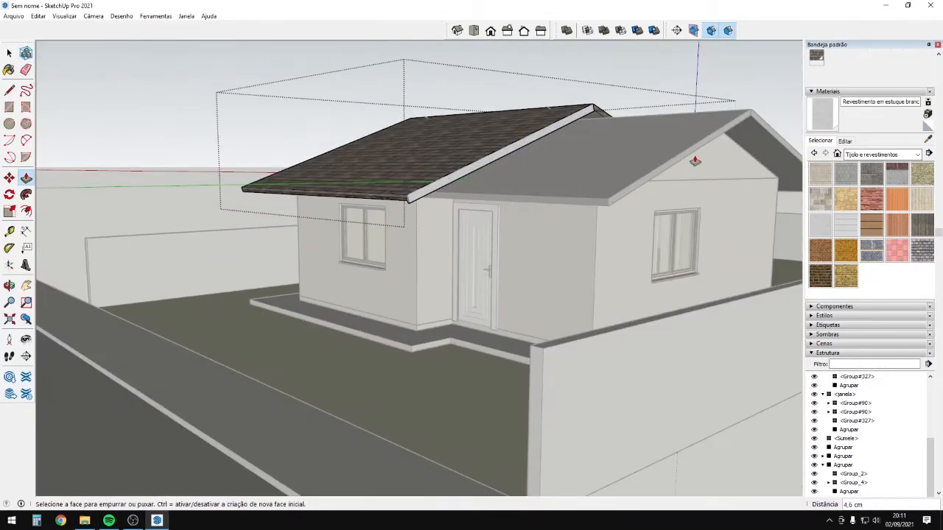
mouse_move(697, 162)
middle_mouse_down()
mouse_move(537, 213)
mouse_move(510, 171)
mouse_move(540, 155)
middle_mouse_up()
scroll(509, 172, "up", 2)
scroll(540, 156, "down", 4)
scroll(541, 156, "up", 2)
middle_click_drag(324, 213, 585, 185)
mouse_move(687, 168)
middle_mouse_down()
mouse_move(543, 209)
mouse_move(446, 257)
mouse_move(561, 181)
mouse_move(530, 215)
mouse_move(418, 177)
mouse_move(389, 193)
mouse_move(462, 293)
middle_mouse_up()
left_click(445, 258)
Switch to the Line tool and zoom in on the front eave corner for the gutter profile.
scroll(444, 258, "up", 2)
scroll(483, 248, "down", 1)
scroll(532, 203, "up", 2)
scroll(531, 214, "up", 2)
key("l")
scroll(530, 214, "up", 1)
scroll(461, 290, "up", 1)
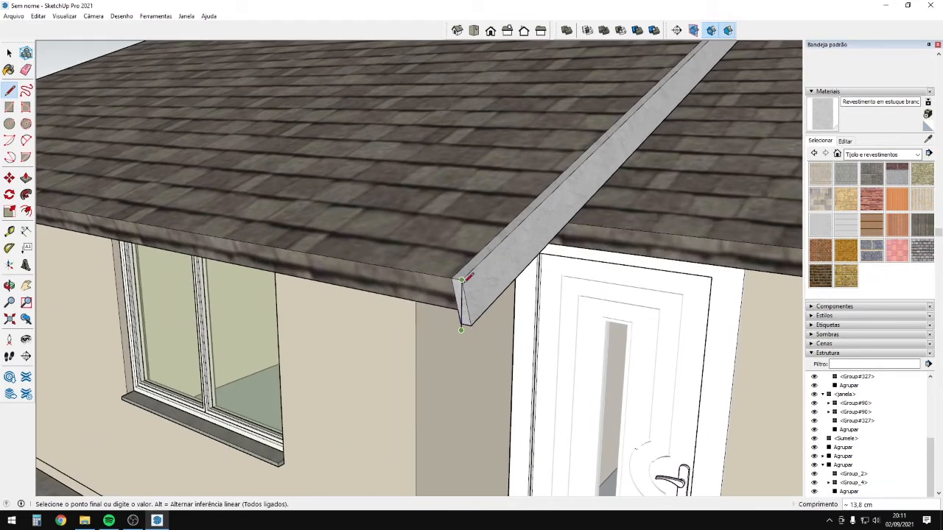
Draw the gutter's vertical side below the eave and close the L-shaped profile.
middle_click_drag(462, 280, 461, 331)
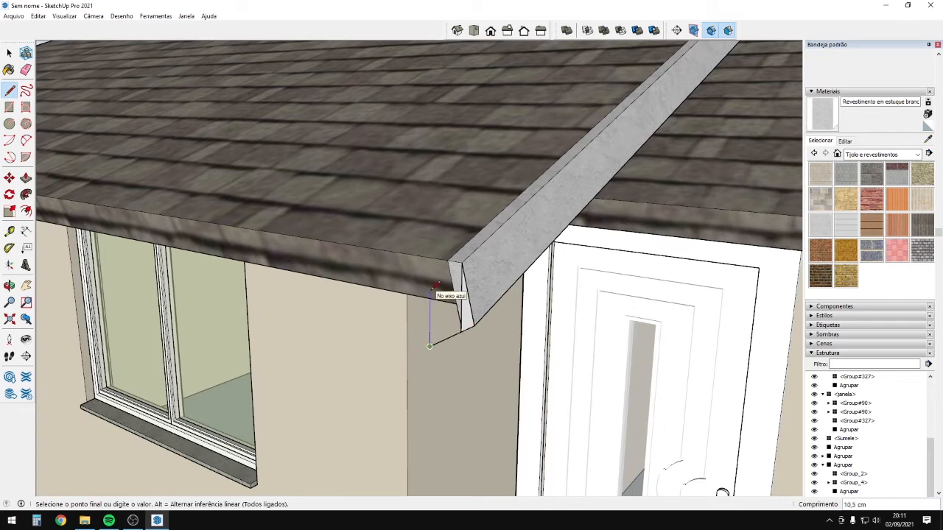
left_click(435, 285)
scroll(435, 286, "up", 3)
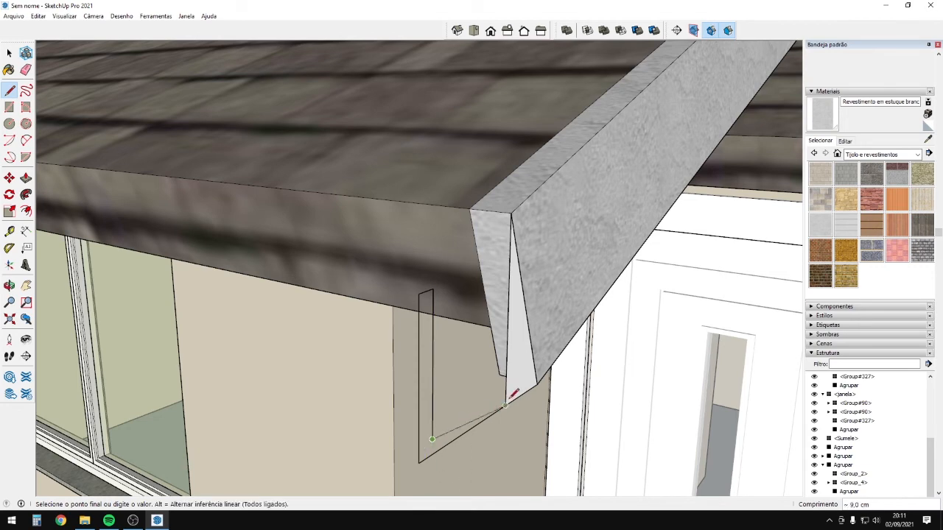
left_click(506, 392)
scroll(499, 356, "down", 2)
scroll(506, 376, "up", 3)
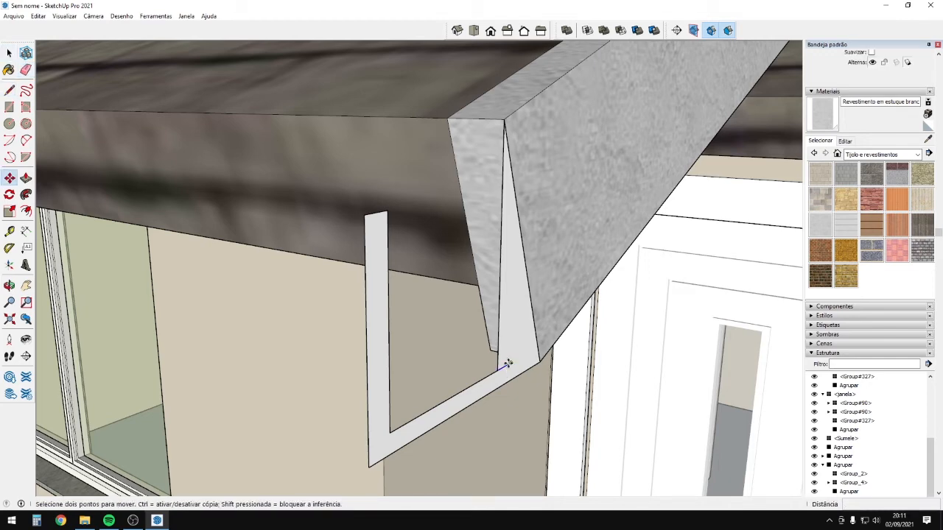
scroll(534, 348, "down", 3)
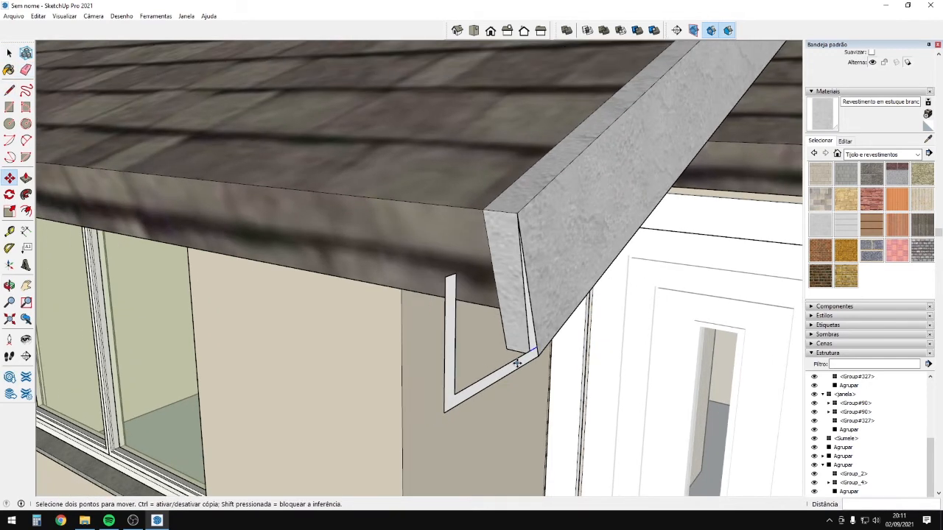
scroll(520, 365, "up", 3)
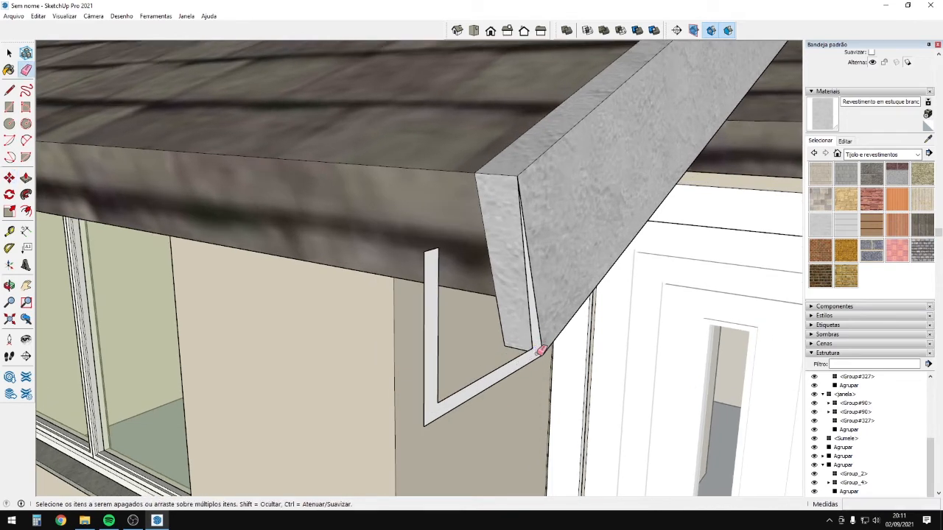
Push/Pull the gutter profile along the full length of the left roof's eave.
left_click(513, 375)
scroll(316, 295, "down", 6)
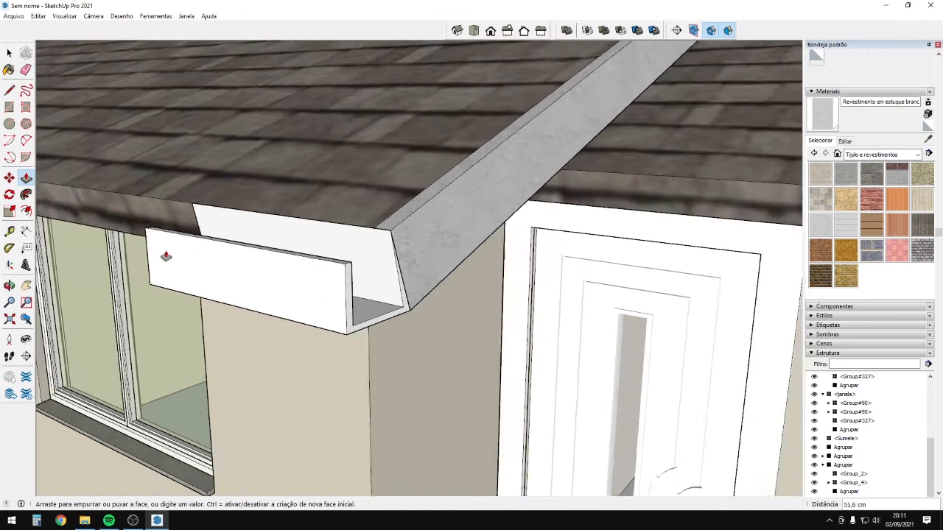
middle_click_drag(184, 255, 538, 235)
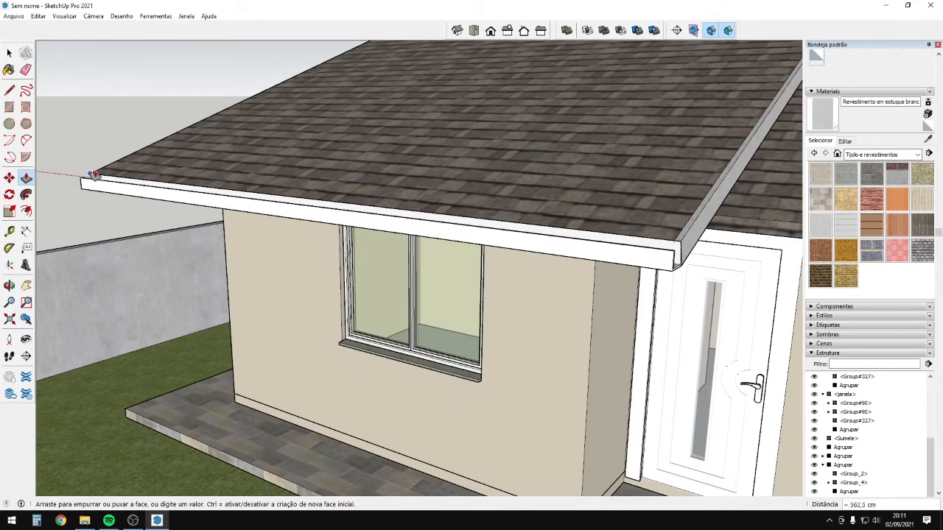
middle_click_drag(715, 254, 597, 248)
scroll(494, 251, "up", 3)
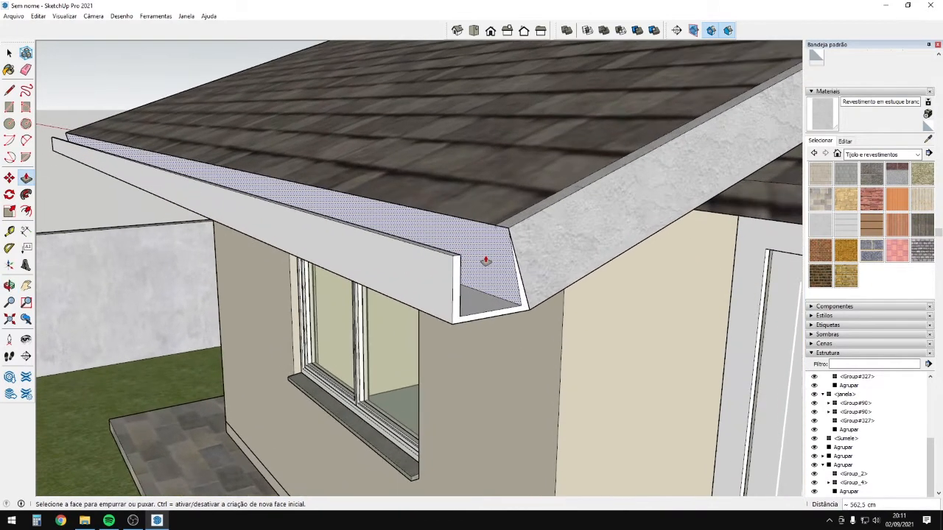
scroll(479, 252, "up", 1)
Erase the extra edges and close the gutter's end face at the roof corner.
key("e")
scroll(468, 253, "up", 1)
key("l")
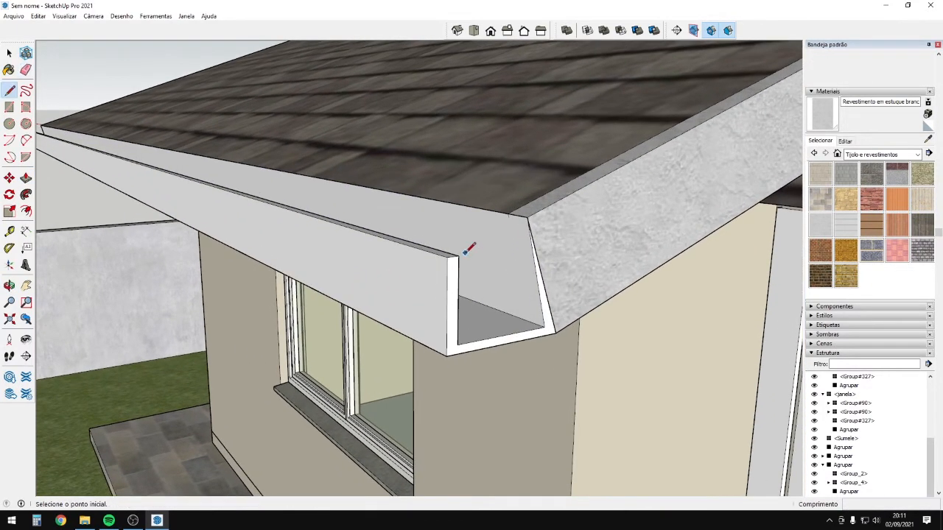
left_click(528, 217)
middle_click_drag(529, 220, 740, 315)
middle_click_drag(407, 240, 788, 255)
left_click(440, 226)
scroll(471, 219, "down", 5)
scroll(597, 299, "down", 4)
middle_click_drag(596, 302, 486, 310)
key("space")
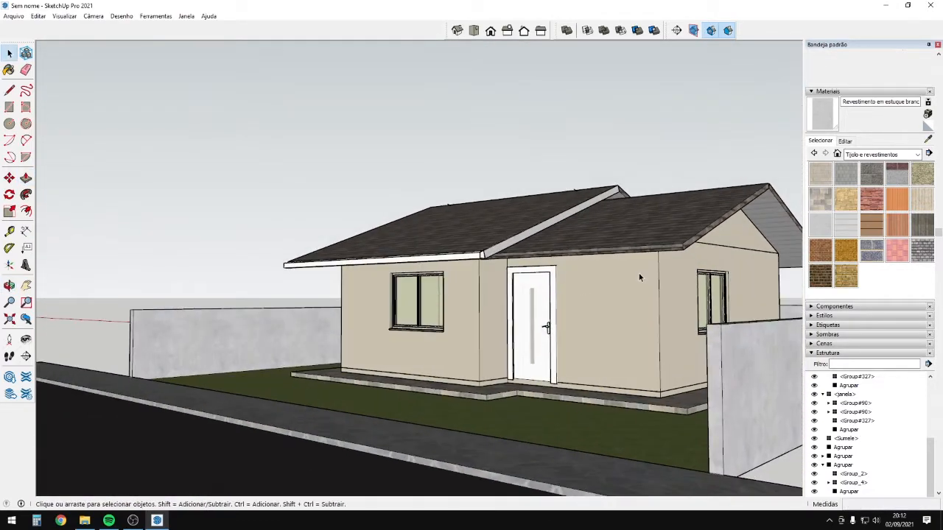
Turn the selected gutter geometry into a group with Criar grupo.
scroll(470, 256, "up", 4)
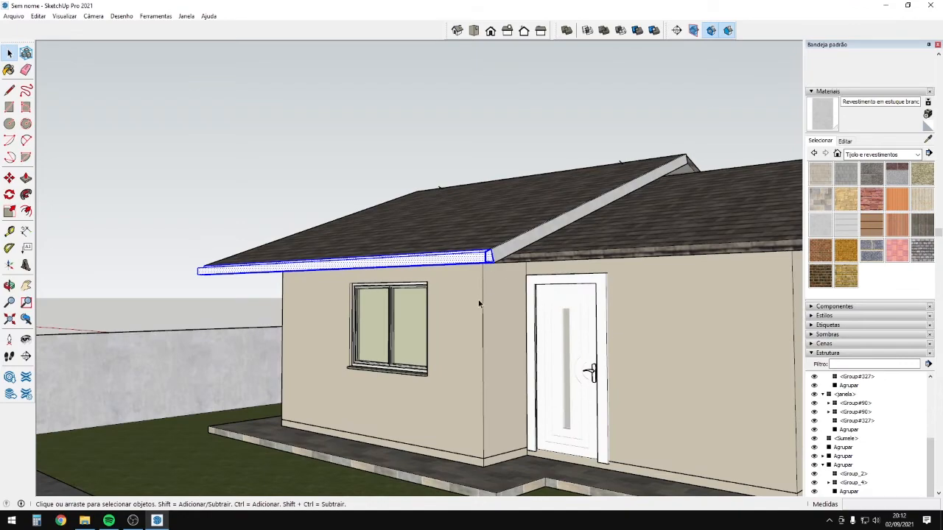
right_click(485, 263)
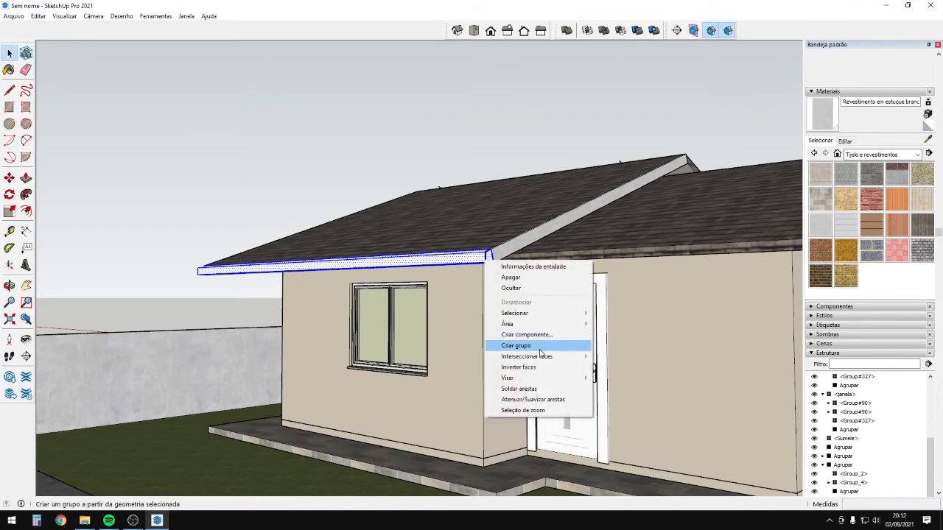
left_click(540, 346)
middle_click_drag(483, 282, 450, 263)
Select the right roof group and then both roof groups from a street-side view.
left_click(450, 262)
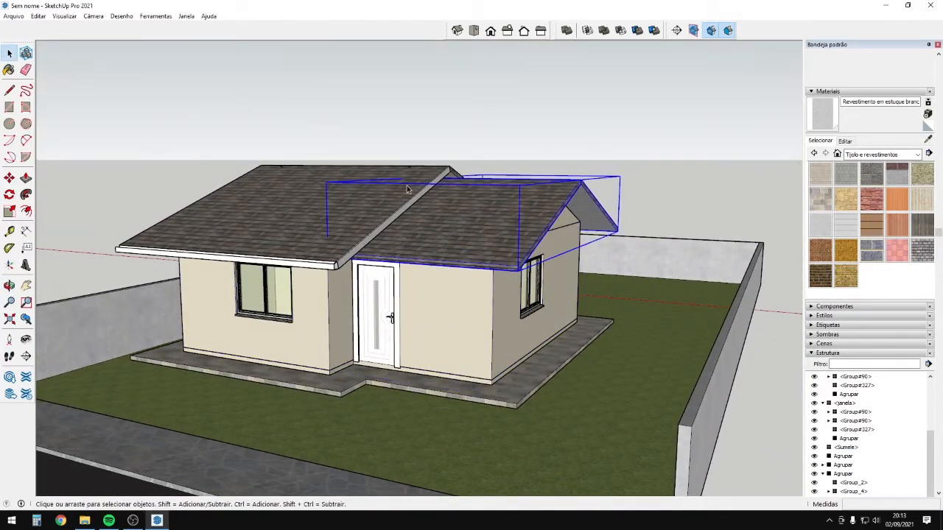
middle_click_drag(547, 229, 149, 139)
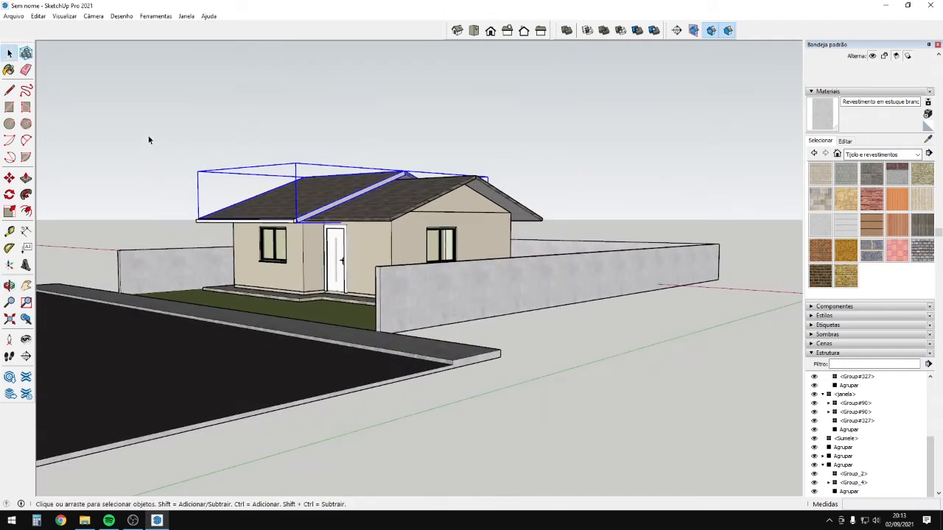
left_click_drag(621, 221, 628, 225)
middle_click_drag(628, 225, 598, 188)
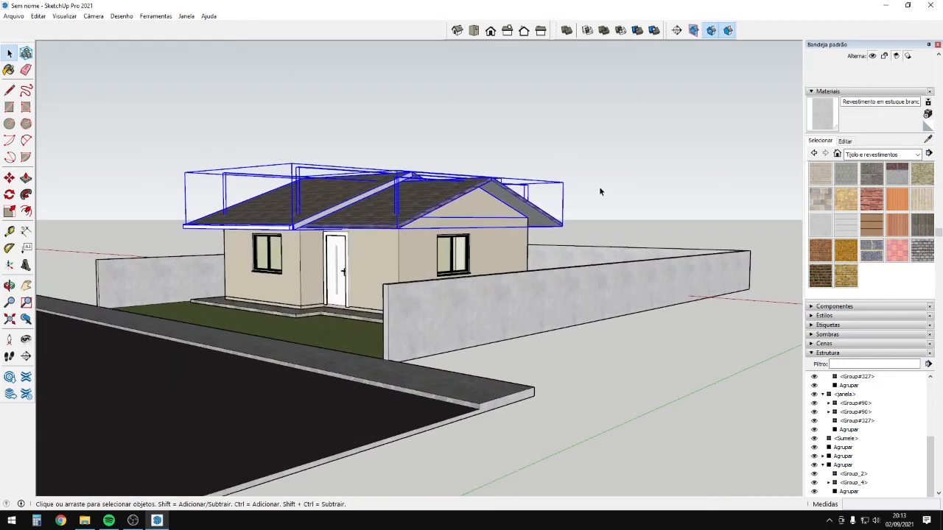
Orbit around the house's gable corner and into the room through the window.
middle_click_drag(403, 221, 370, 324)
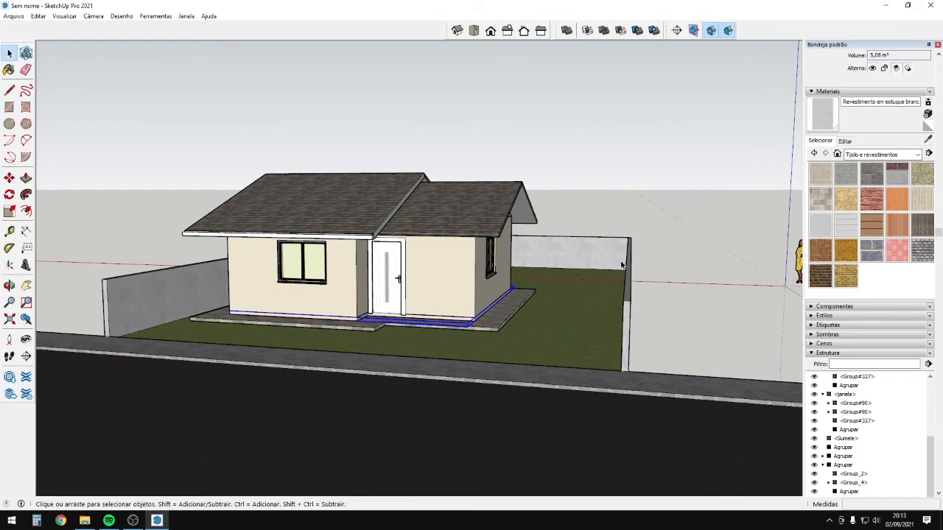
middle_click_drag(465, 317, 87, 406)
scroll(239, 295, "up", 4)
scroll(413, 302, "up", 2)
middle_click_drag(470, 307, 121, 328)
scroll(308, 286, "up", 4)
scroll(120, 327, "up", 3)
middle_click_drag(567, 396, 611, 456)
scroll(593, 395, "up", 2)
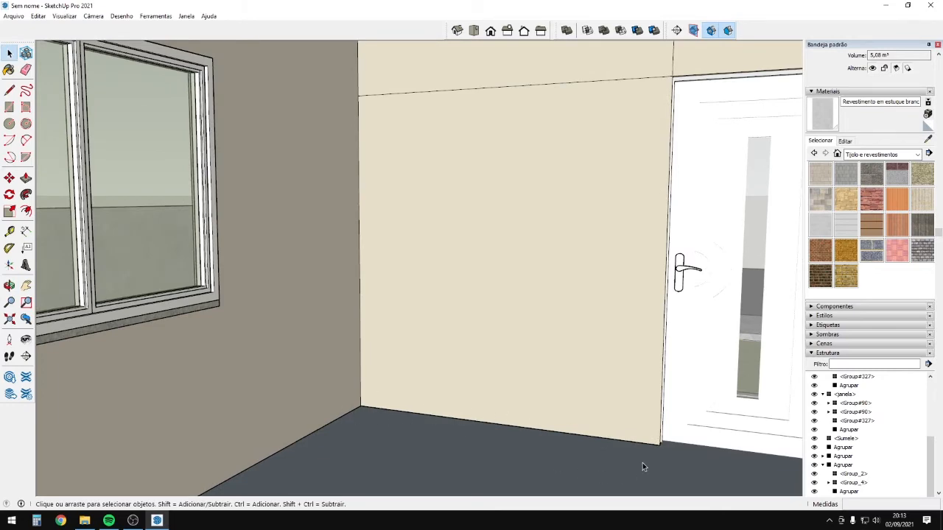
middle_click_drag(642, 462, 506, 243)
middle_click_drag(287, 139, 498, 91)
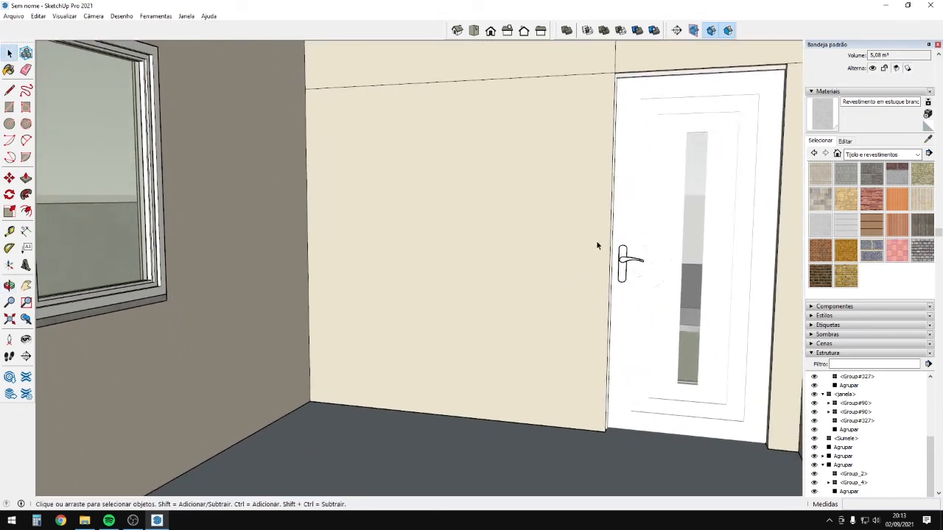
middle_click_drag(583, 299, 615, 379)
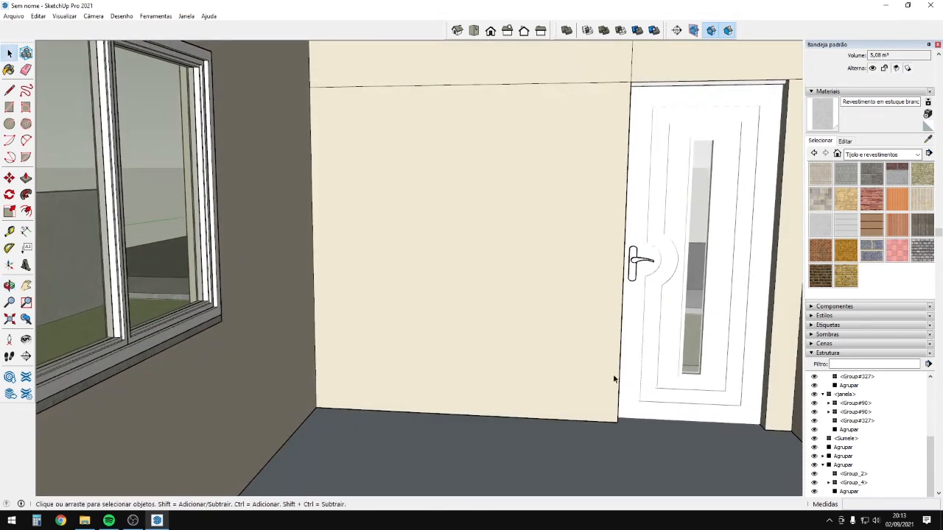
middle_click_drag(504, 166, 520, 421)
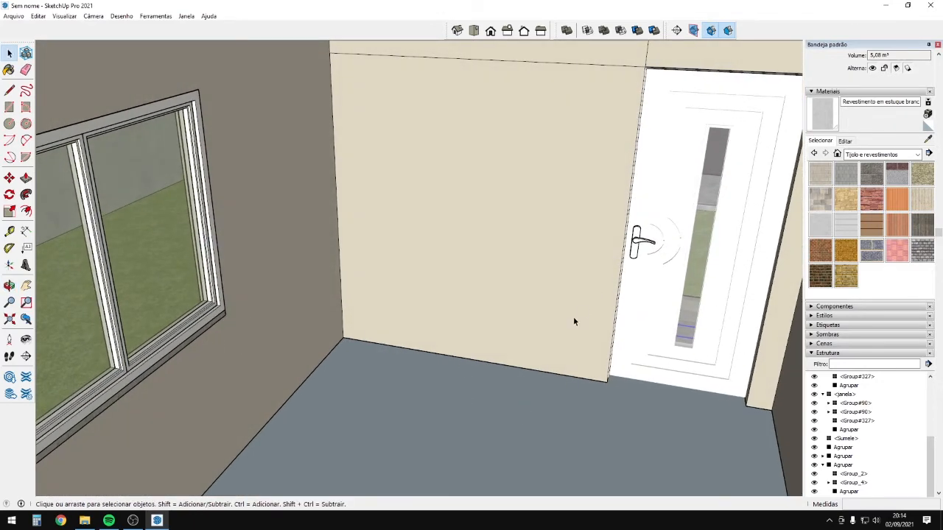
middle_click_drag(575, 321, 363, 304)
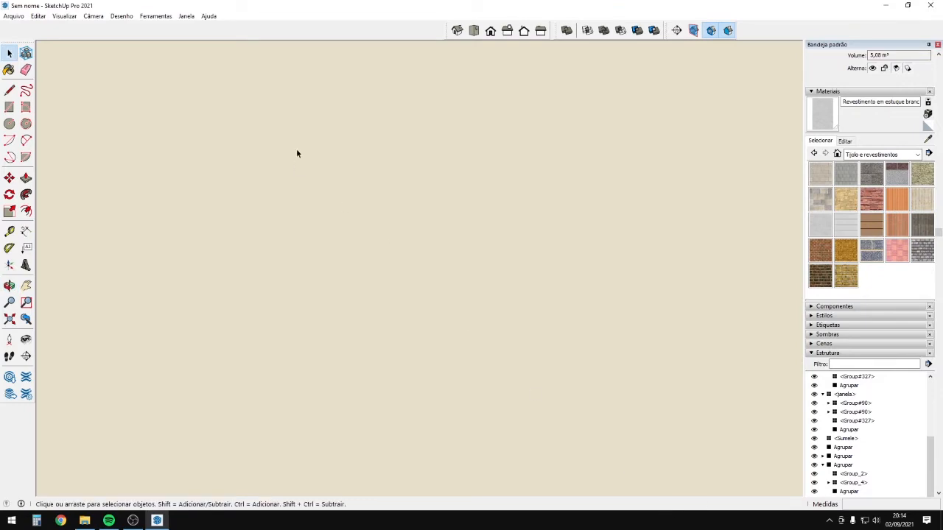
scroll(632, 205, "down", 10)
scroll(456, 170, "up", 6)
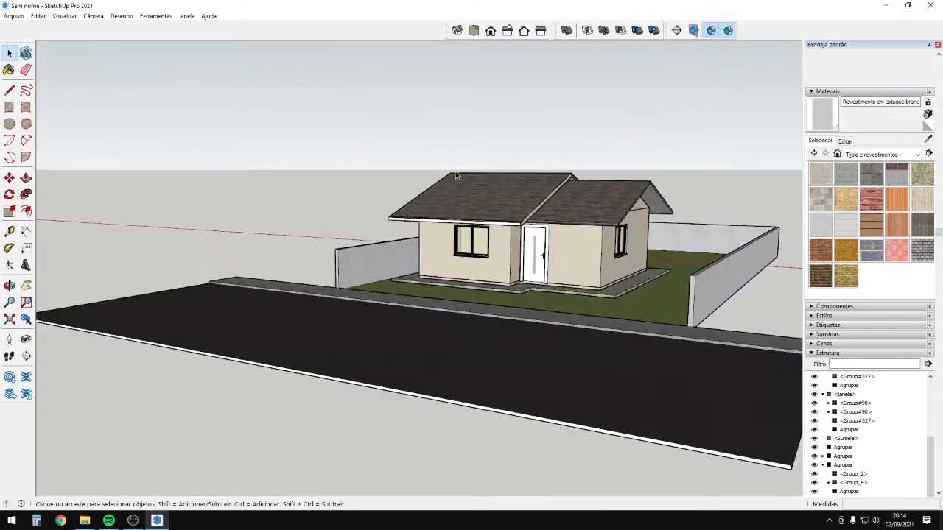
middle_click_drag(629, 280, 527, 257)
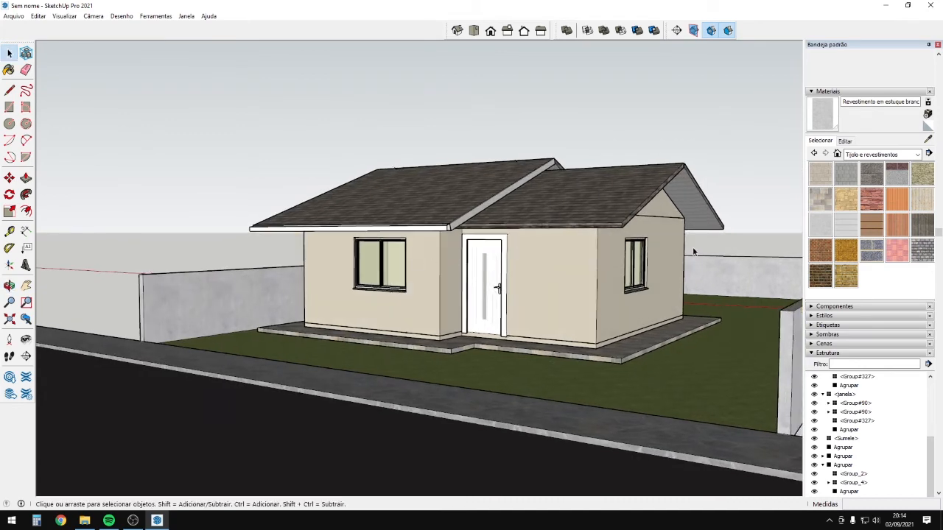
middle_click_drag(692, 252, 619, 257)
middle_click_drag(436, 254, 588, 348)
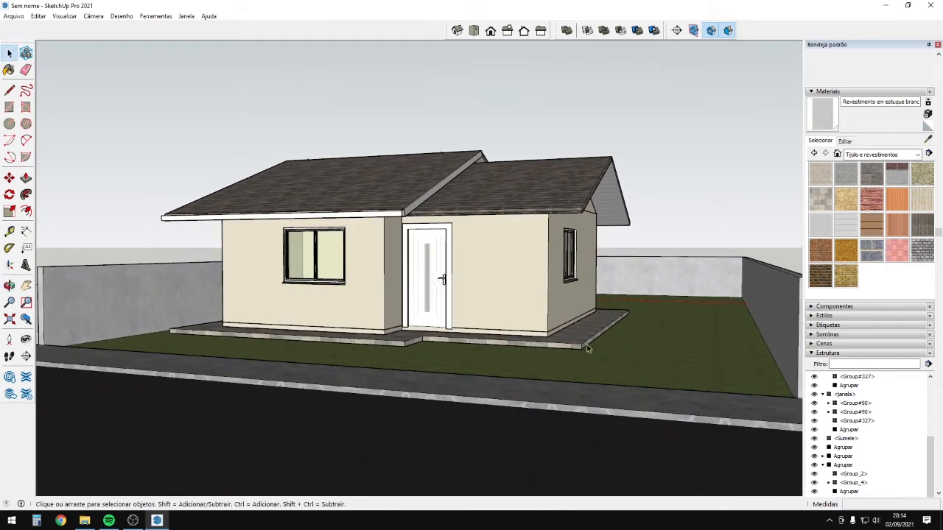
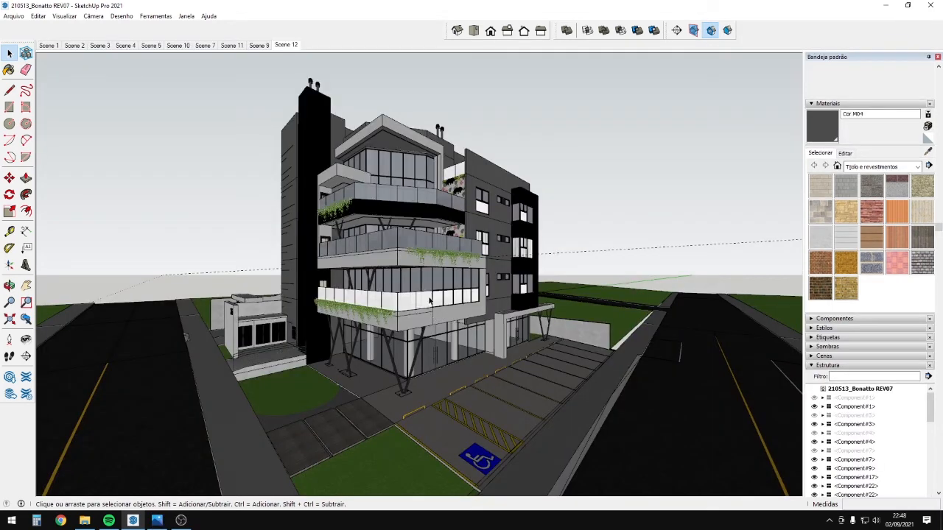
Orbit the Bonatto building past its front, dark right facade and tower to a high balcony view.
middle_click_drag(426, 298, 664, 414)
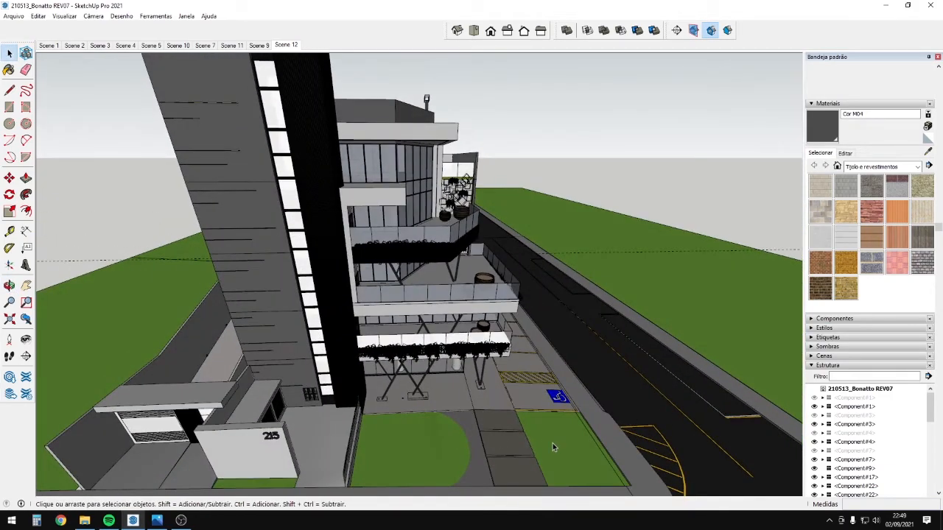
middle_click_drag(553, 444, 324, 396)
scroll(607, 311, "up", 5)
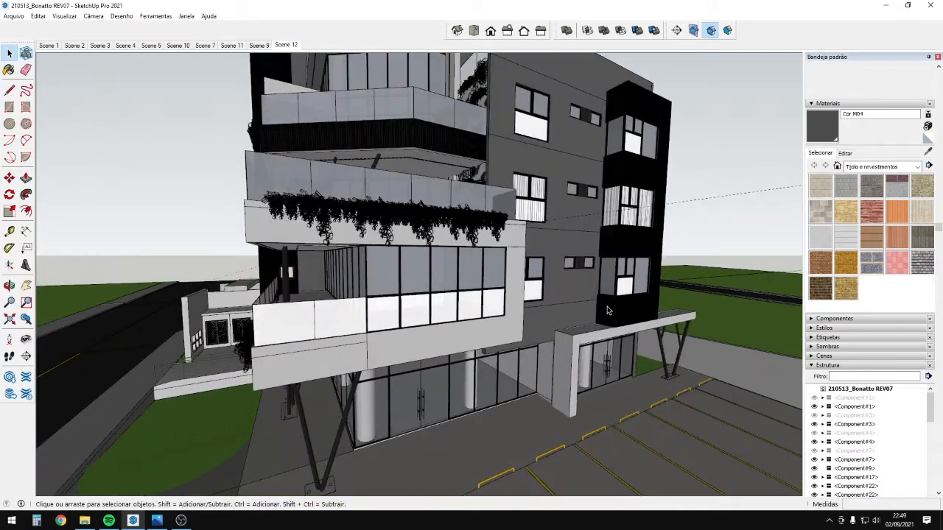
middle_click_drag(608, 311, 335, 297)
middle_click_drag(449, 285, 639, 344)
middle_click_drag(373, 286, 479, 324)
middle_click_drag(376, 338, 424, 361)
middle_click_drag(324, 262, 369, 217)
Orbit to the left front, courtyard and street corner, then show the Bonatto_25 render in Photos.
middle_click_drag(374, 398, 526, 332)
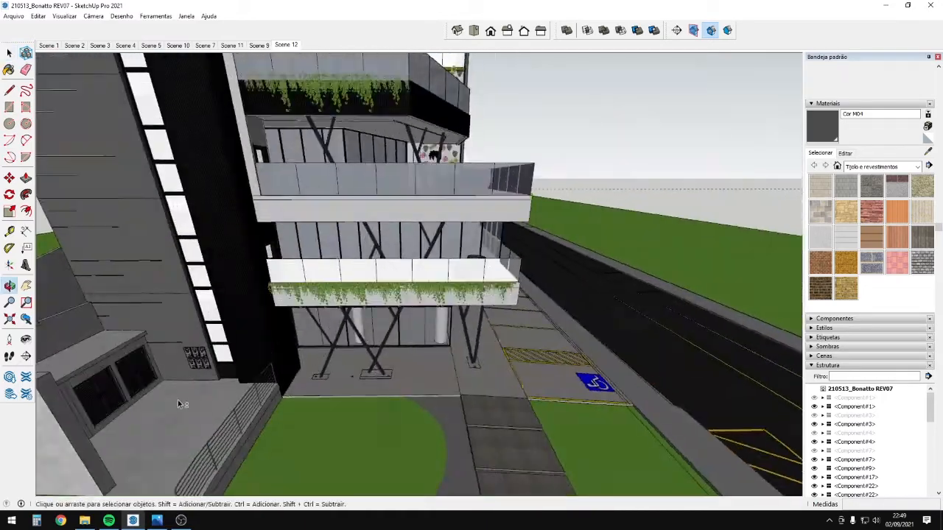
middle_click_drag(178, 403, 611, 298)
scroll(280, 238, "down", 3)
middle_click_drag(207, 306, 604, 385)
middle_click_drag(498, 417, 518, 375)
scroll(484, 386, "up", 2)
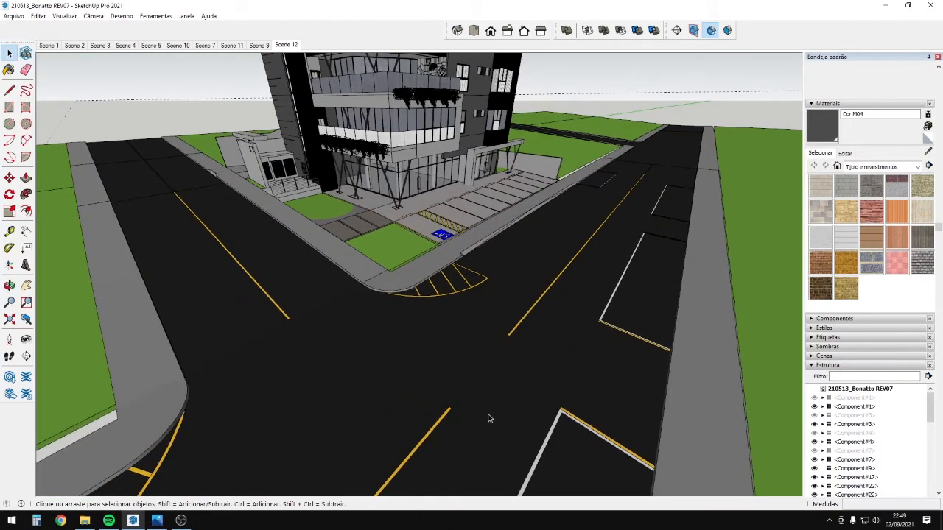
scroll(487, 412, "down", 2)
middle_click_drag(486, 406, 464, 344)
scroll(461, 346, "up", 3)
scroll(514, 227, "up", 3)
scroll(434, 349, "down", 4)
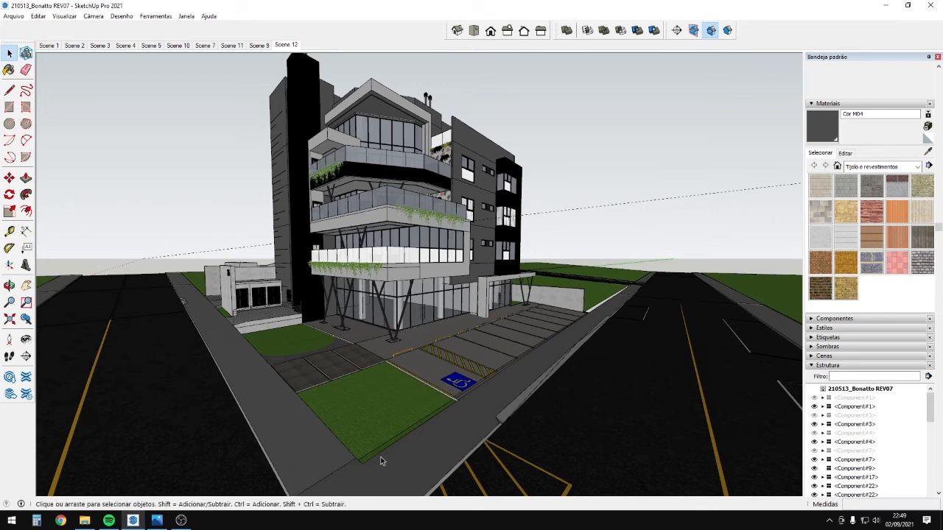
left_click(166, 522)
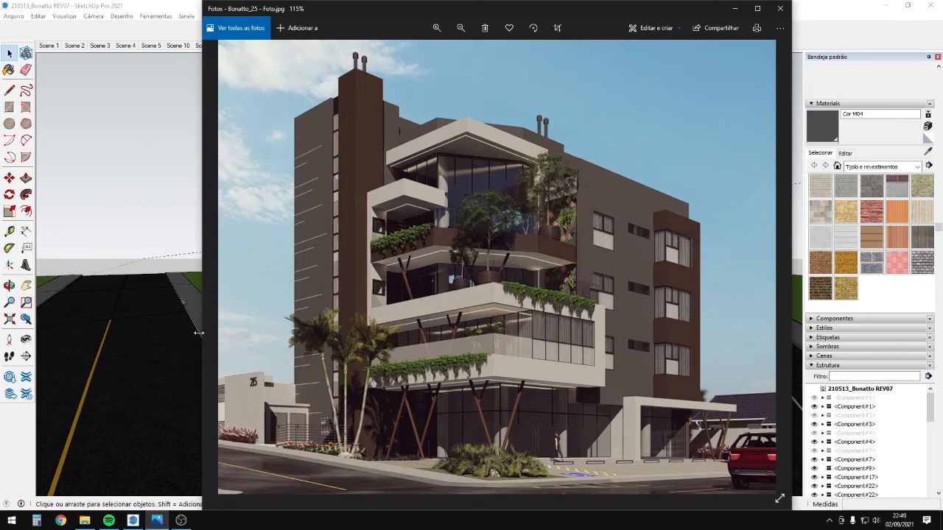
Widen the Photos viewer and zoom into the Bonatto_25 render to study its details.
left_click_drag(201, 333, 13, 264)
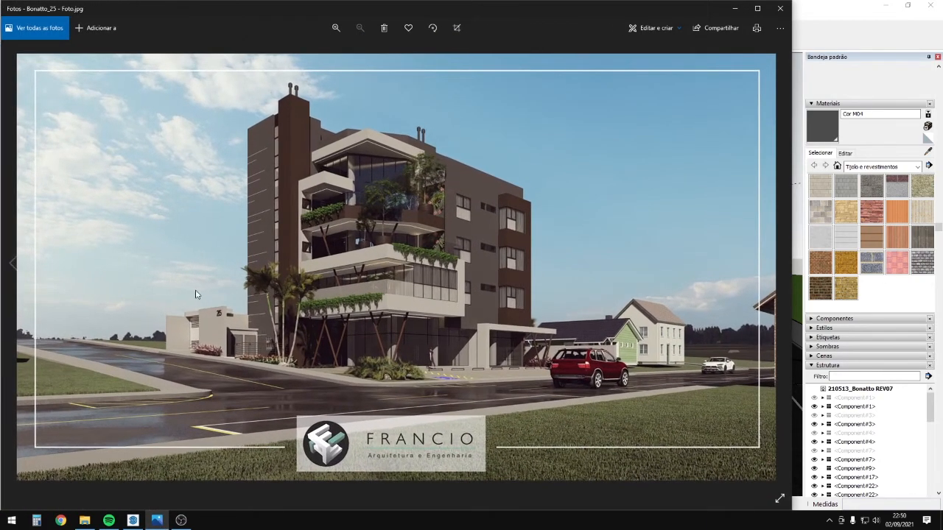
scroll(352, 220, "up", 3)
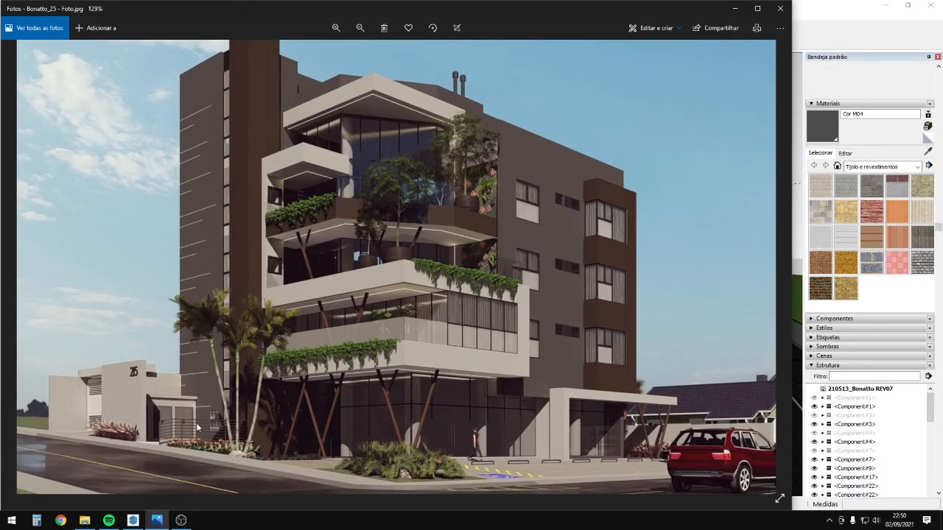
scroll(749, 441, "up", 1)
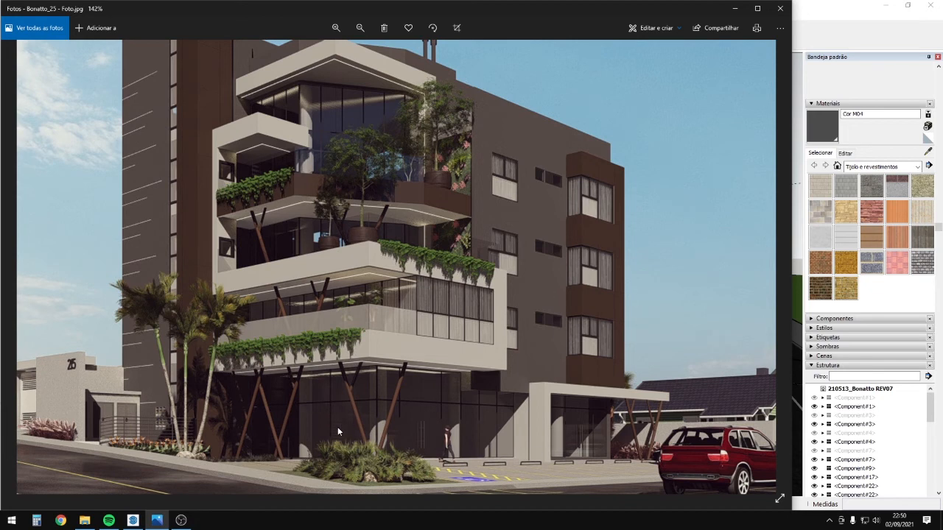
scroll(471, 416, "down", 3)
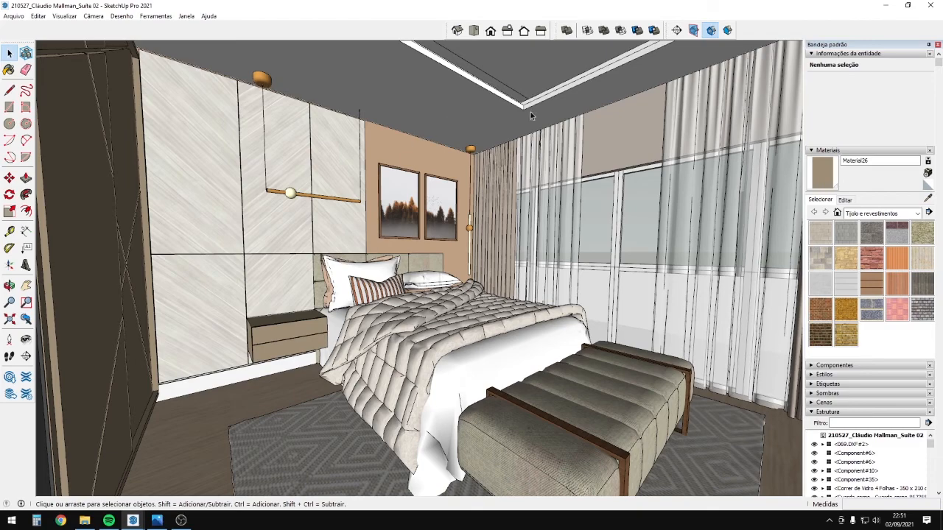
middle_click_drag(530, 111, 396, 256)
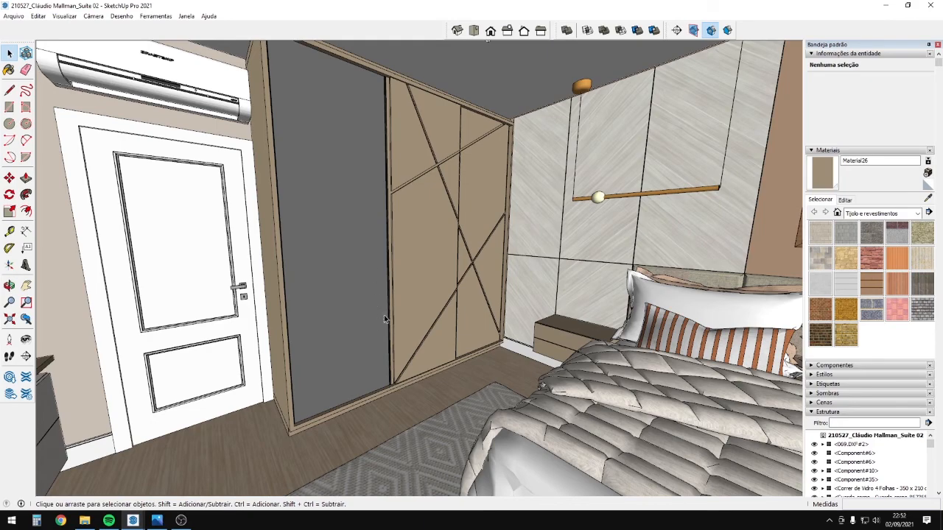
middle_click_drag(402, 254, 331, 311)
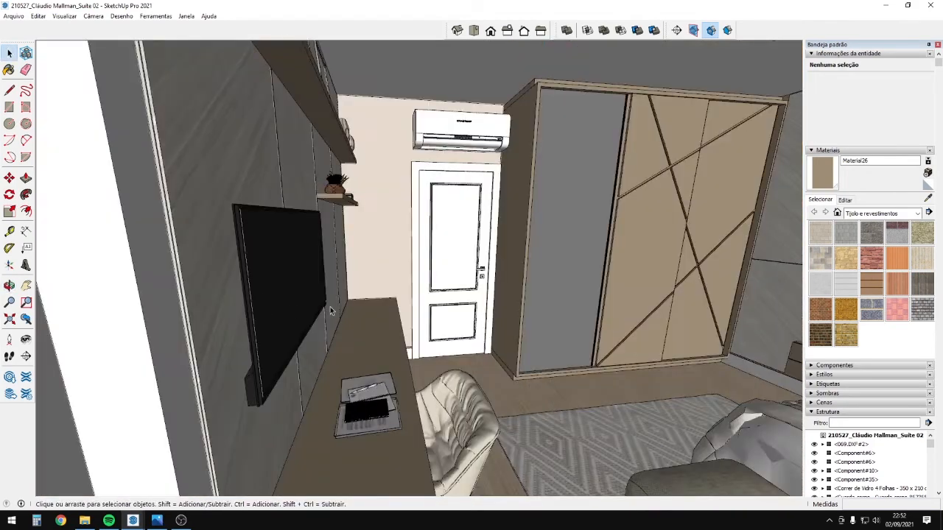
middle_click_drag(568, 390, 449, 349)
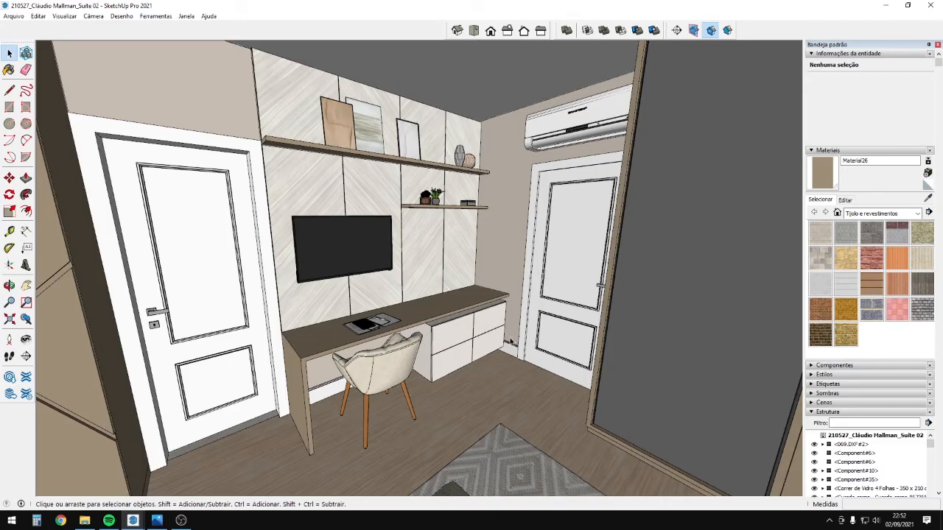
middle_click_drag(510, 342, 607, 332)
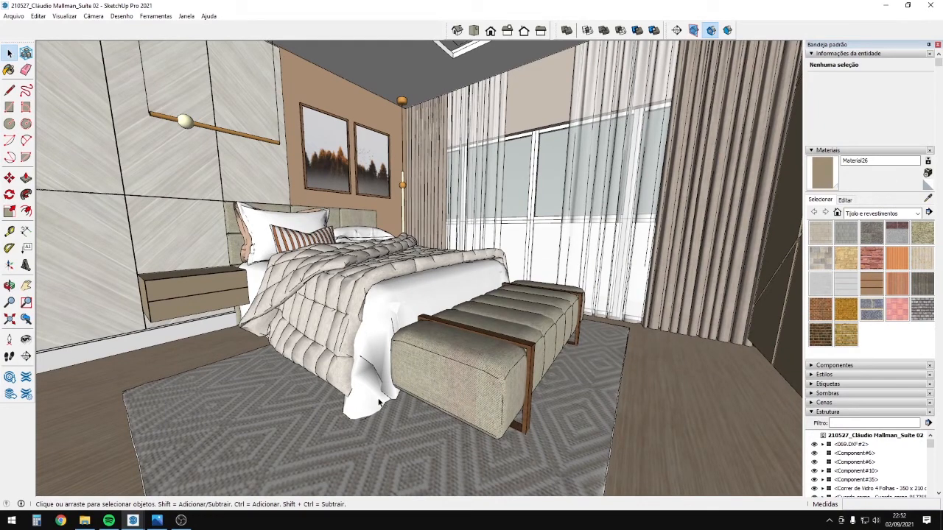
middle_click_drag(379, 402, 570, 188)
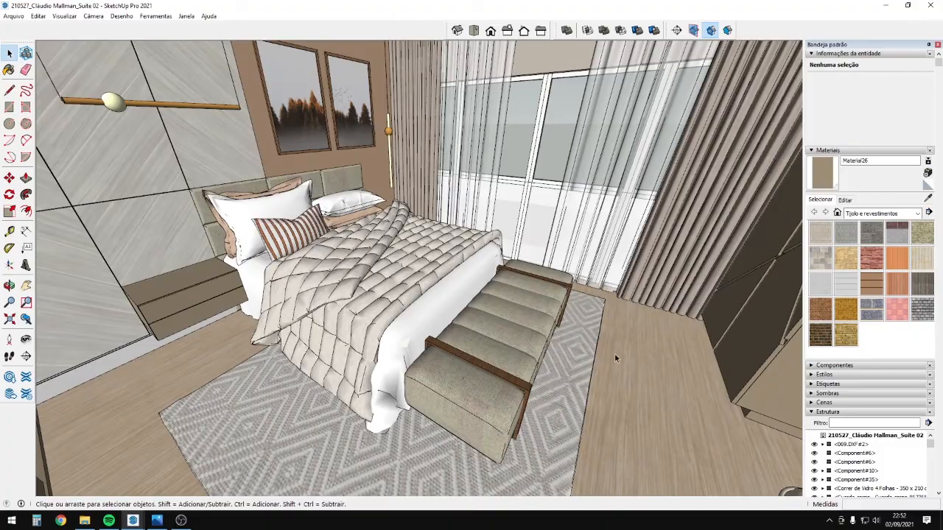
mouse_move(621, 315)
middle_mouse_down()
mouse_move(582, 309)
mouse_move(560, 262)
mouse_move(123, 249)
middle_mouse_up()
middle_click_drag(593, 312, 662, 67)
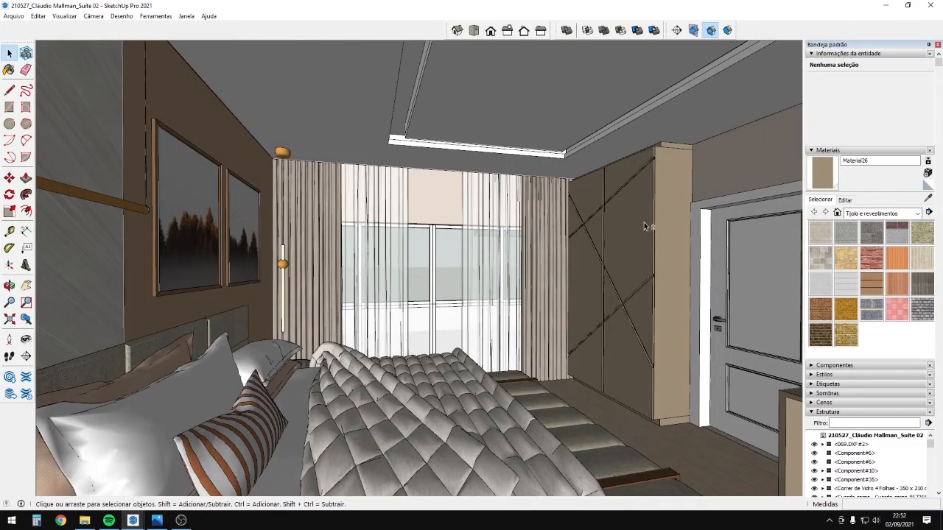
middle_click_drag(686, 129, 332, 340)
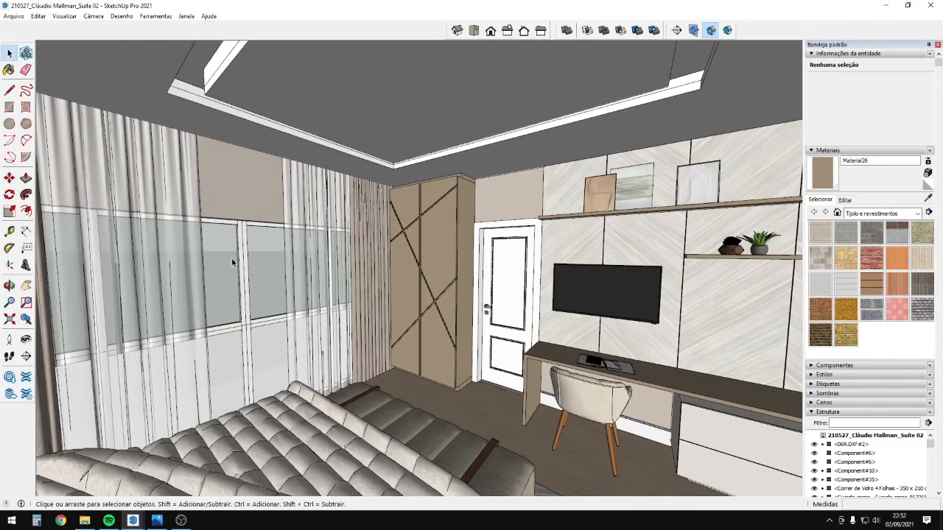
middle_click_drag(692, 414, 707, 379)
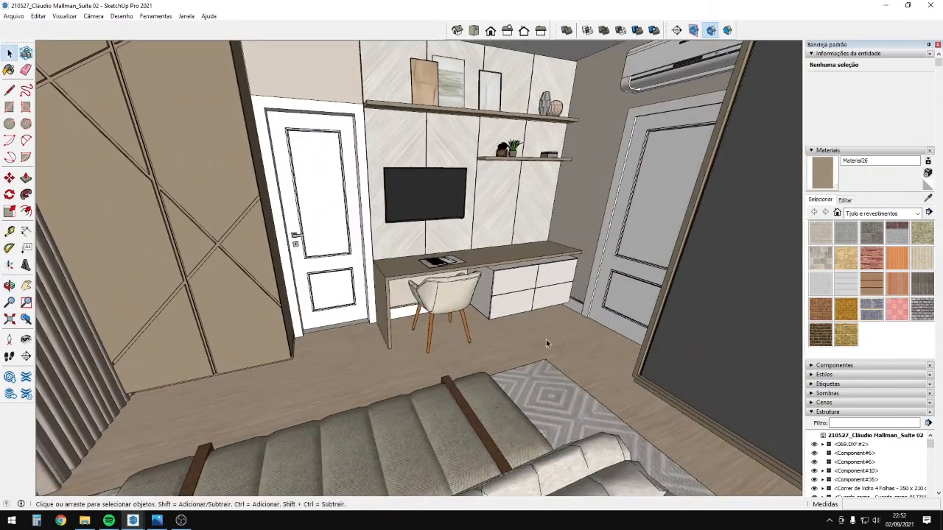
scroll(546, 340, "up", 3)
middle_click_drag(488, 368, 531, 372)
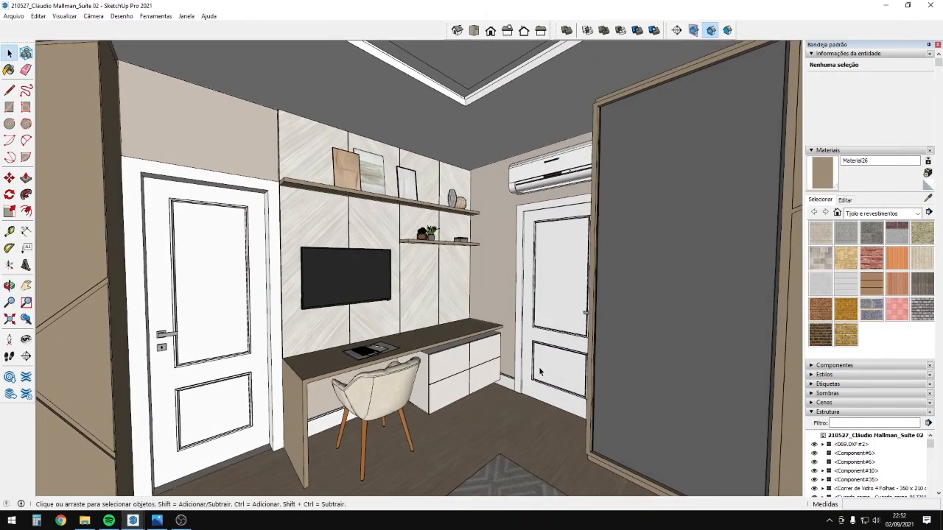
scroll(479, 331, "up", 5)
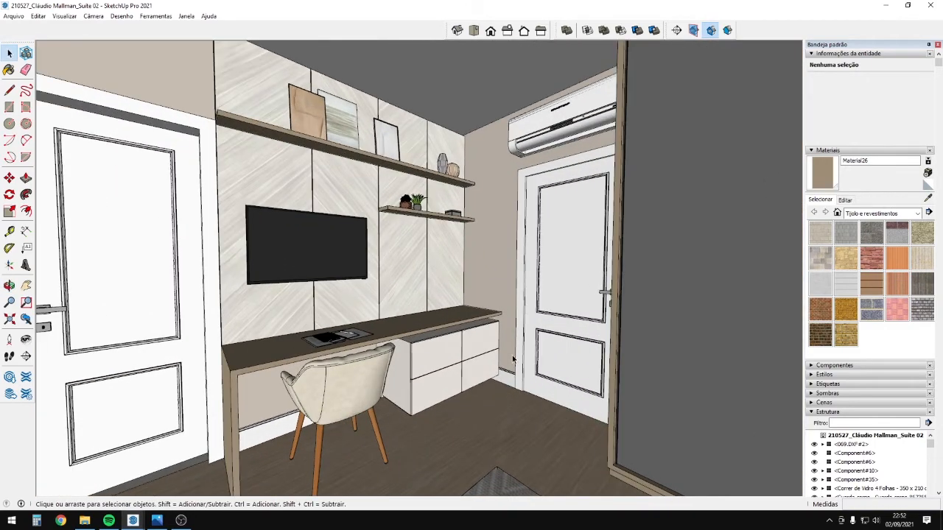
scroll(441, 308, "down", 4)
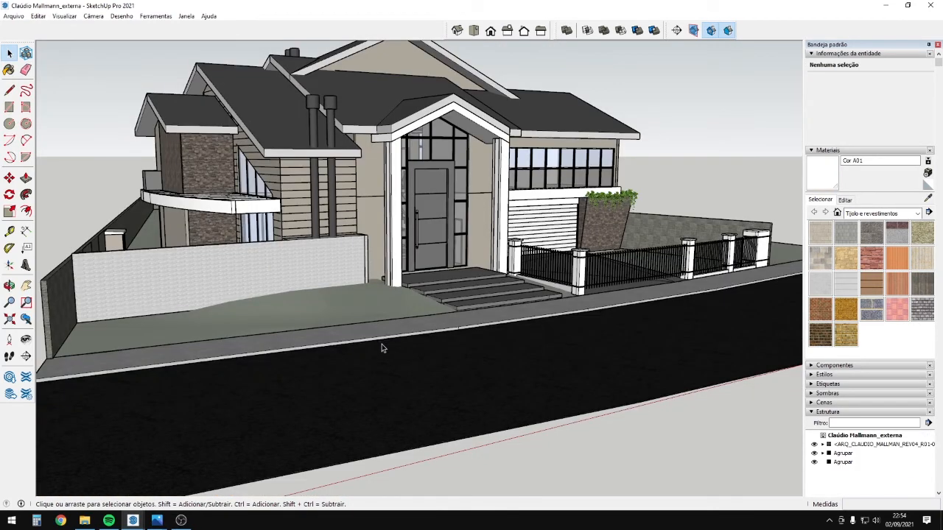
Orbit around the house's garage, fence, porch and left wing, ending on an angled front view.
scroll(321, 242, "up", 3)
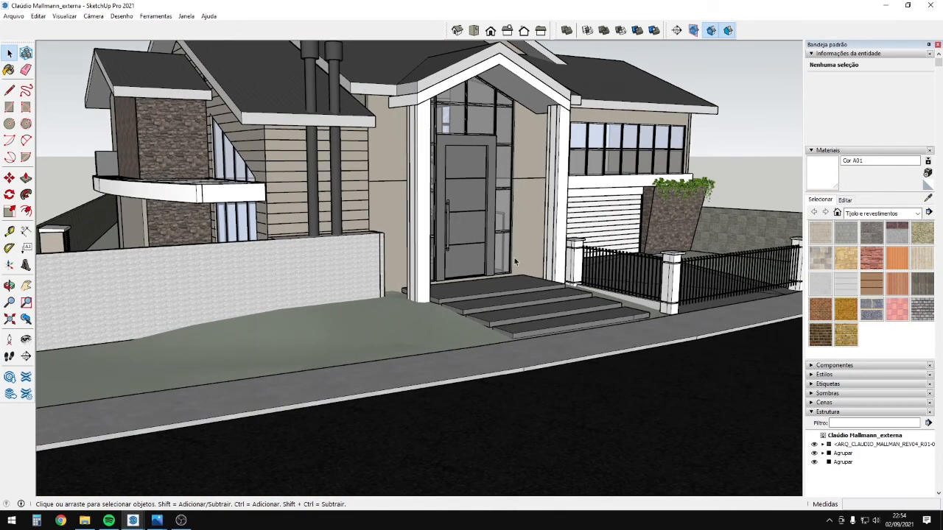
middle_click_drag(514, 256, 536, 273)
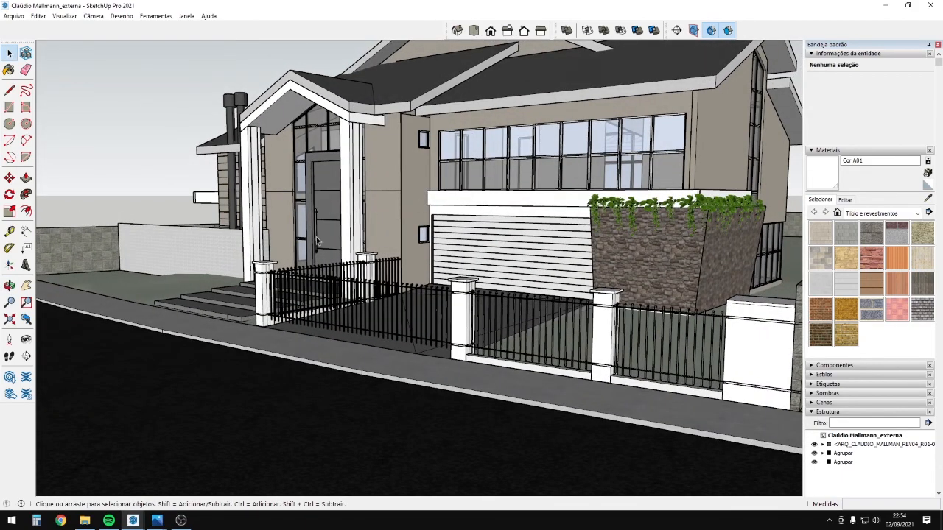
middle_click_drag(317, 241, 618, 310)
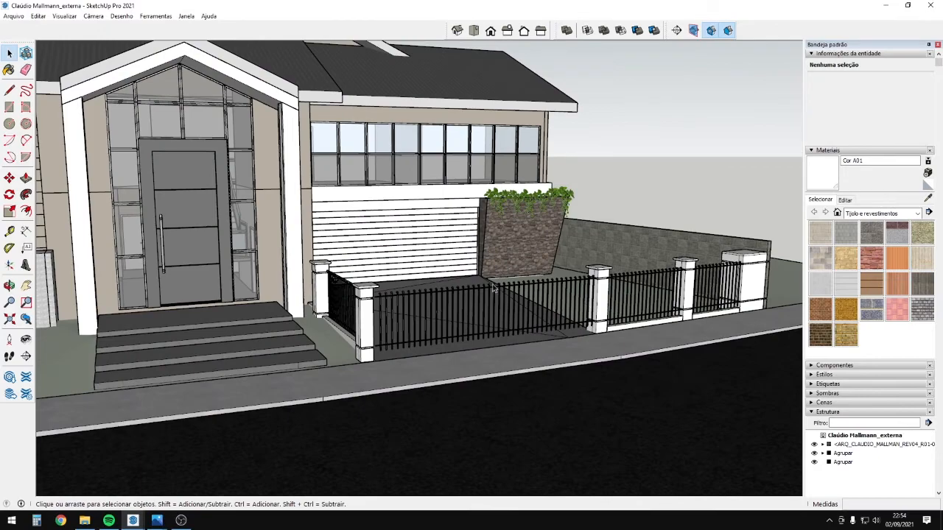
middle_click_drag(492, 288, 464, 337)
key("space")
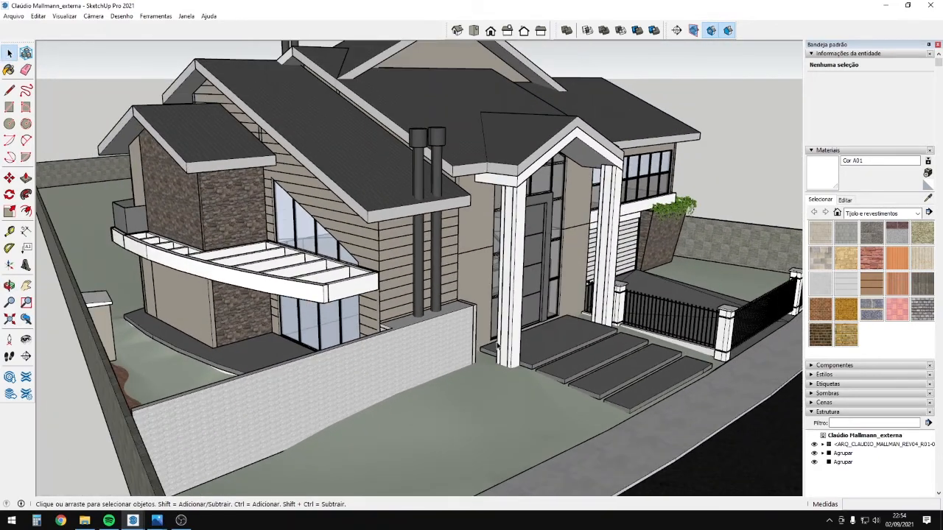
middle_click_drag(570, 348, 290, 420)
middle_click_drag(530, 438, 480, 361)
middle_click_drag(537, 346, 310, 385)
middle_click_drag(493, 369, 259, 322)
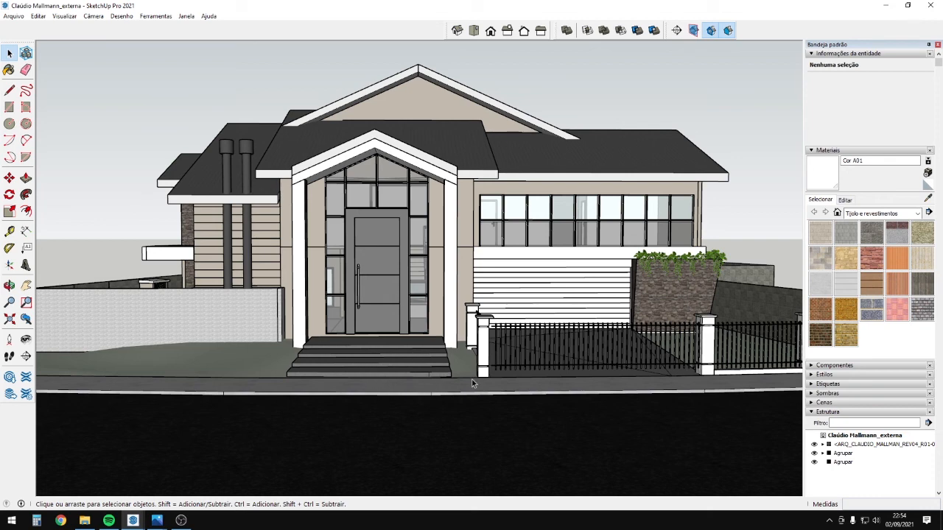
middle_click_drag(761, 318, 345, 526)
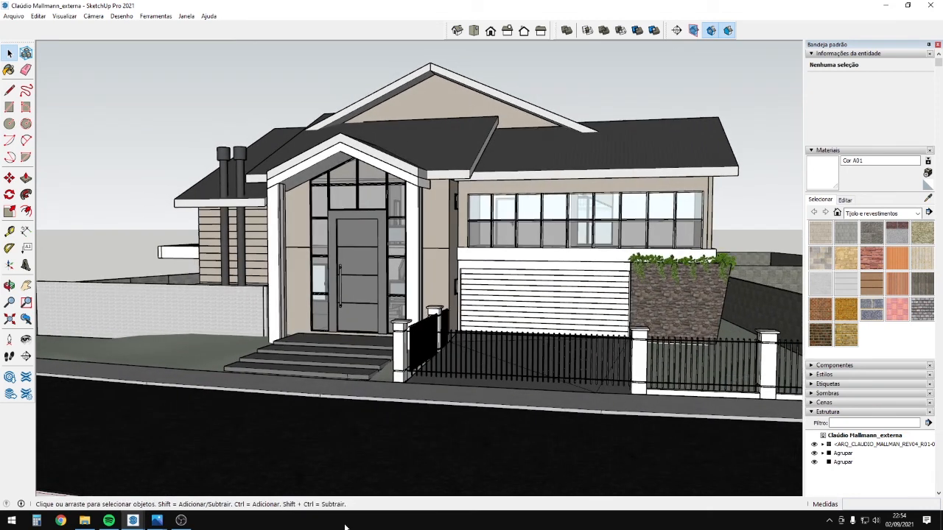
Show the 01.jpg house exterior render maximized in Photos and zoom it in and out.
left_click(157, 520)
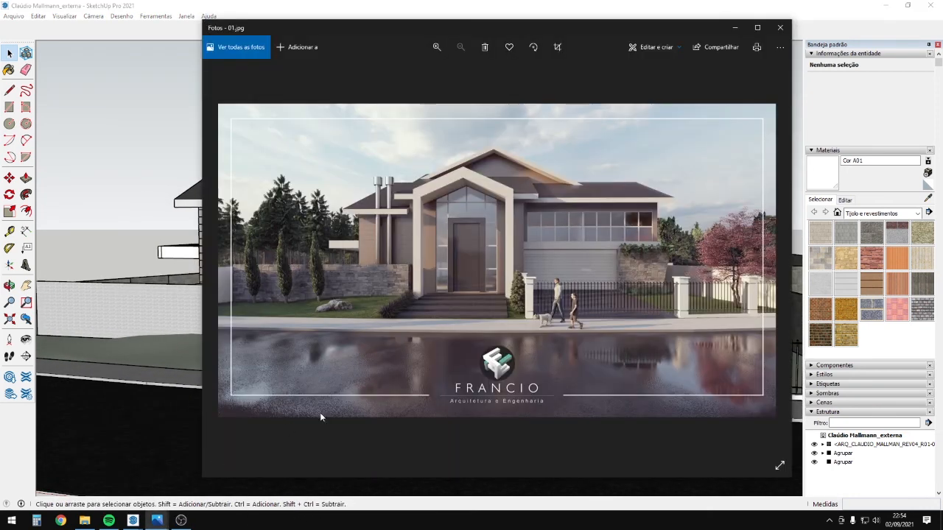
left_click(747, 30)
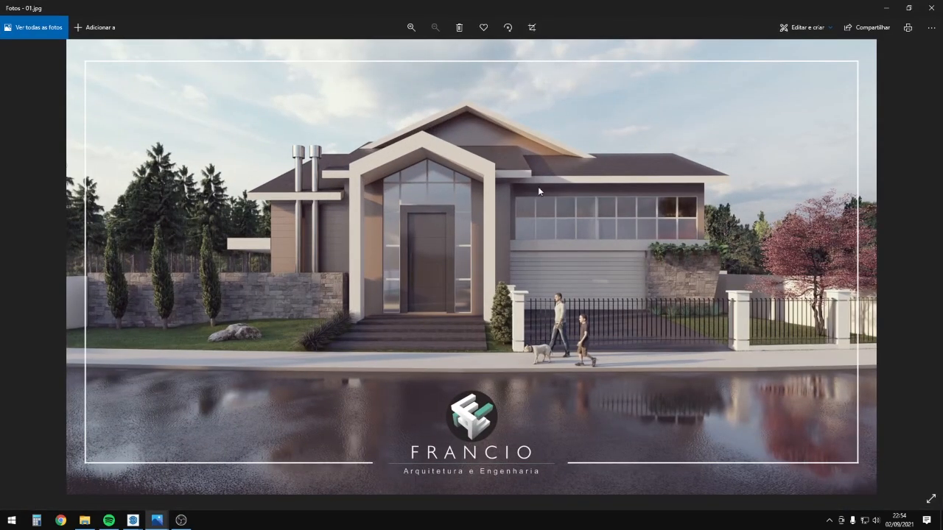
scroll(541, 273, "up", 1)
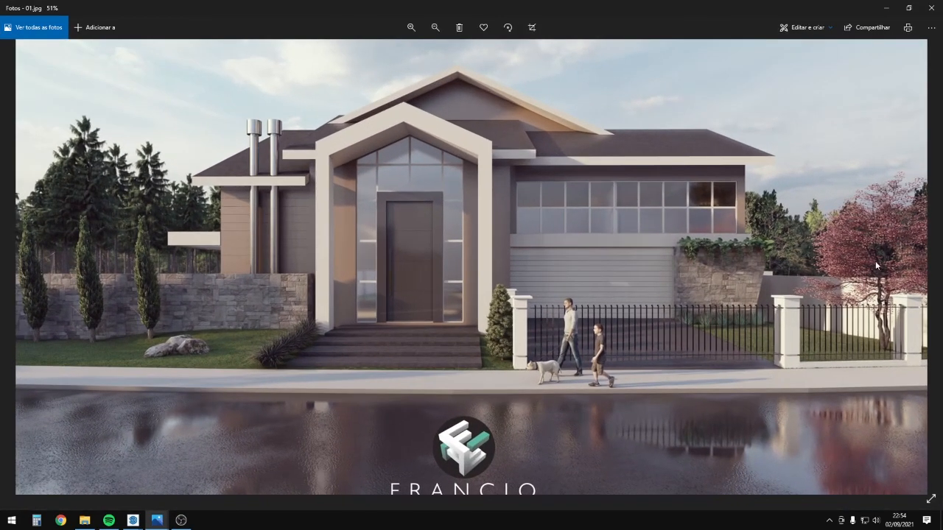
scroll(876, 260, "down", 1)
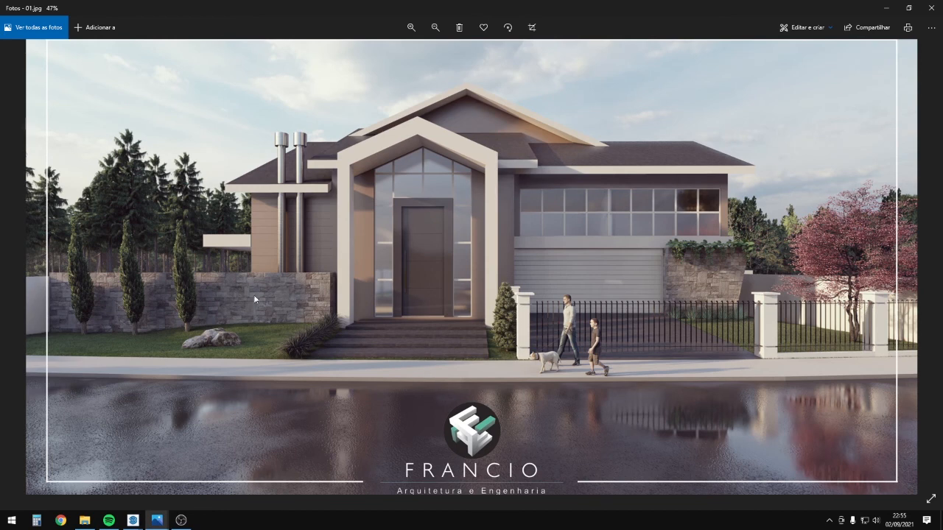